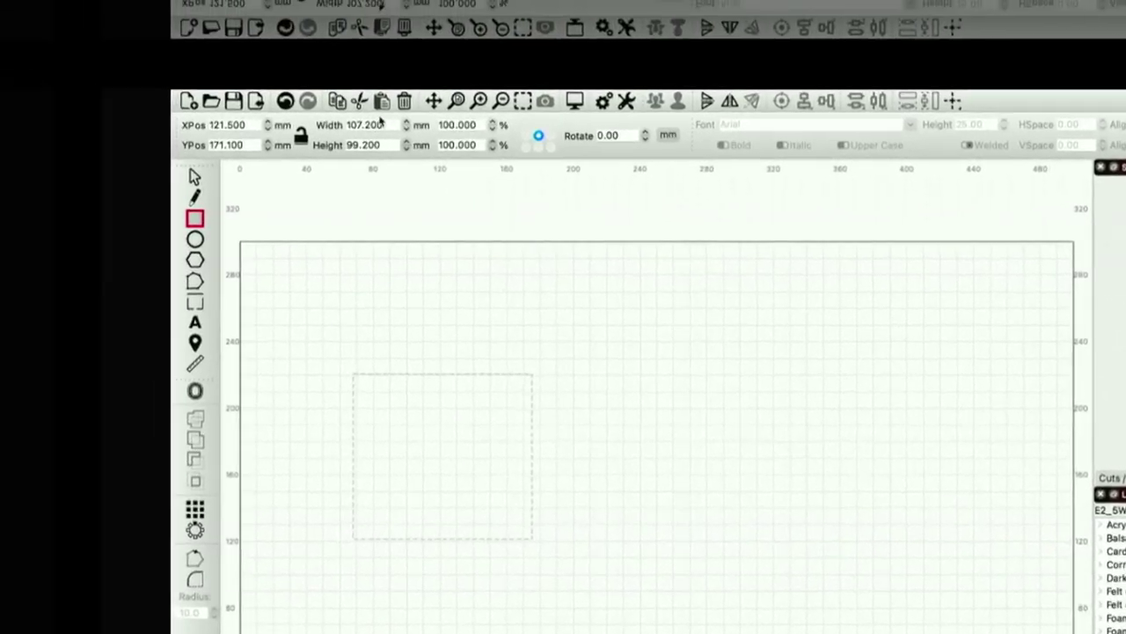
- Set the rectangle's width and height to 97 mm each
click(216, 45)
double_click(465, 188)
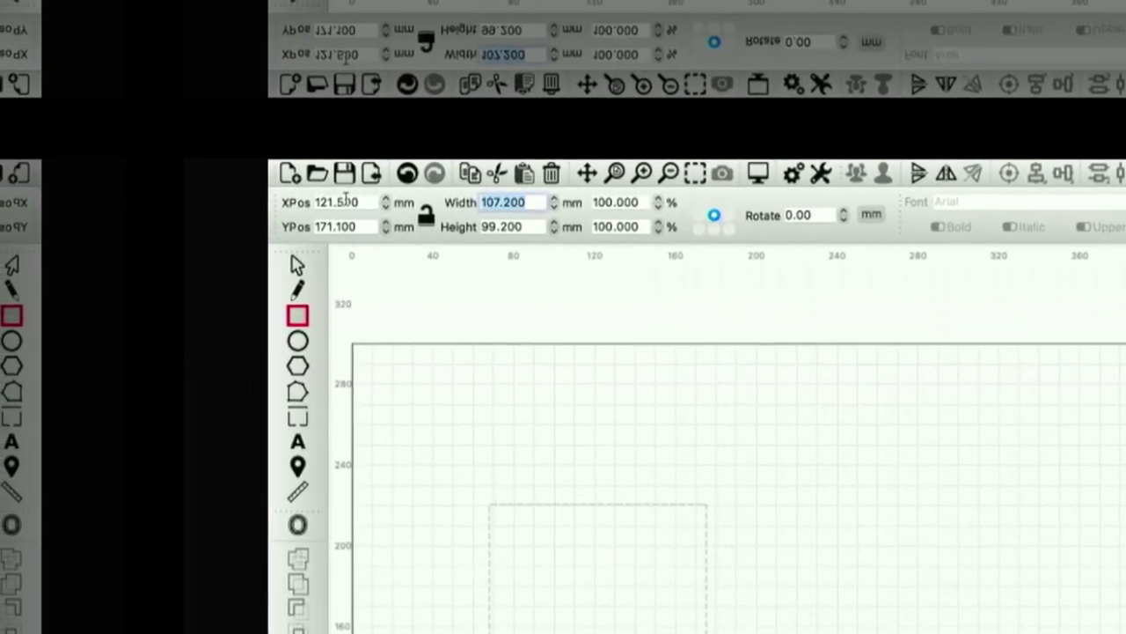
text(97)
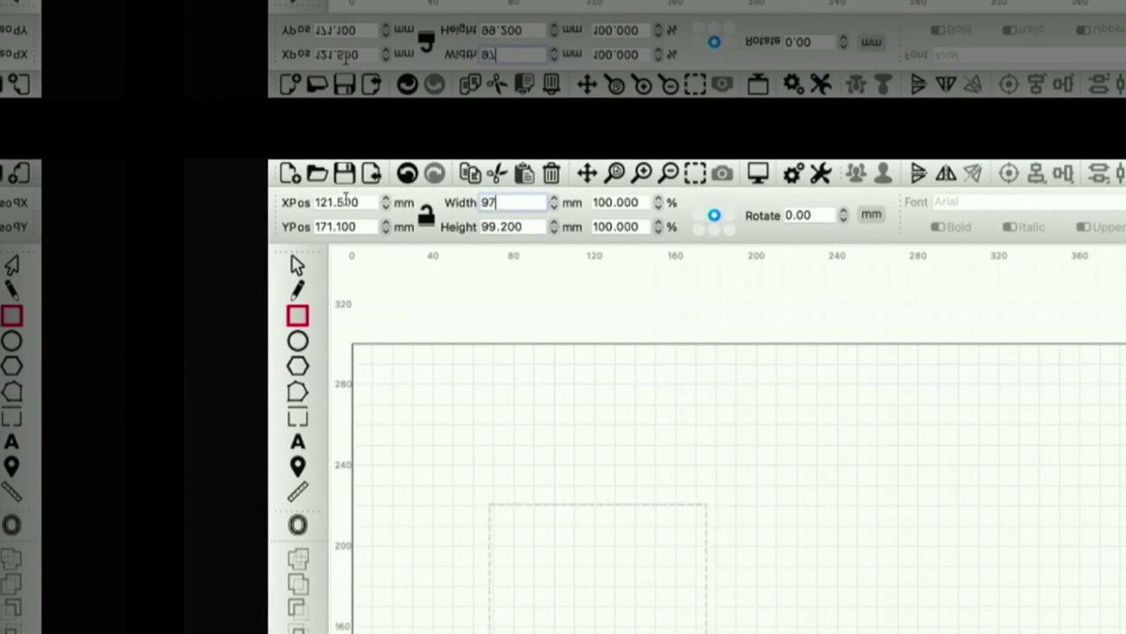
double_click(530, 226)
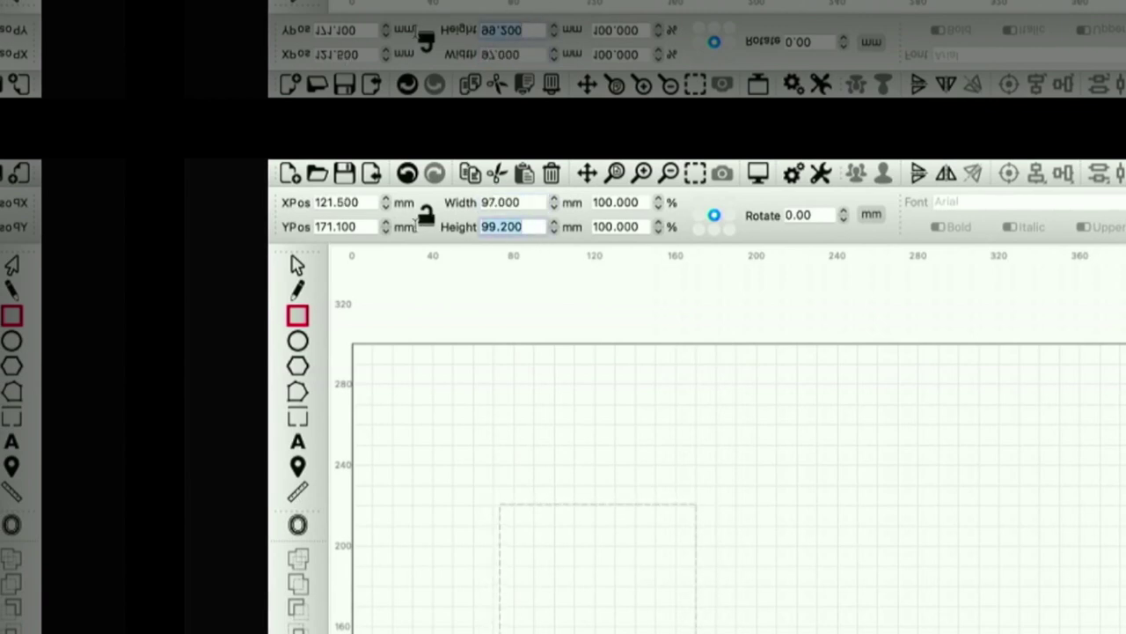
text(97)
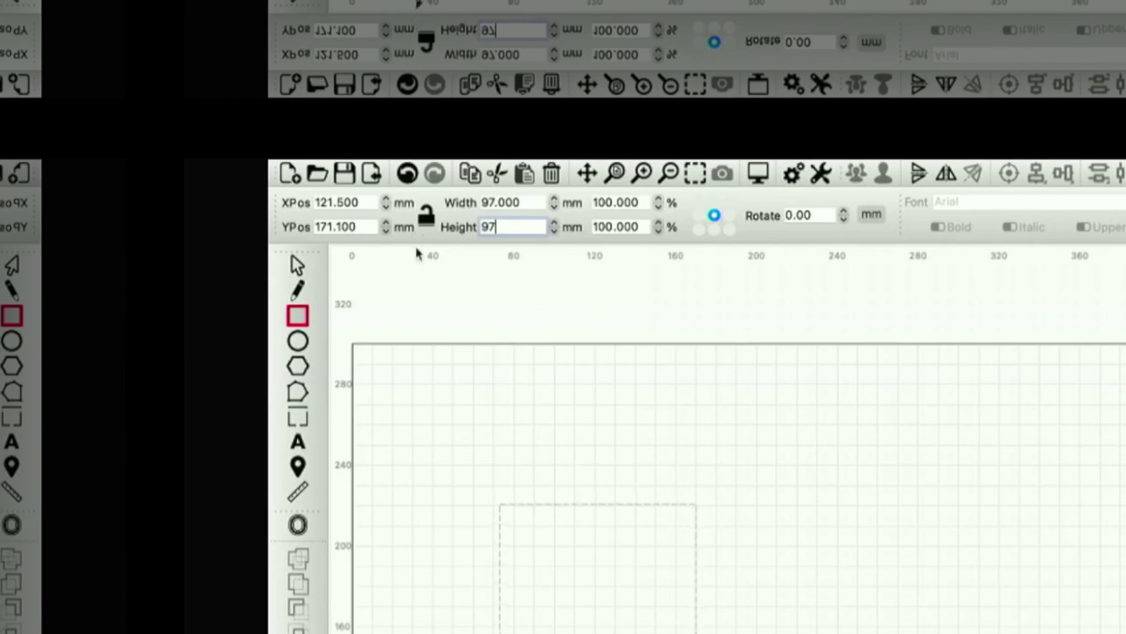
key(Return)
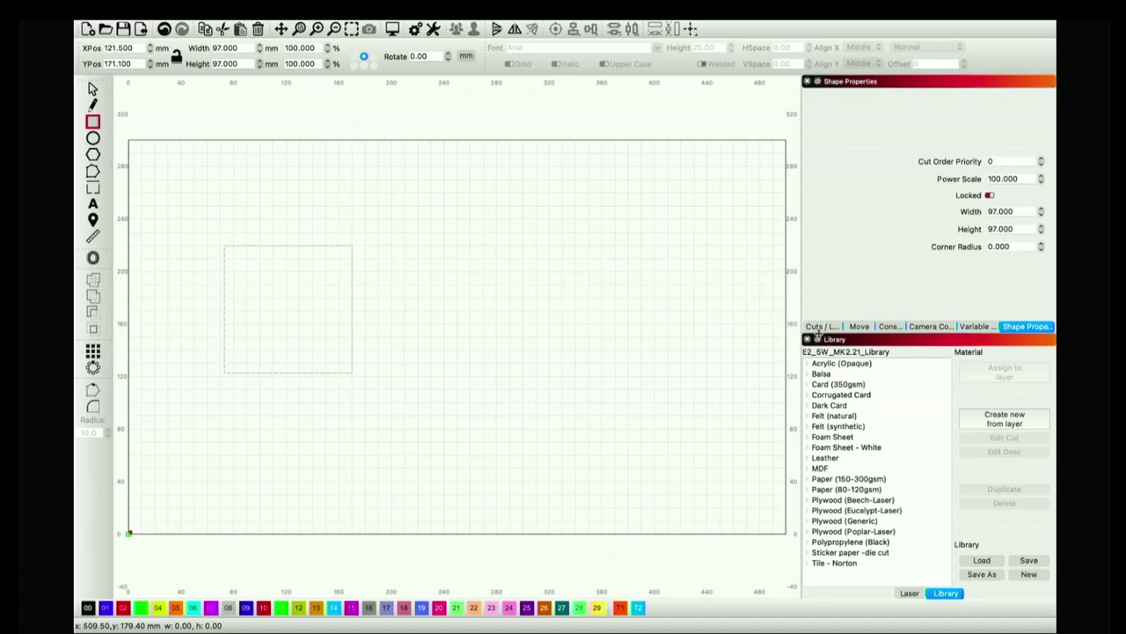
- Enable output for layer 00 and move the square near the origin, centred at about X 74.1, Y 68.6 mm
click(821, 327)
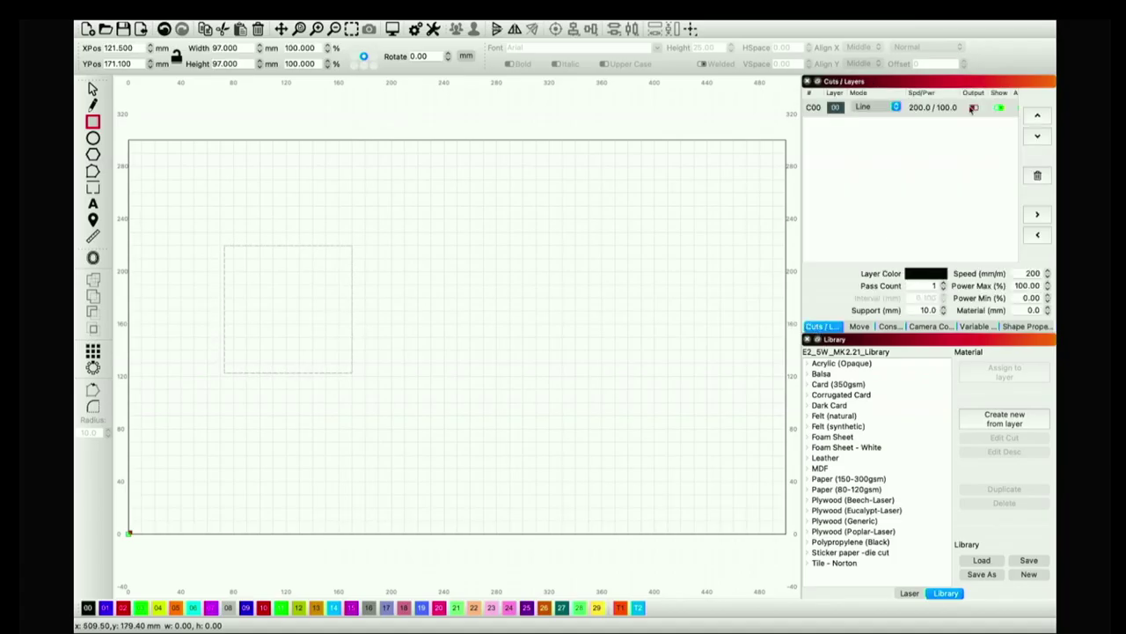
click(973, 108)
click(92, 89)
drag(287, 311, 225, 447)
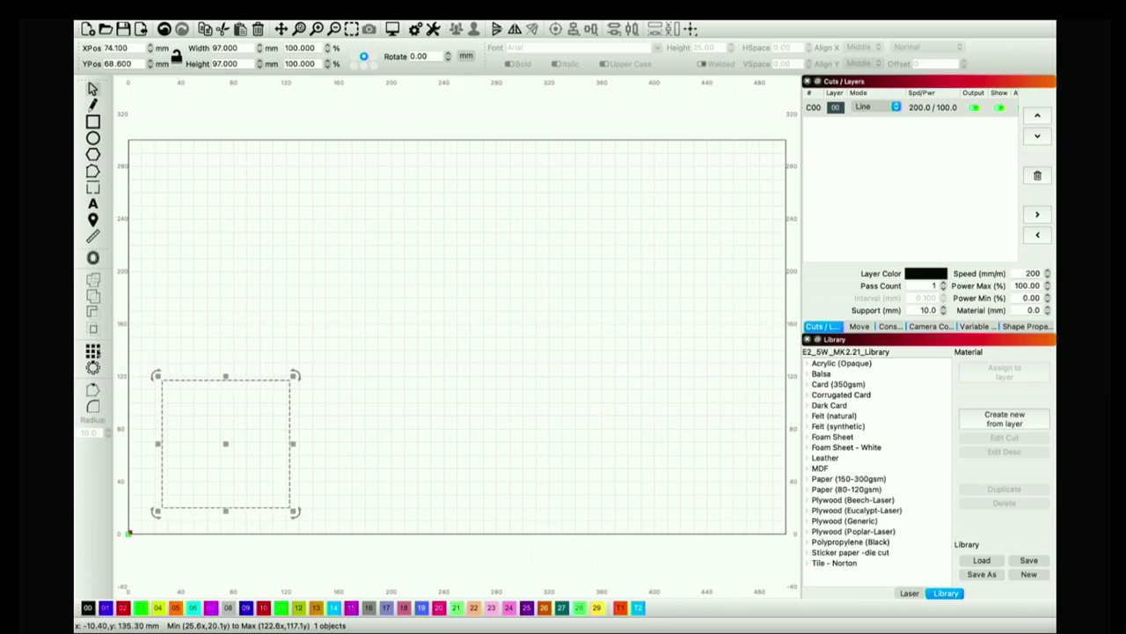
- Start a grid array of the square with four columns, keeping 20 mm padding between them
click(92, 351)
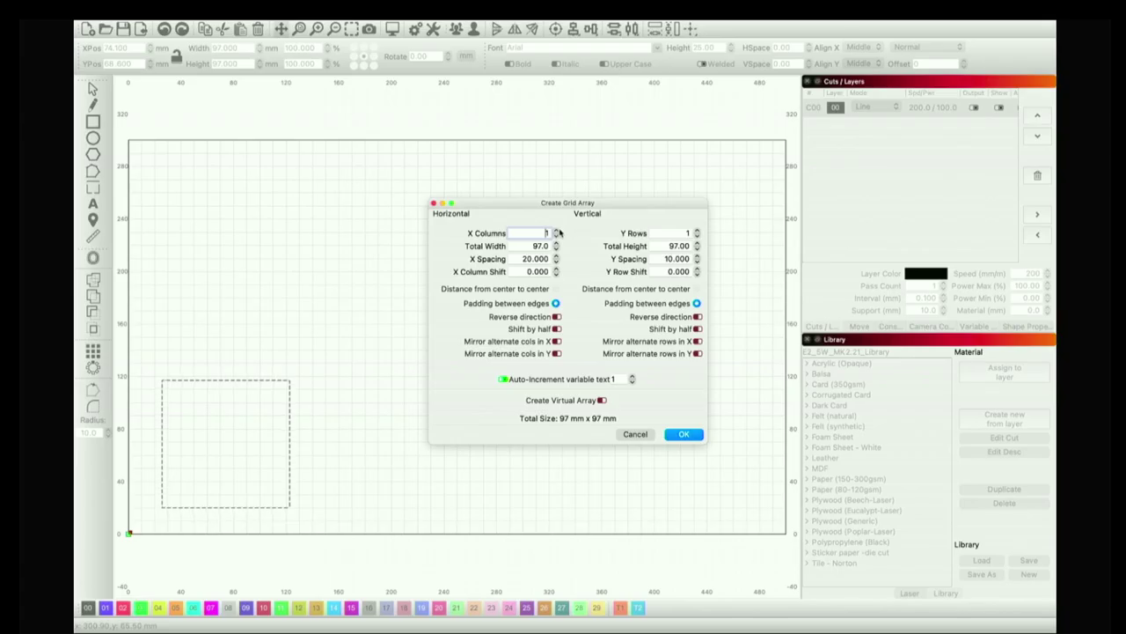
click(507, 161)
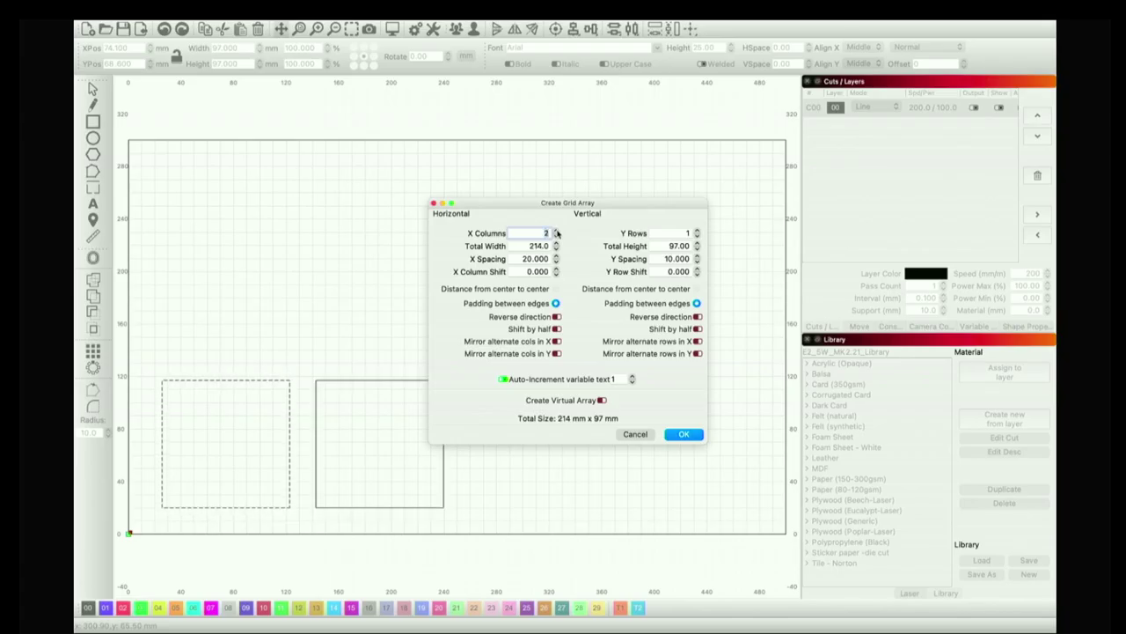
drag(556, 232, 528, 128)
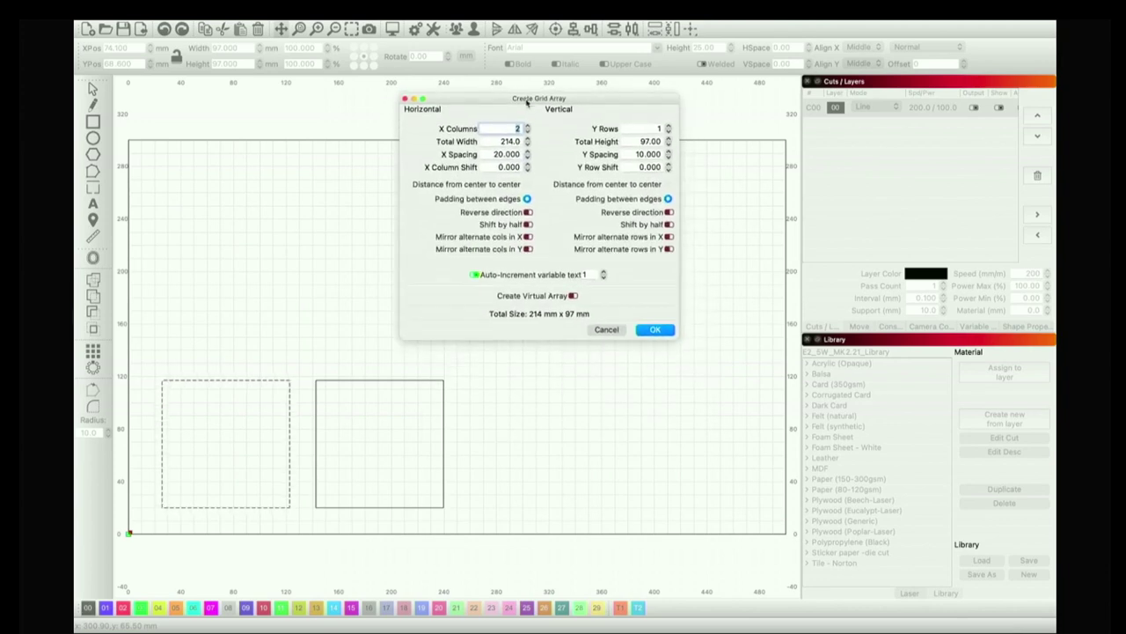
click(527, 126)
click(528, 127)
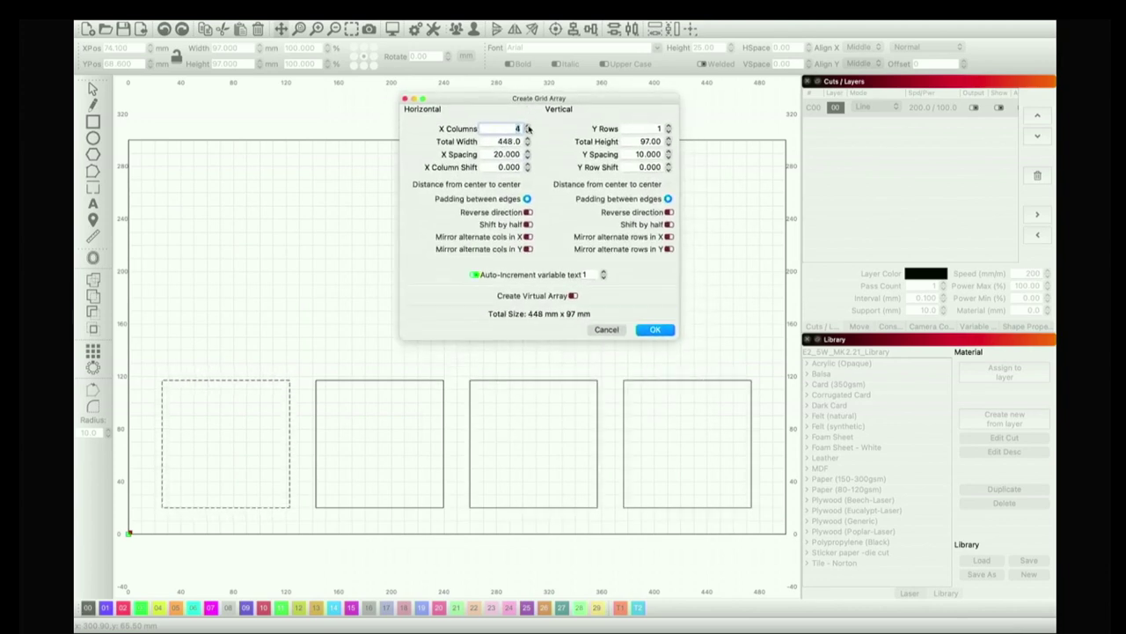
- Set the array to two rows with 10 mm row spacing and create the grid of squares
drag(525, 100, 233, 42)
click(378, 68)
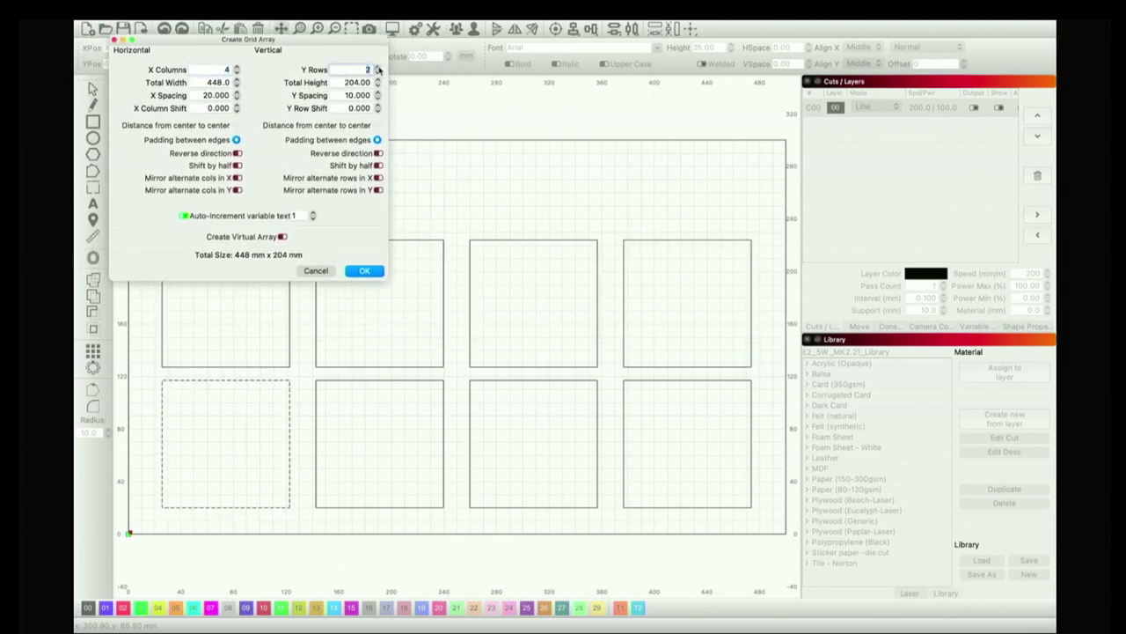
click(377, 68)
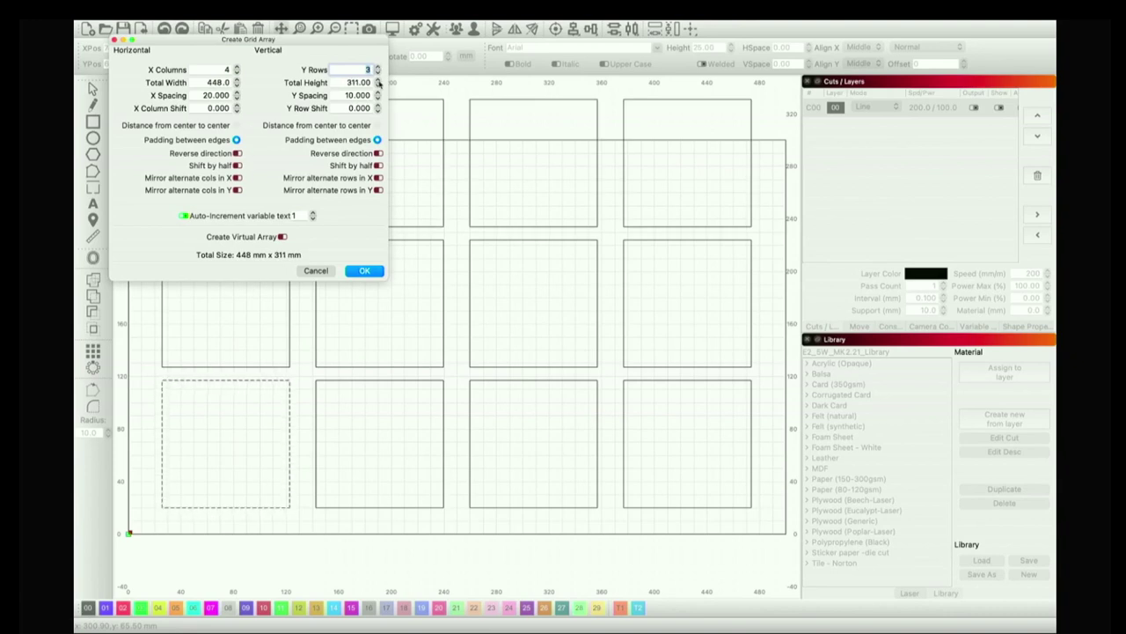
click(378, 74)
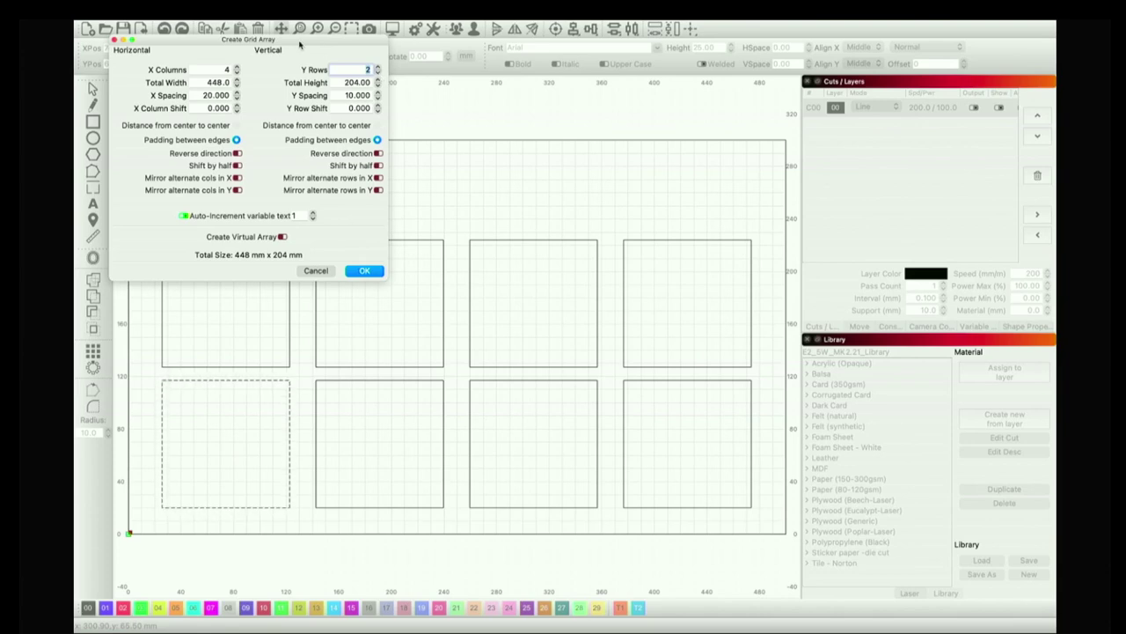
drag(294, 41, 613, 67)
click(683, 300)
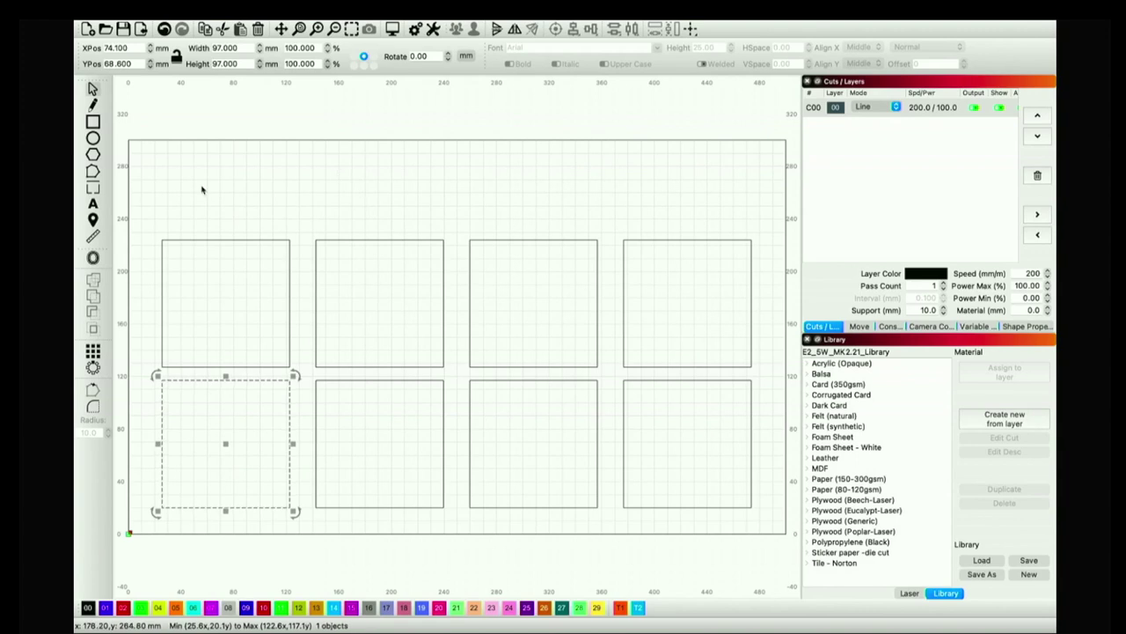
- Select squares in the upper row one at a time to check they are separate objects, and clear the selection
click(188, 209)
click(287, 250)
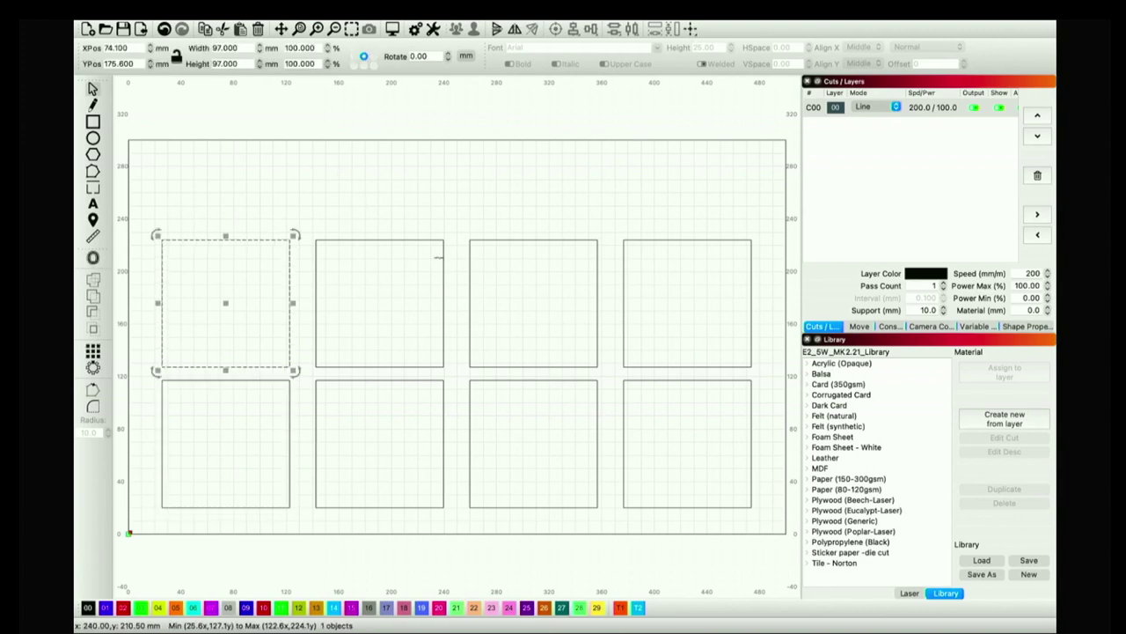
click(444, 274)
click(478, 277)
click(533, 240)
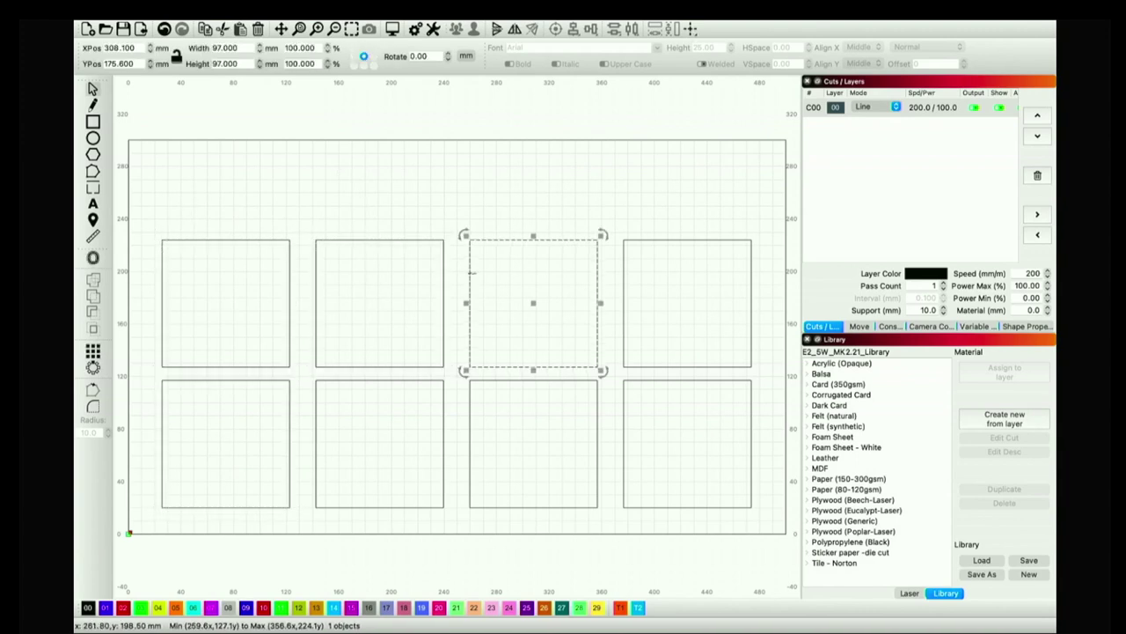
click(490, 213)
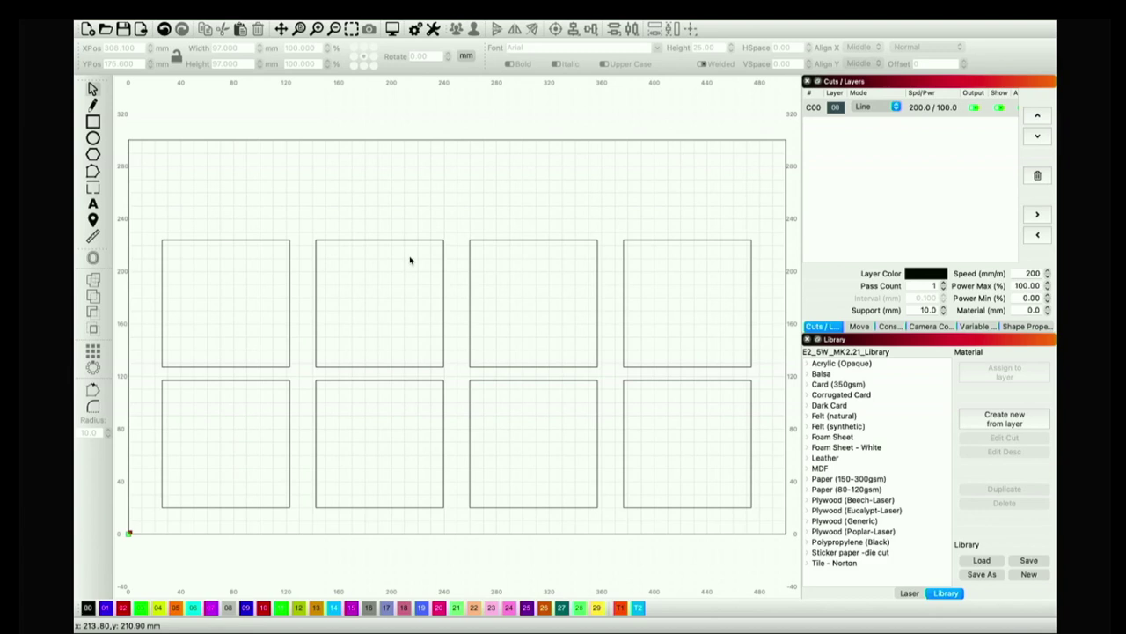
- Add a "+" text mark between the origin and the first square, at about X 13.2, Y 14.3 mm
click(93, 204)
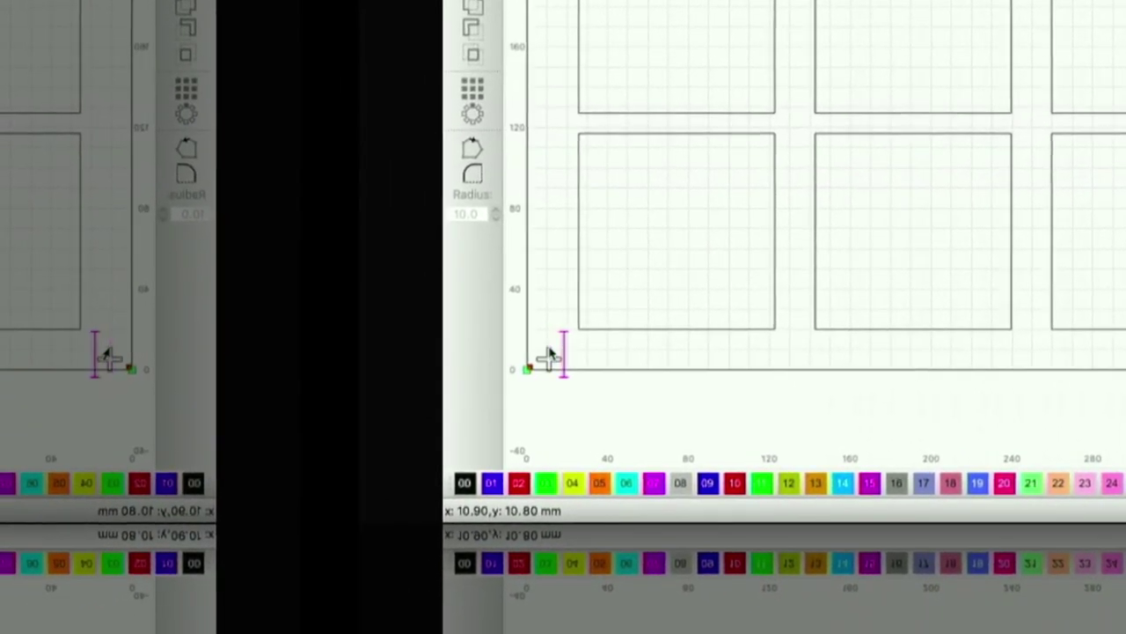
click(549, 354)
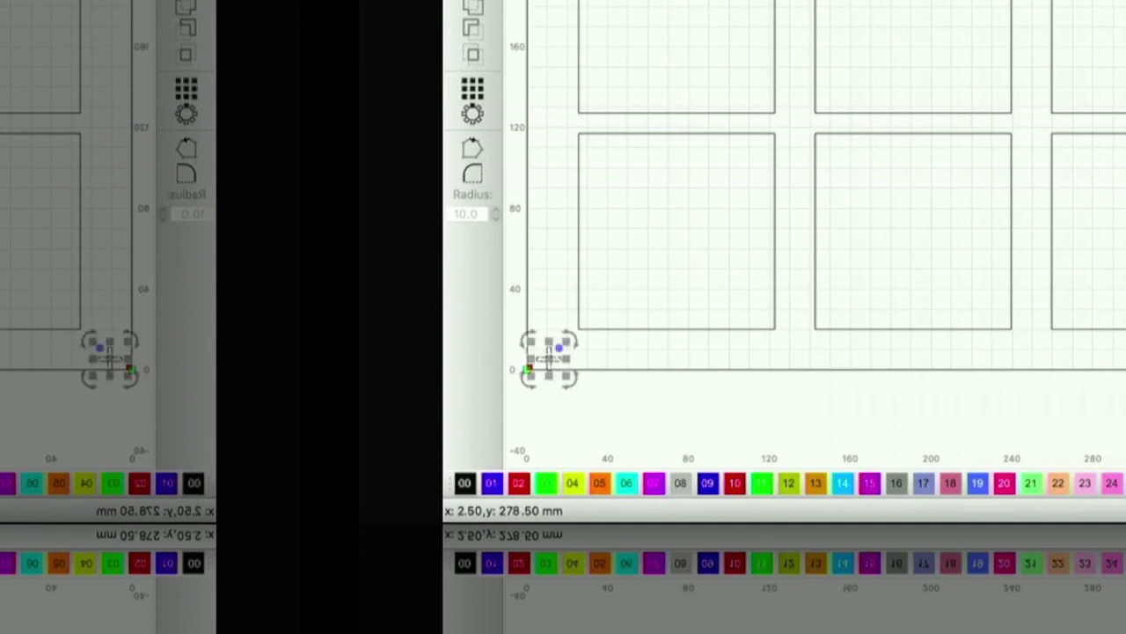
key(Escape)
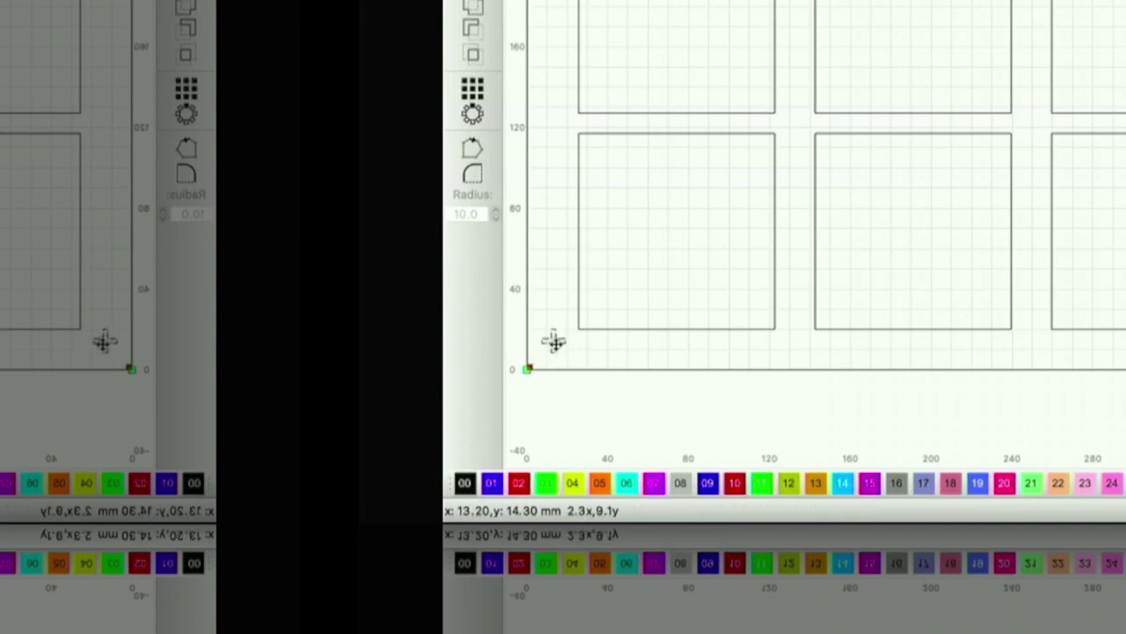
click(552, 345)
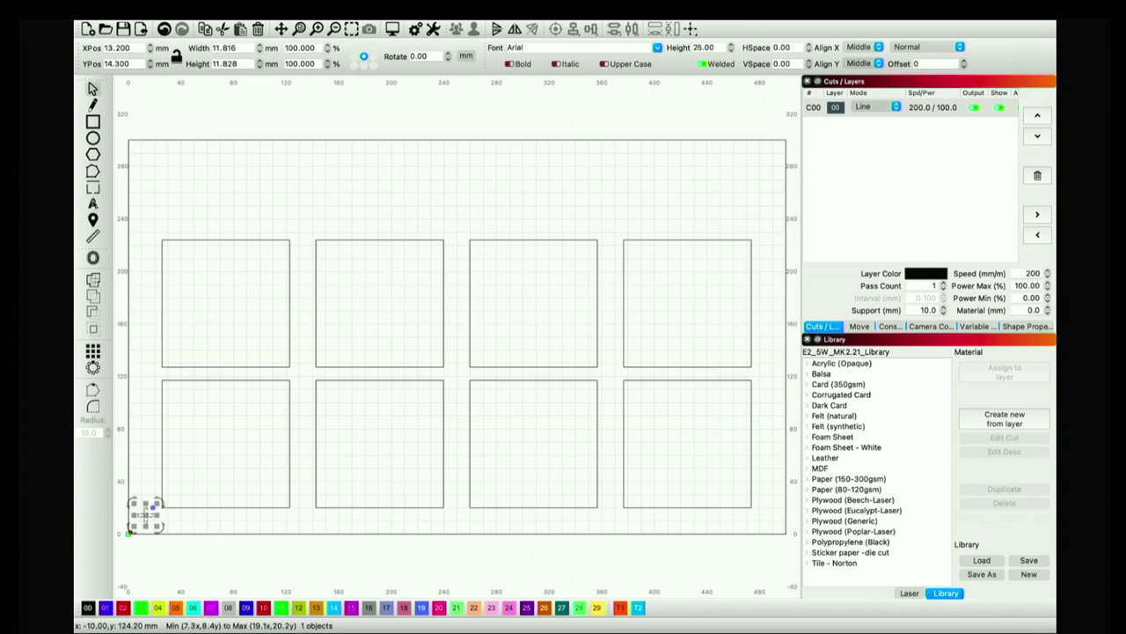
- Set the text height of the "+" mark to 15 mm
key(t)
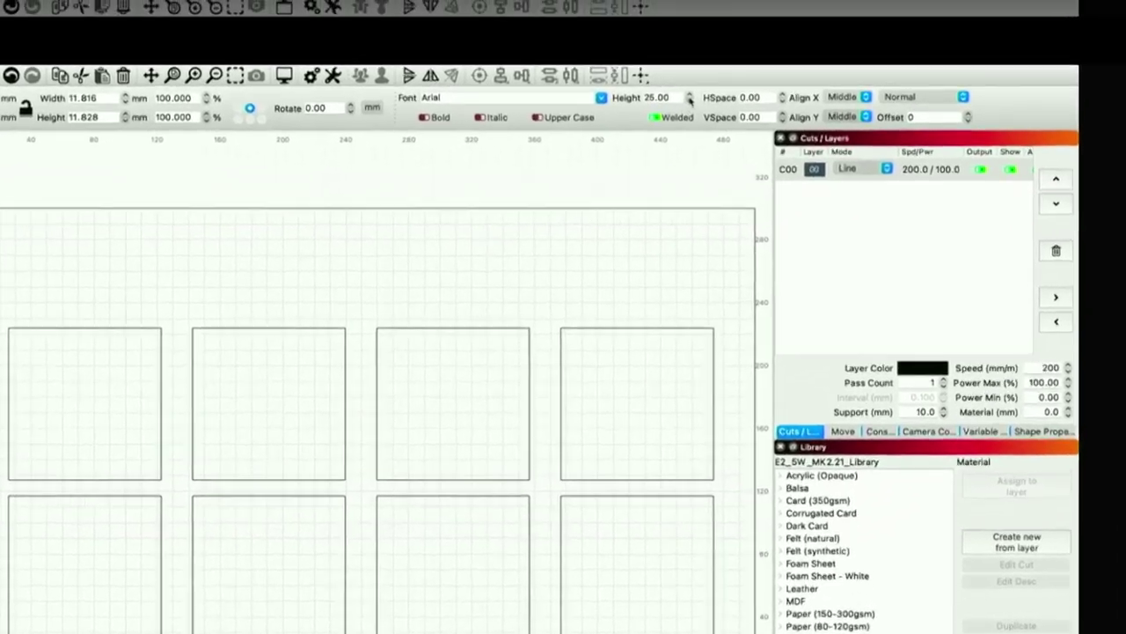
click(732, 52)
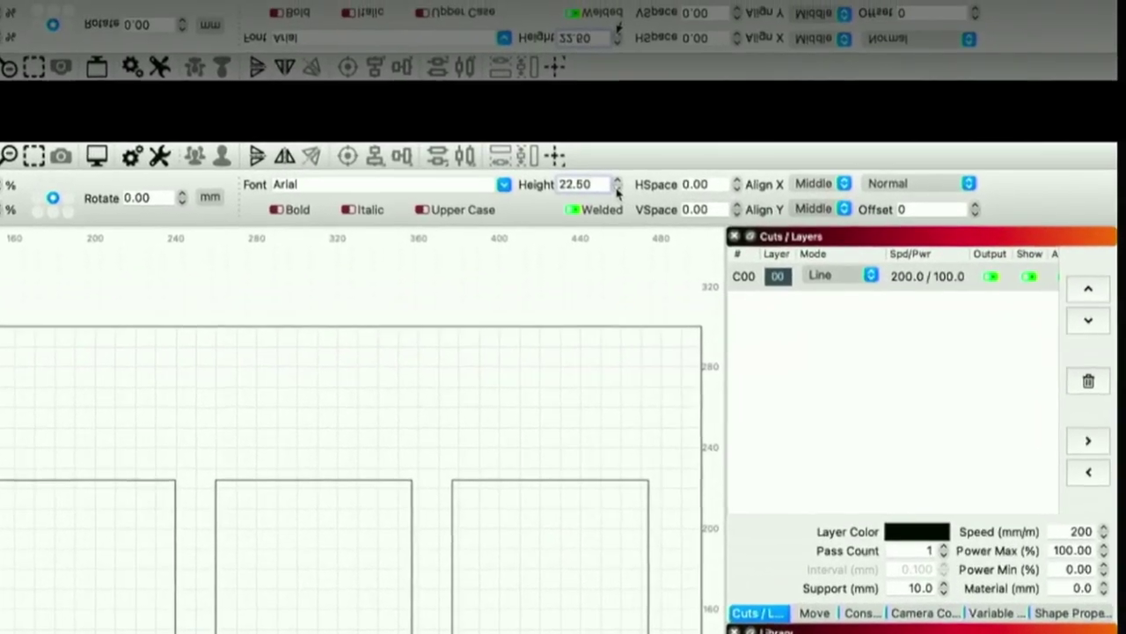
click(618, 192)
click(617, 192)
click(617, 192)
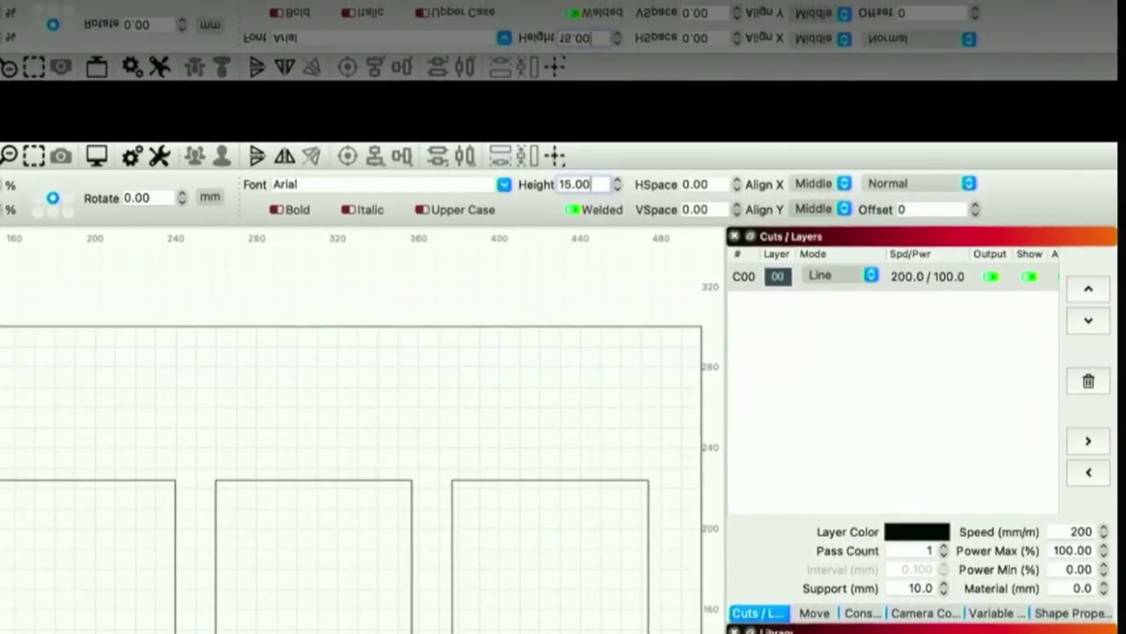
key(Escape)
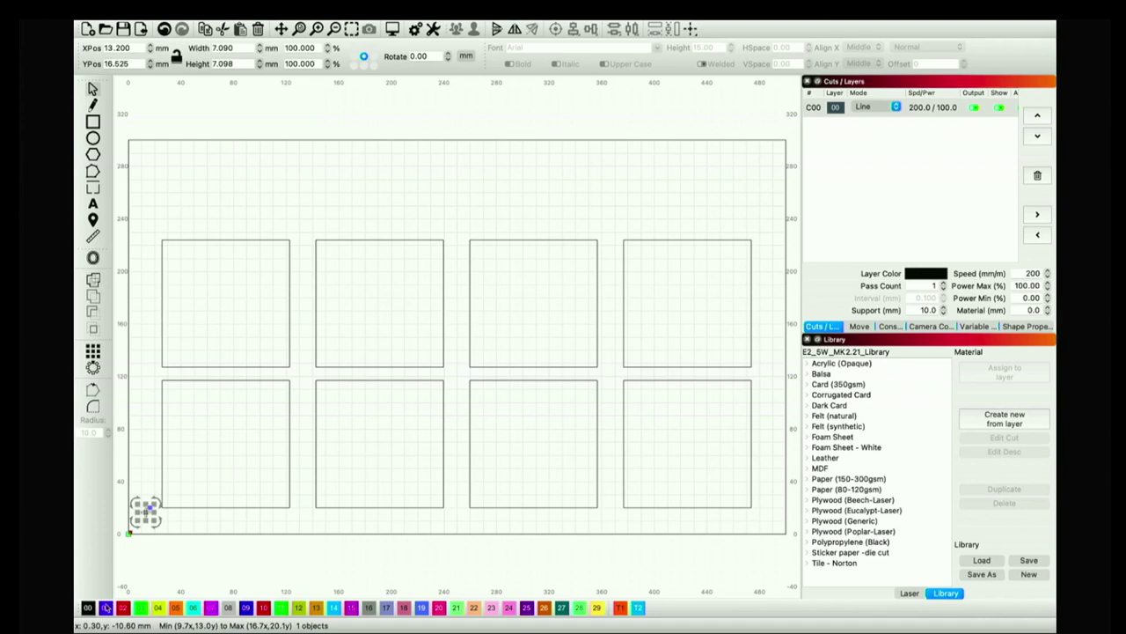
- Assign the "+" mark to layer 01 and move it to about X 10, Y 9.9 mm
click(105, 608)
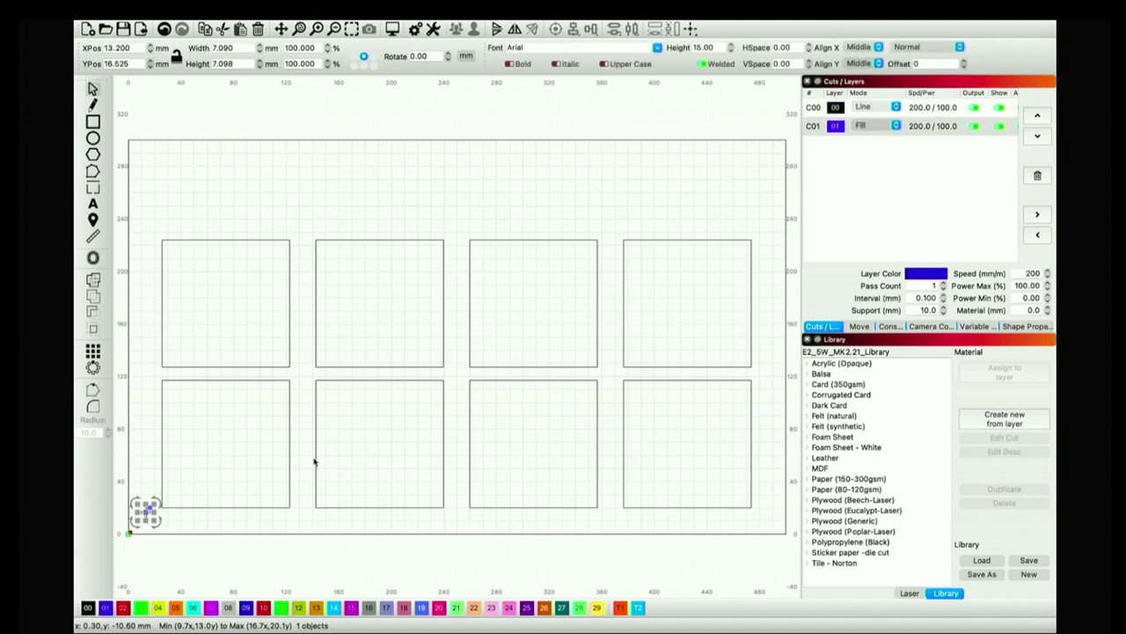
drag(148, 510, 142, 520)
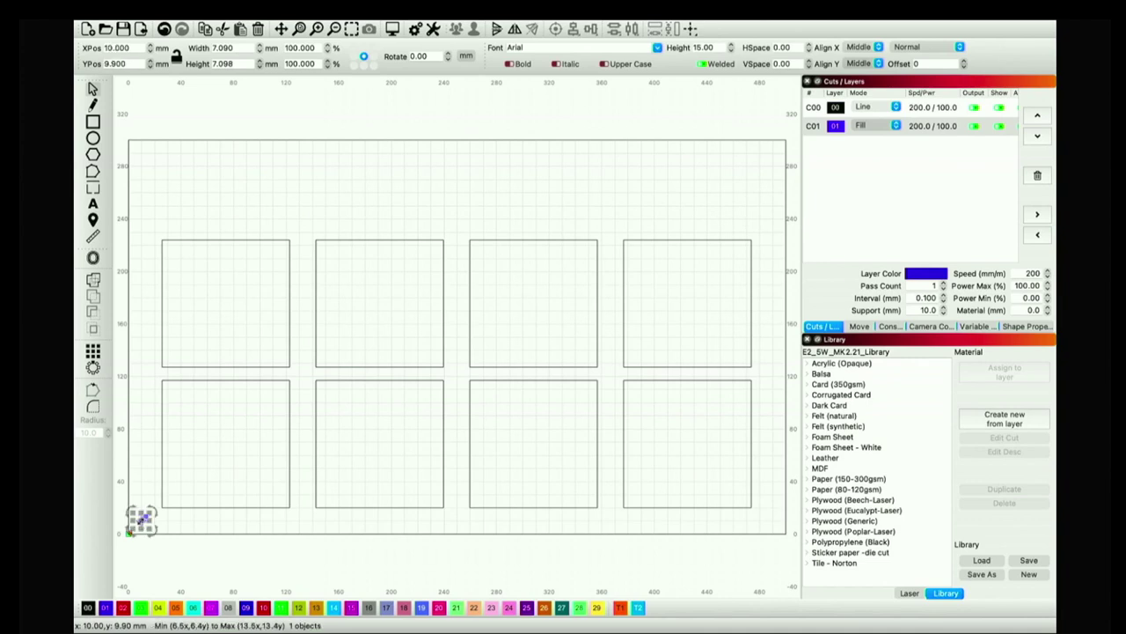
- Copy the "+" mark to the opposite corner of the work area, at about X 490, Y 290.1 mm, and check both marks
drag(142, 520, 532, 283)
drag(553, 231, 773, 154)
scroll(772, 154, up, 8)
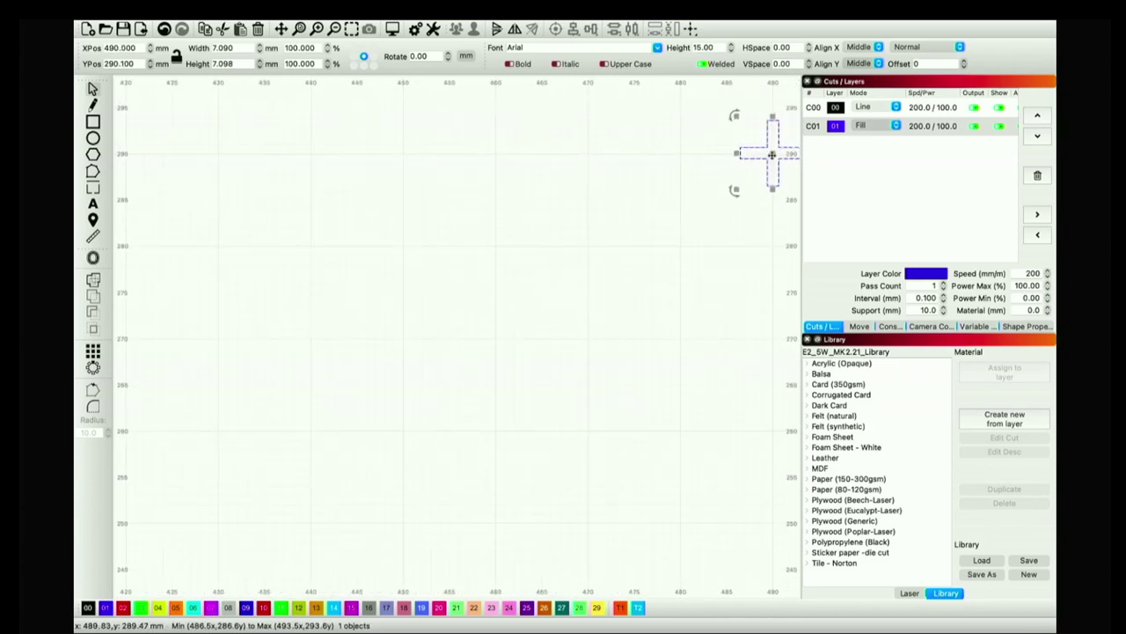
click(749, 263)
scroll(754, 258, down, 6)
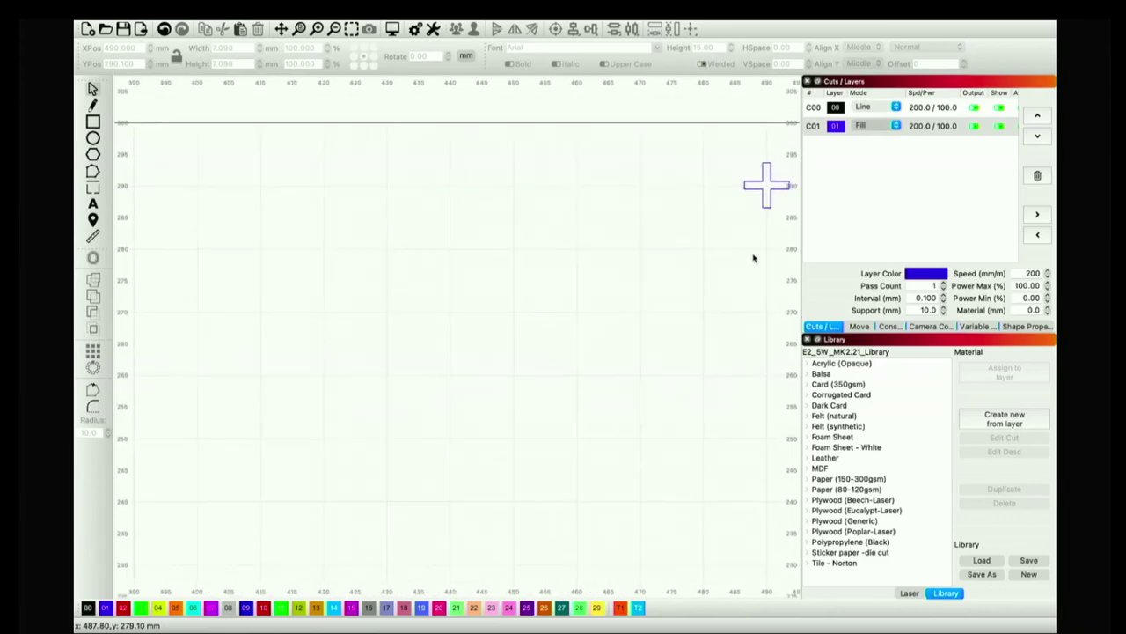
scroll(769, 247, down, 5)
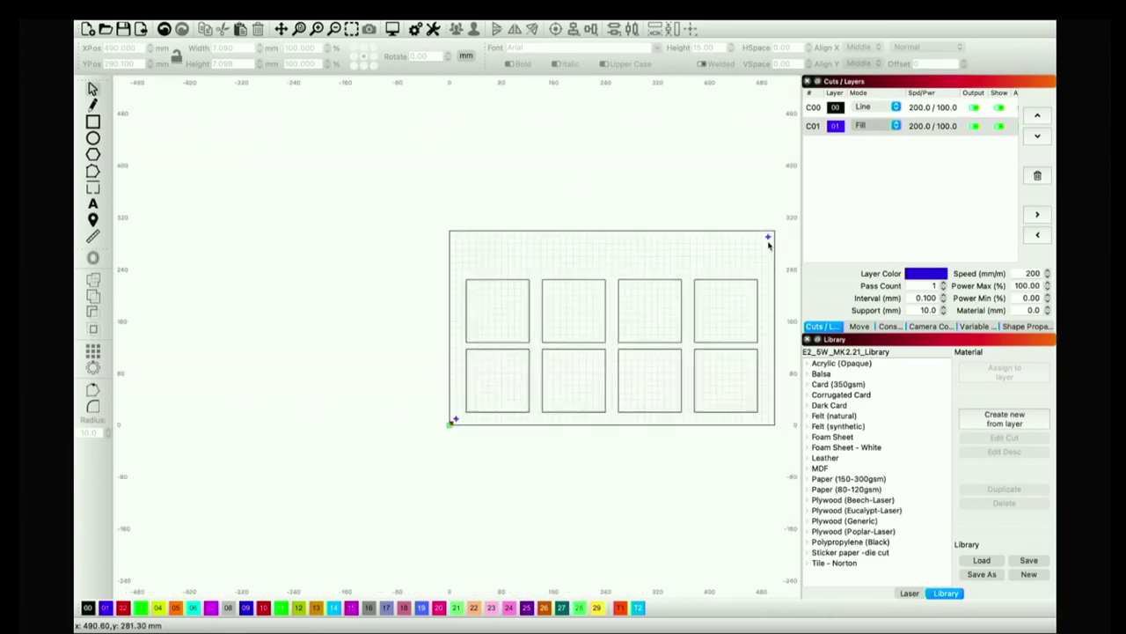
scroll(496, 409, up, 8)
scroll(496, 409, up, 5)
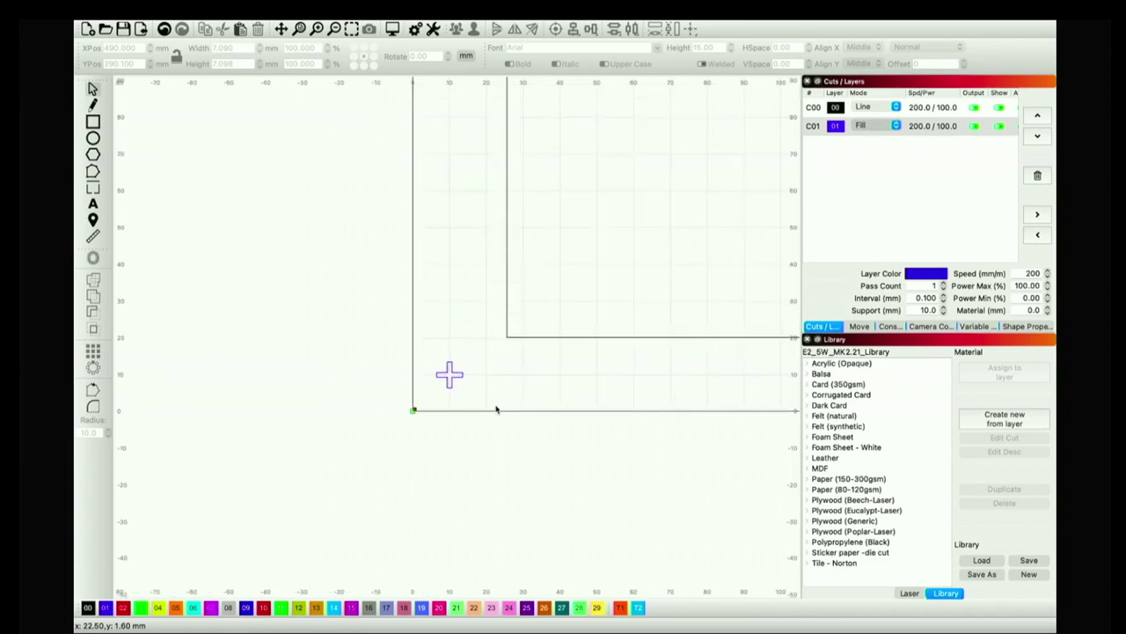
scroll(496, 410, down, 10)
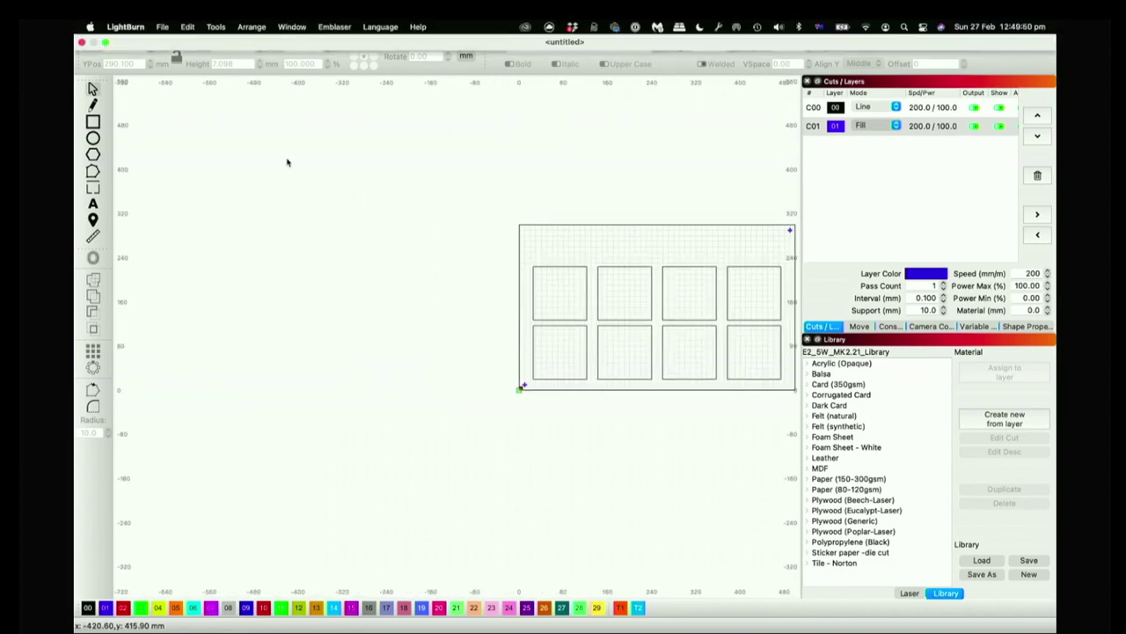
- Fit the whole work area in view and check the positions of the two "+" marks in opposite corners
key(super+shift+a)
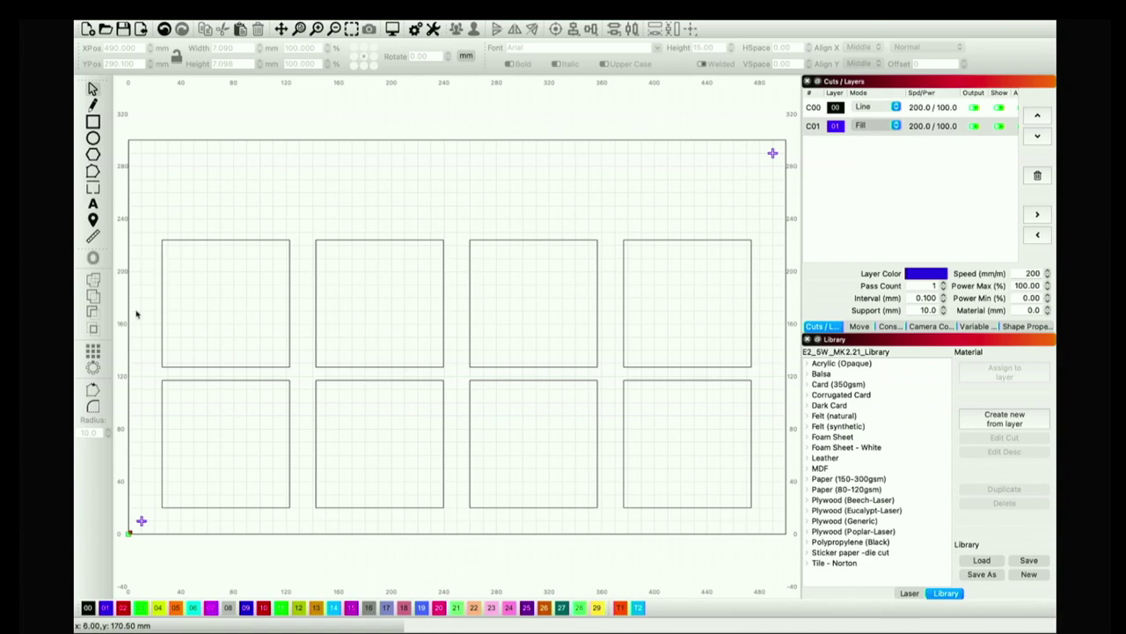
click(140, 520)
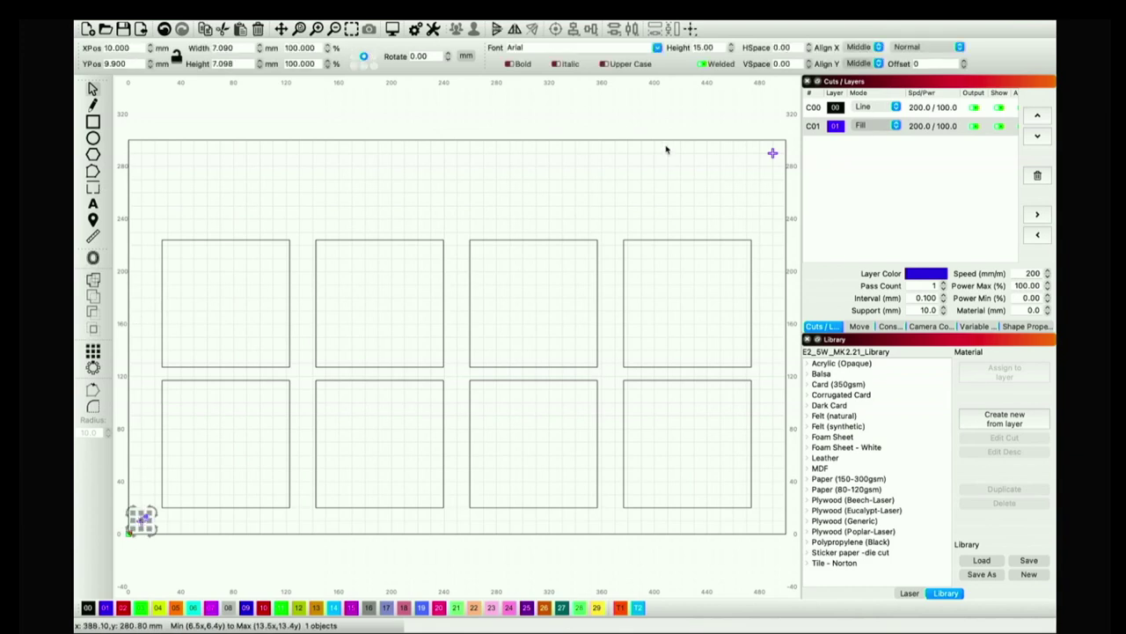
drag(140, 520, 773, 153)
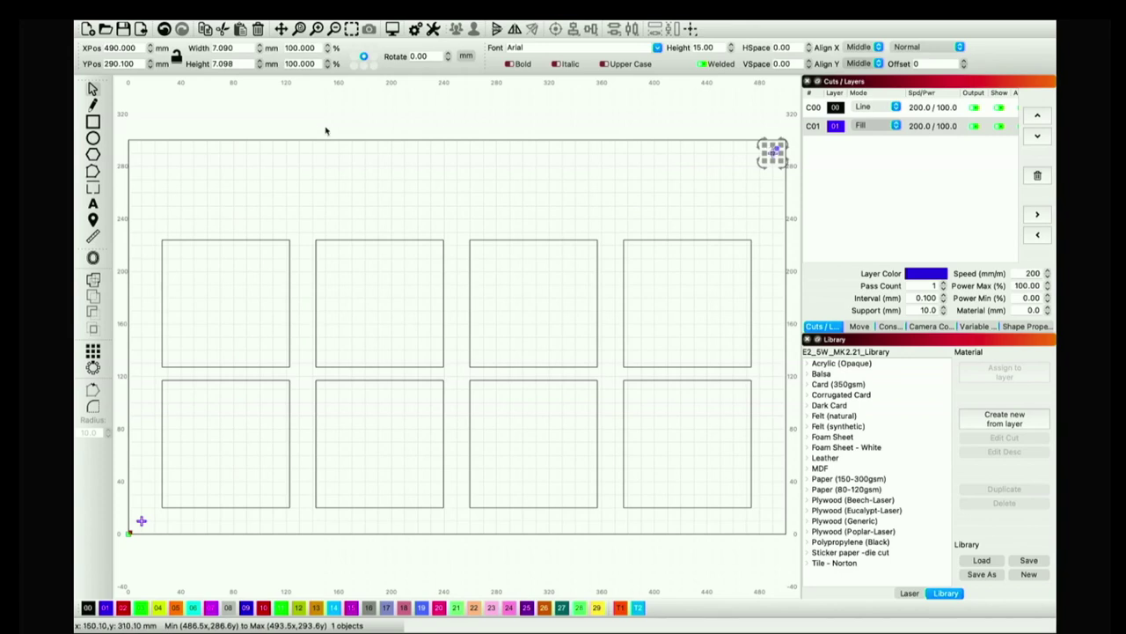
click(322, 129)
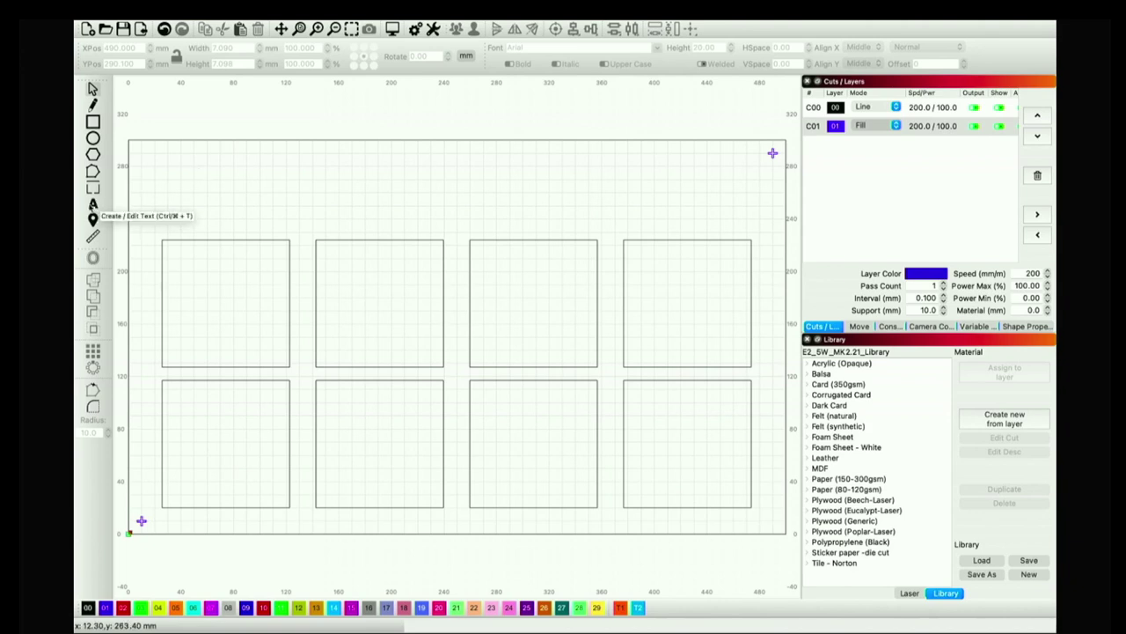
- Add the text "Small Tile Jig" at 20 mm height above the first column of squares, at about X 71.3, Y 267.8 mm
click(93, 204)
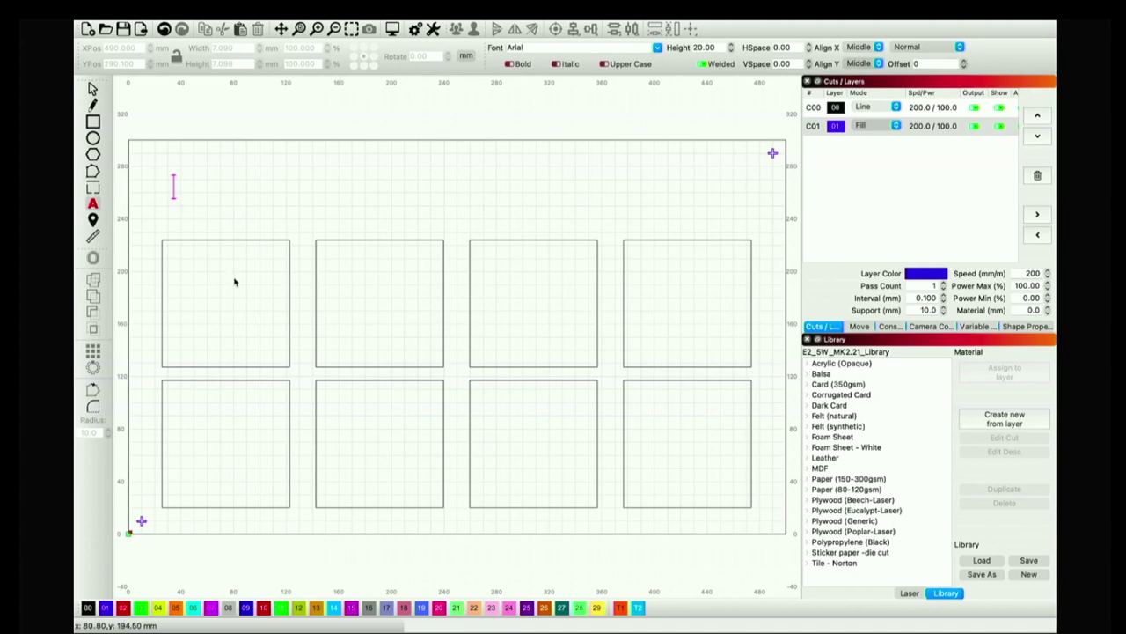
text(Small Tile)
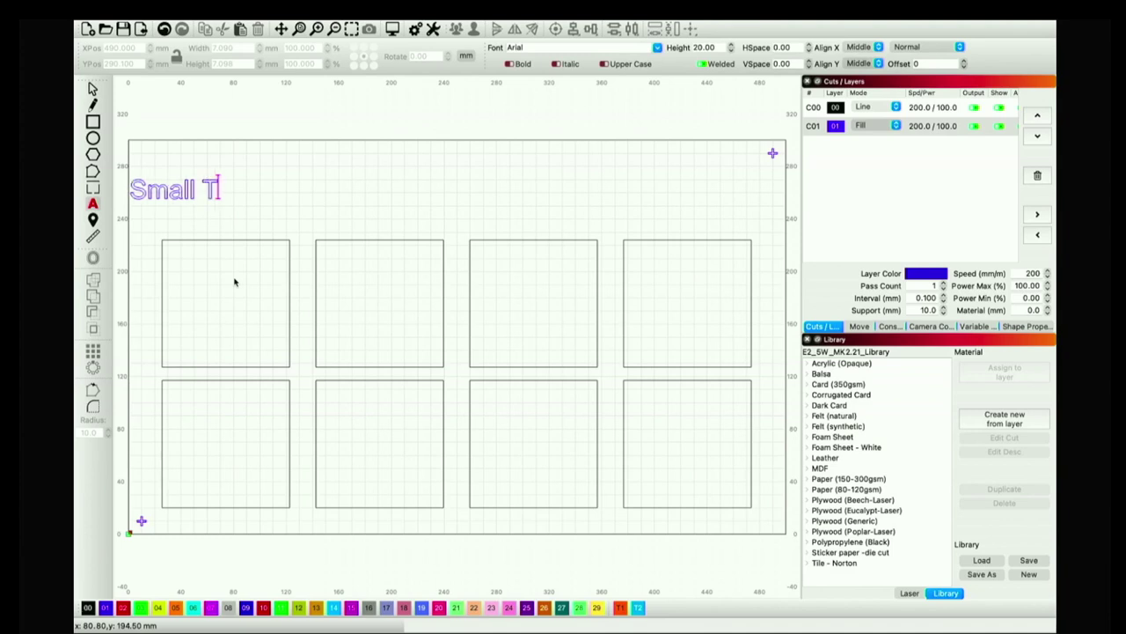
text( Jig)
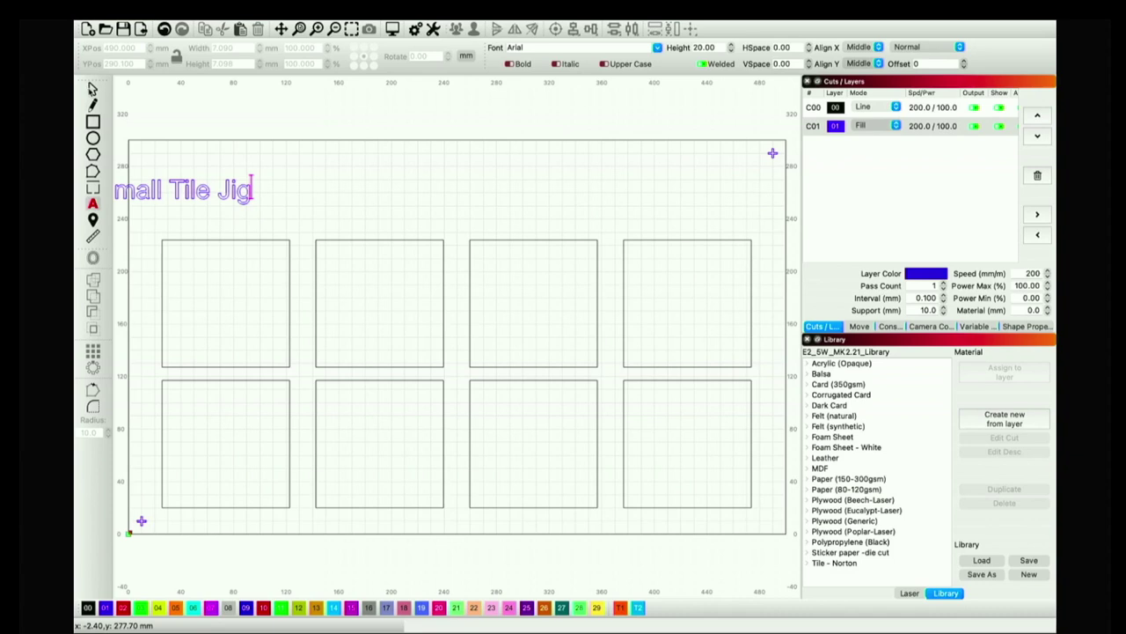
click(92, 88)
drag(209, 173, 209, 185)
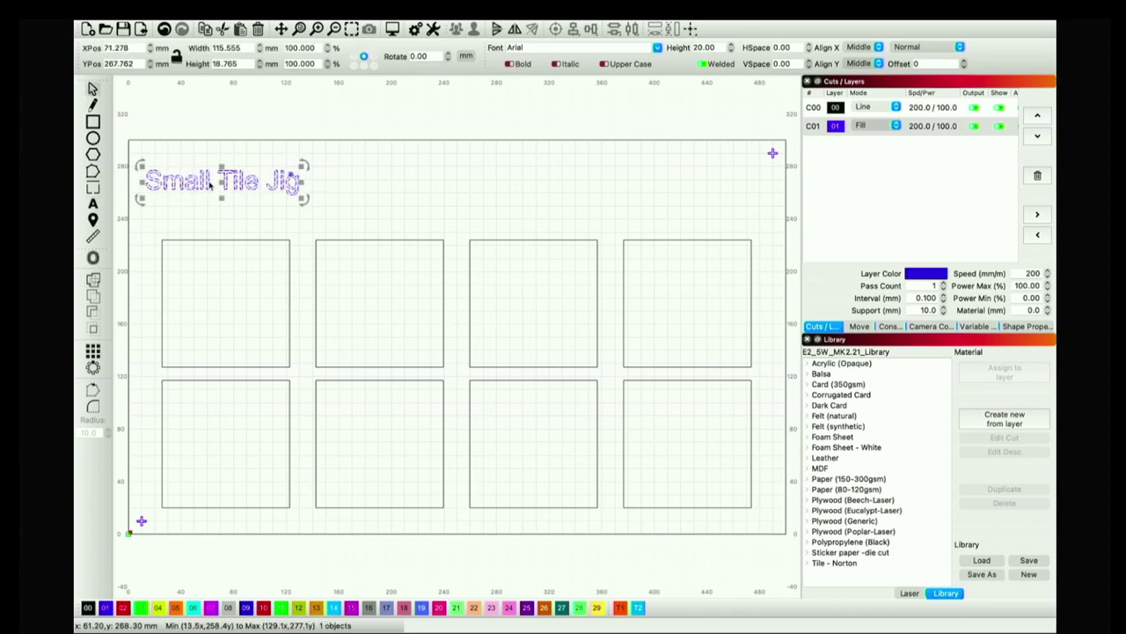
click(605, 176)
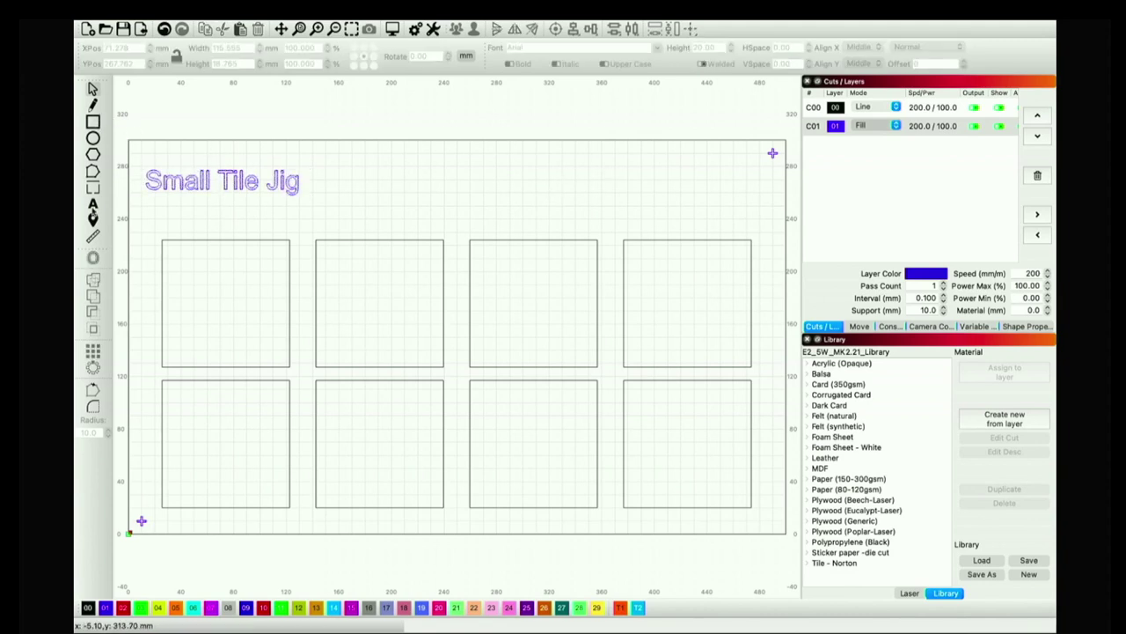
- Add the text "^ This way up" at 20 mm height above the last column of squares, at about X 427.7, Y 266.1 mm
click(93, 208)
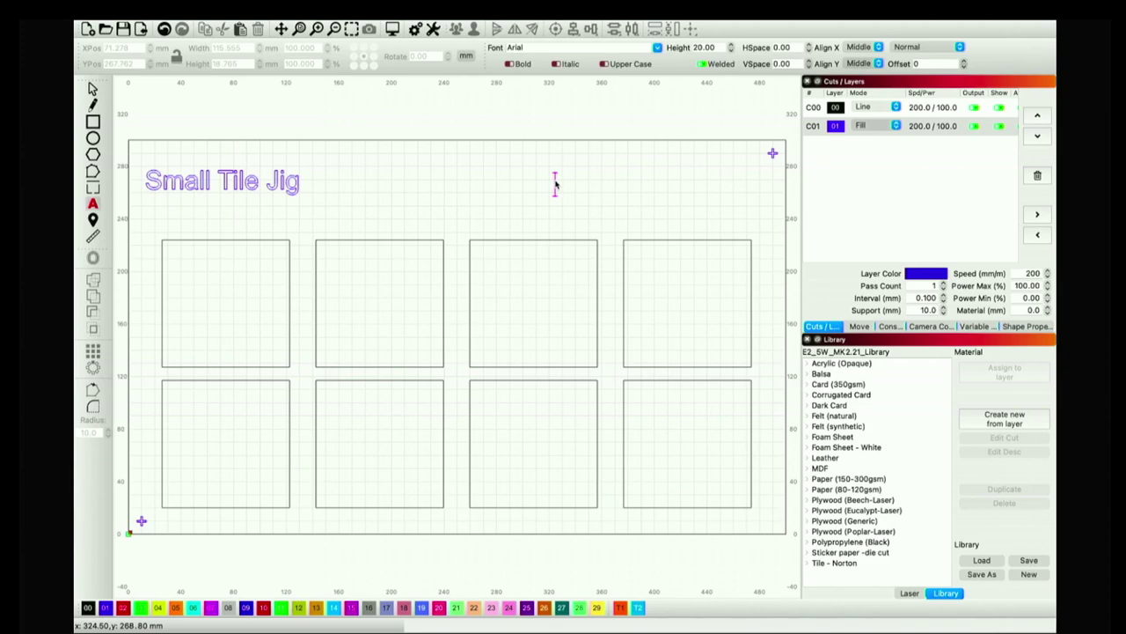
text(A)
text( This way)
text( up)
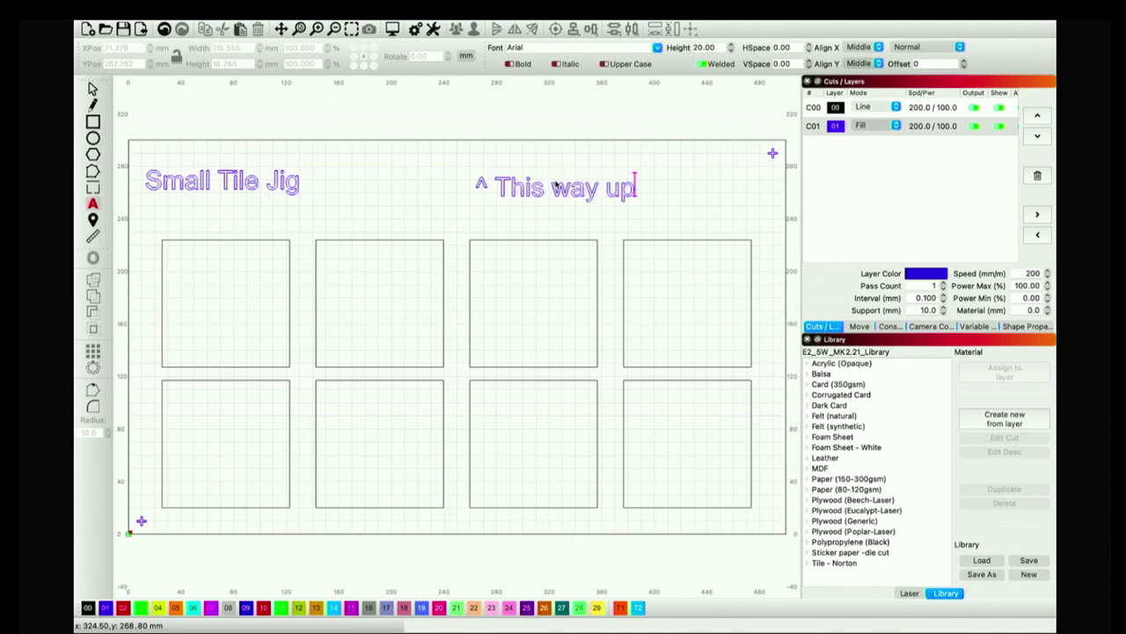
click(92, 88)
drag(563, 188, 699, 187)
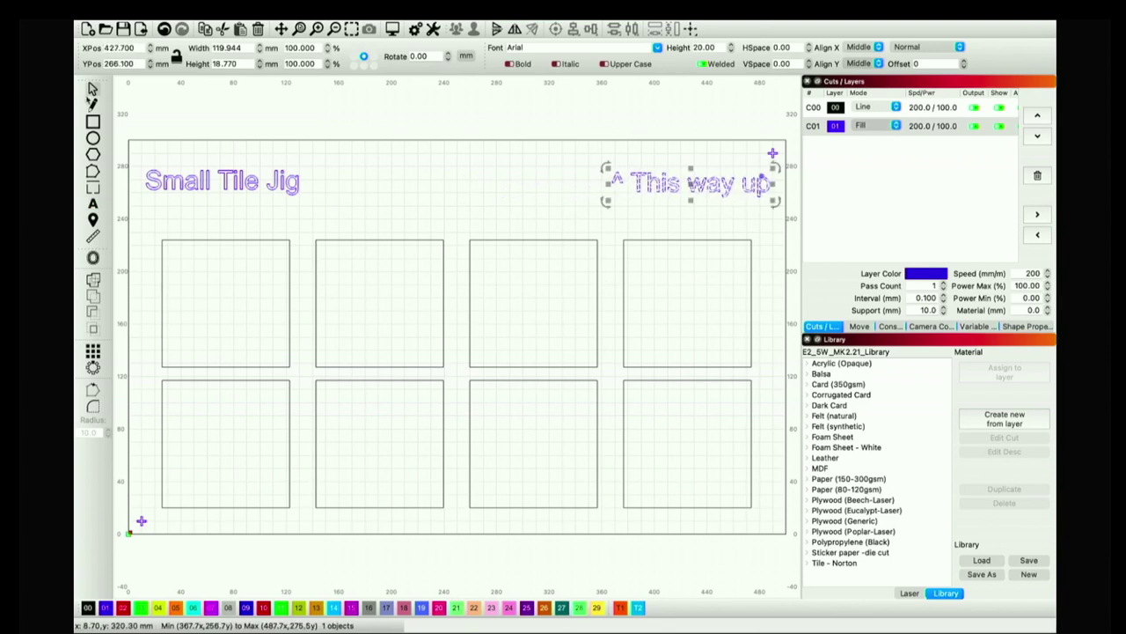
click(414, 212)
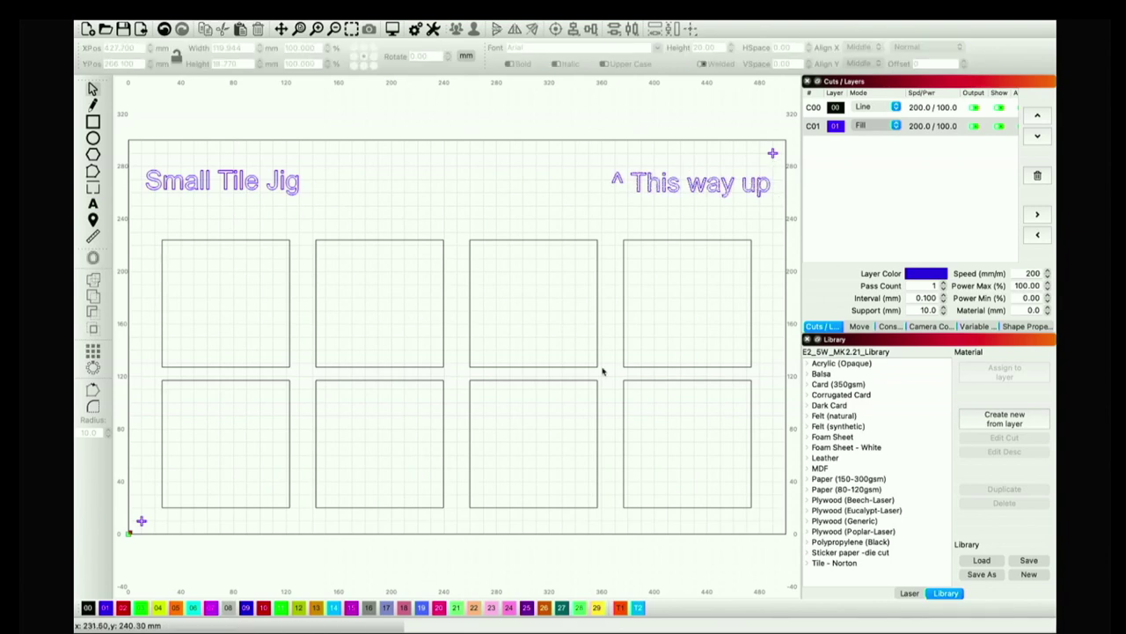
- Lock all squares, texts and alignment marks in the work area, and check the lock on one square
drag(133, 139, 787, 556)
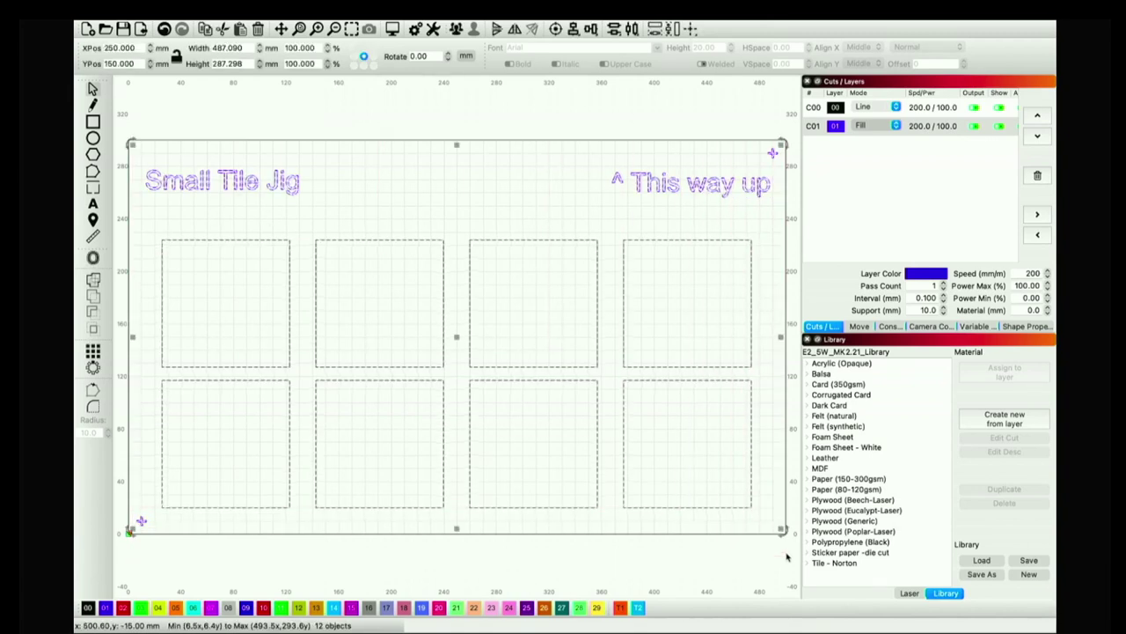
right_click(484, 320)
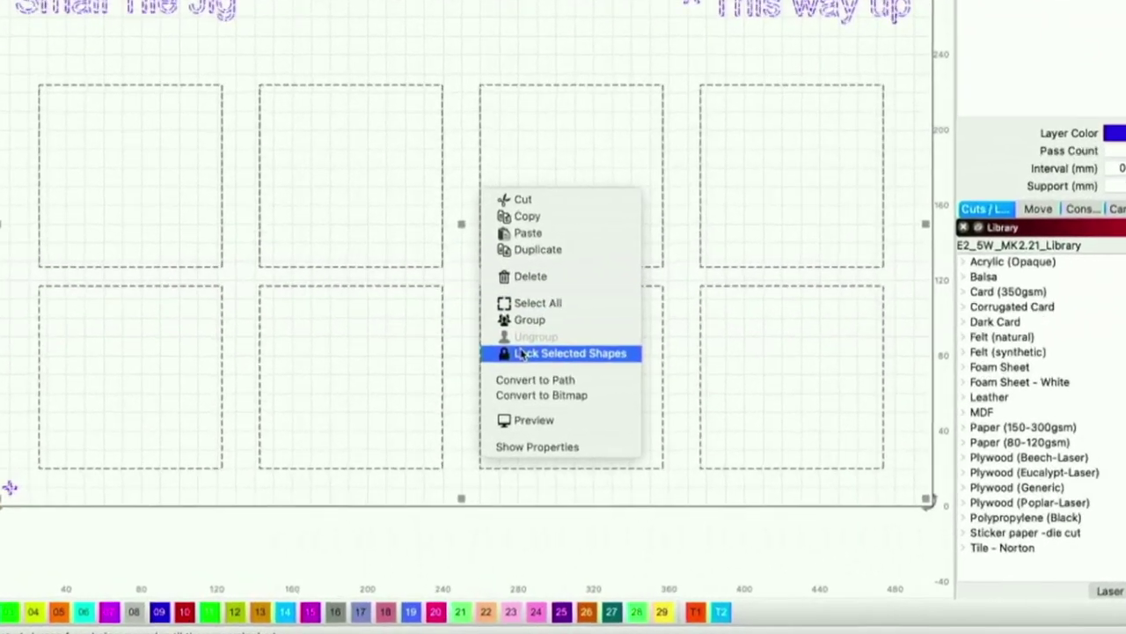
click(508, 400)
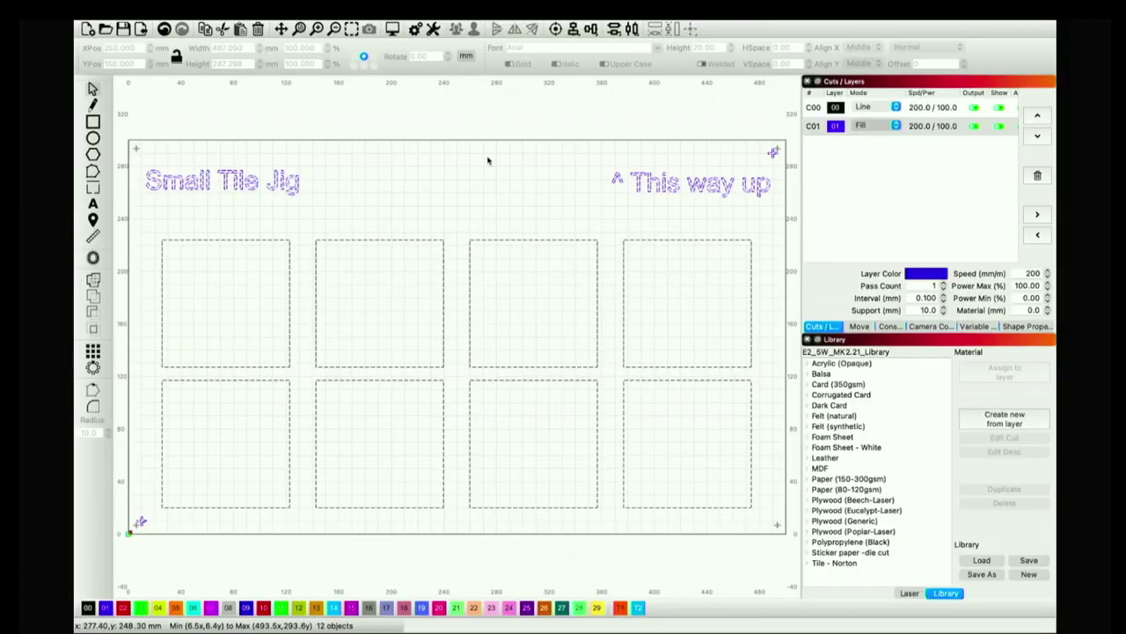
click(480, 184)
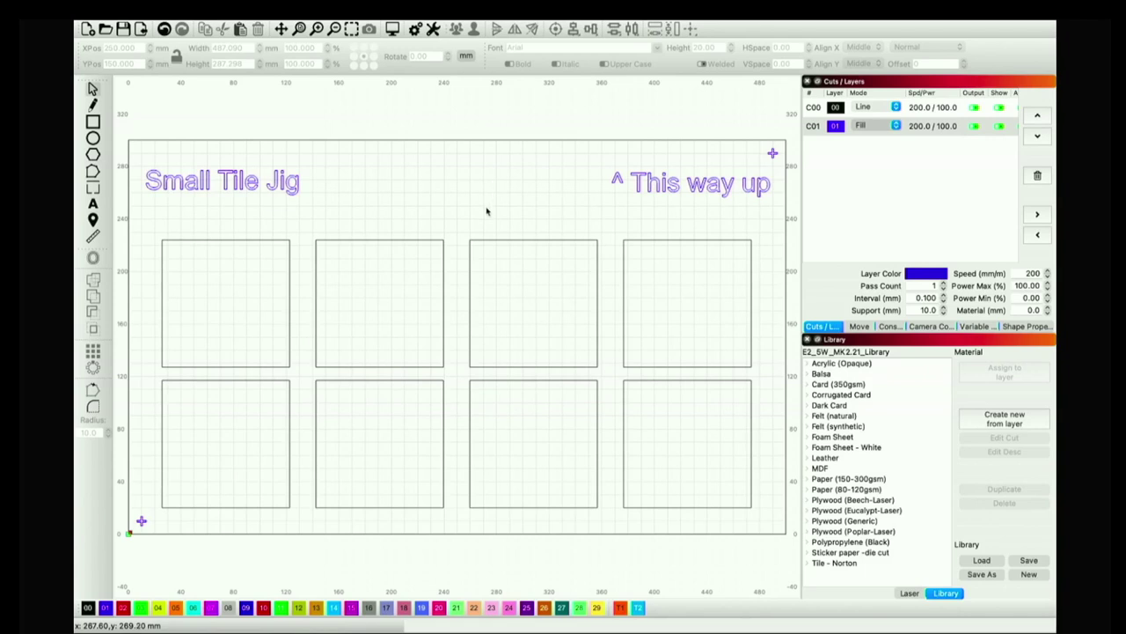
click(469, 243)
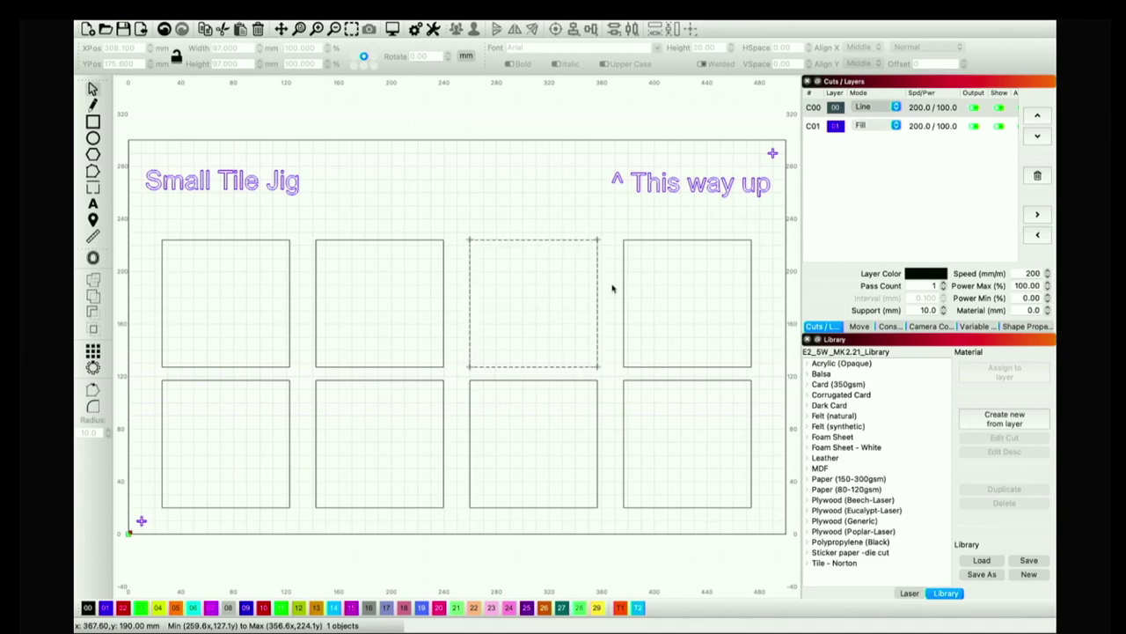
- Duplicate the eight squares in place and assign the copies to tool layer T1
drag(145, 221, 761, 526)
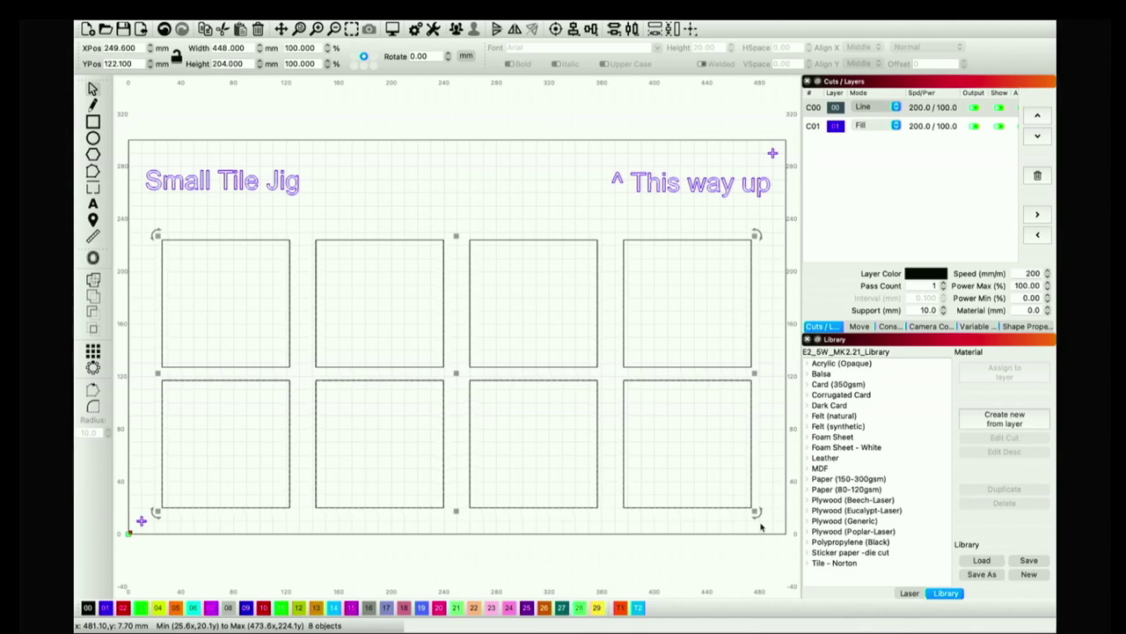
click(105, 607)
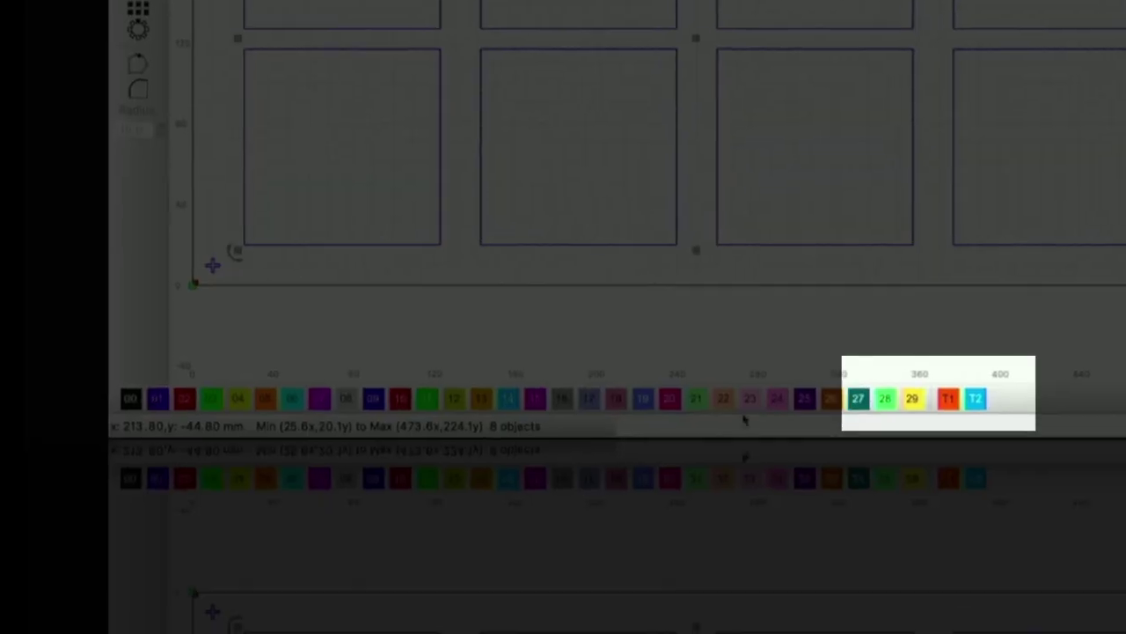
click(948, 400)
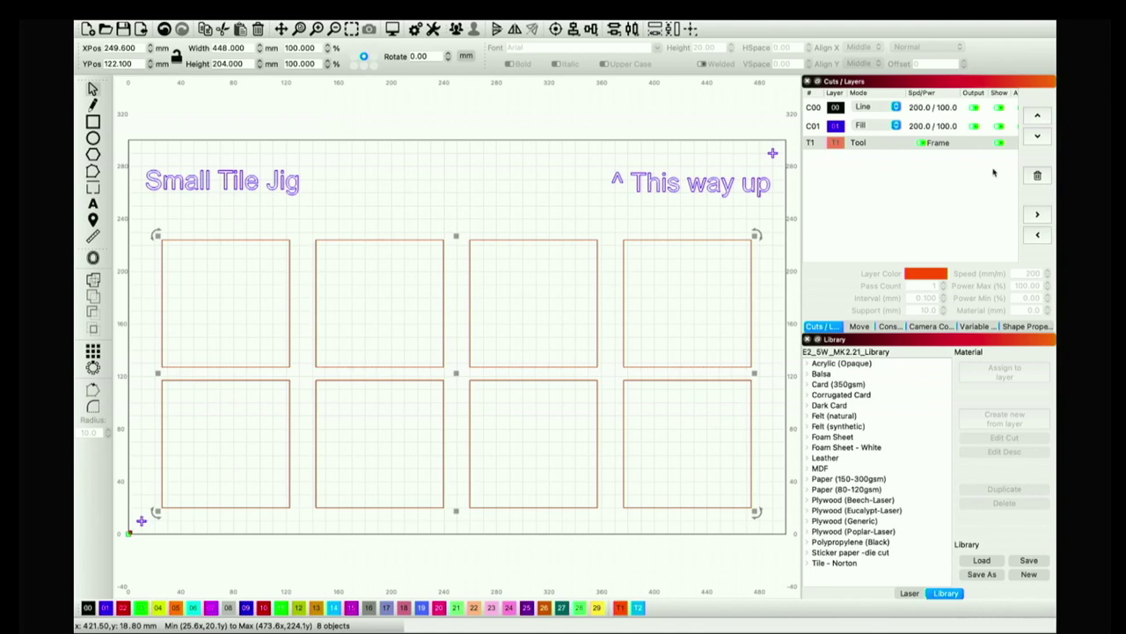
- Hide layers 00 and 01 to view only the T1 squares, and show layer 00 again to test selecting one square
click(999, 107)
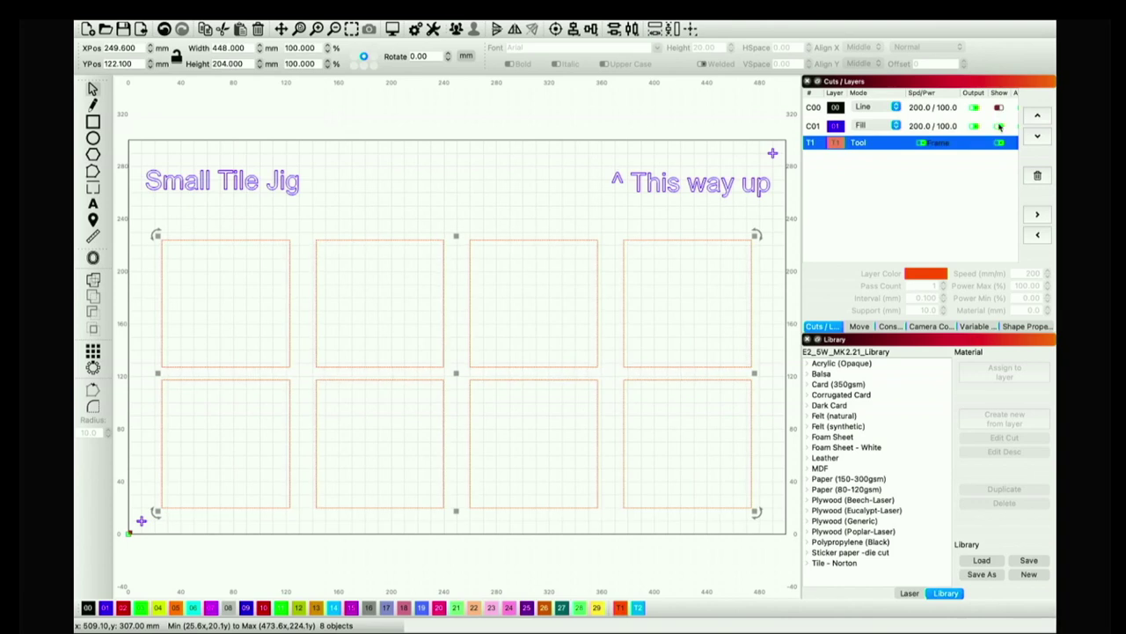
click(999, 127)
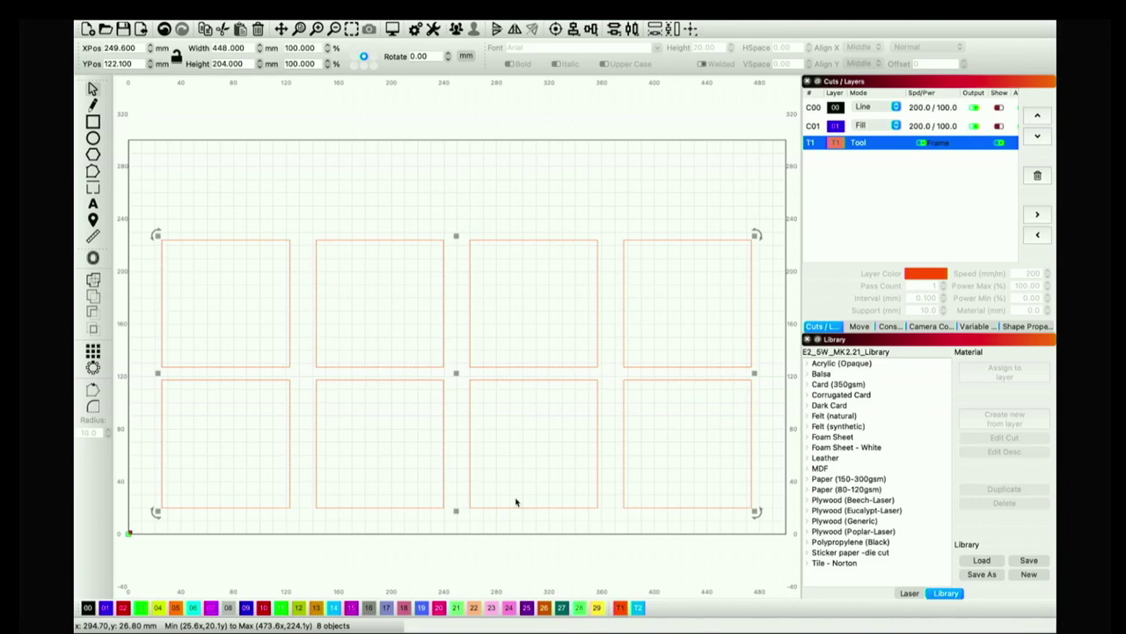
click(1000, 107)
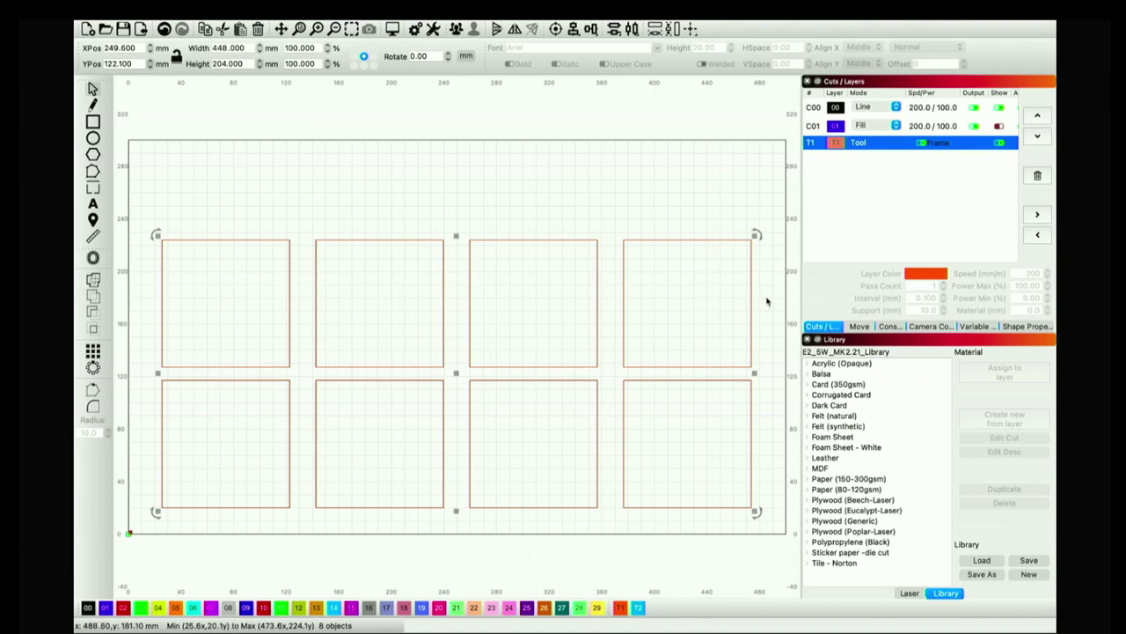
click(1003, 109)
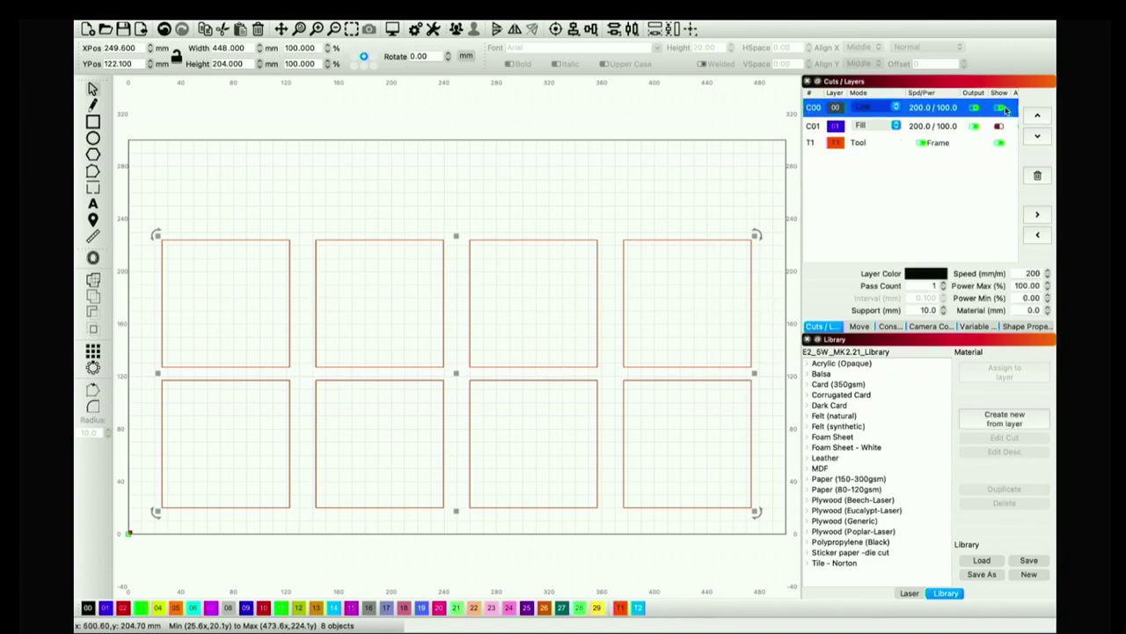
click(748, 263)
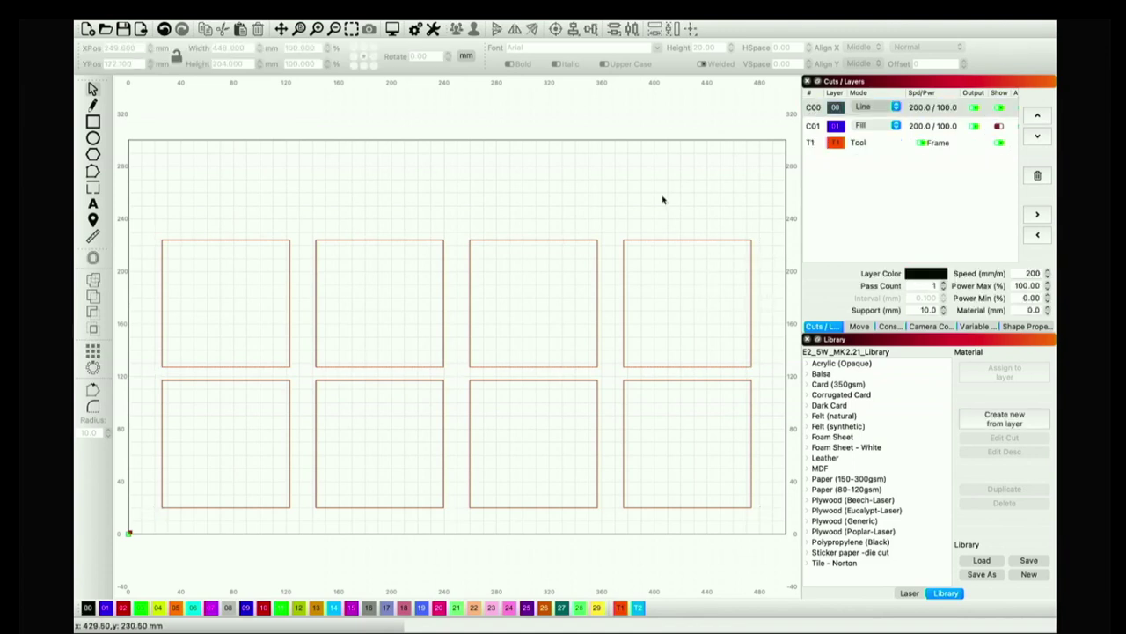
click(624, 277)
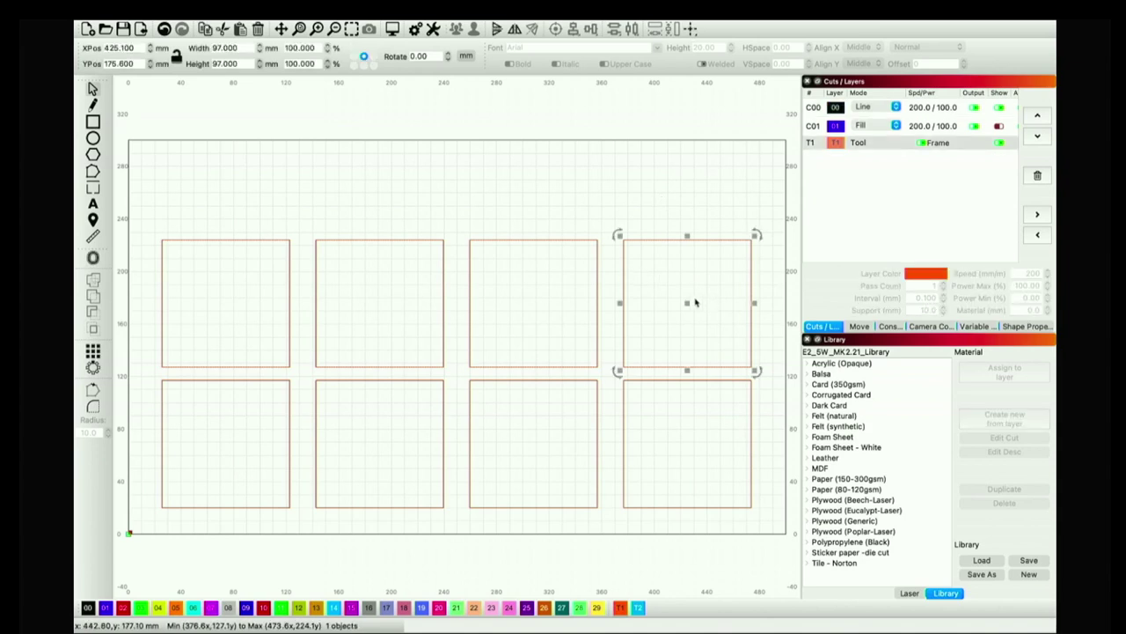
mouse_move(686, 302)
mouse_down()
mouse_move(666, 287)
mouse_move(695, 309)
mouse_move(687, 302)
mouse_up()
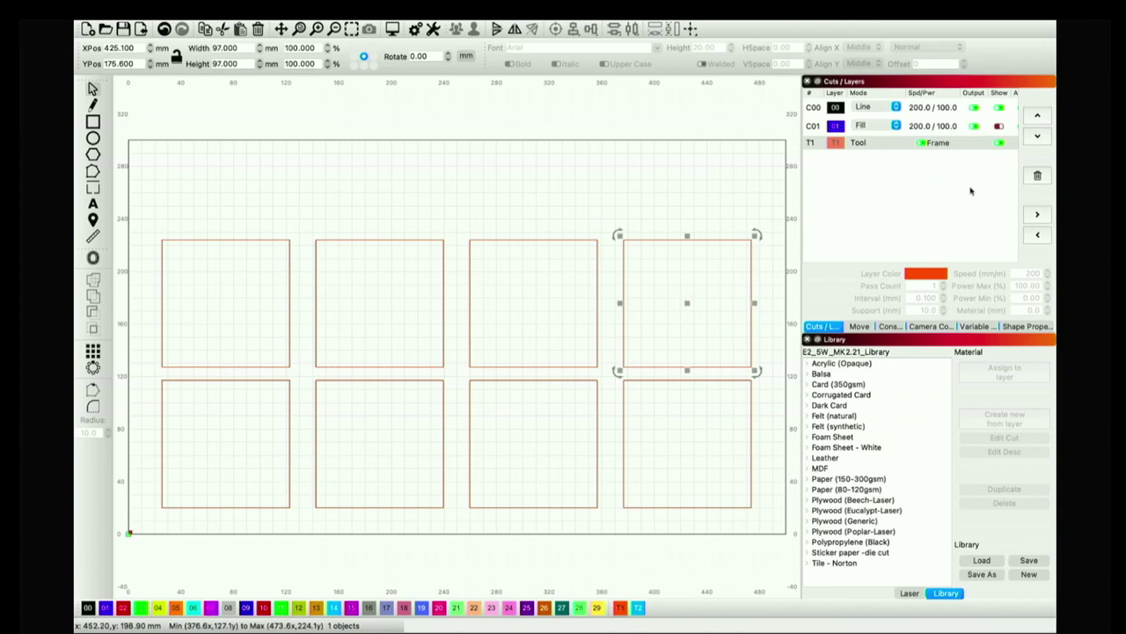
- Hide layer 00, lock all eight squares on tool layer T1, and make layers 00 and 01 visible again
click(999, 108)
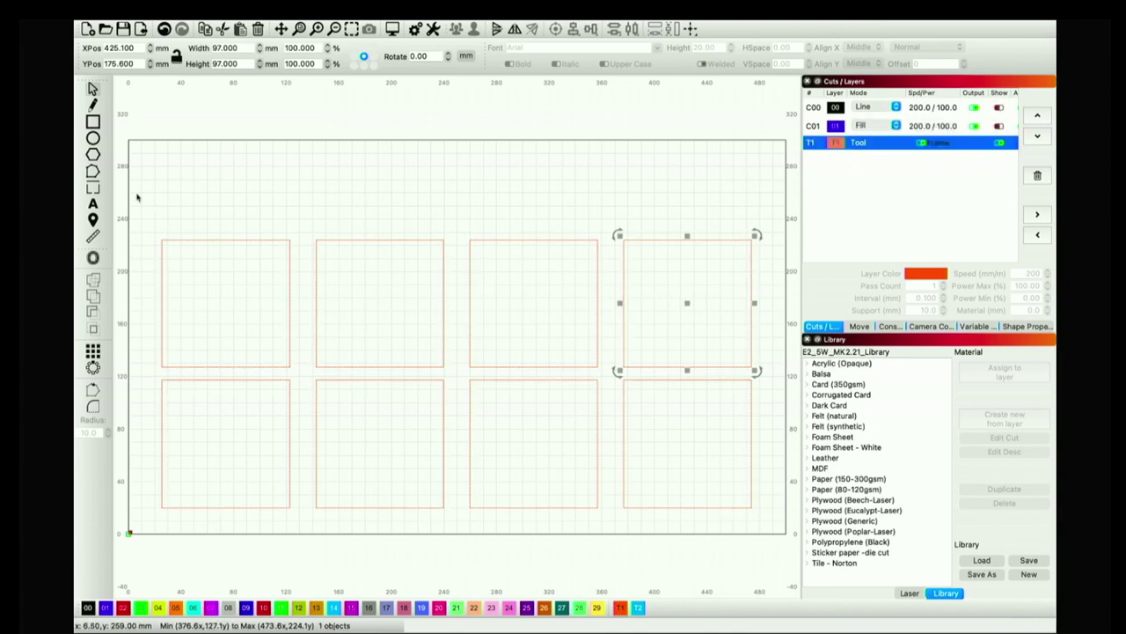
drag(147, 208, 769, 547)
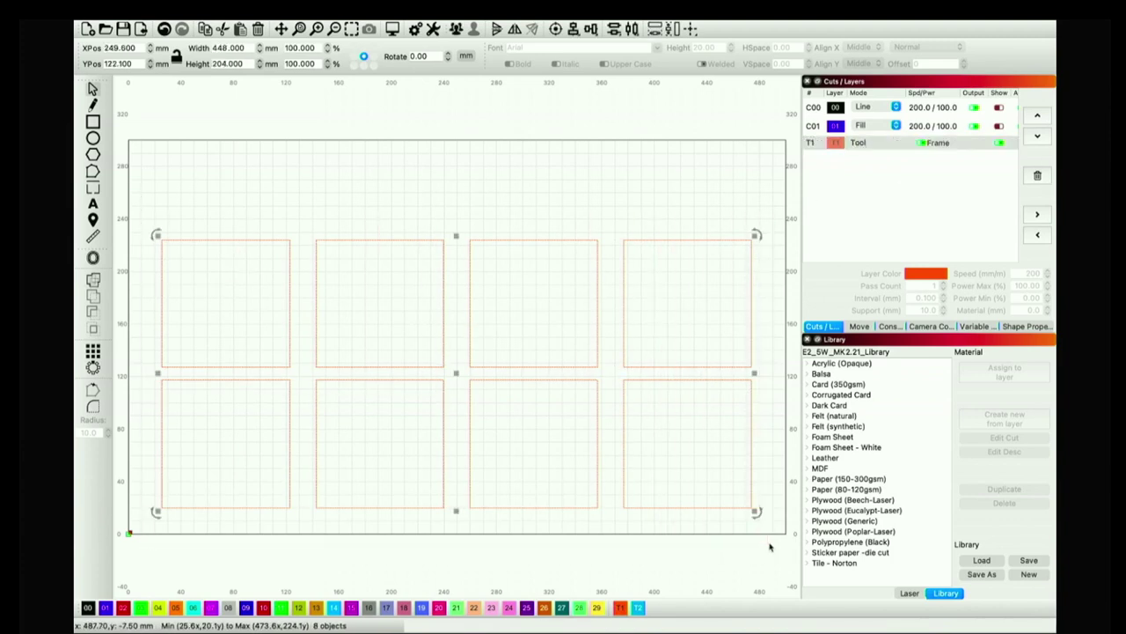
right_click(486, 370)
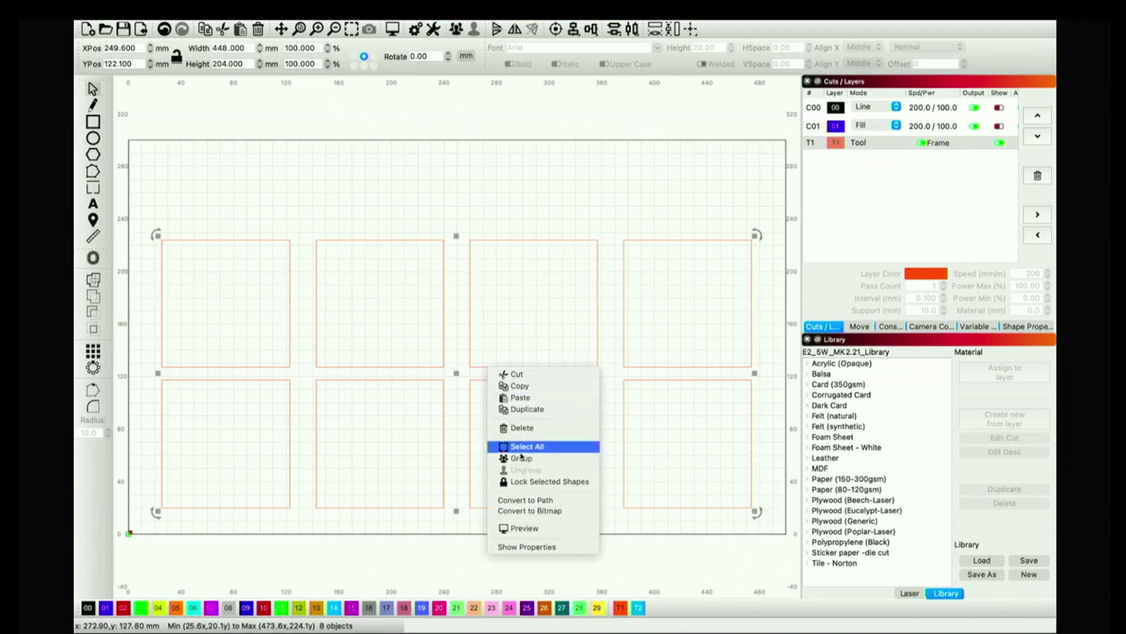
click(528, 481)
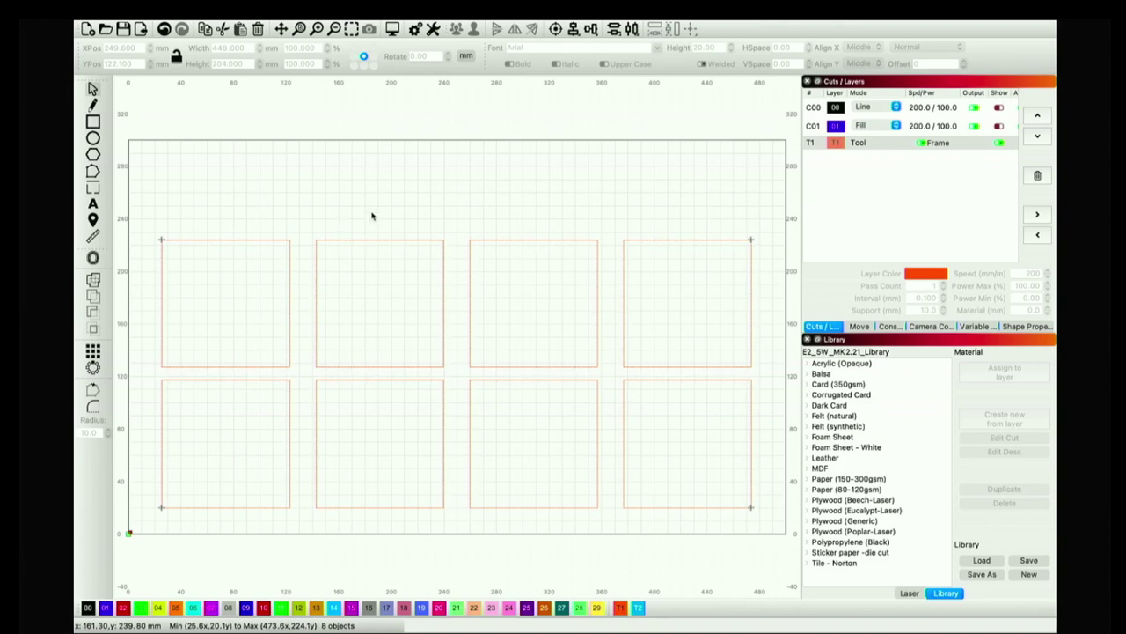
click(1000, 126)
click(999, 108)
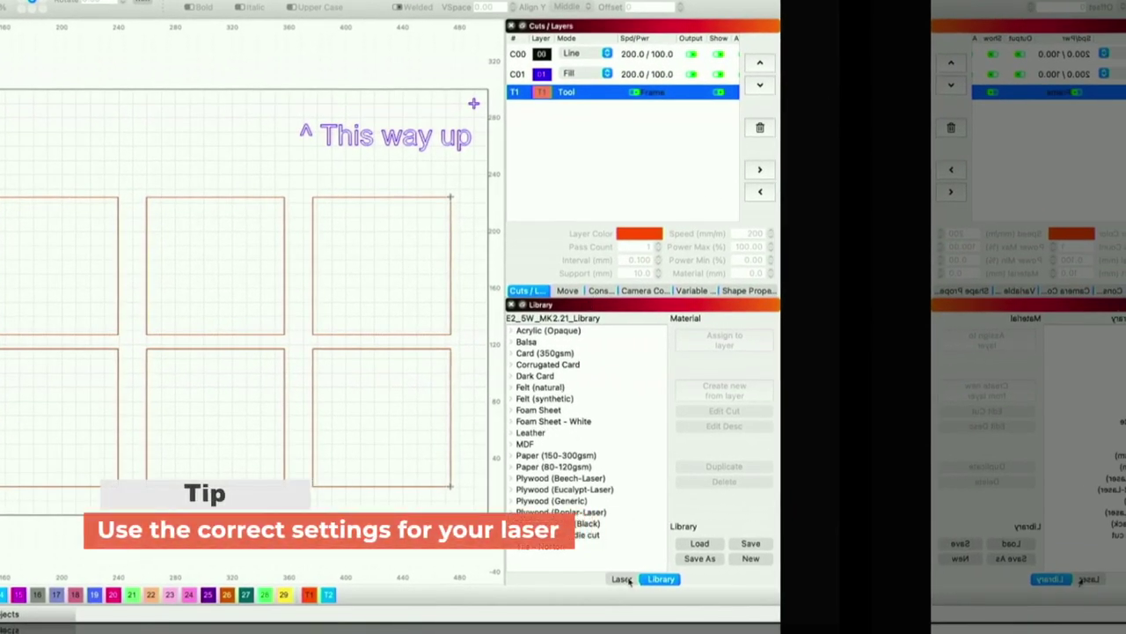
- Assign the Line preset for 3.00 mm Plywood (Poplar-Laser) from the material library to layer 00
click(625, 579)
click(652, 579)
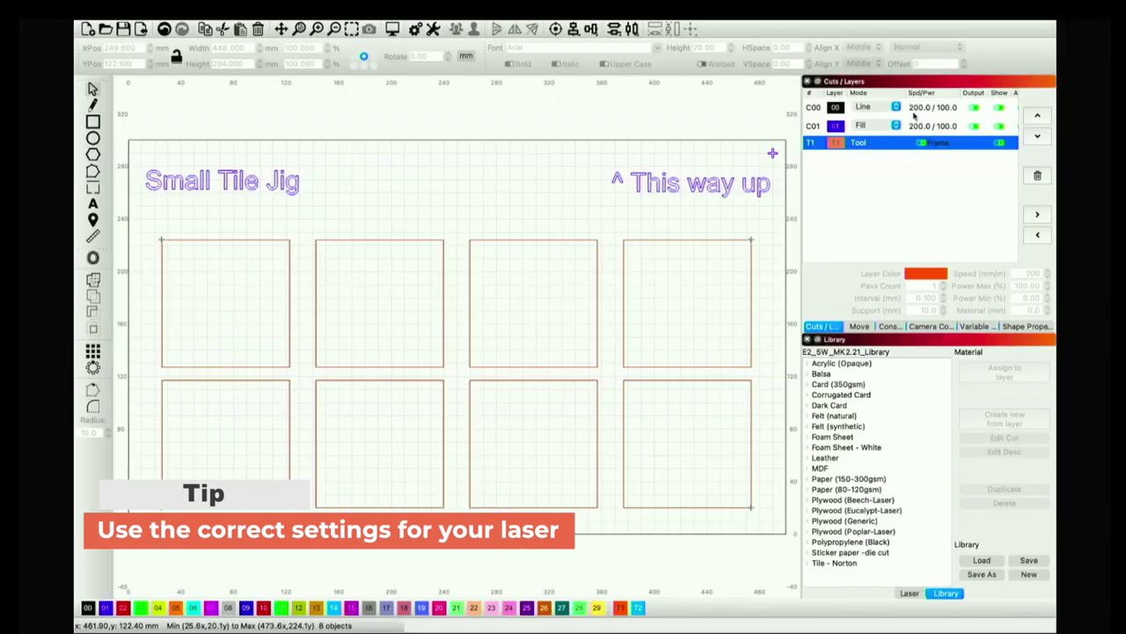
click(637, 55)
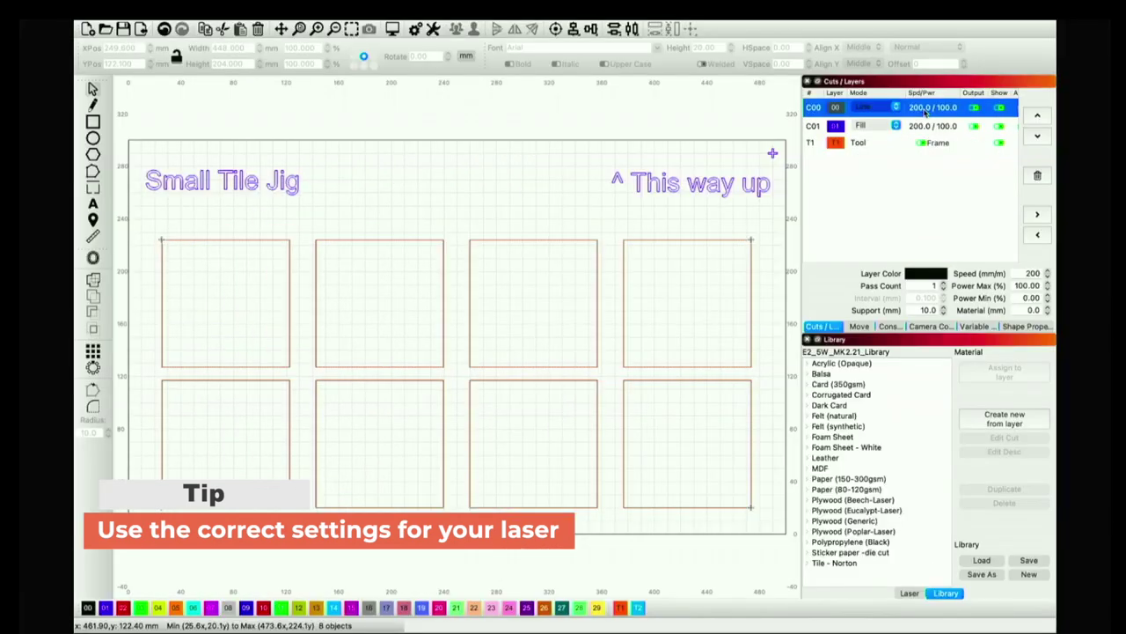
click(878, 531)
double_click(878, 532)
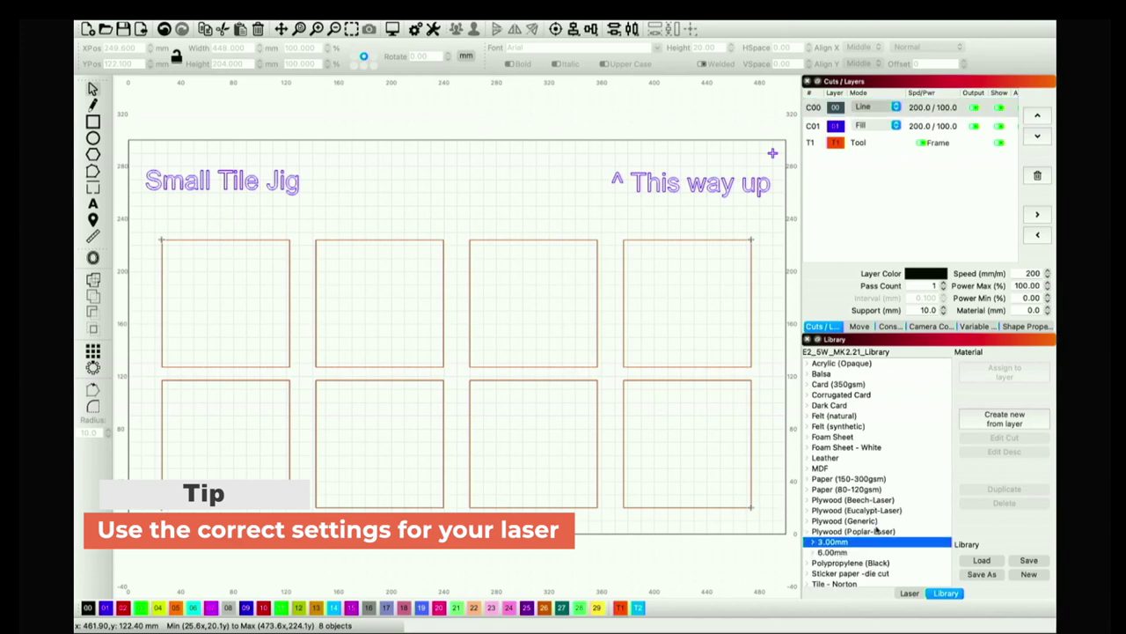
key(Right)
key(Right)
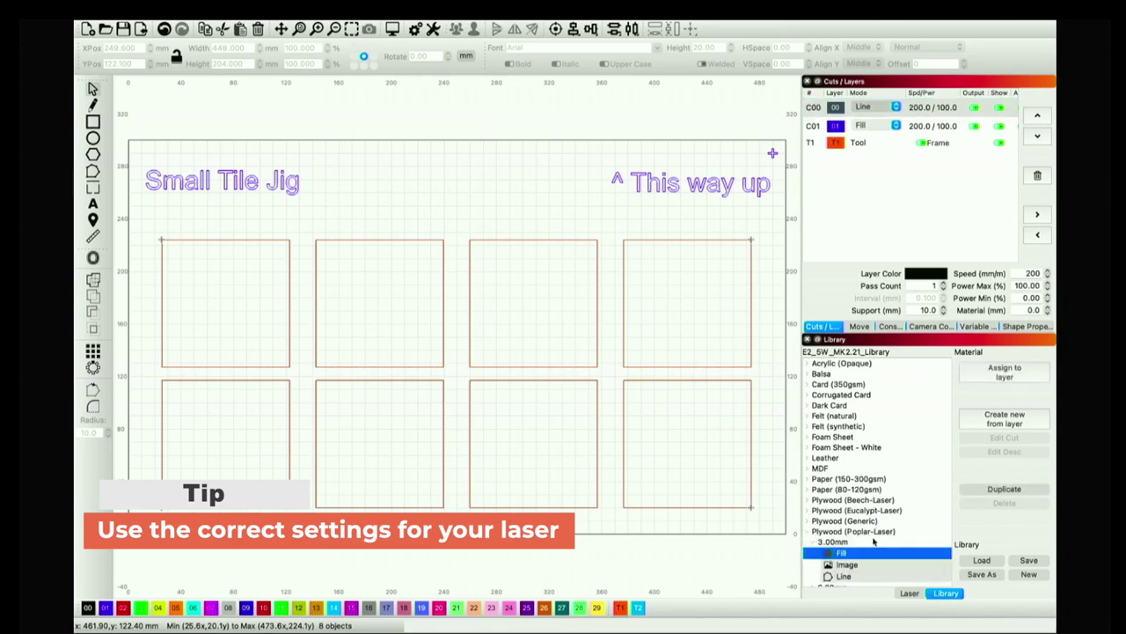
click(855, 577)
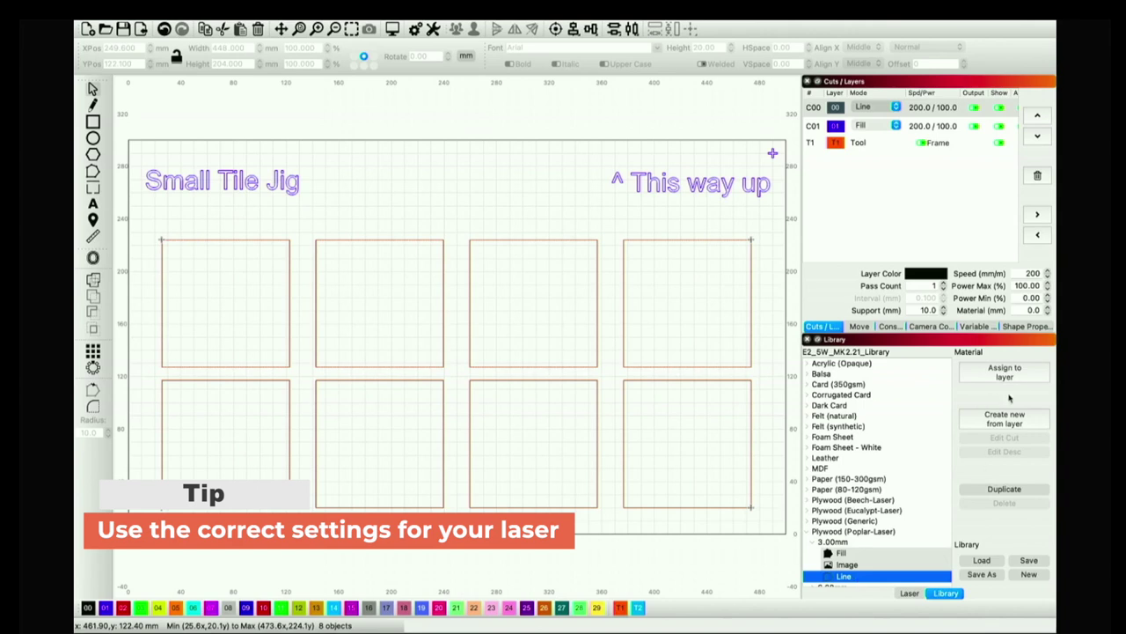
click(964, 114)
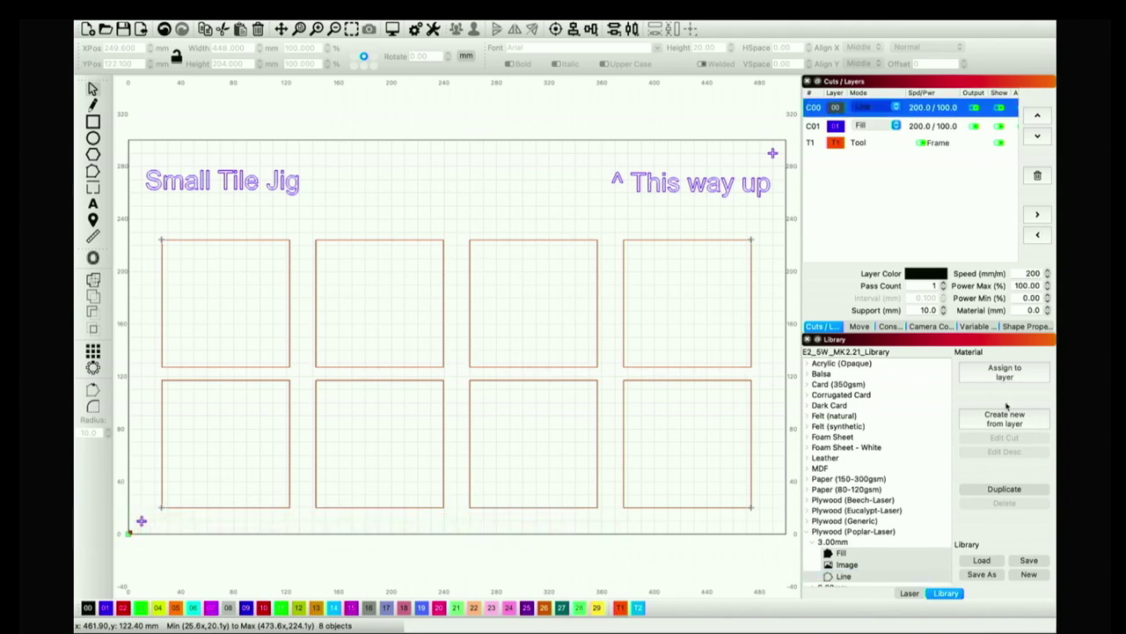
click(1013, 373)
- Assign the Fill preset for 3.00 mm Plywood (Poplar-Laser) to layer 01
click(955, 130)
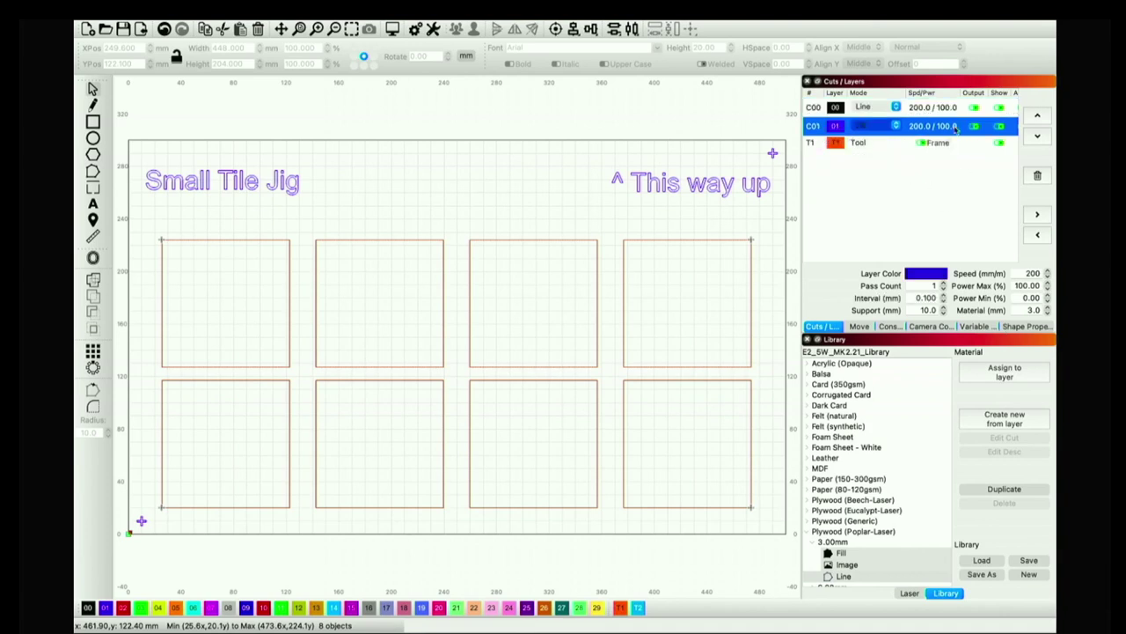
click(850, 553)
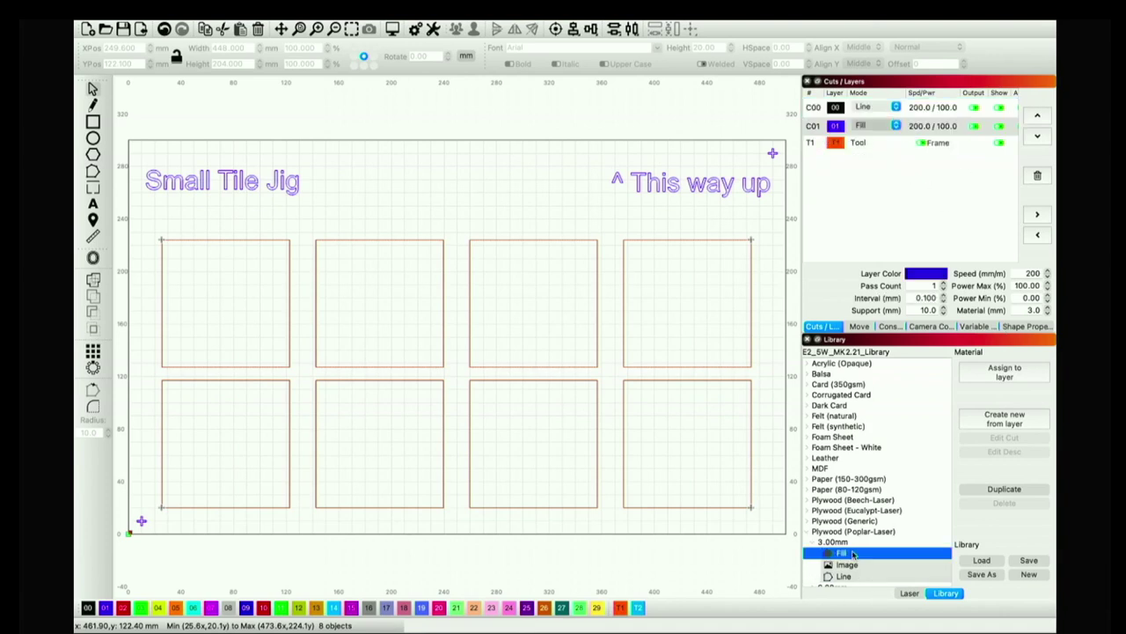
click(1023, 371)
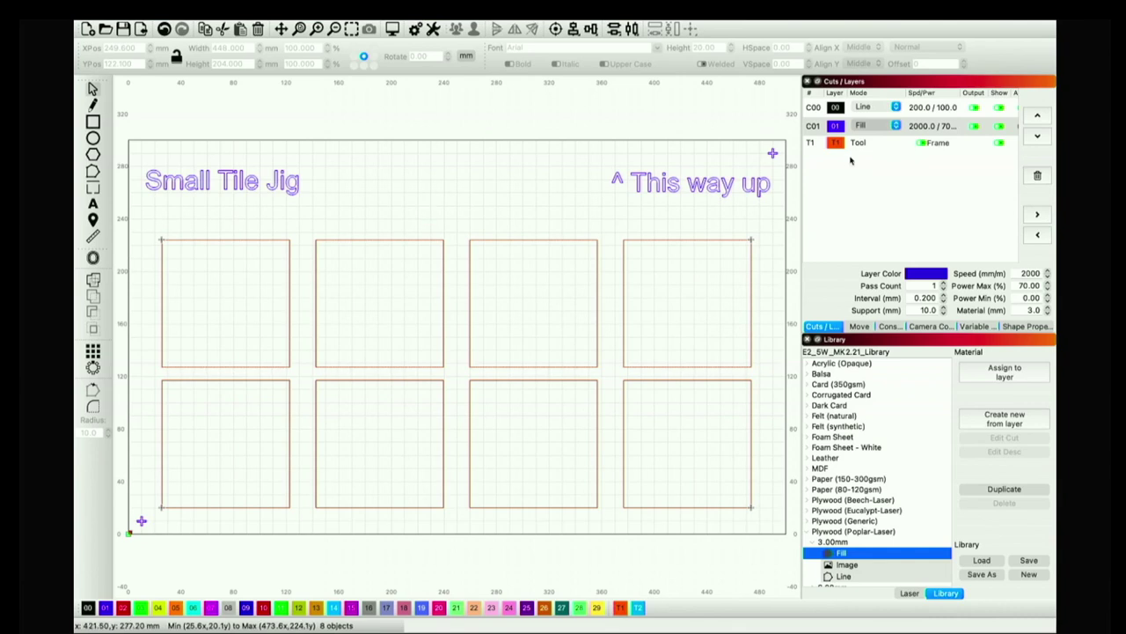
- Preview the small tile jig job and scrub through the playback to examine its cutting order
click(403, 208)
click(394, 29)
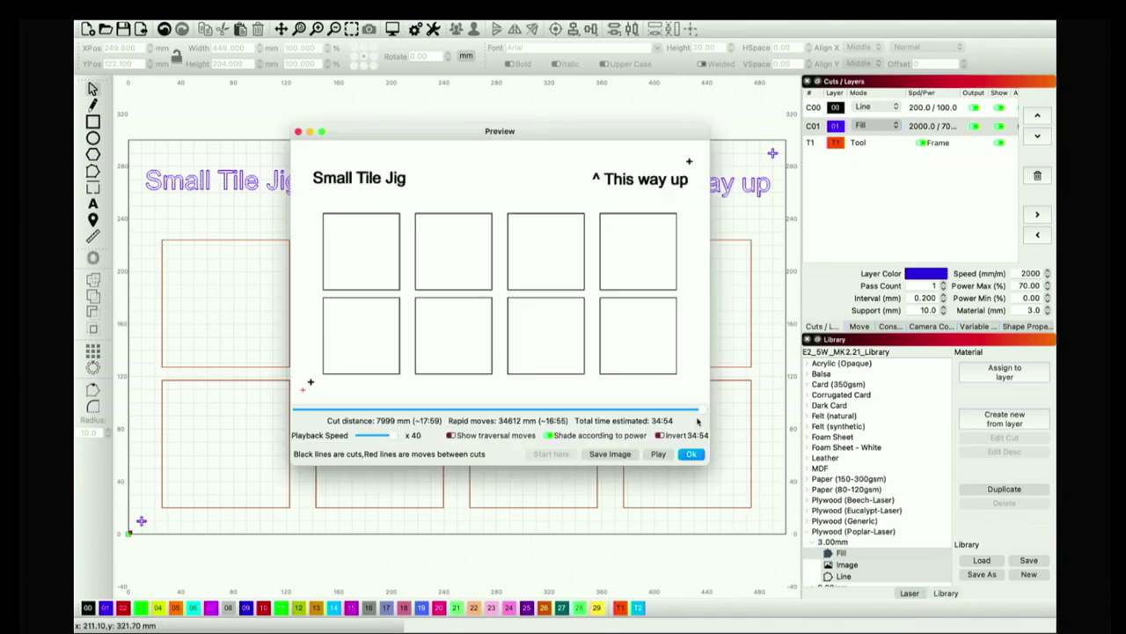
mouse_move(695, 413)
mouse_down()
mouse_move(295, 414)
mouse_move(271, 431)
mouse_move(420, 426)
mouse_move(492, 401)
mouse_move(741, 388)
mouse_up()
click(691, 454)
- Move fill layer 01 above line layer 00 in the layer order and preview the job again
click(1038, 116)
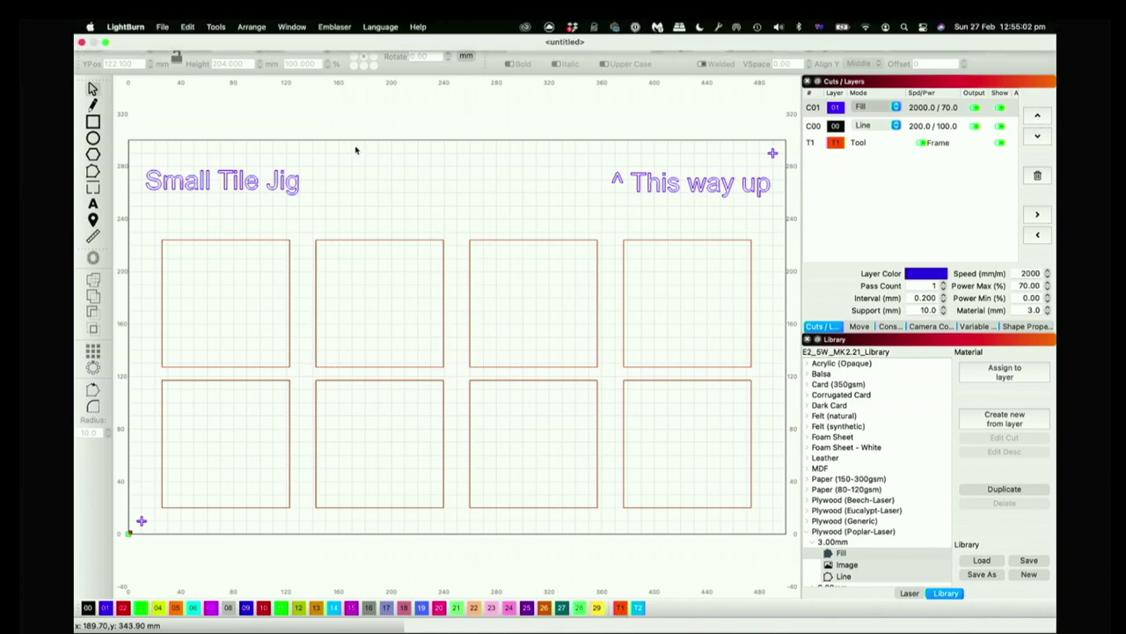
key(alt+p)
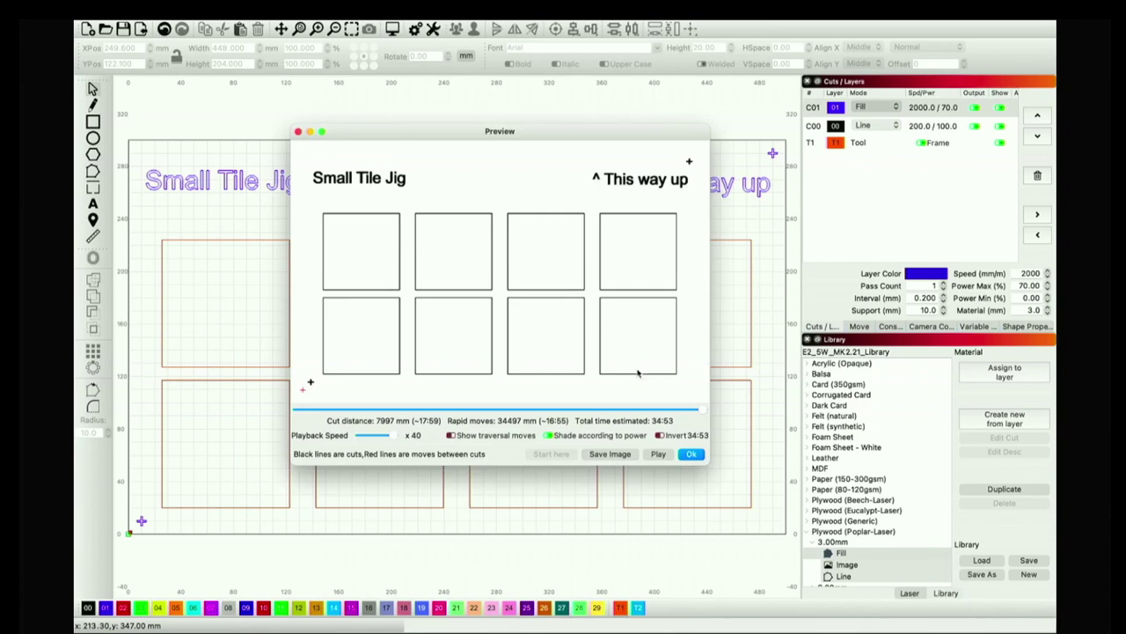
mouse_move(699, 410)
mouse_down()
mouse_move(370, 410)
mouse_move(274, 422)
mouse_move(630, 397)
mouse_move(715, 411)
mouse_up()
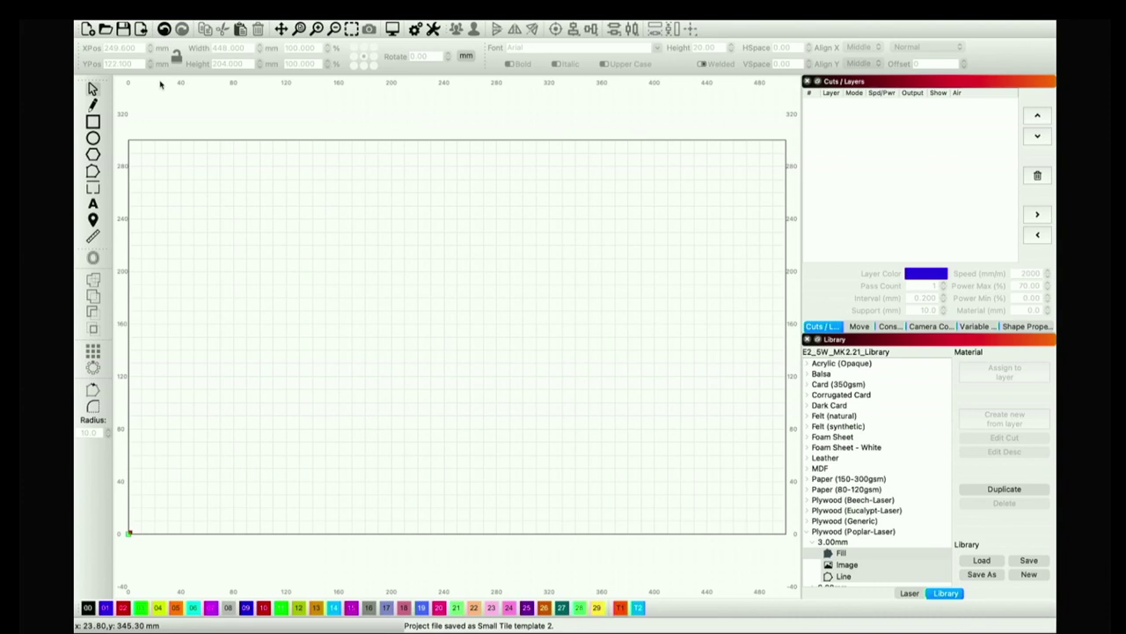
- Draw a rectangle about 190 by 189 mm, set its width to 200 mm and try to set its height to 200 mm
key(ctrl+r)
drag(180, 249, 344, 427)
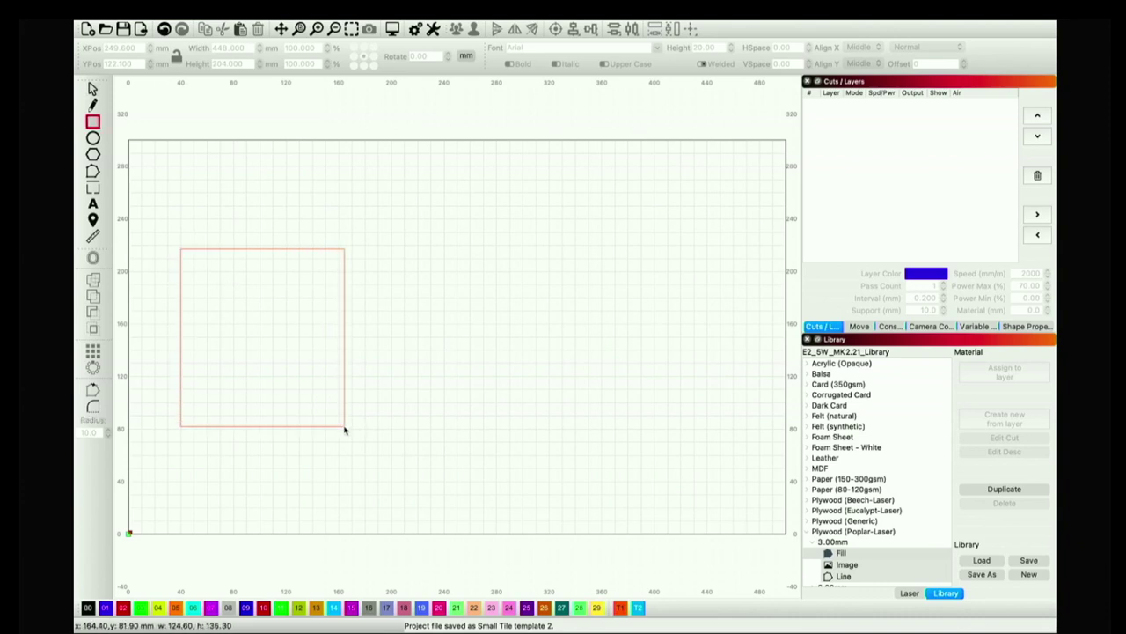
drag(370, 473, 429, 495)
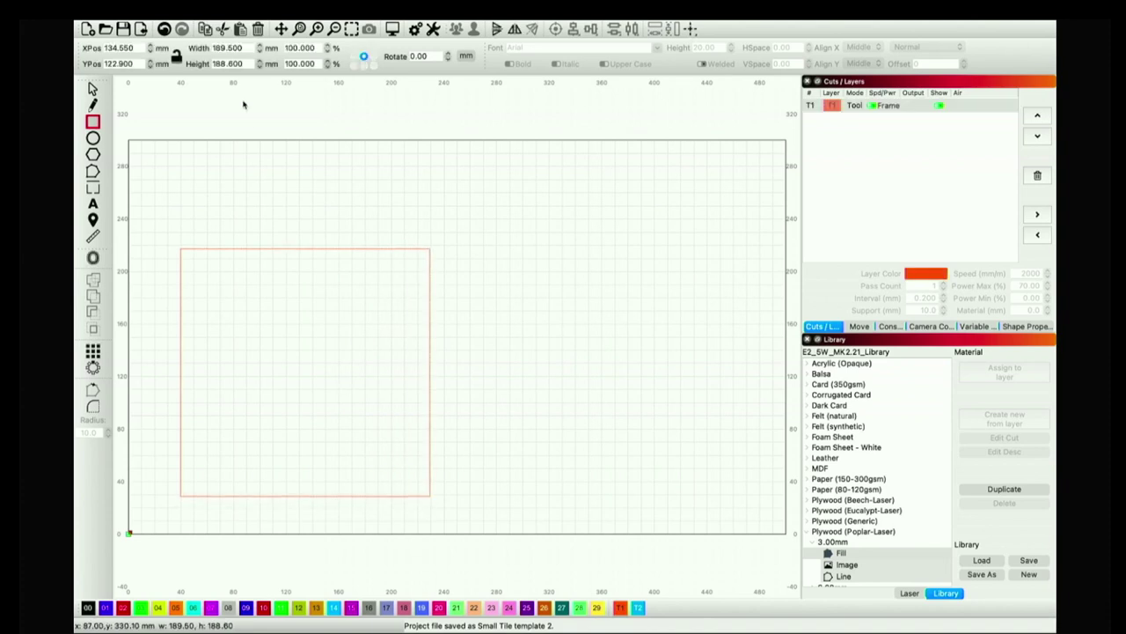
double_click(248, 50)
text(200)
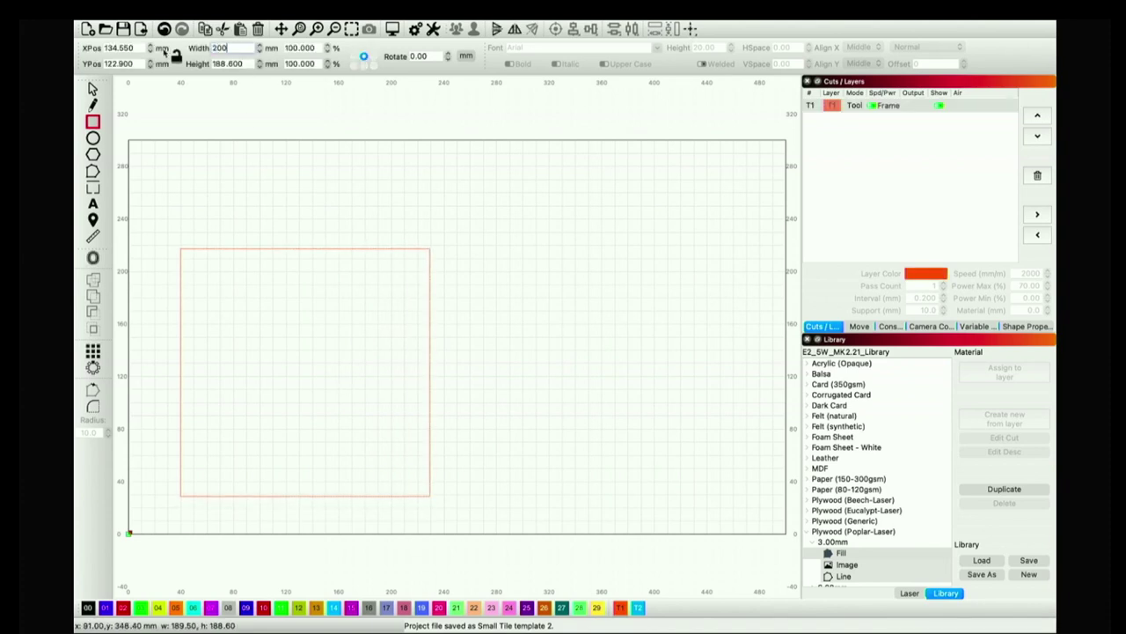
double_click(247, 64)
text(200)
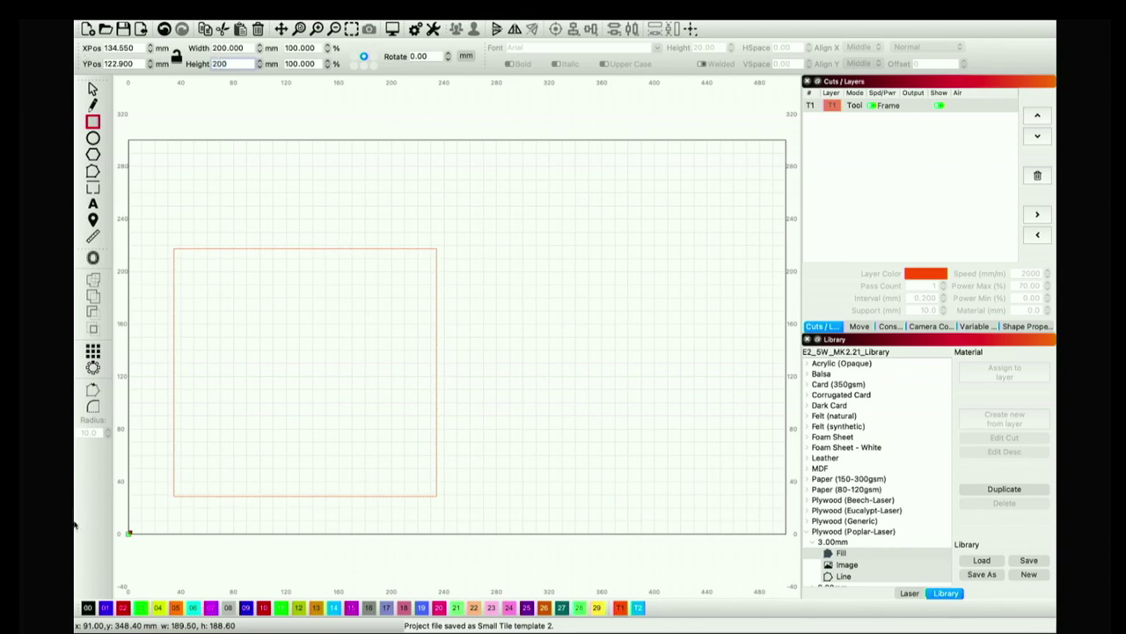
- Assign the rectangle to layer 00 and move its centre to about X 121, Y 118 mm
click(87, 608)
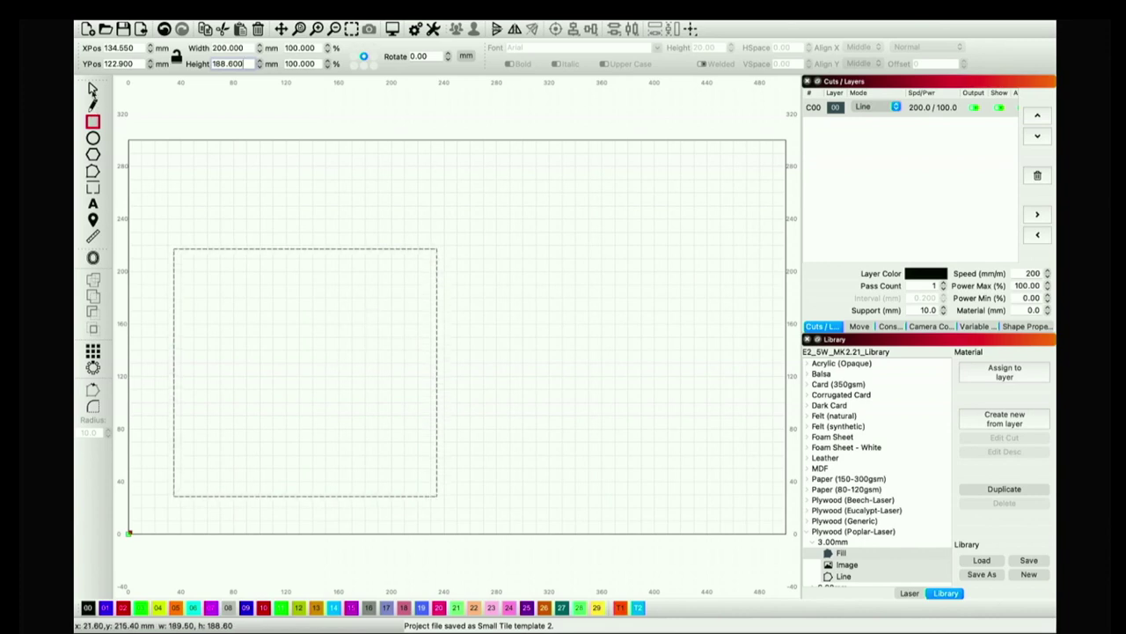
click(92, 89)
mouse_move(304, 370)
mouse_down()
mouse_move(276, 388)
mouse_move(289, 380)
mouse_up()
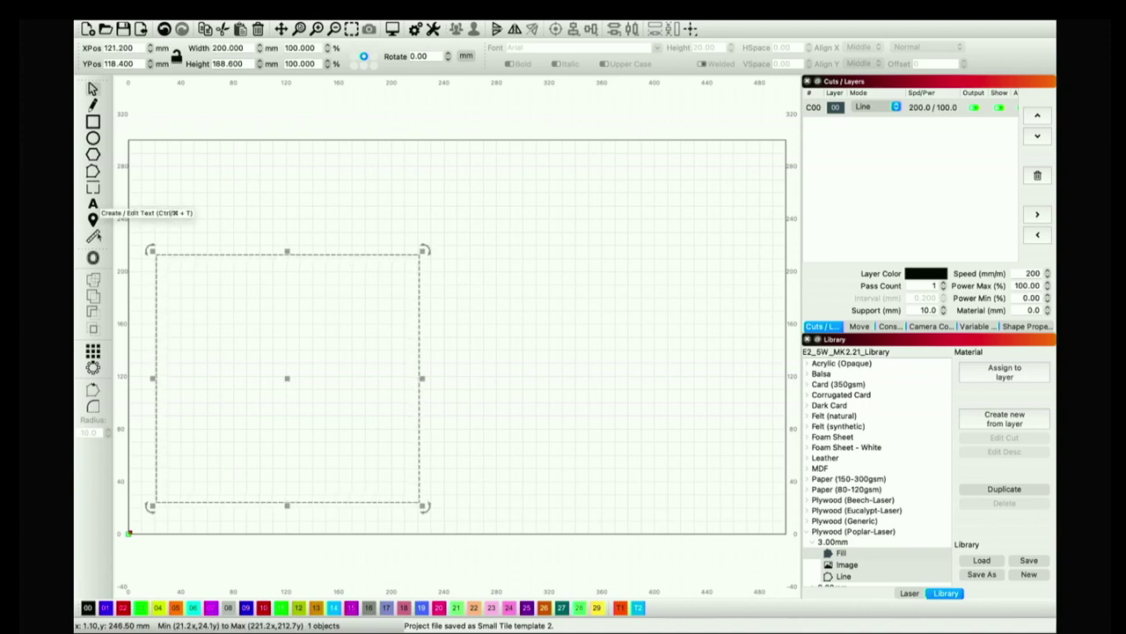
- Create a grid array of the rectangle with 2 columns and 1 row, increasing the X spacing between them
click(92, 352)
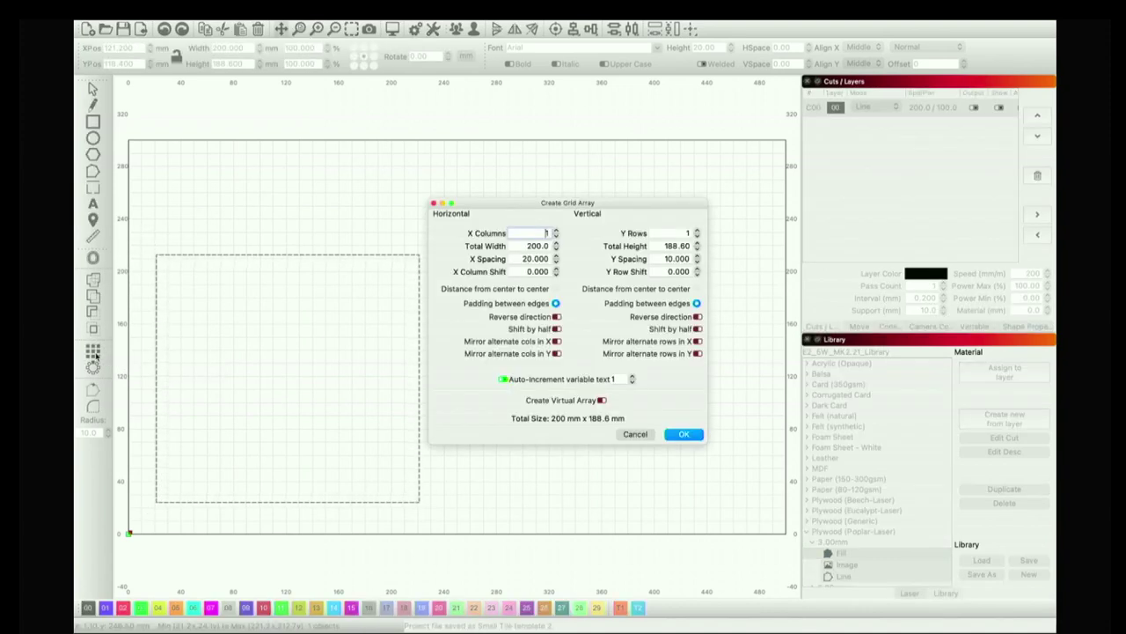
drag(599, 201, 877, 104)
click(834, 129)
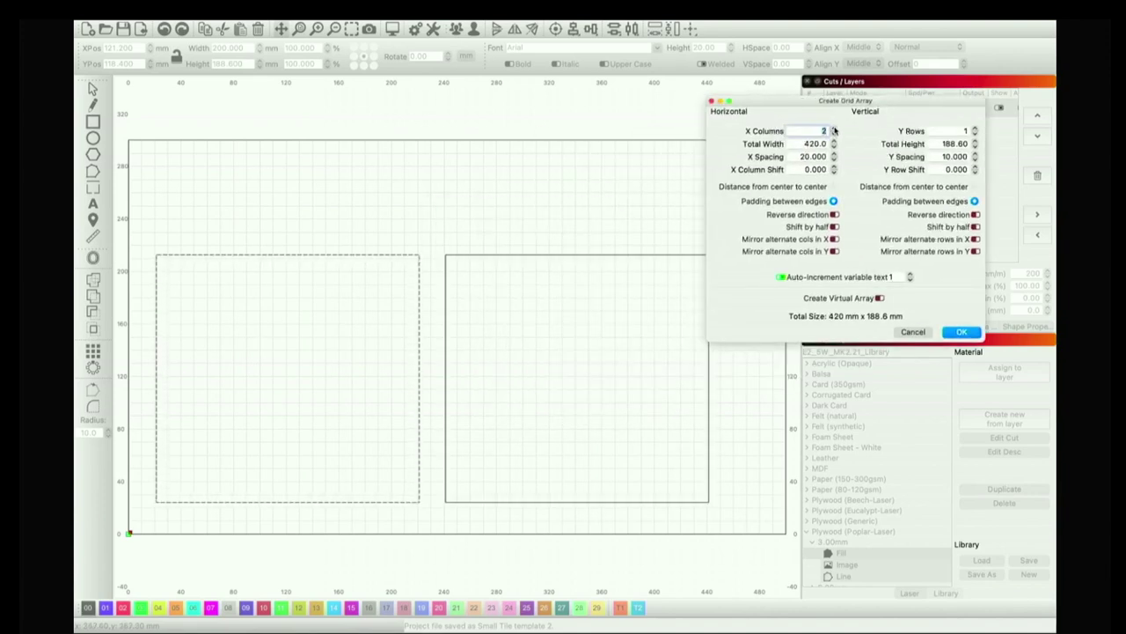
click(835, 155)
drag(835, 156, 835, 156)
click(974, 331)
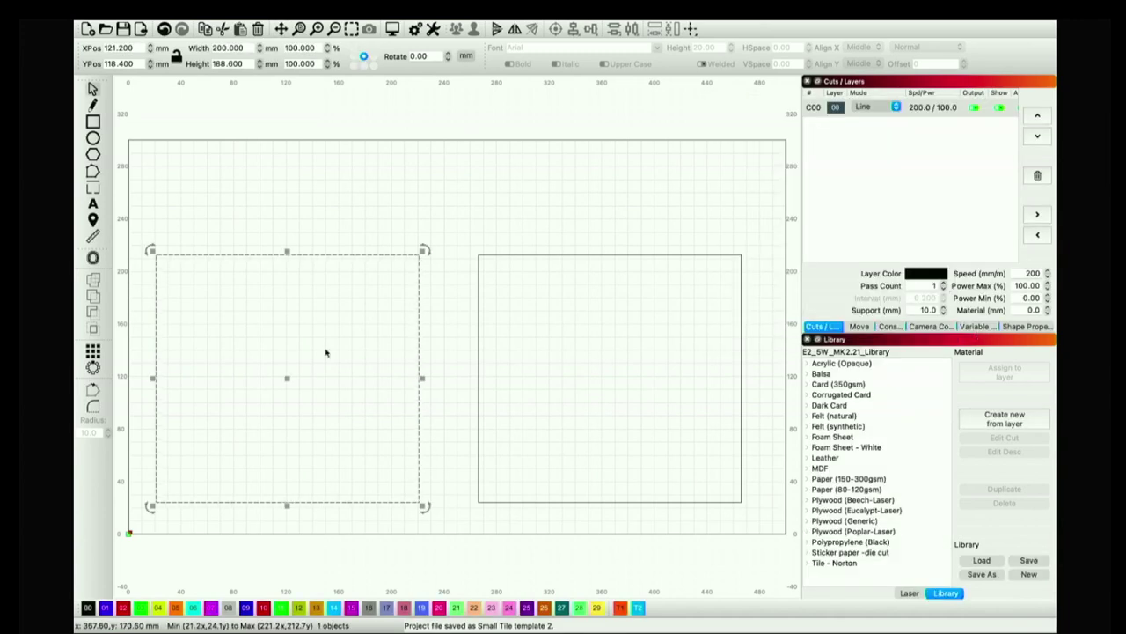
- Move the left rectangle's centre to about X 140, Y 118 mm, and assign in-place duplicates of both rectangles to tool layer T1
drag(288, 378, 312, 381)
click(467, 220)
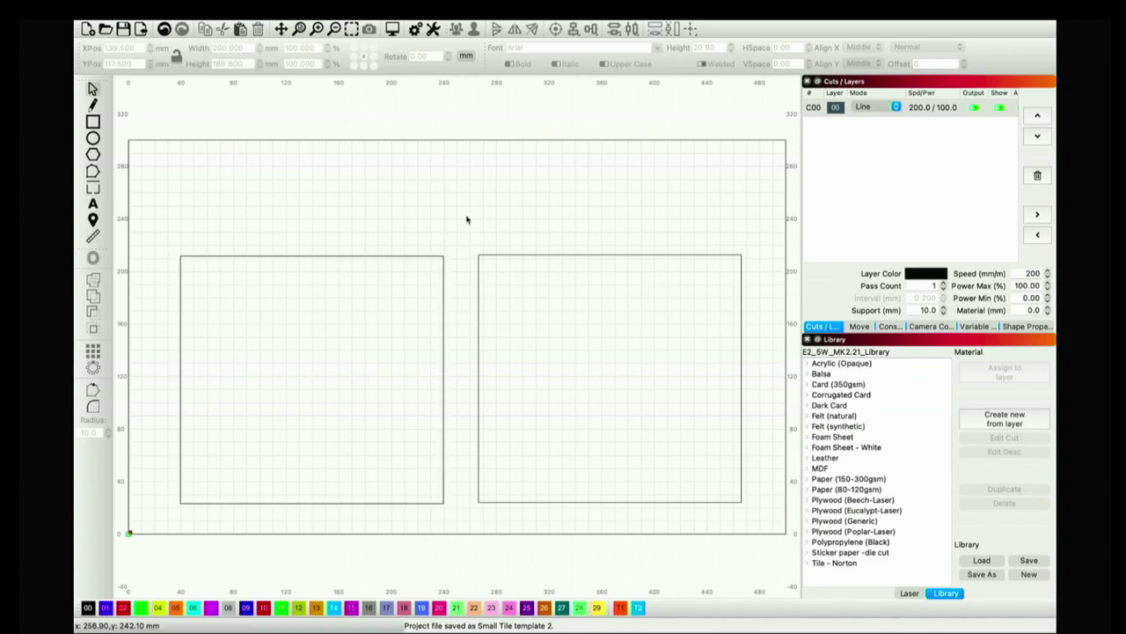
drag(154, 225, 777, 548)
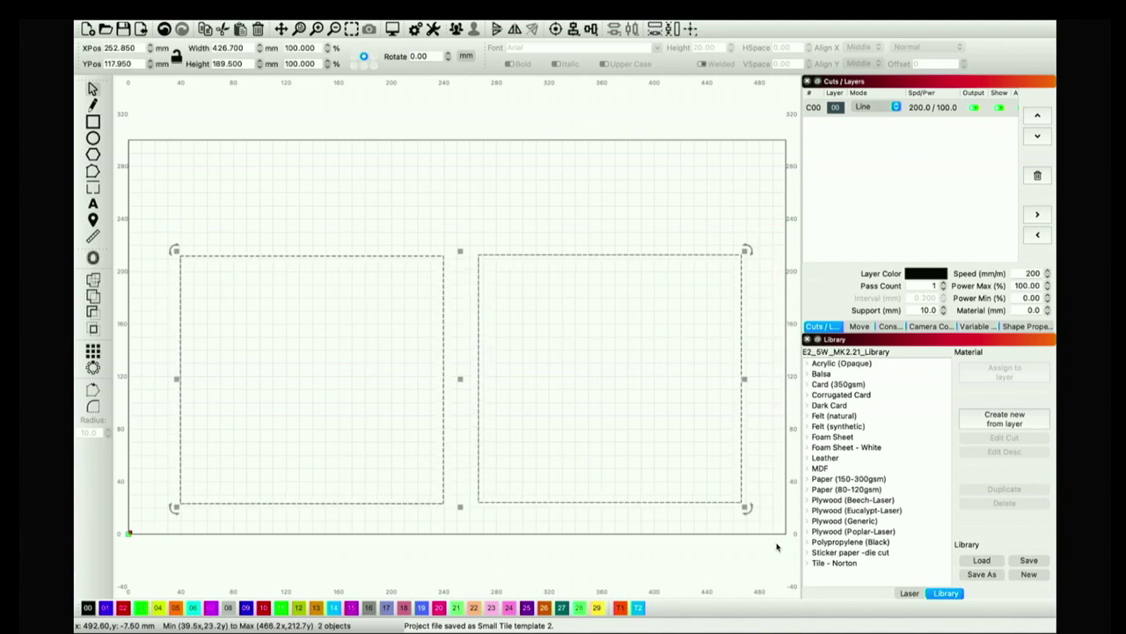
click(620, 607)
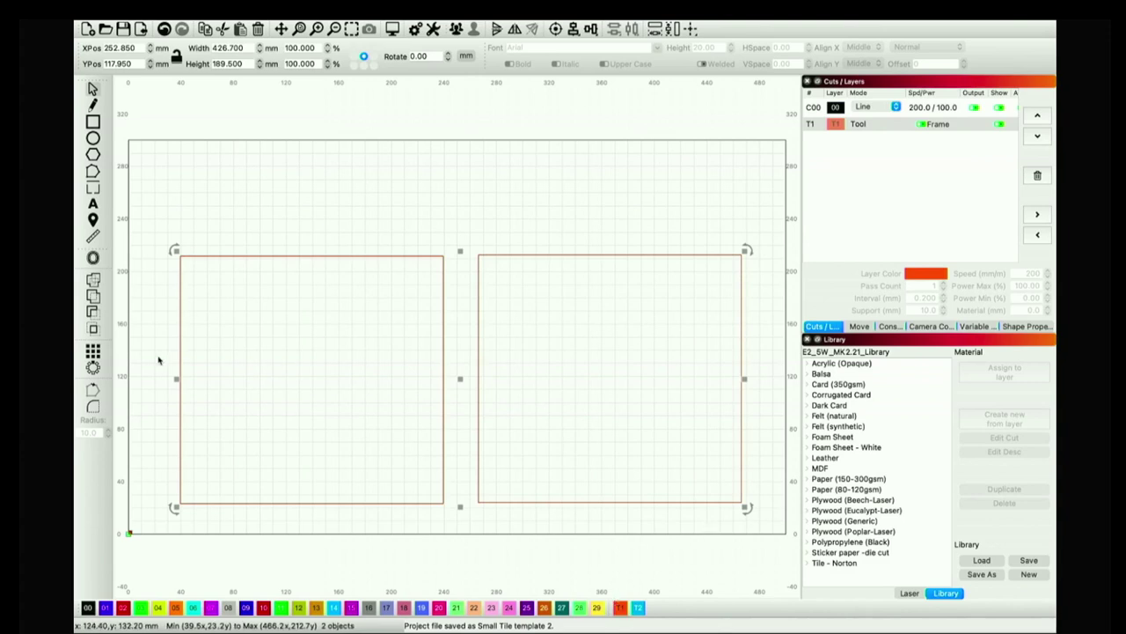
- Add a "+" text mark with 15 mm text height near the origin corner and move it to about X 10, Y 10 mm
click(93, 204)
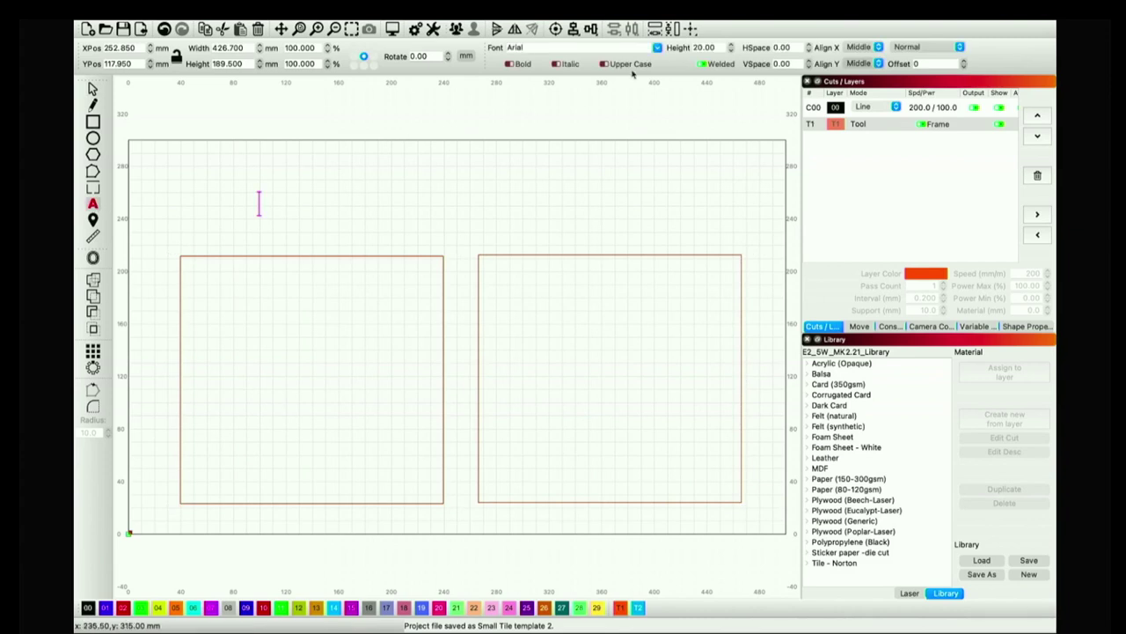
click(717, 46)
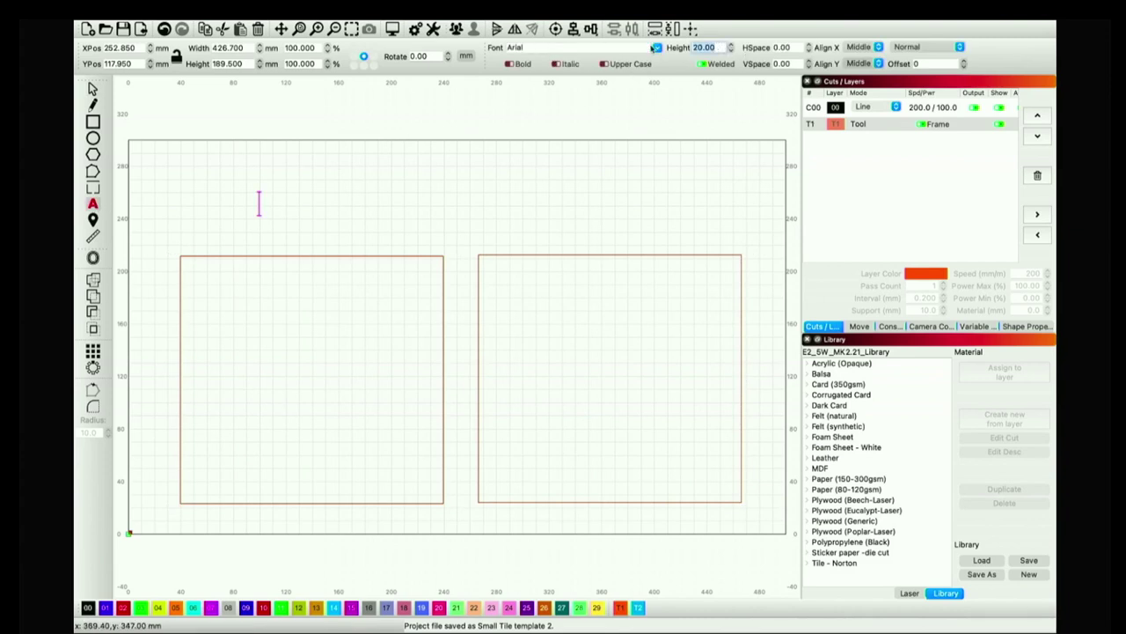
text(1)
key(Page_Up)
key(Return)
scroll(313, 160, up, 5)
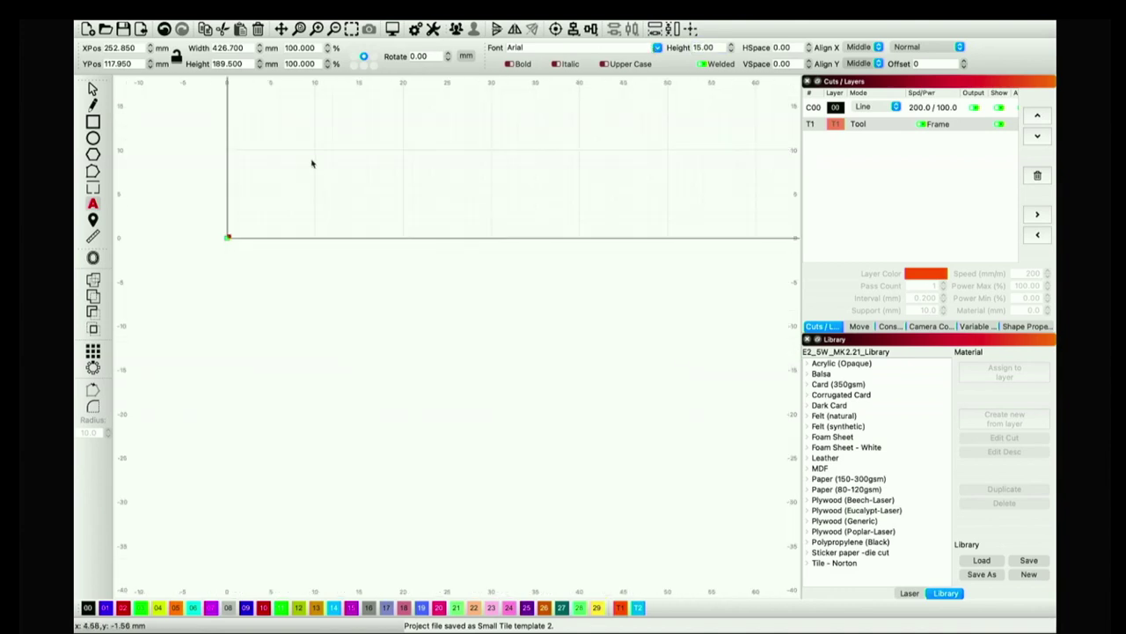
scroll(317, 119, up, 3)
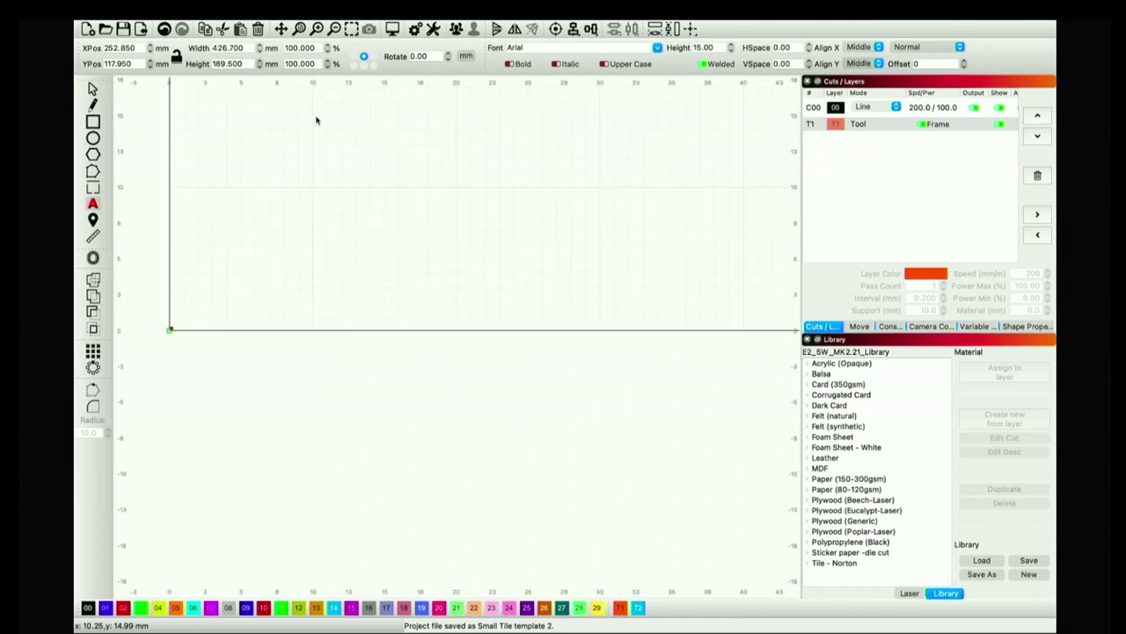
click(304, 186)
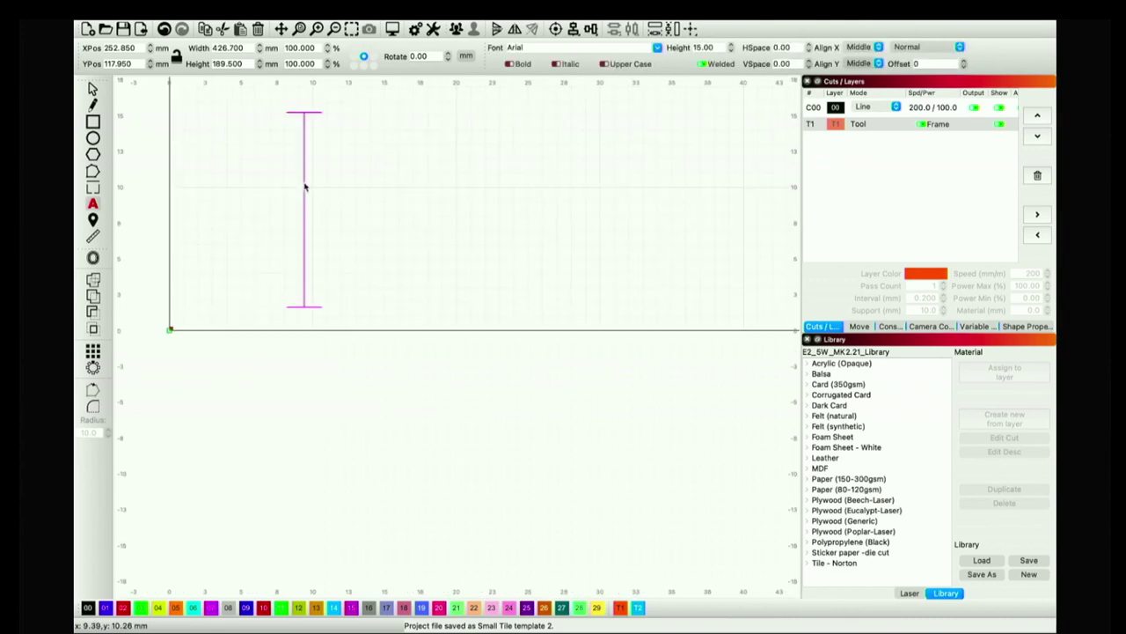
text(+)
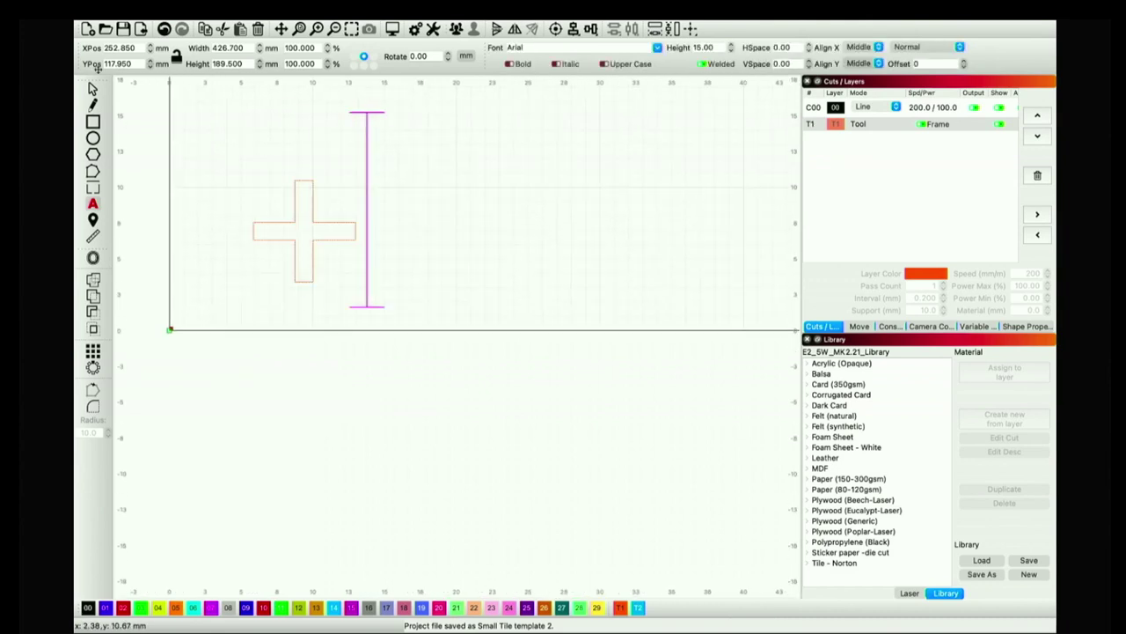
click(92, 89)
drag(304, 234, 314, 188)
- Copy the "+" mark to the corner of the work area diagonally opposite the origin, at about X 490, Y 290 mm
scroll(313, 188, down, 3)
scroll(314, 188, down, 5)
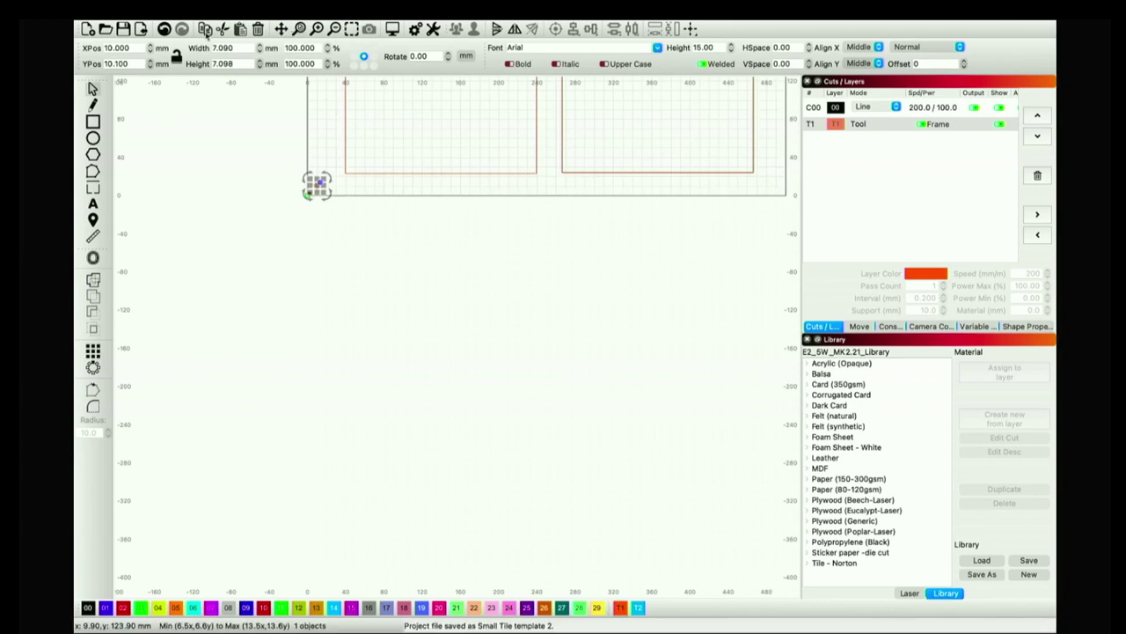
click(300, 29)
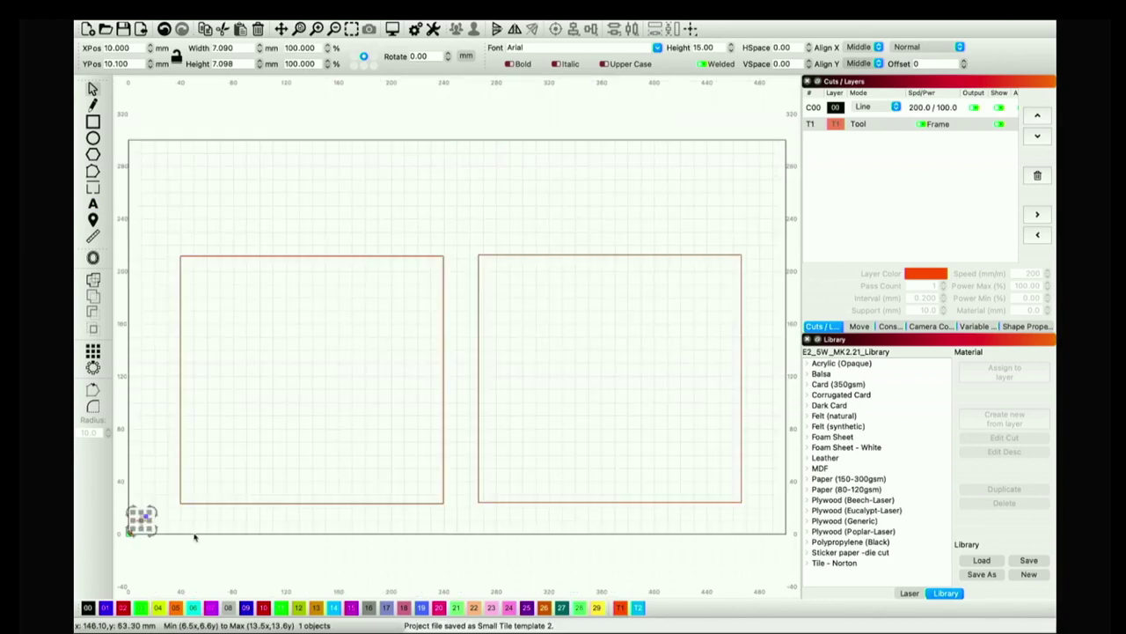
mouse_move(142, 520)
mouse_down()
mouse_move(721, 126)
mouse_move(749, 155)
mouse_move(773, 153)
mouse_up()
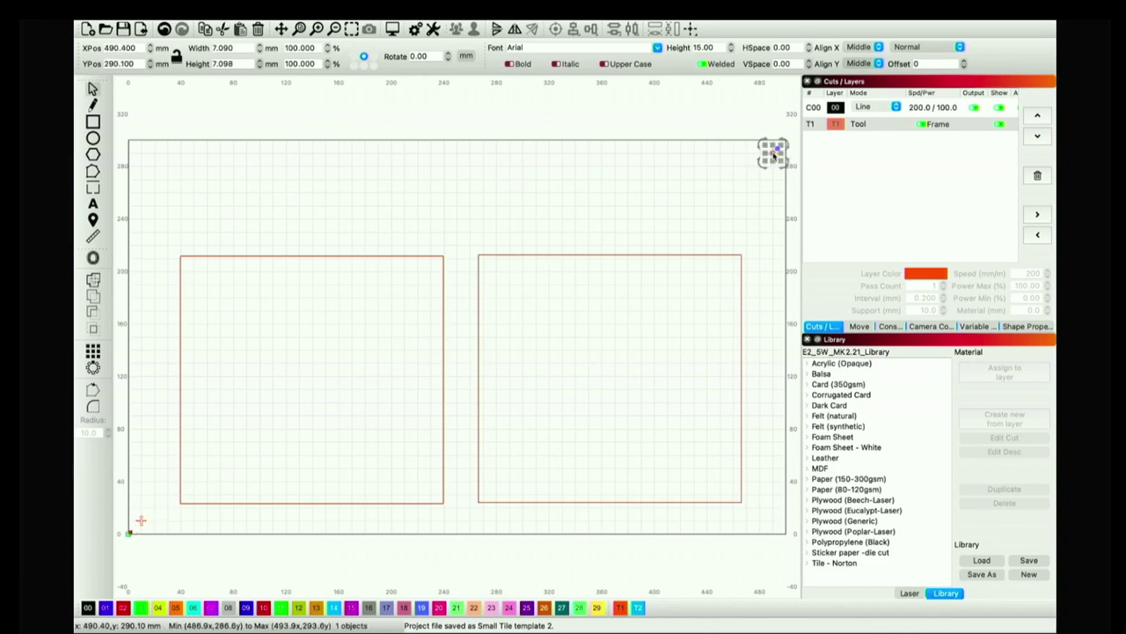
click(757, 196)
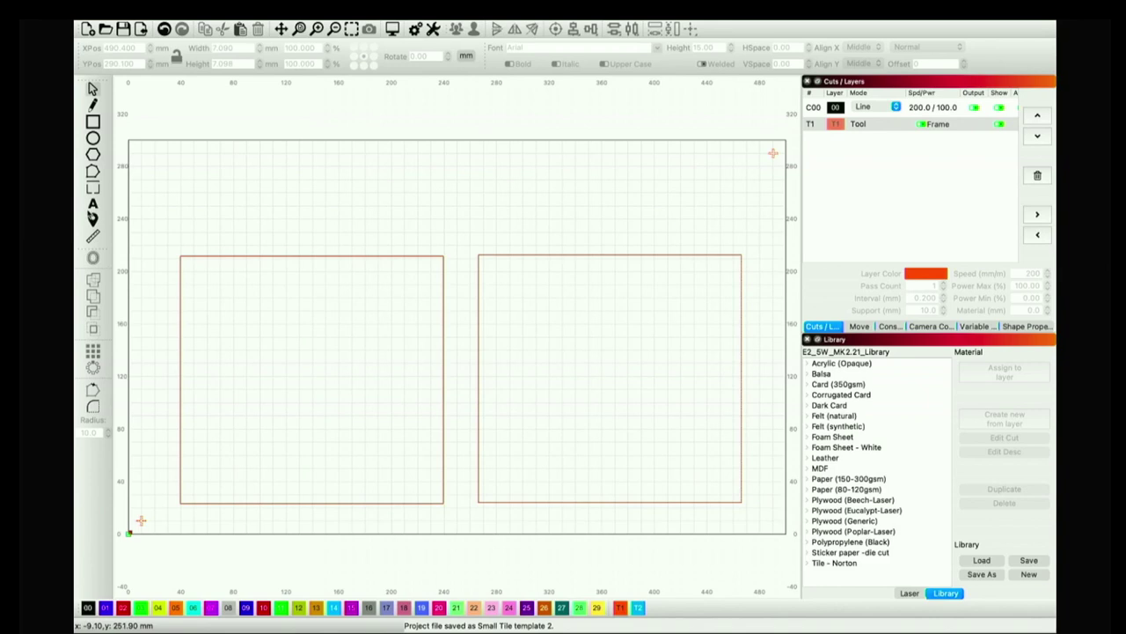
- Add the text "Large Tile Jig" at 20 mm height, centre it near X 82, Y 269 mm, and assign it to layer C01
click(93, 204)
click(177, 191)
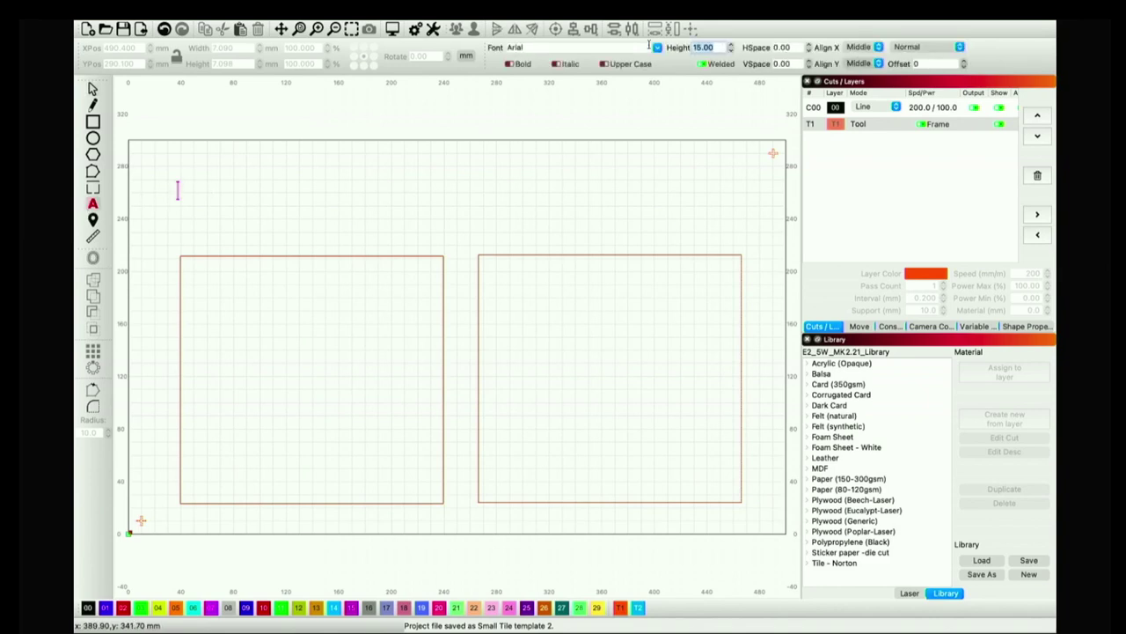
text(20)
key(Return)
text(Large T)
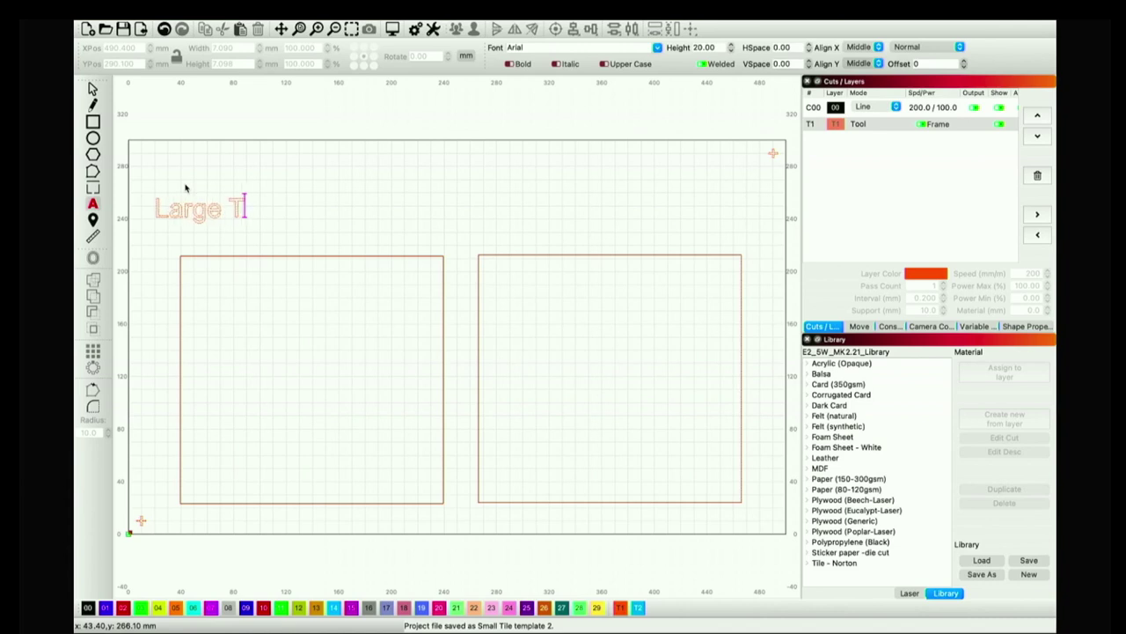
text(ile )
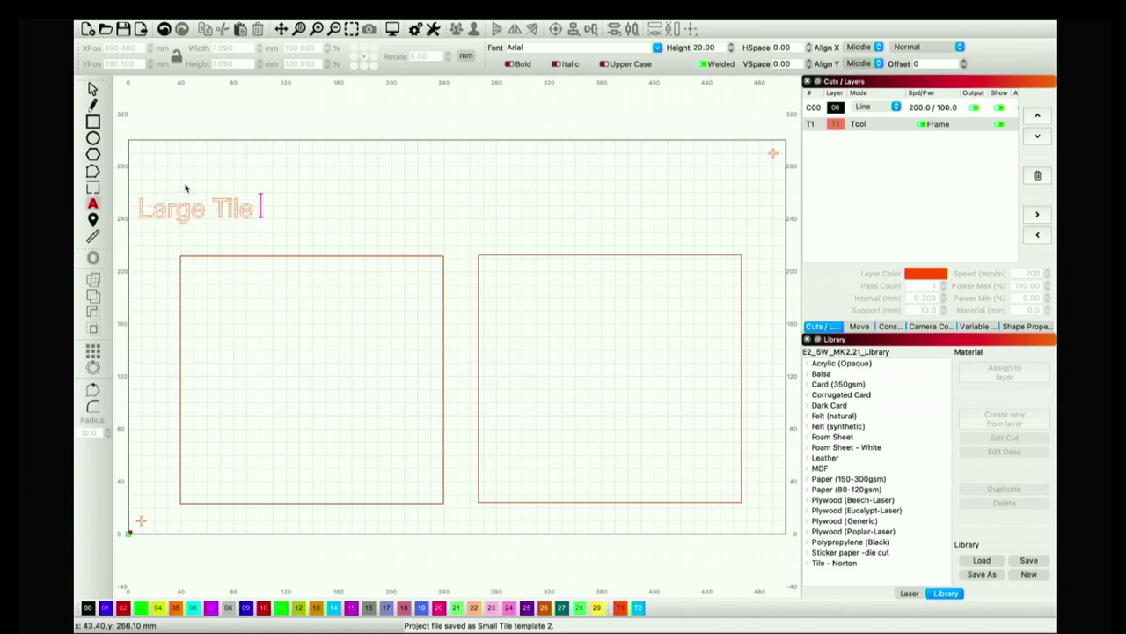
text(Jig)
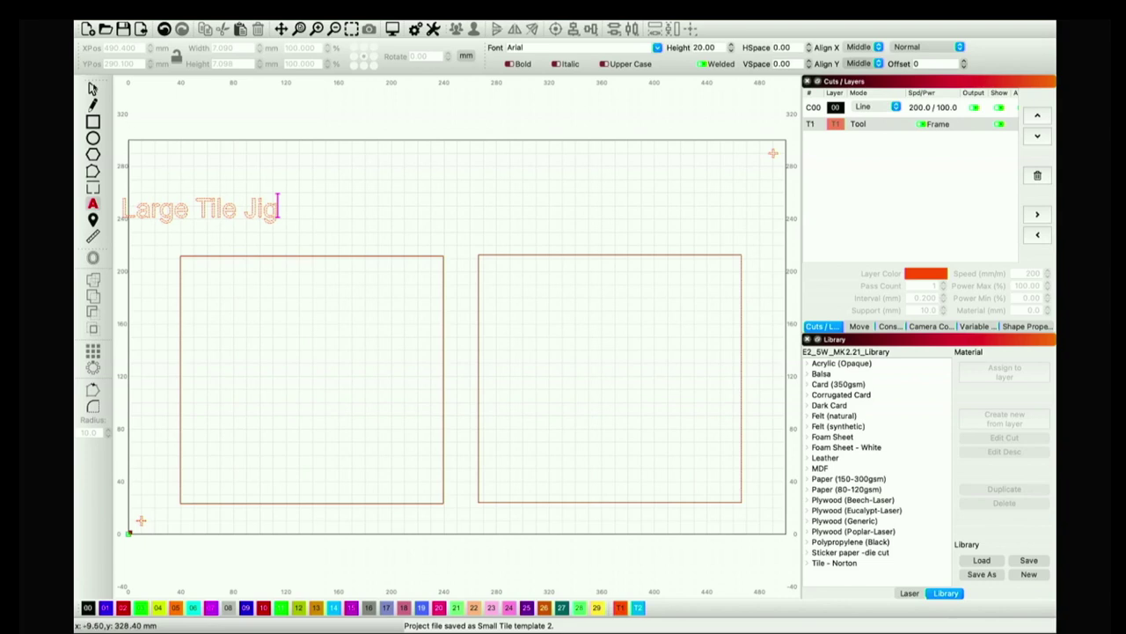
key(Escape)
drag(202, 211, 238, 181)
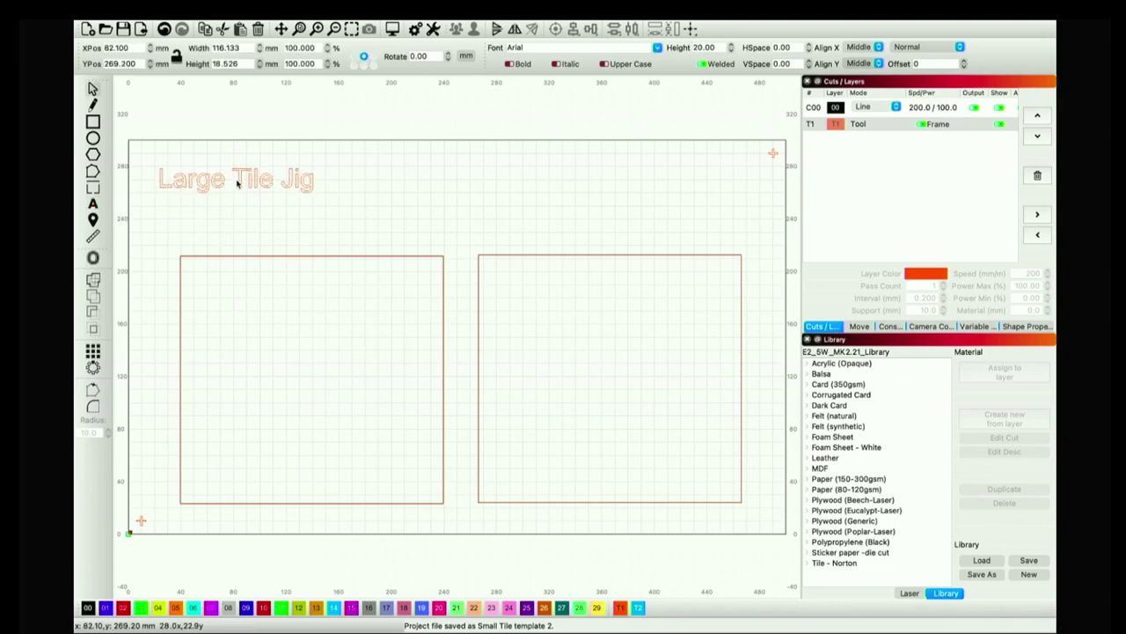
click(105, 608)
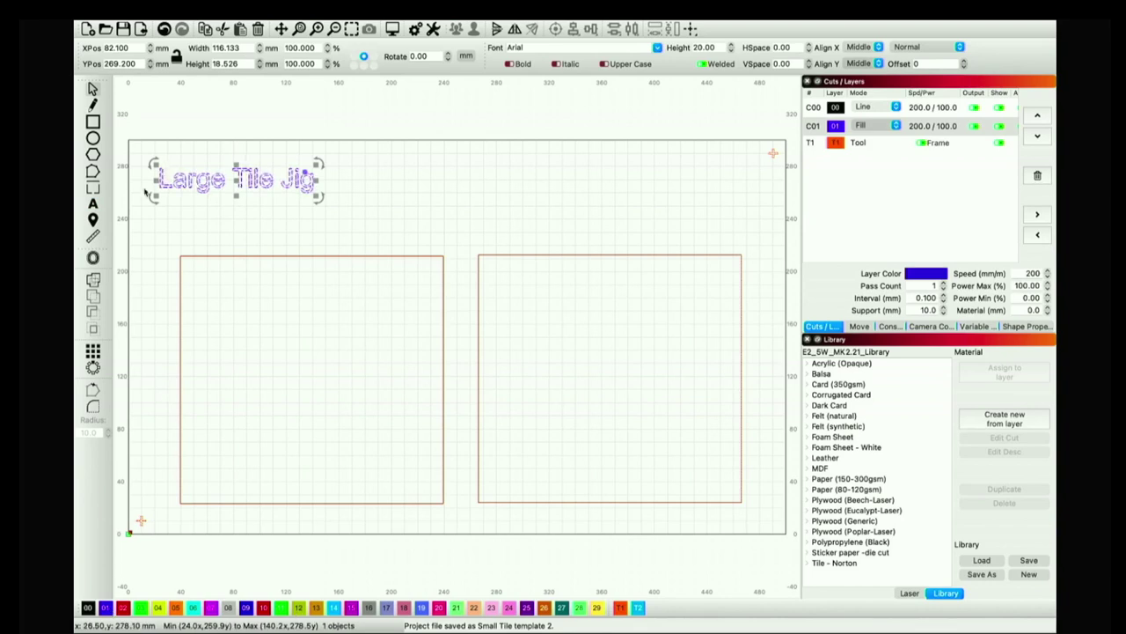
- Add the text "^ This side up" above the right tile outline and move its centre to about X 417, Y 269 mm
click(93, 204)
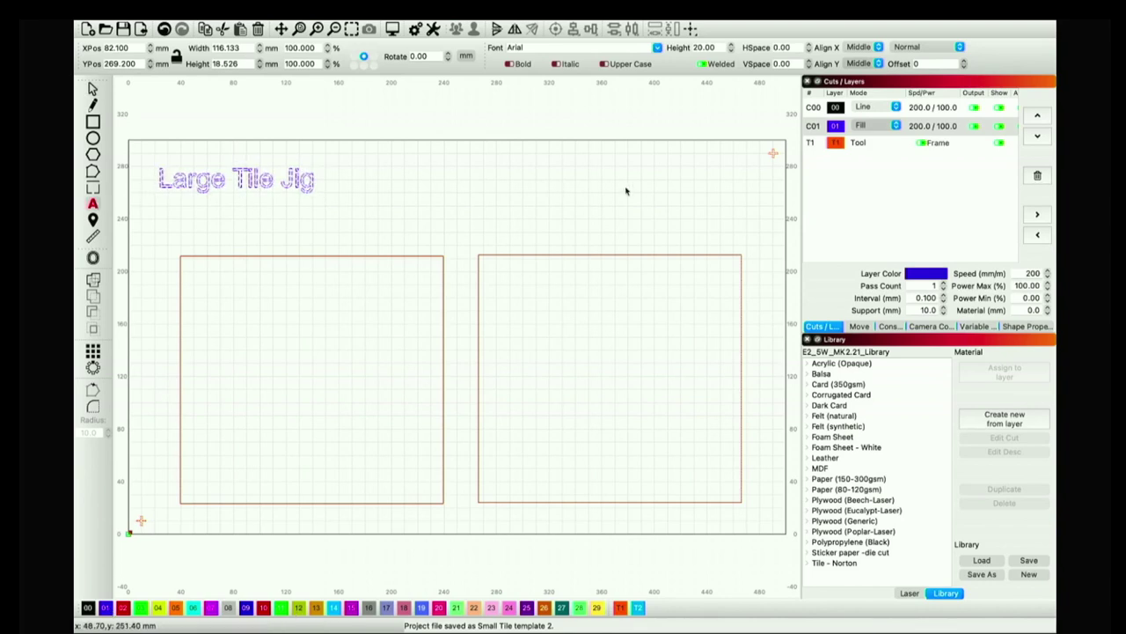
click(565, 192)
text(^ This side up)
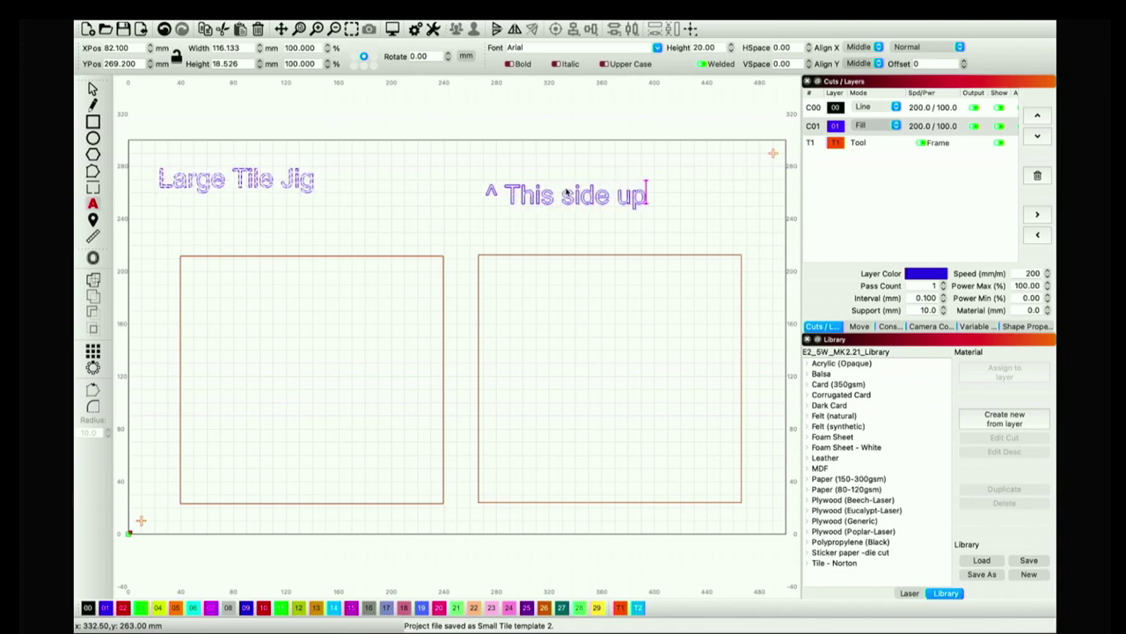
key(Escape)
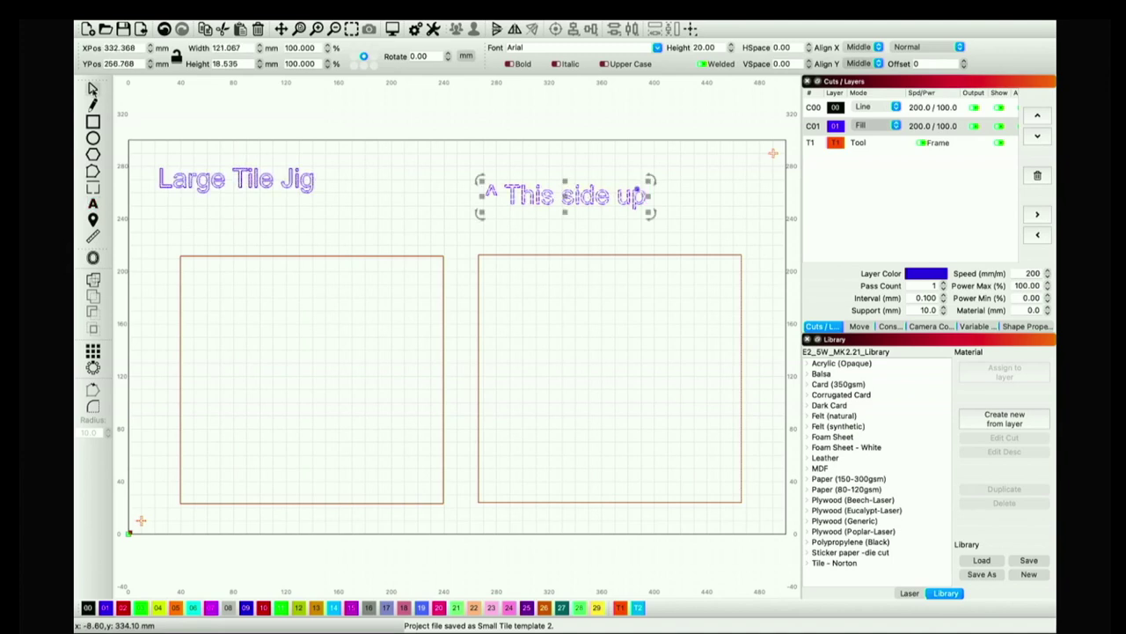
drag(655, 193, 705, 178)
click(528, 246)
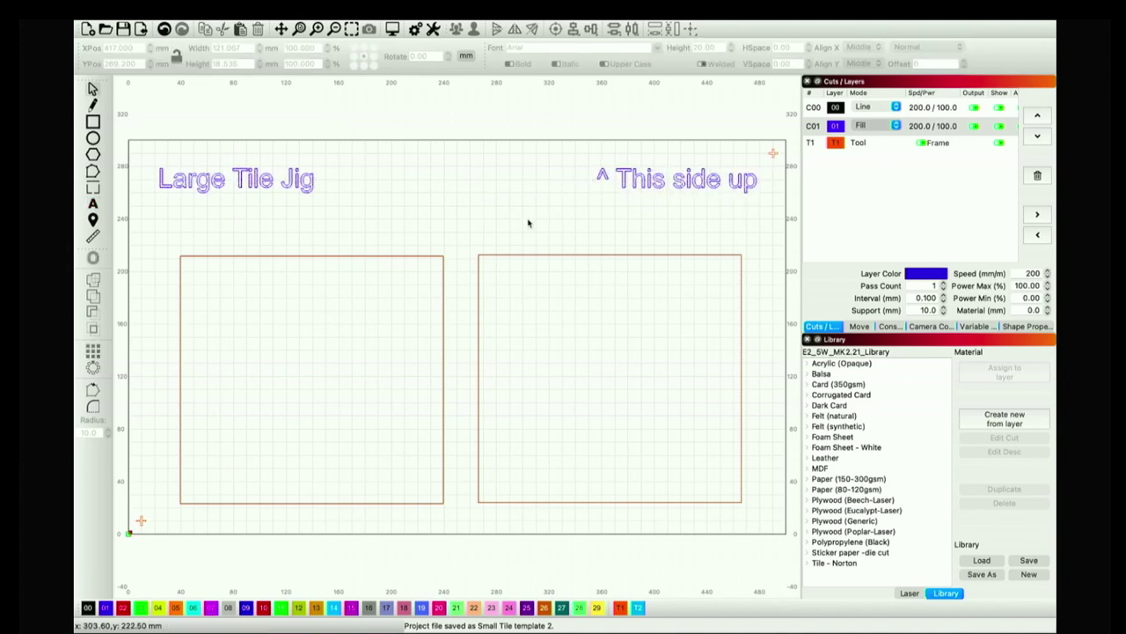
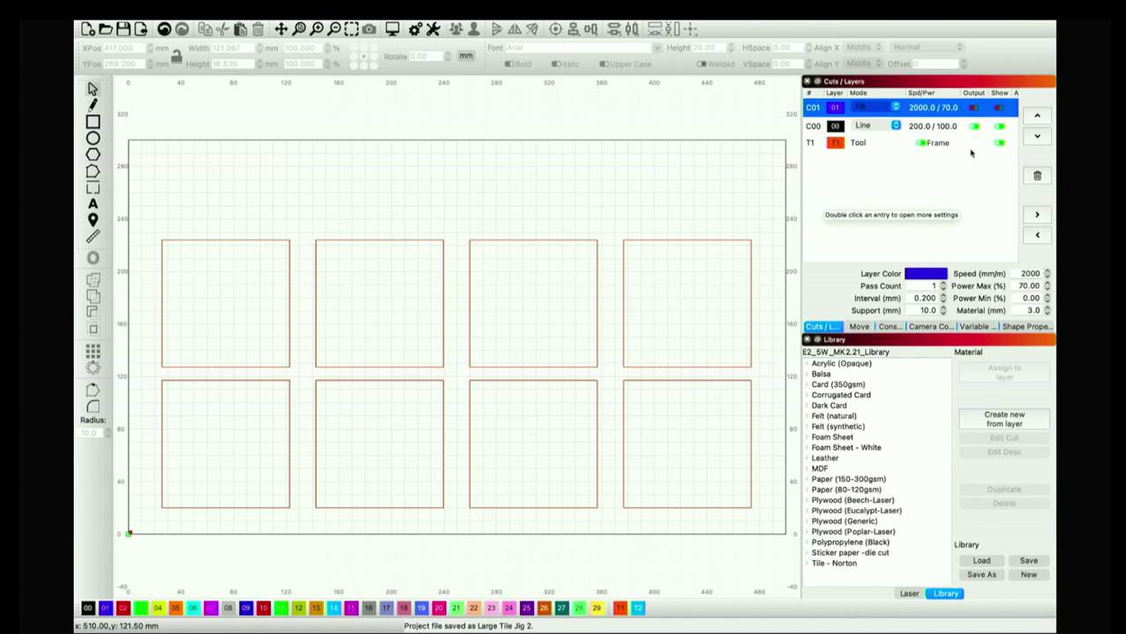
- Turn off output and visibility for line layer C00 in the small tile template, and check the T1 tile outlines
click(974, 126)
click(1000, 126)
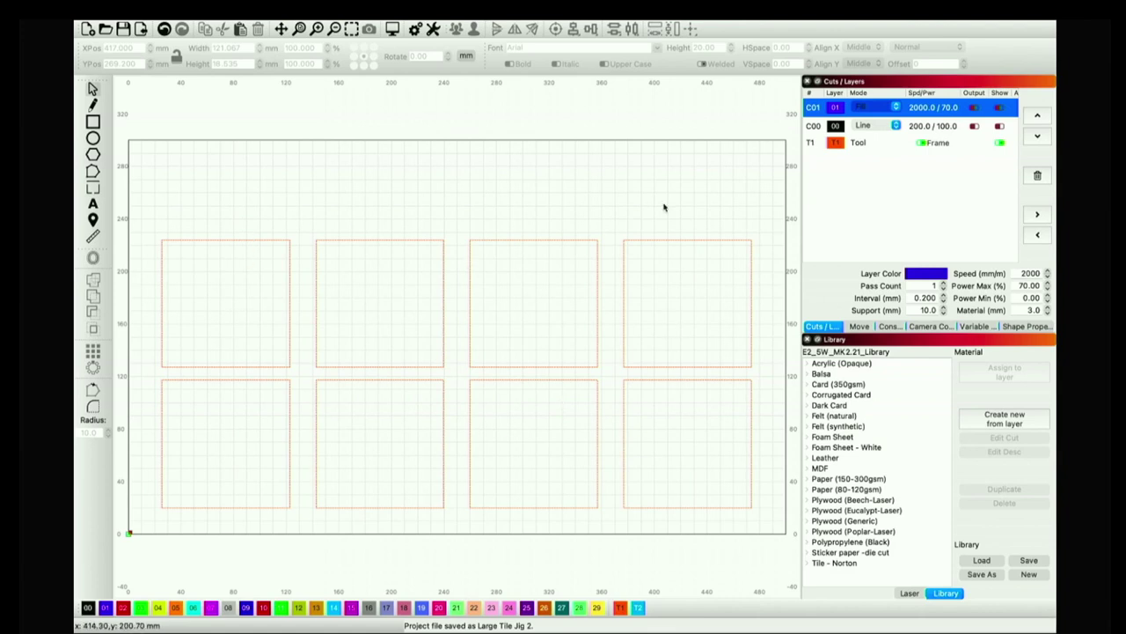
click(623, 264)
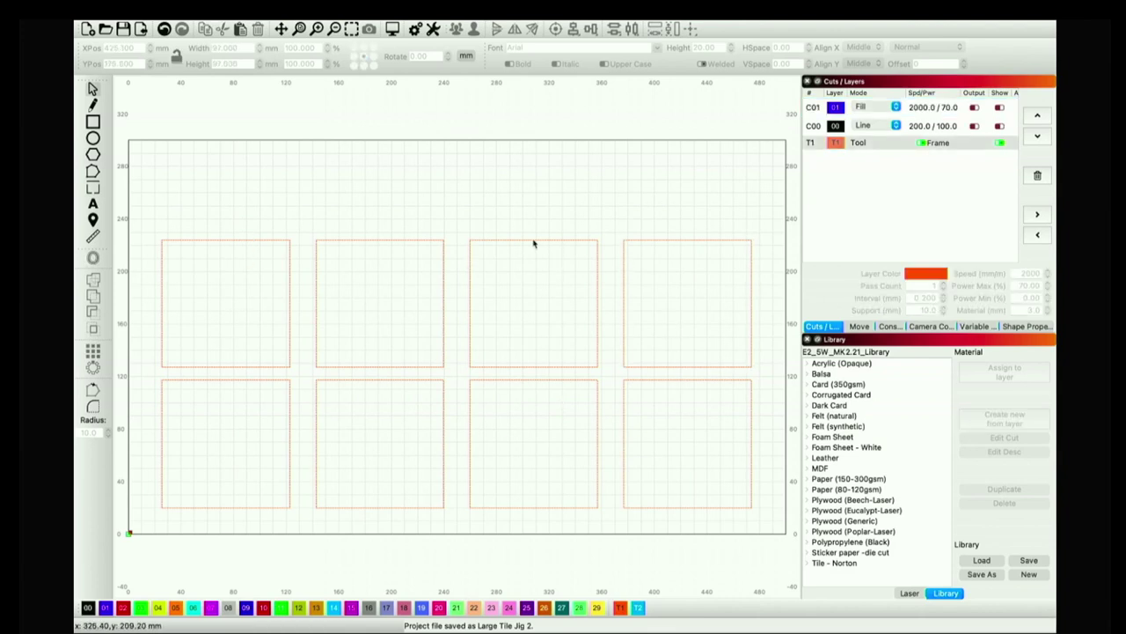
click(533, 241)
click(534, 322)
click(166, 236)
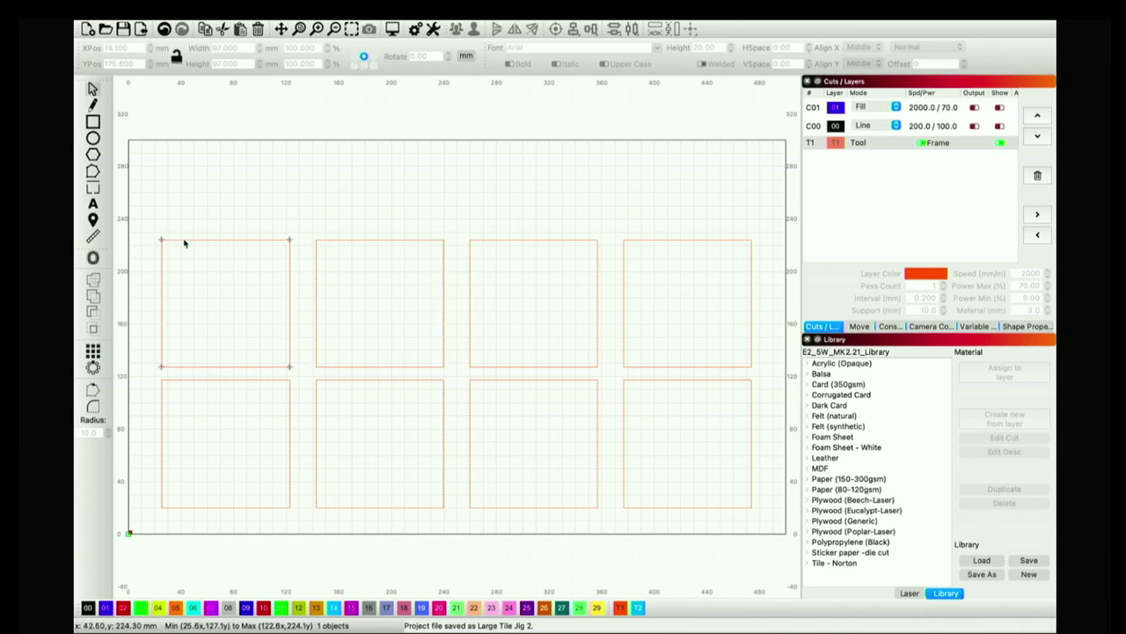
click(504, 171)
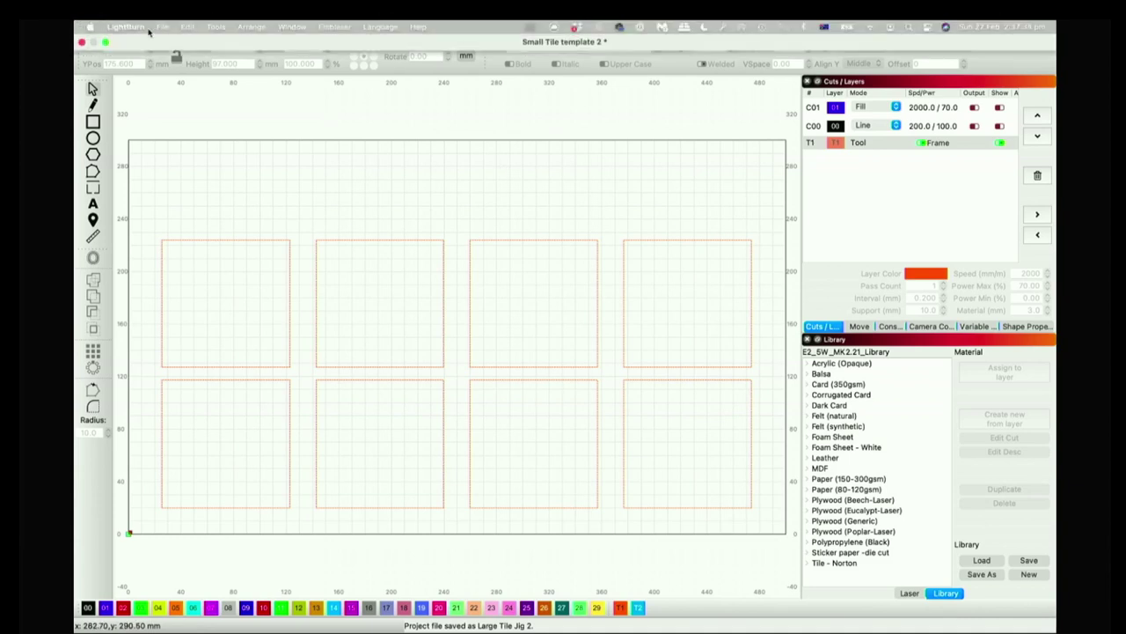
- Import the photo of the hand-drawn globe picture from the Tile images folder on the Desktop
click(162, 30)
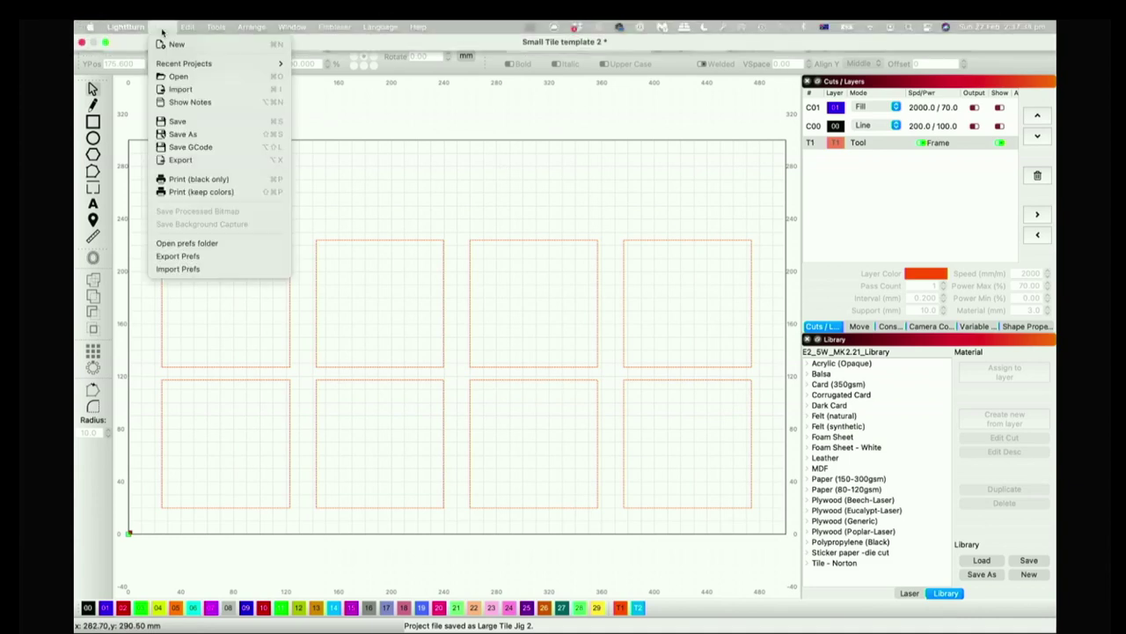
click(205, 89)
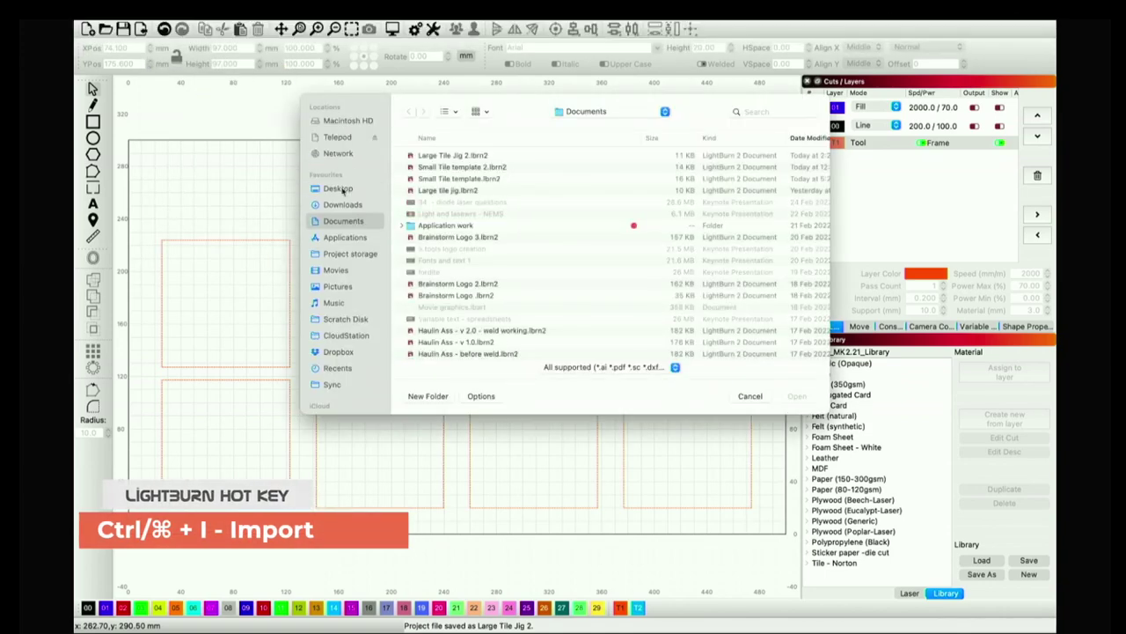
click(337, 188)
double_click(444, 167)
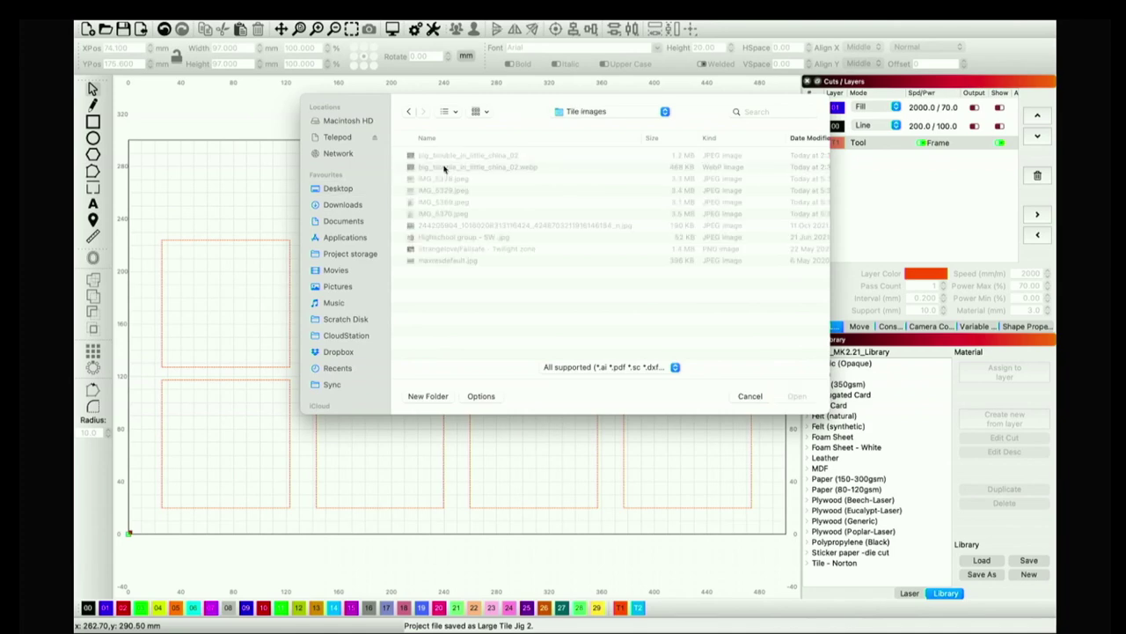
double_click(443, 190)
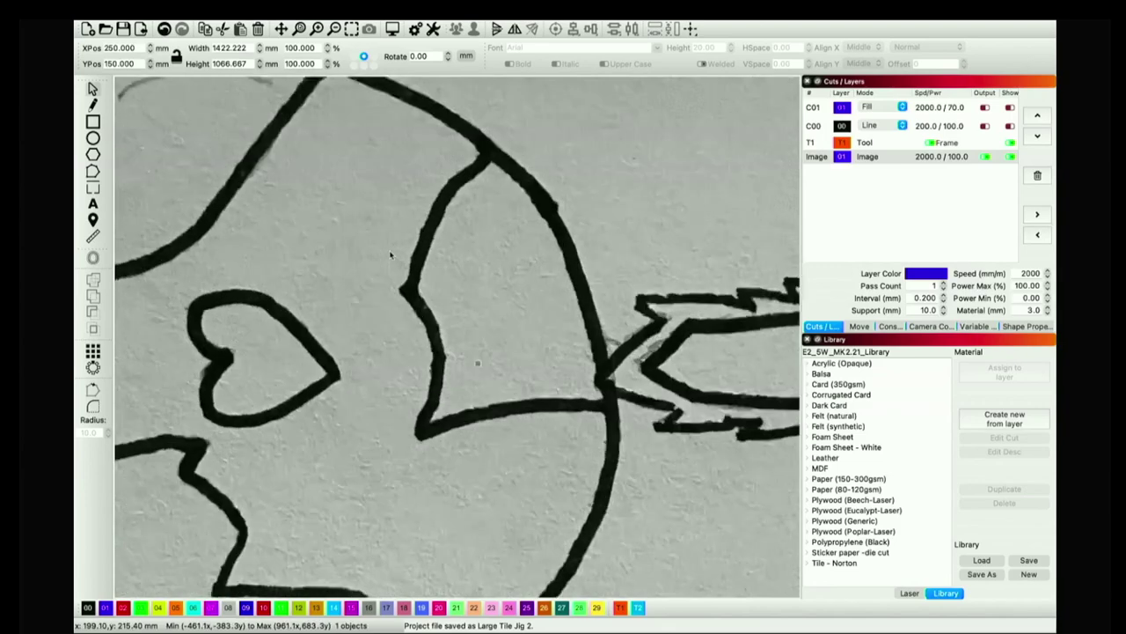
- Scale the imported image down to about 249 × 187 mm and centre it over the tile grid near X 240, Y 127 mm
scroll(391, 255, up, 3)
scroll(392, 255, down, 10)
scroll(391, 255, up, 3)
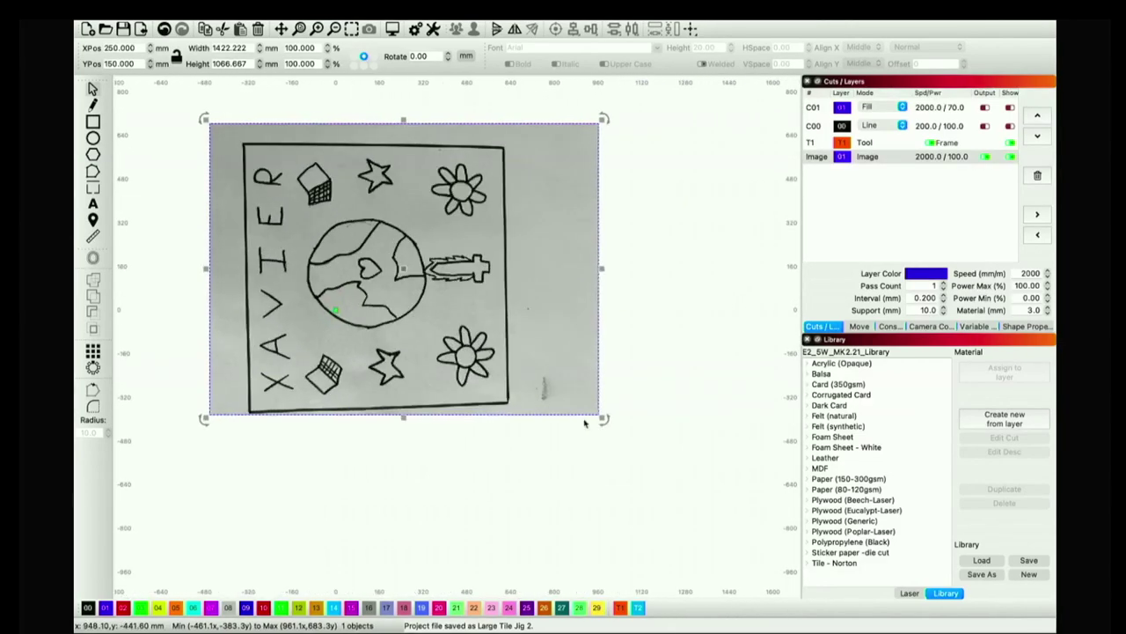
drag(602, 415, 398, 264)
scroll(315, 241, down, 1)
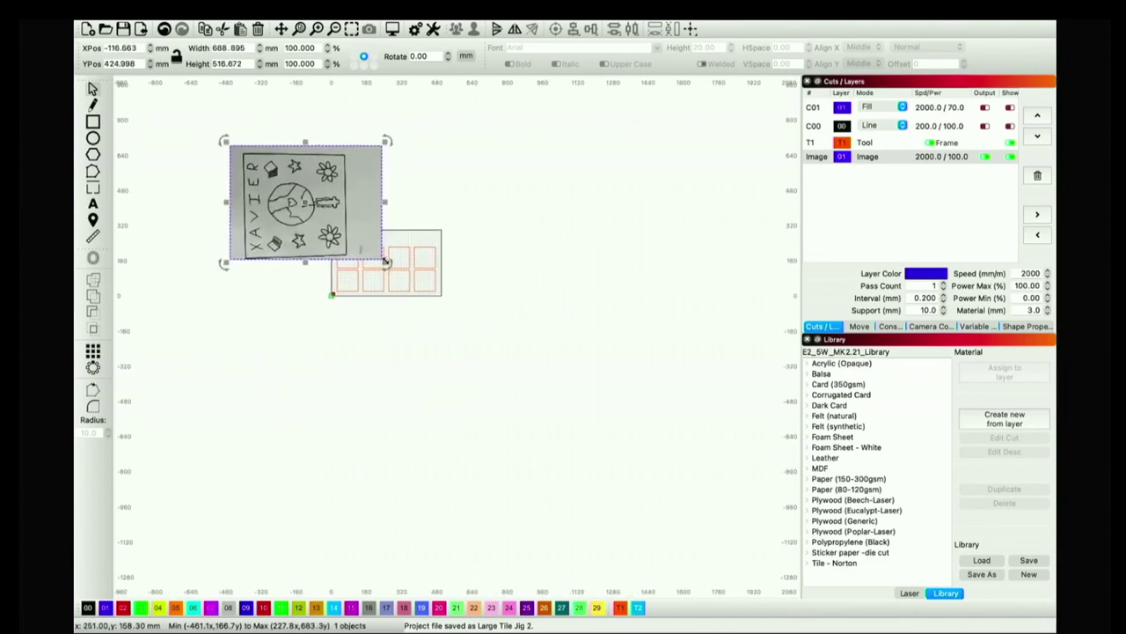
mouse_move(383, 259)
mouse_down()
mouse_move(307, 223)
mouse_move(283, 188)
mouse_move(389, 275)
mouse_up()
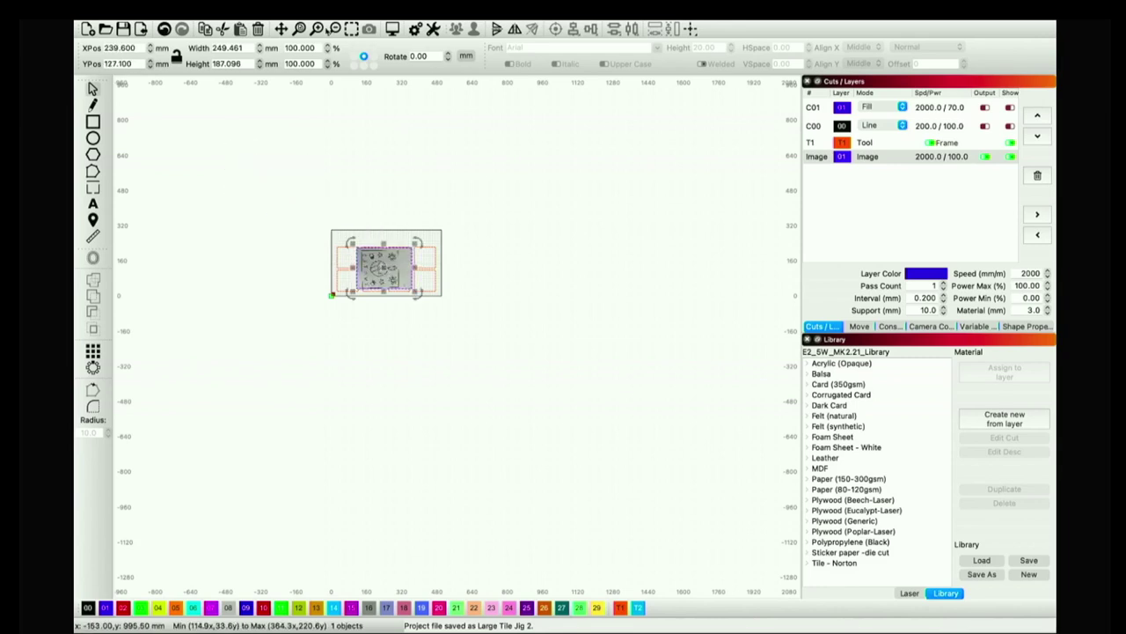
- Rotate the imported image about 90° clockwise so the drawing stands upright
click(299, 29)
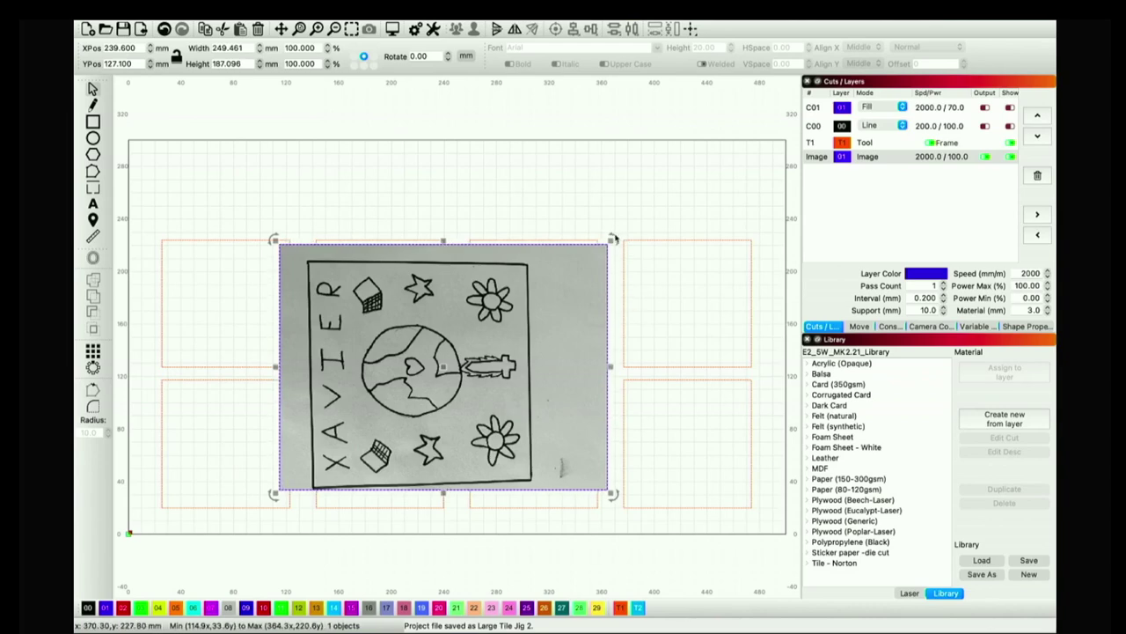
drag(614, 239, 506, 451)
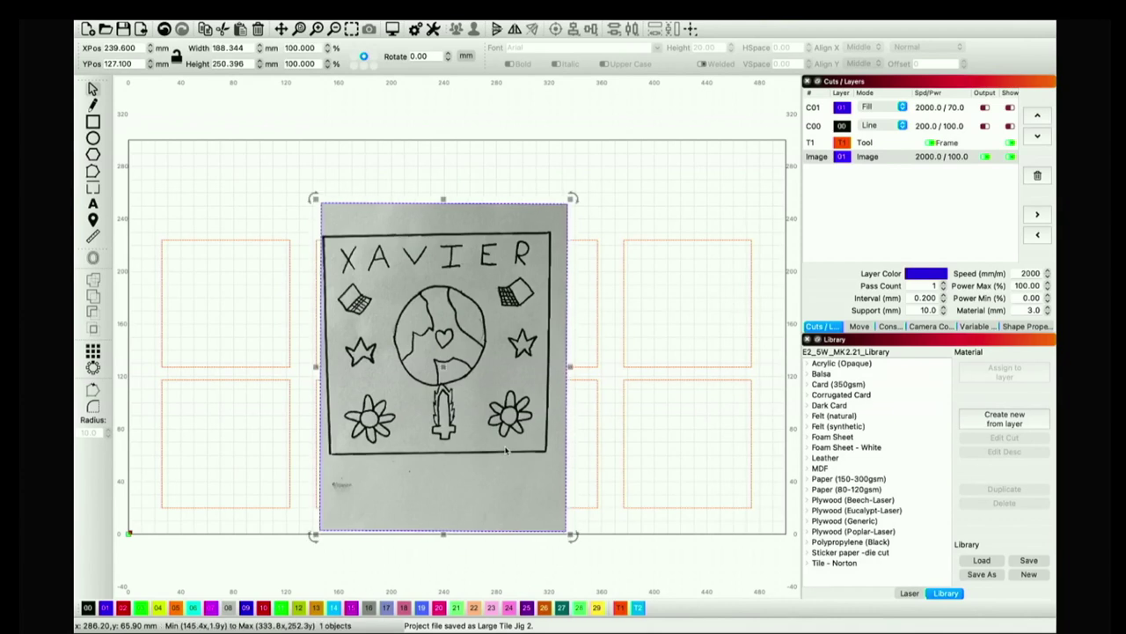
- Select the image with the upper-left tile outline, then shrink the image to about 121 × 160 mm and place it over that tile
key(ctrl+a)
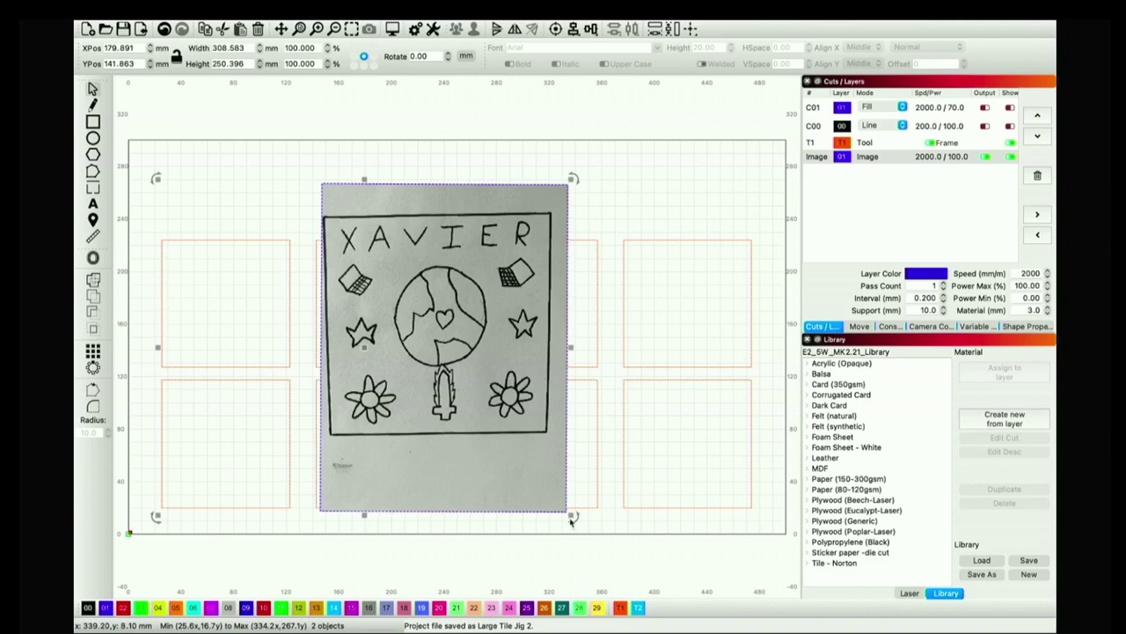
drag(572, 518, 503, 462)
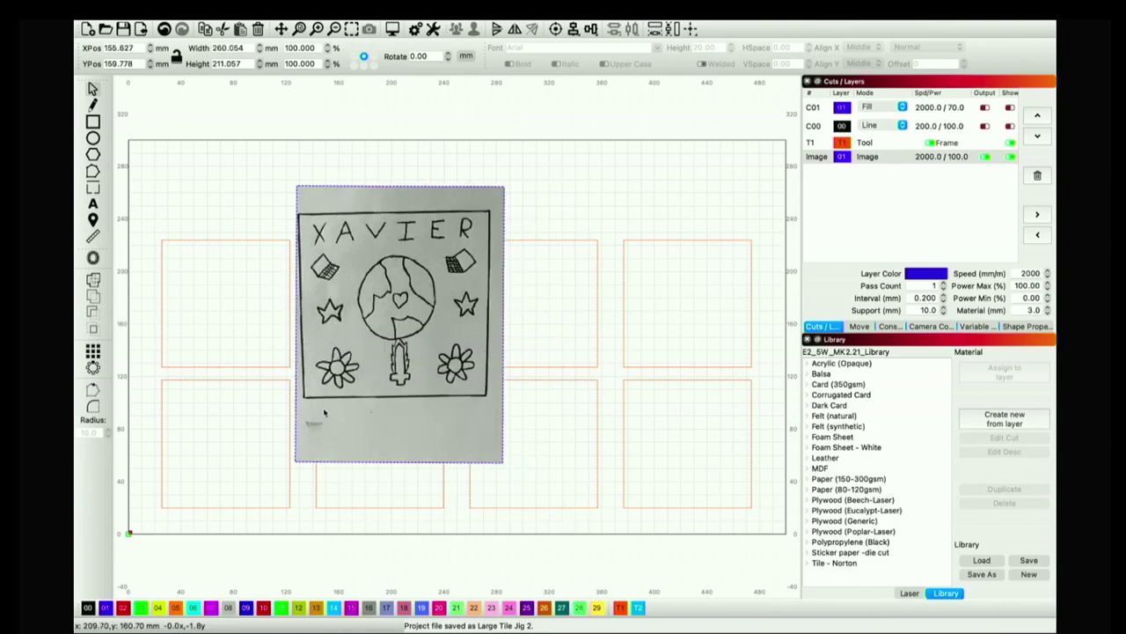
drag(323, 412, 255, 430)
drag(363, 316, 367, 312)
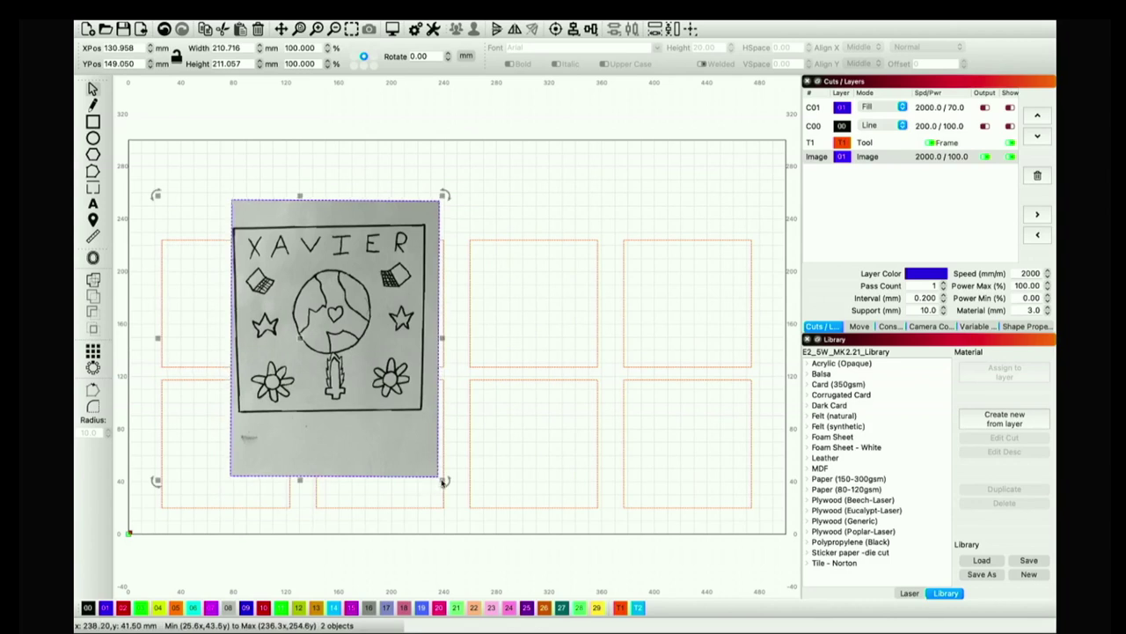
drag(439, 477, 374, 409)
drag(293, 319, 235, 340)
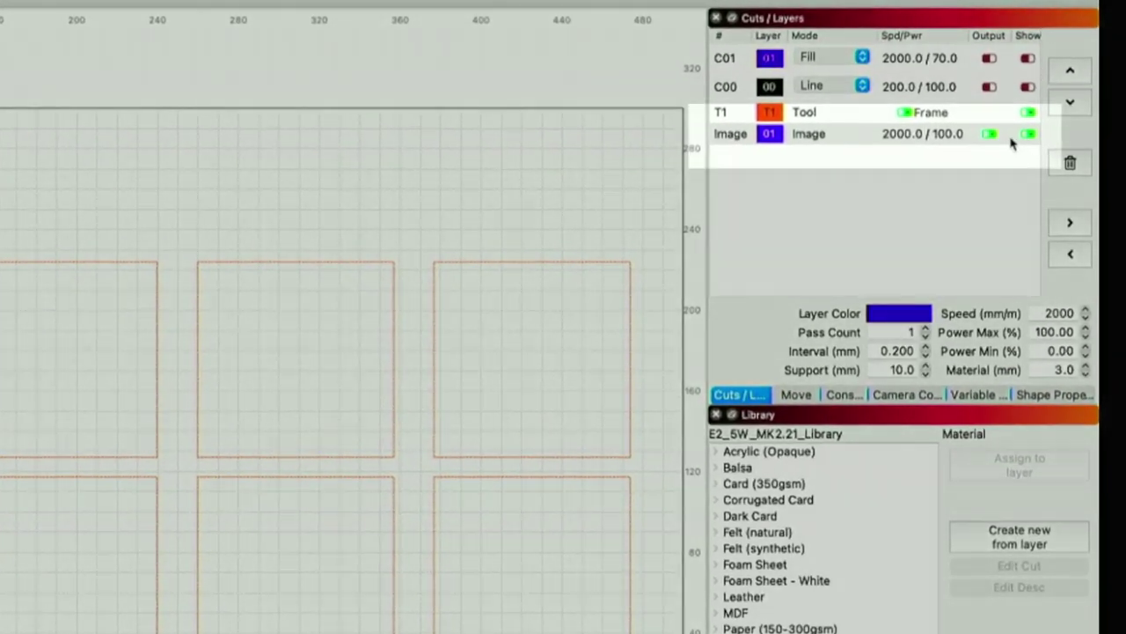
- Turn off output for the Image layer and fine-tune the image's size until the drawn frame matches the upper-left tile outline
click(989, 133)
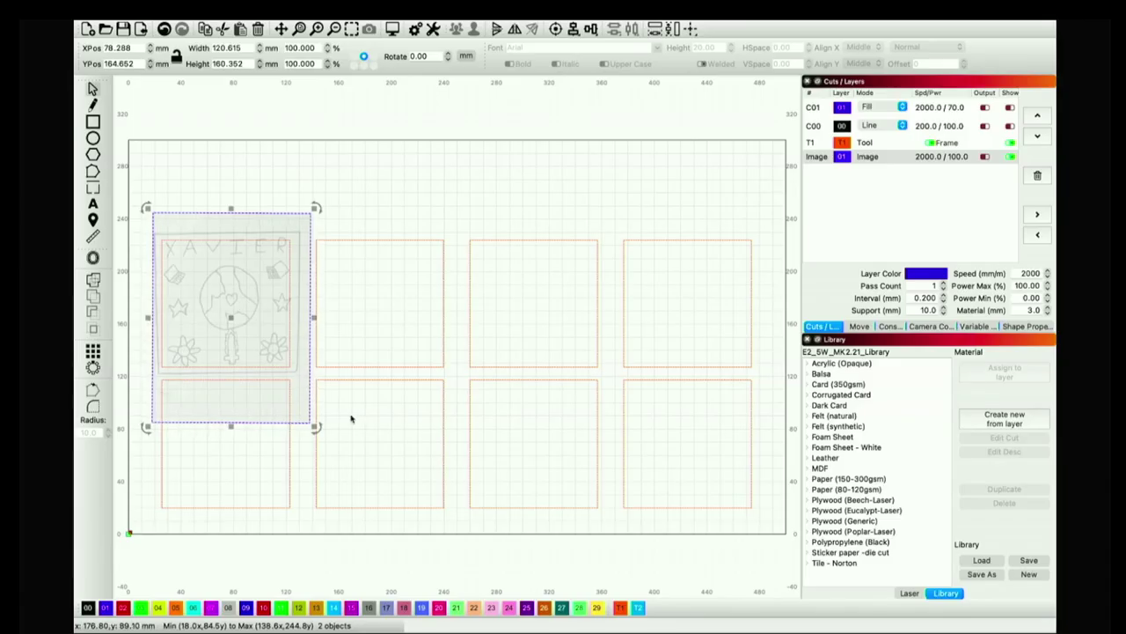
mouse_move(315, 427)
mouse_down()
mouse_move(302, 408)
mouse_move(310, 420)
mouse_up()
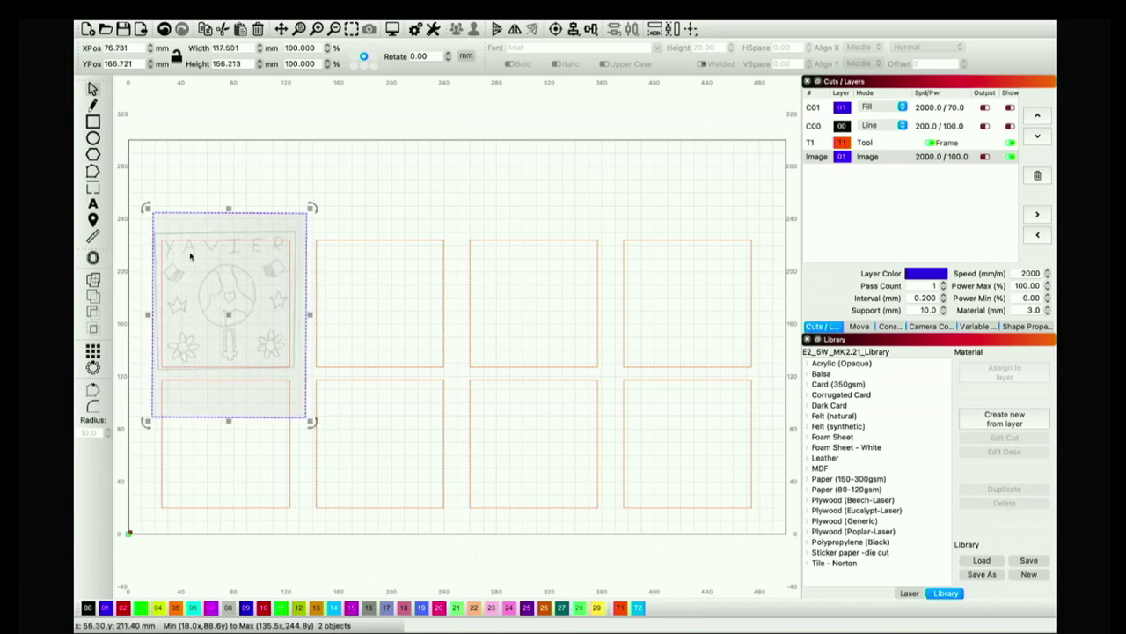
drag(312, 208, 306, 219)
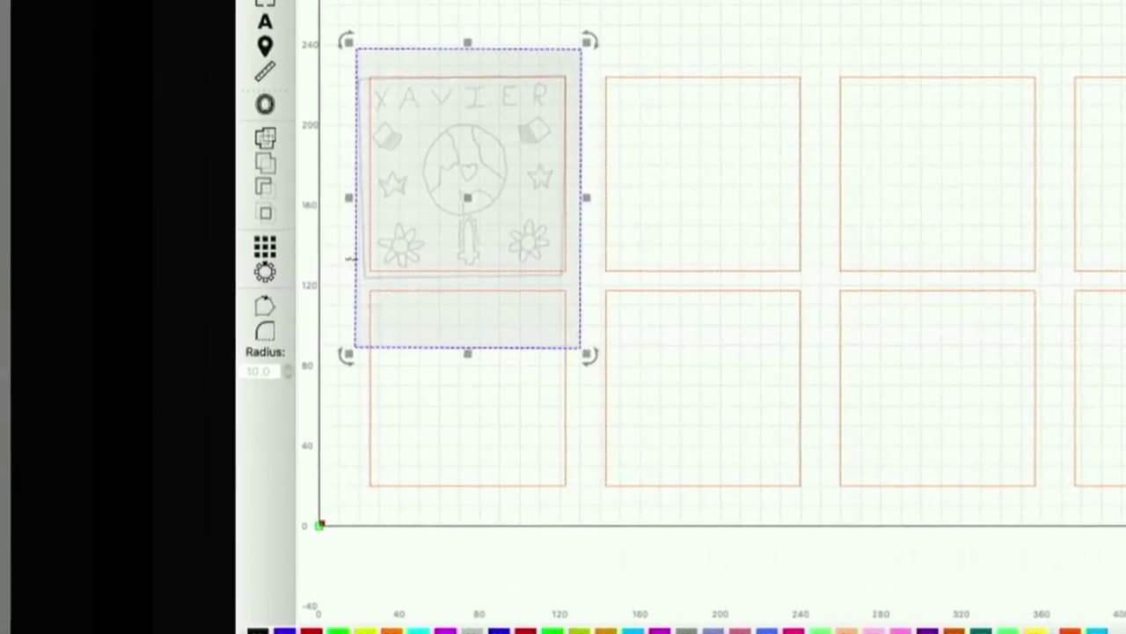
drag(354, 350, 369, 341)
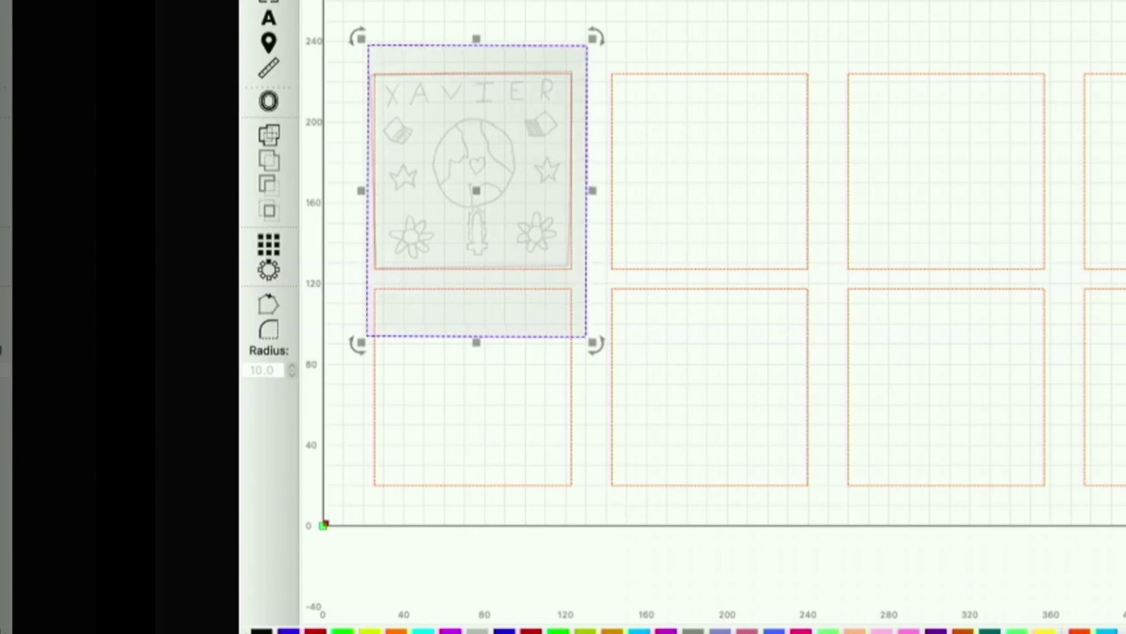
key(Escape)
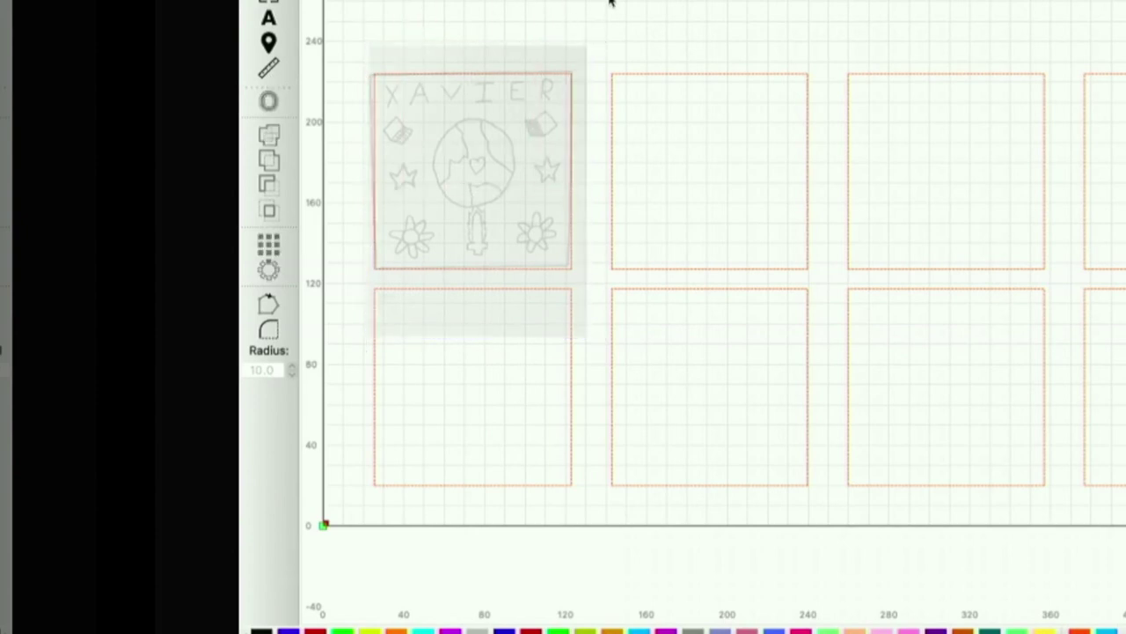
- Apply the upper-left tile outline as a mask to the imported drawing
click(435, 145)
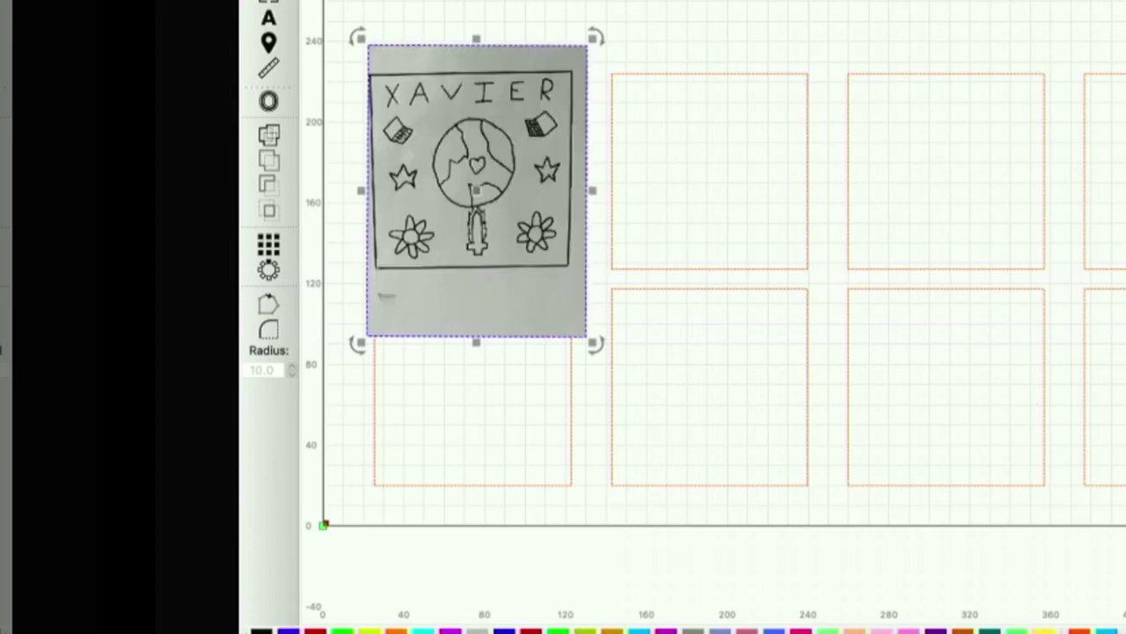
right_click(495, 190)
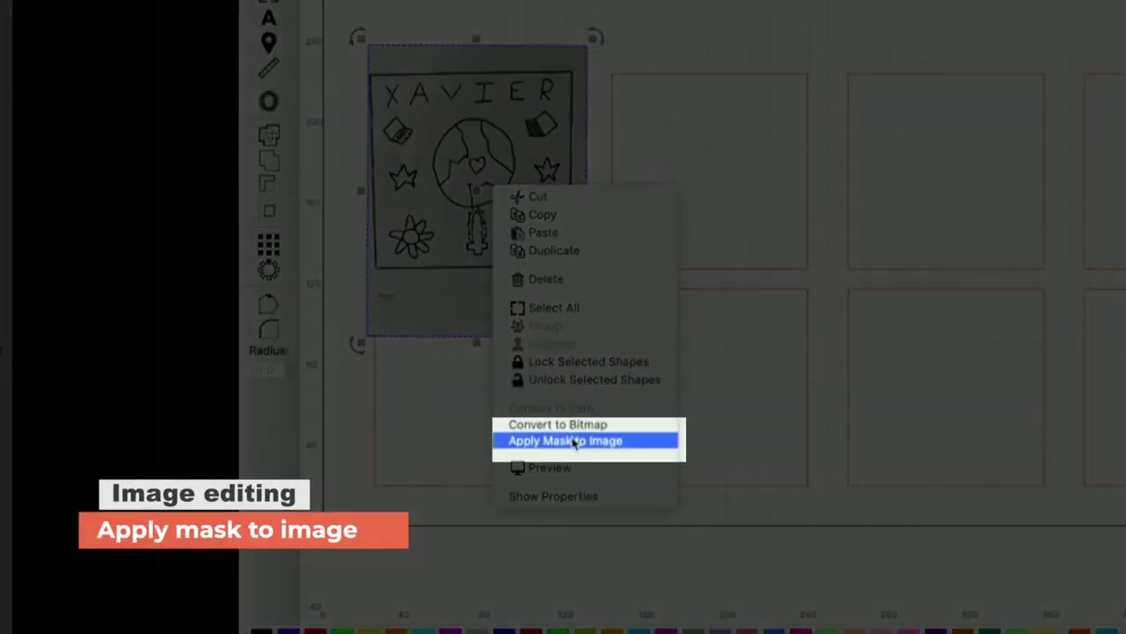
click(573, 441)
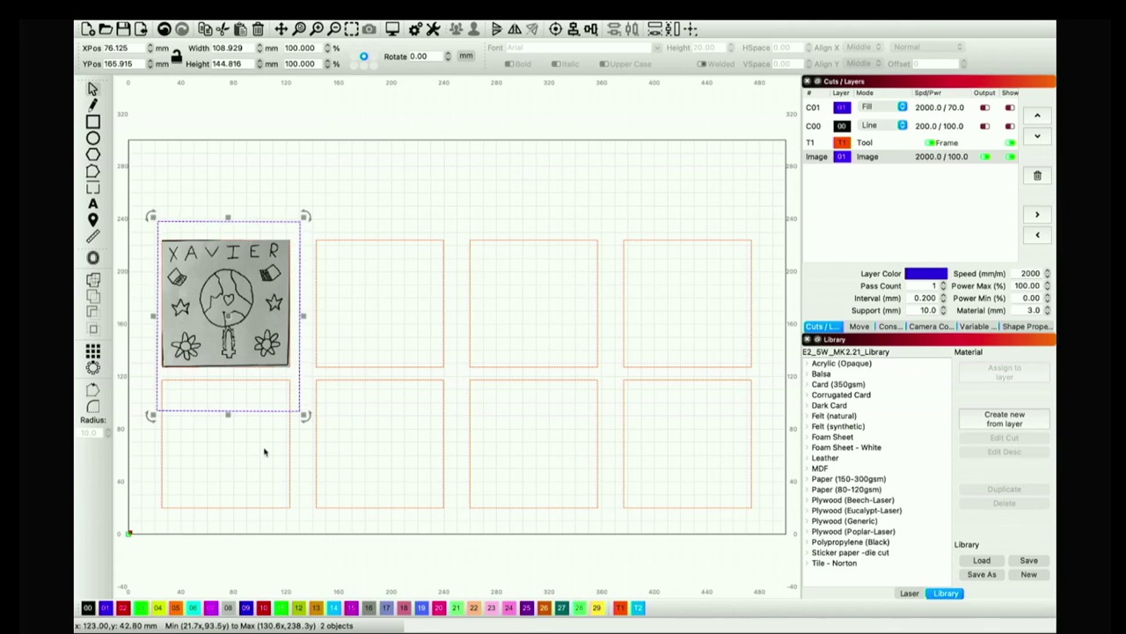
- Enlarge the masked drawing to about 116 × 151 mm, straighten it slightly, and position it so its hand-drawn frame falls outside the tile outline
drag(260, 328, 260, 335)
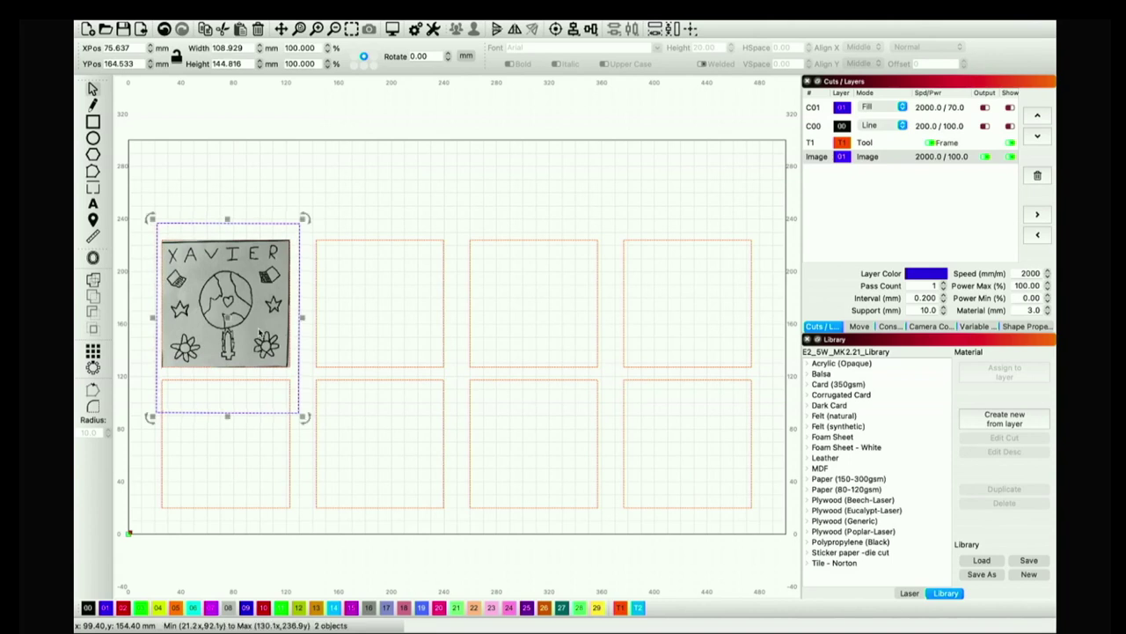
drag(150, 219, 148, 209)
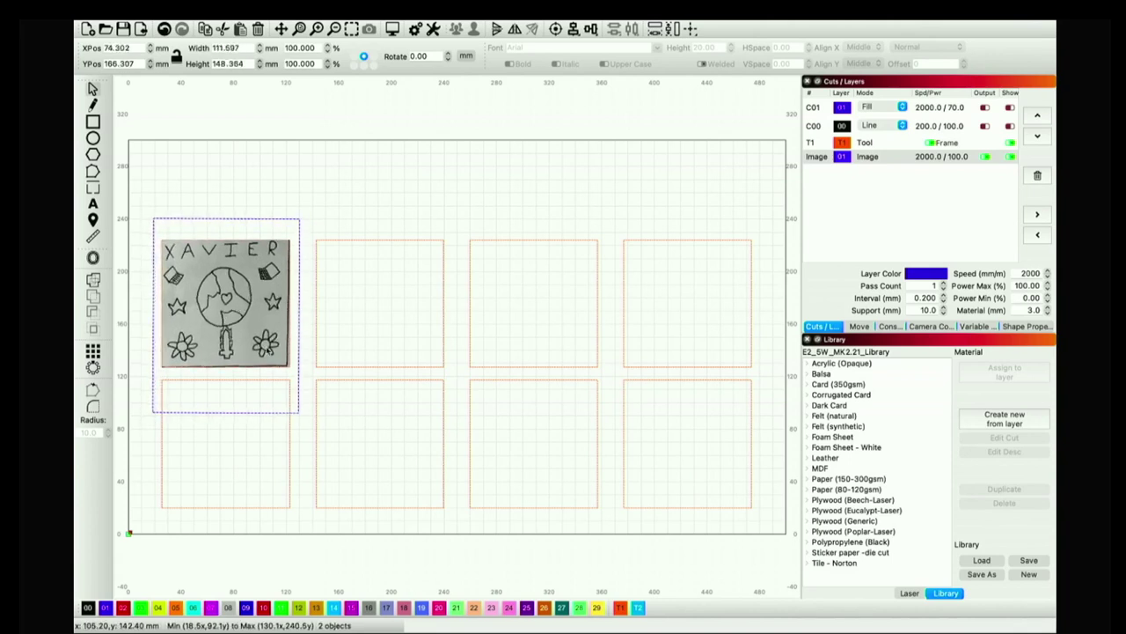
drag(269, 350, 270, 350)
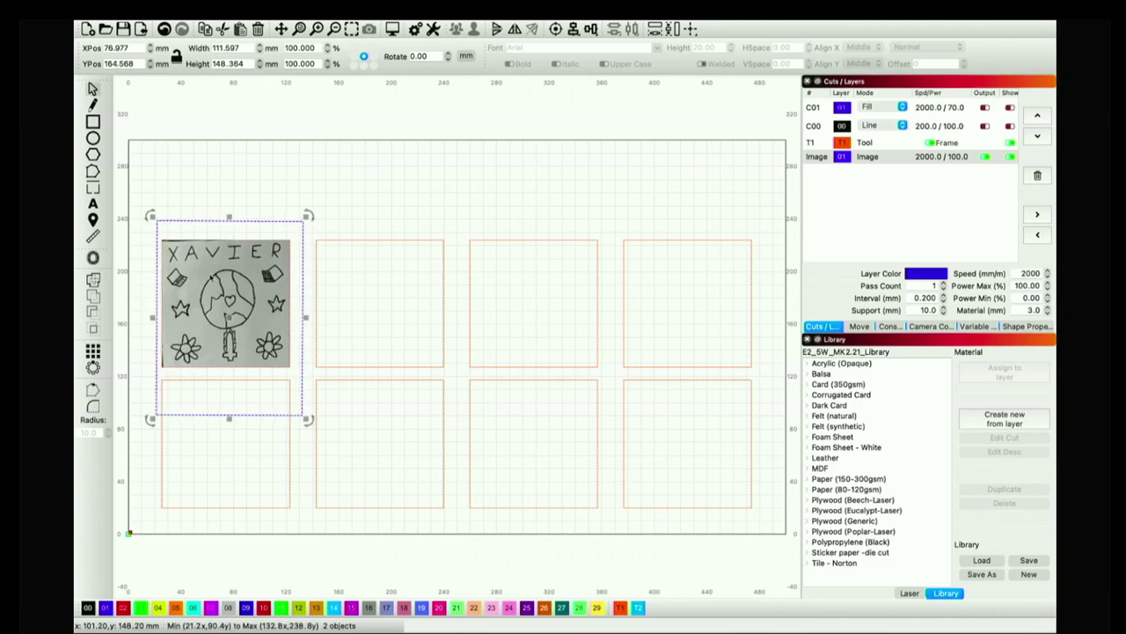
drag(152, 216, 151, 213)
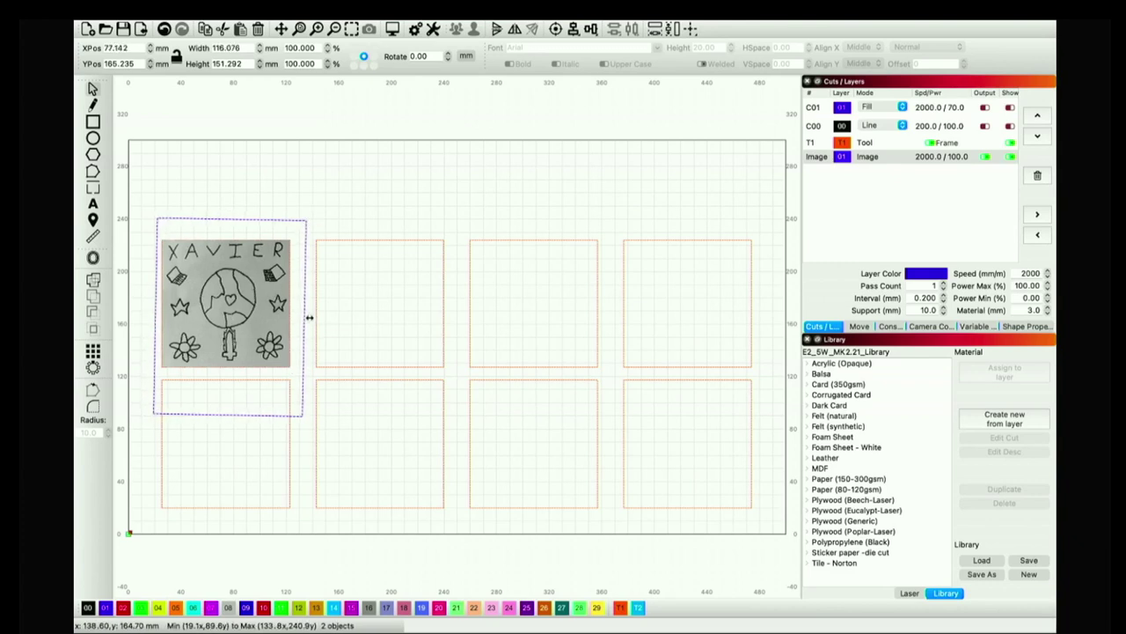
click(293, 191)
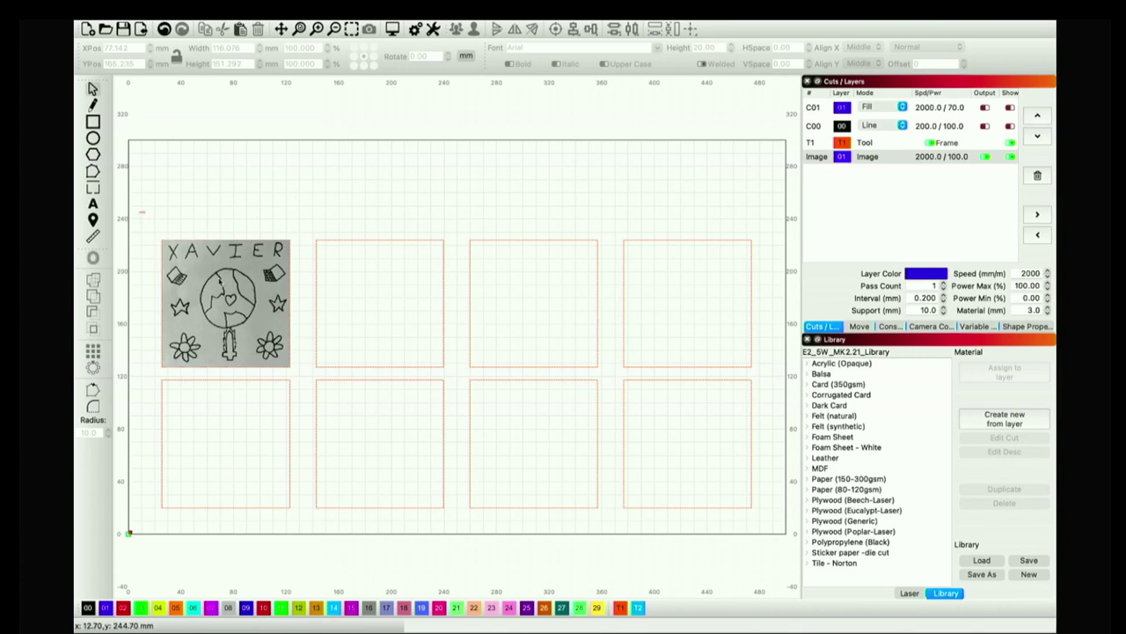
click(301, 367)
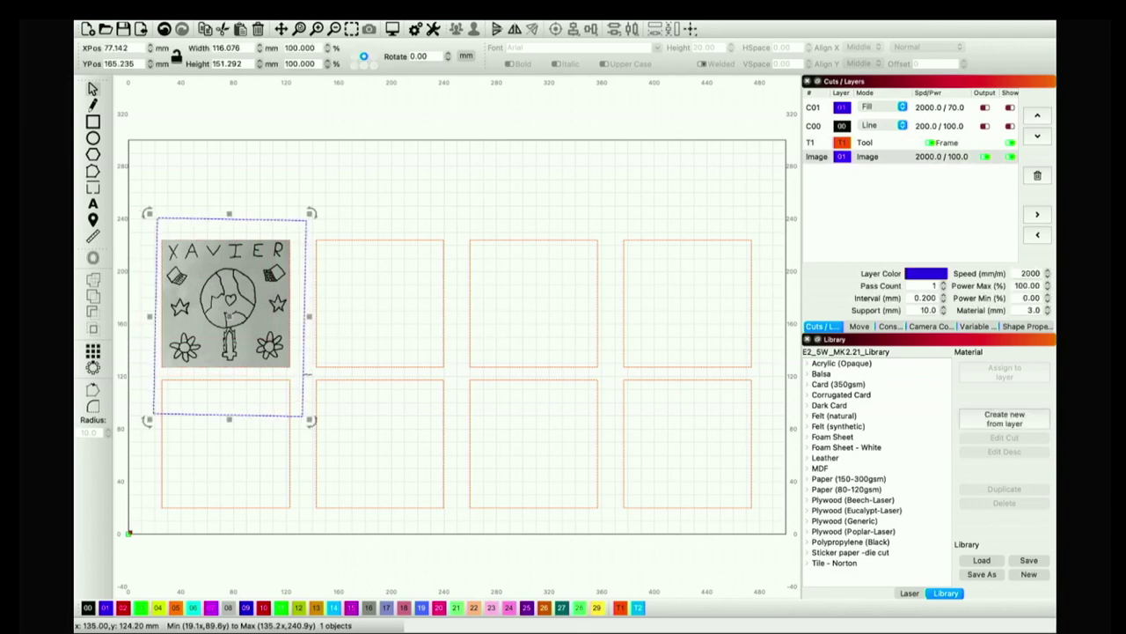
drag(146, 244, 144, 241)
- Flatten the drawing's image mask and lock the cropped image in place on the upper-left tile
right_click(235, 270)
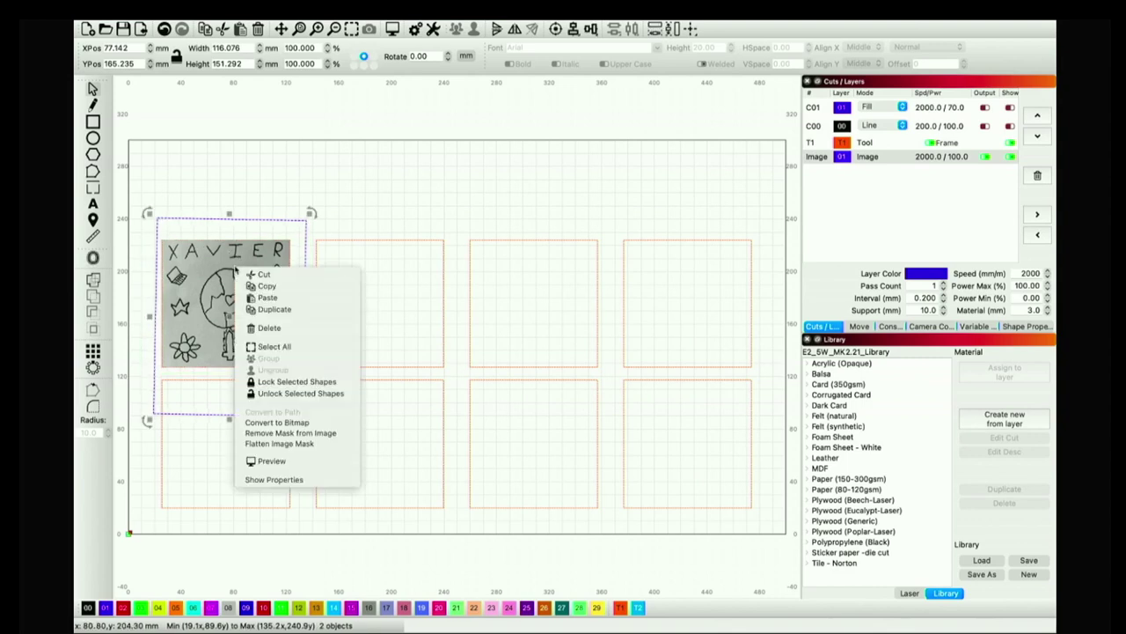
click(287, 445)
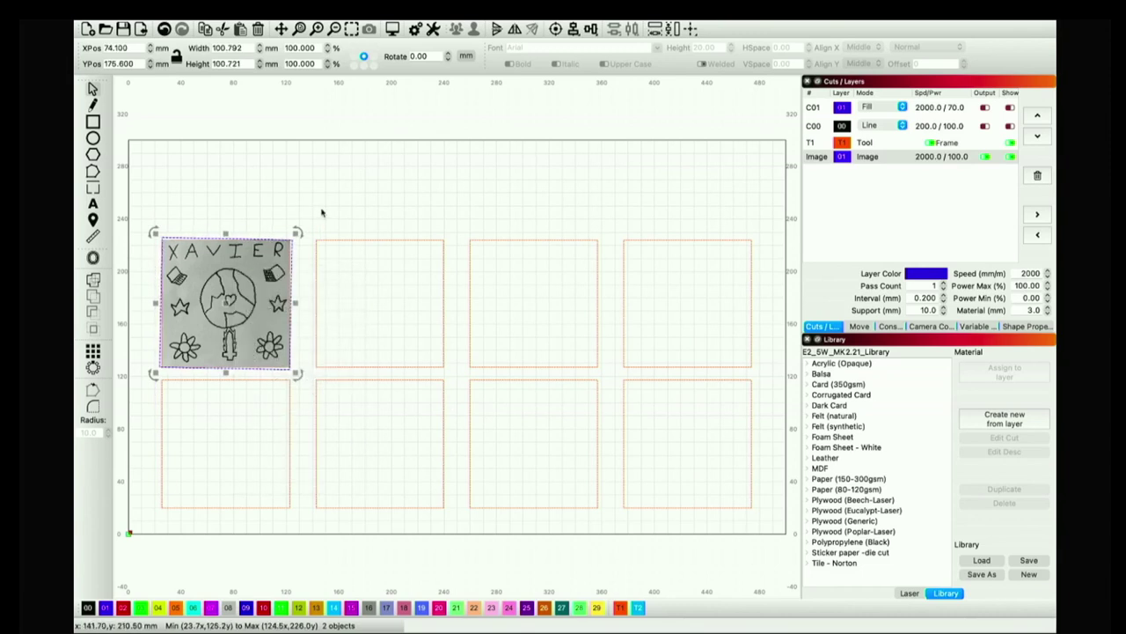
mouse_move(231, 309)
mouse_down()
mouse_move(260, 363)
mouse_move(250, 308)
mouse_move(229, 309)
mouse_up()
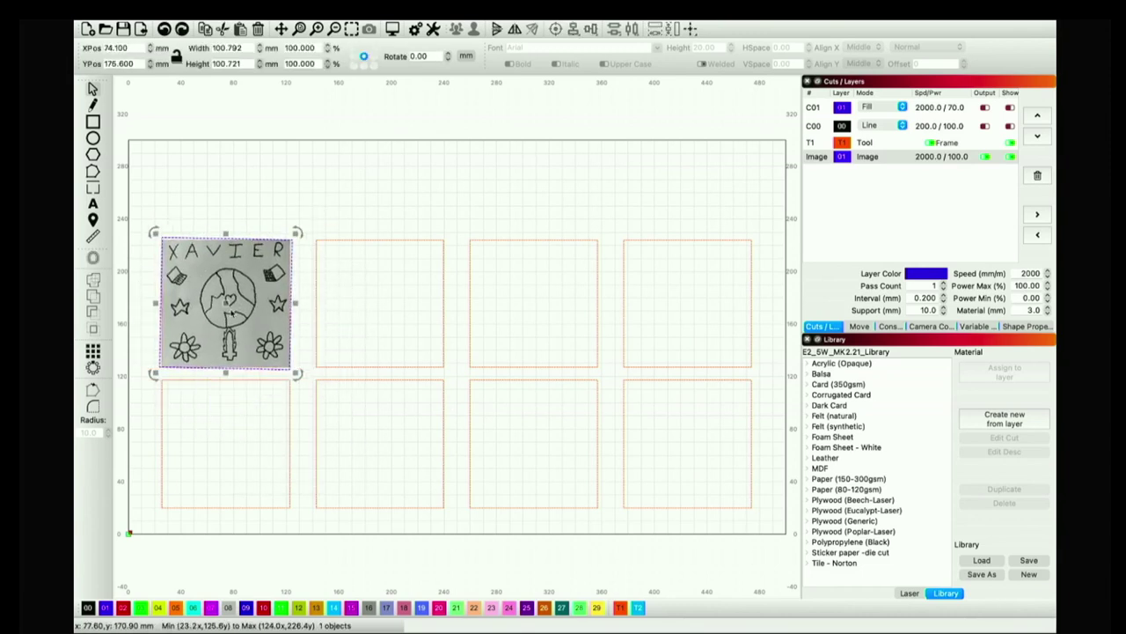
right_click(254, 335)
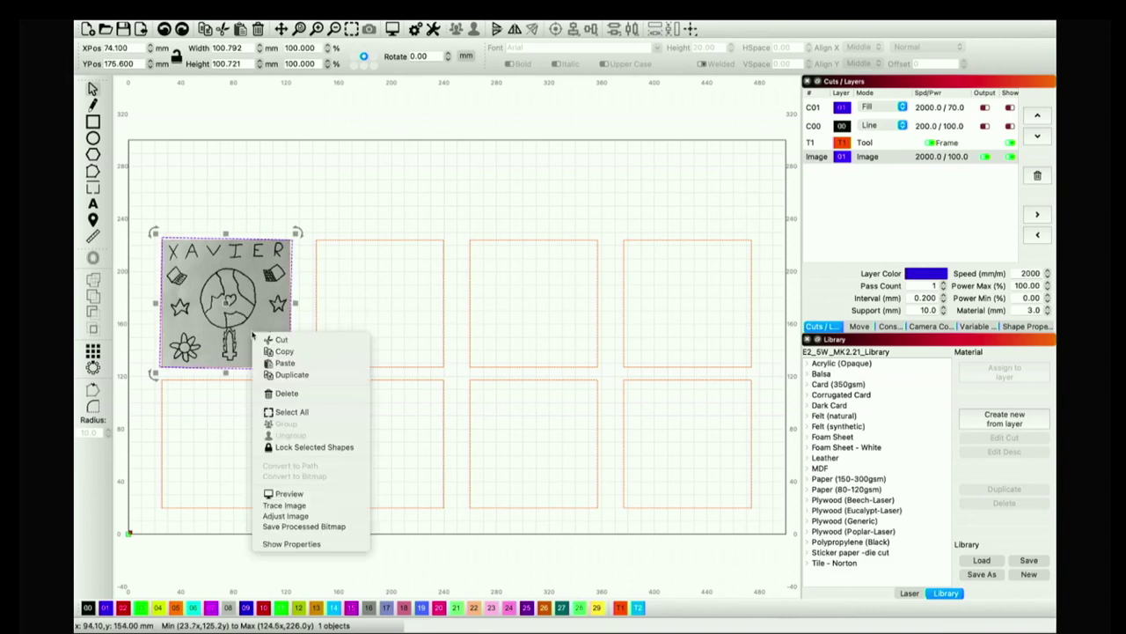
click(301, 451)
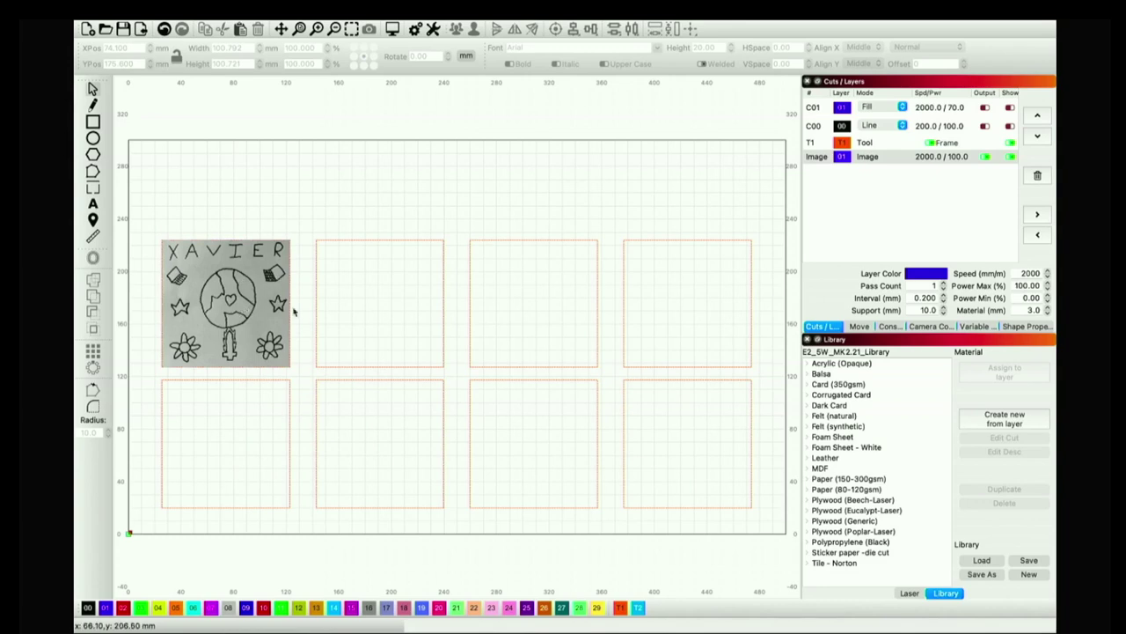
click(219, 302)
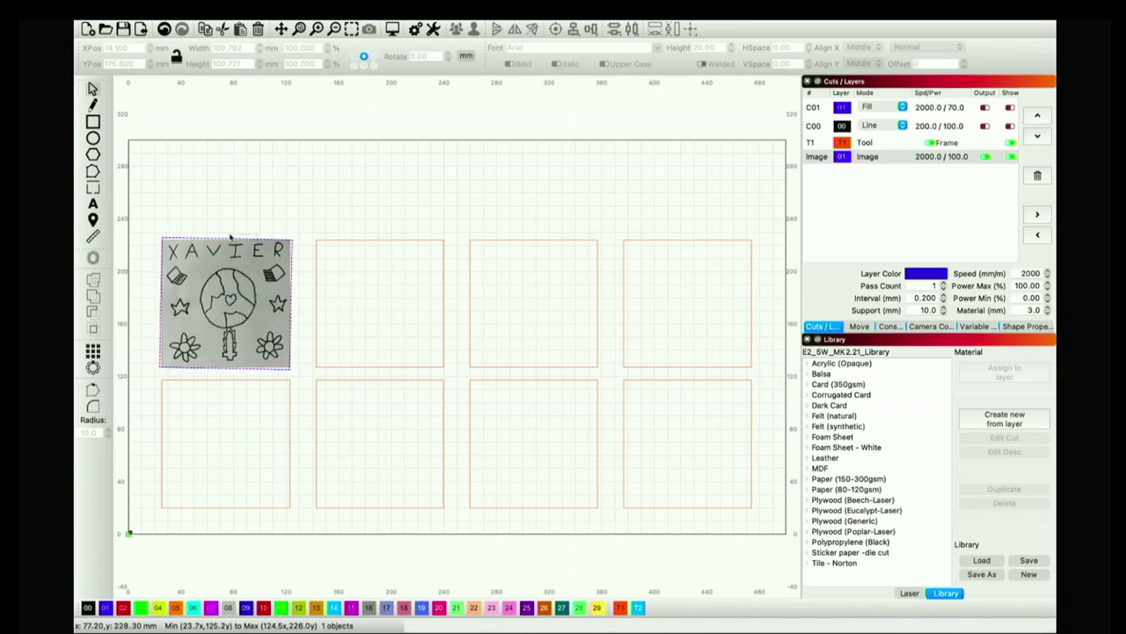
click(180, 228)
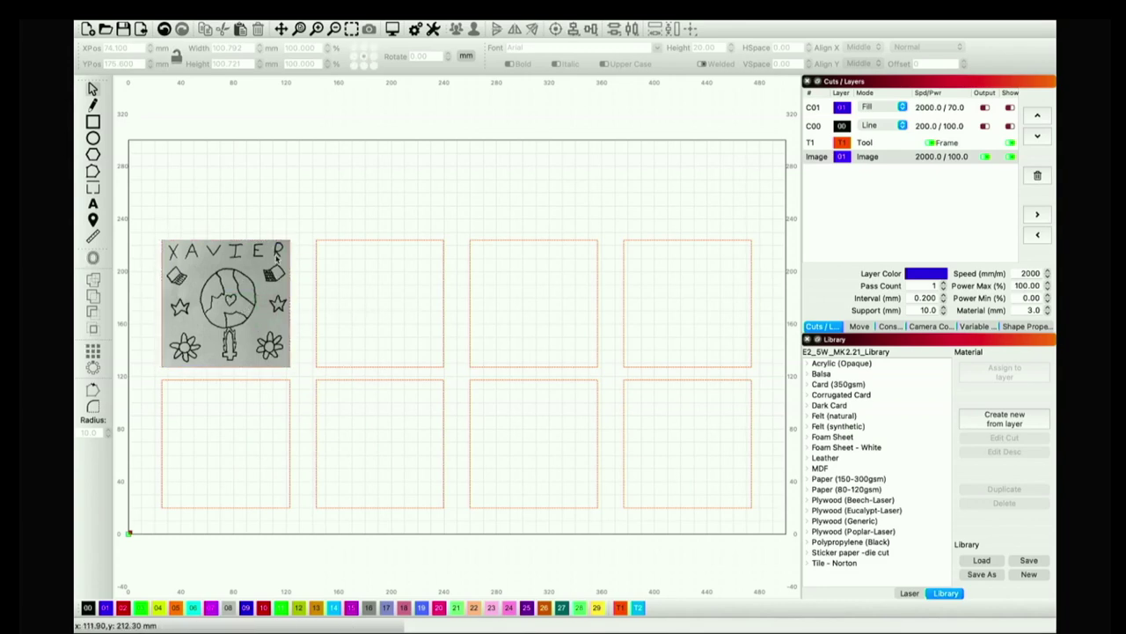
scroll(275, 255, up, 5)
scroll(275, 255, down, 6)
scroll(275, 255, up, 1)
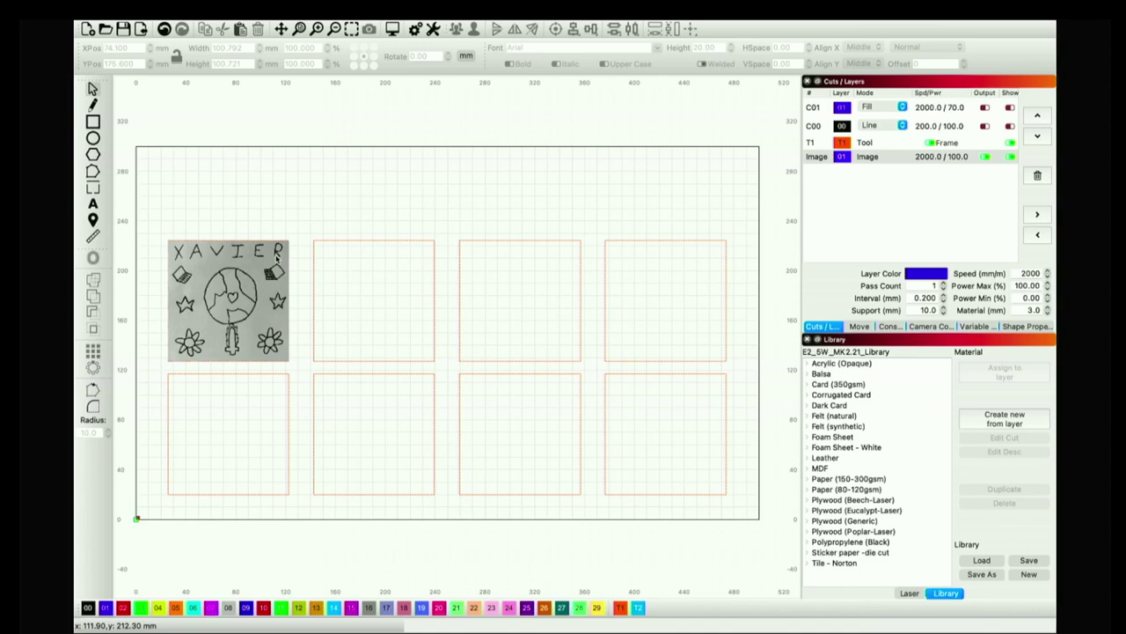
- Adjust the cropped drawing to contrast 31 and brightness 3, and turn on Negative Image
click(891, 158)
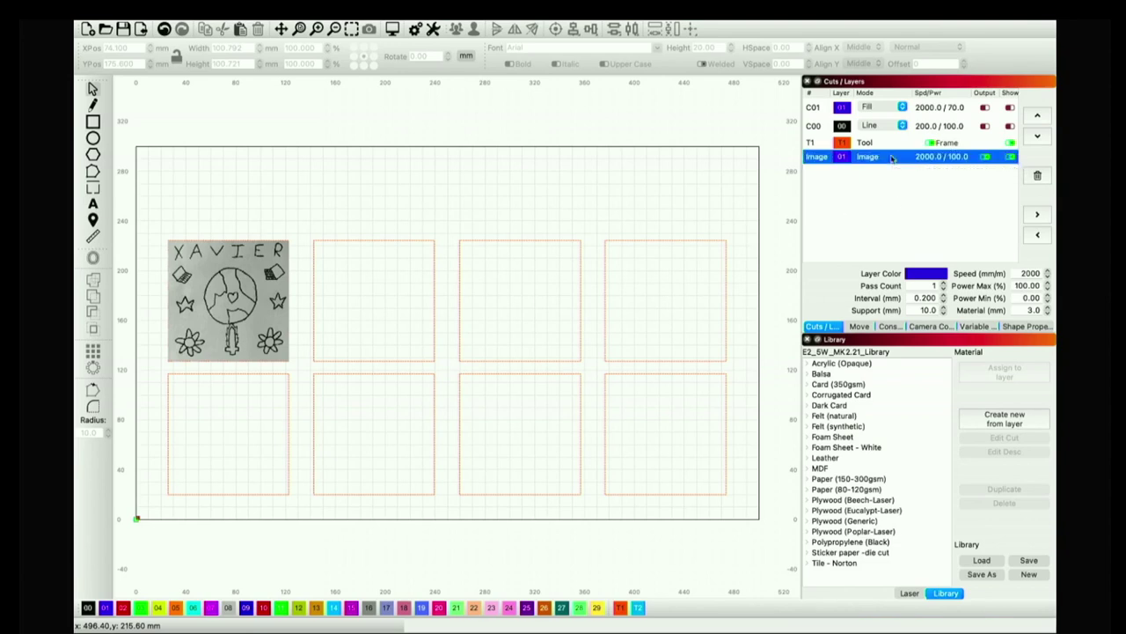
click(246, 321)
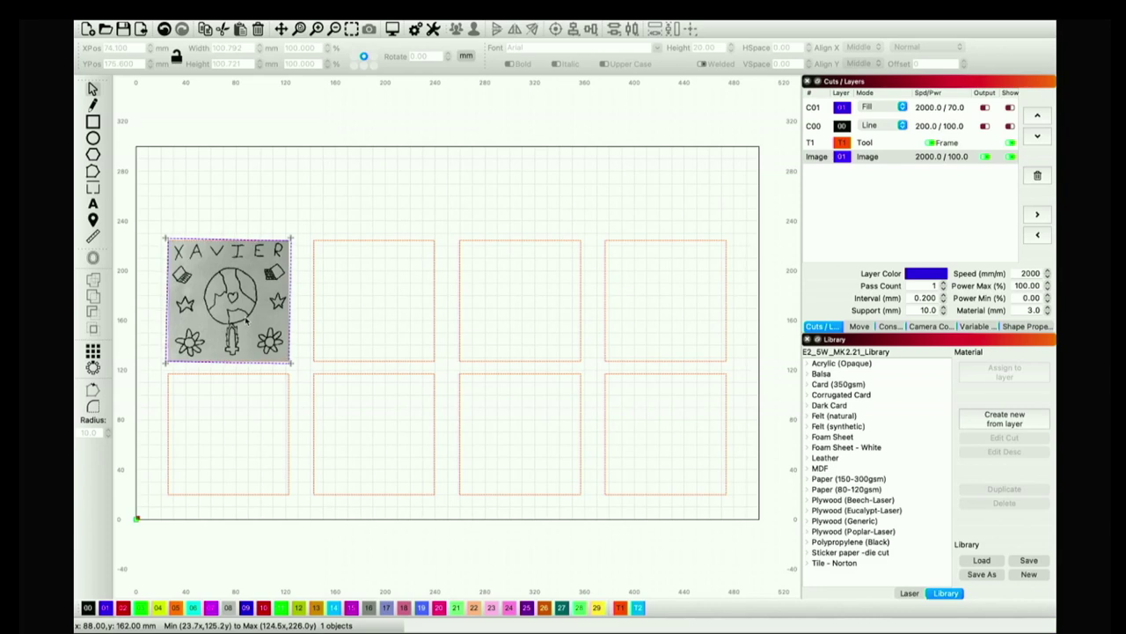
right_click(246, 321)
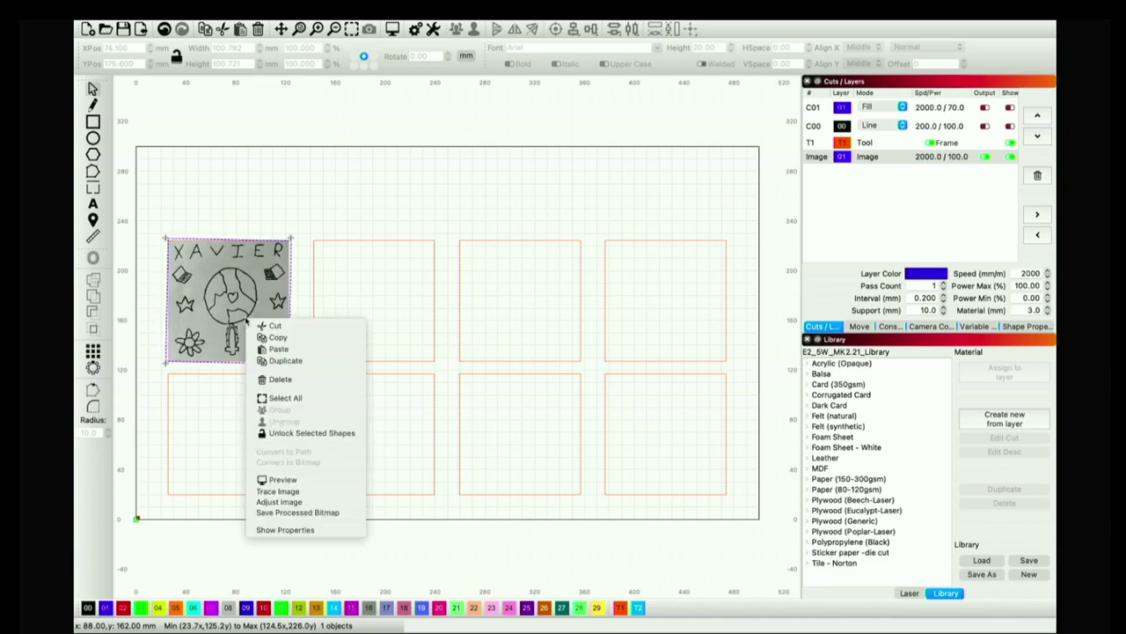
click(305, 501)
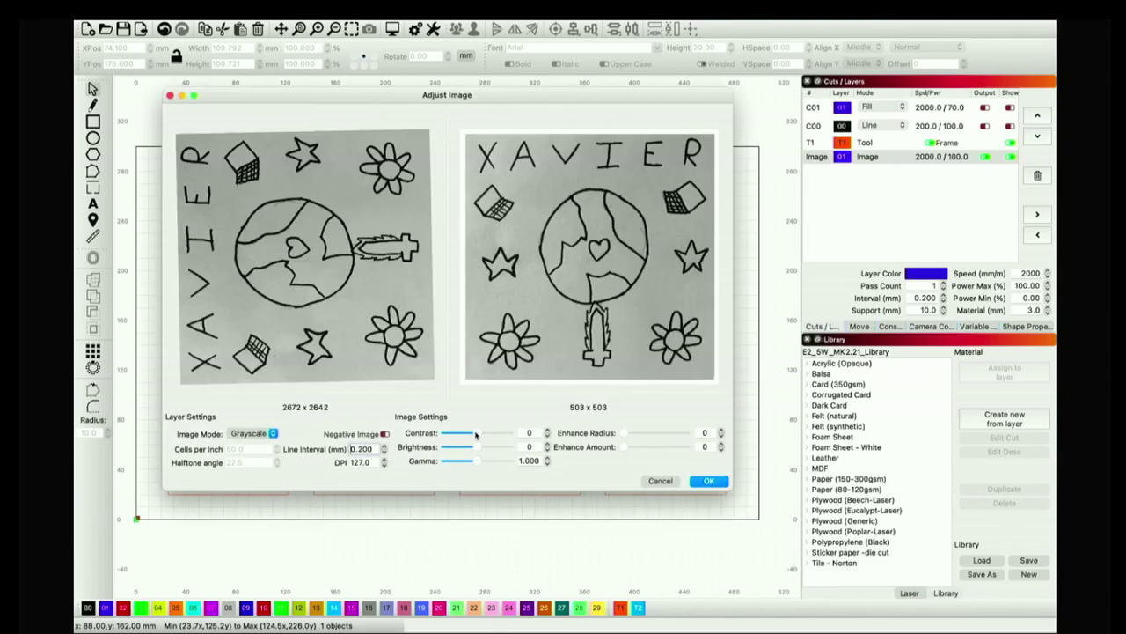
mouse_move(475, 434)
mouse_down()
mouse_move(461, 435)
mouse_move(491, 437)
mouse_up()
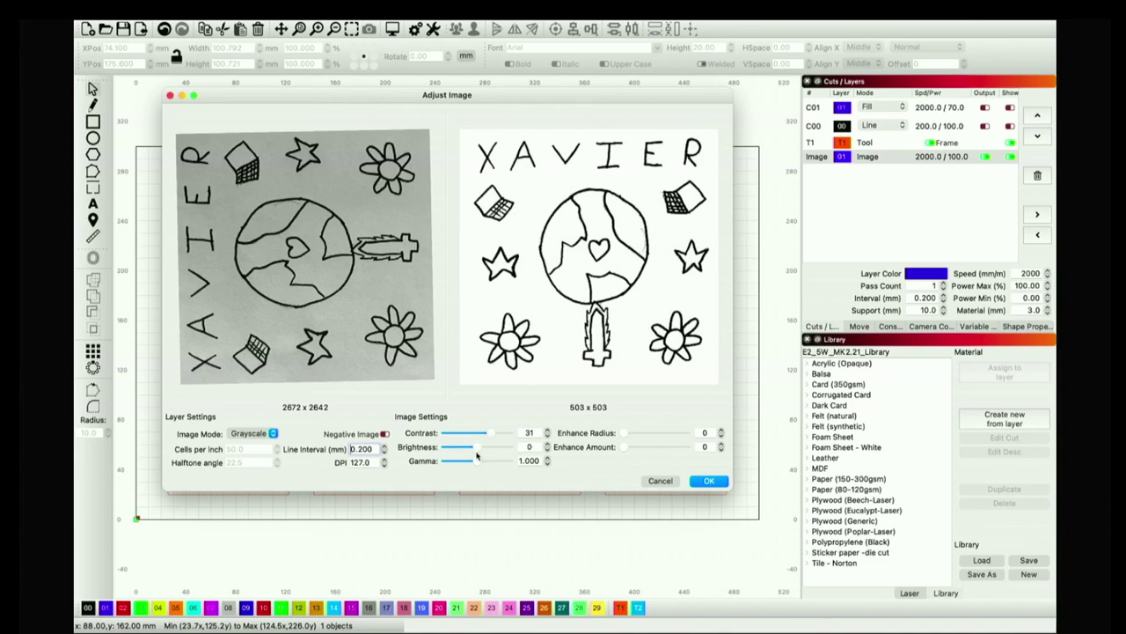
drag(492, 451, 479, 451)
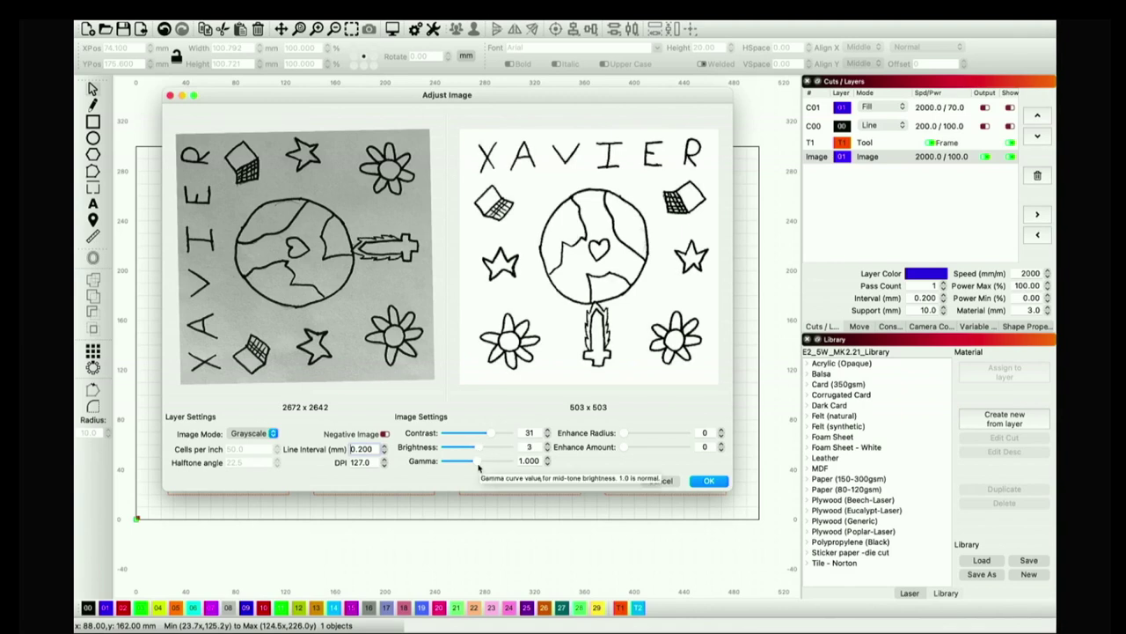
click(385, 435)
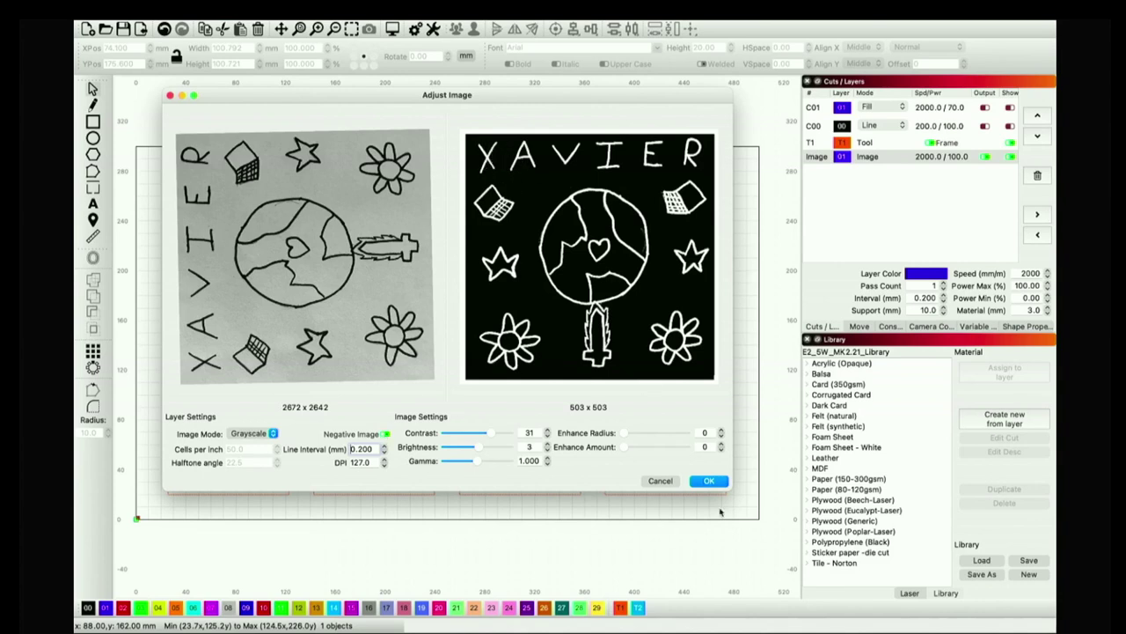
click(709, 481)
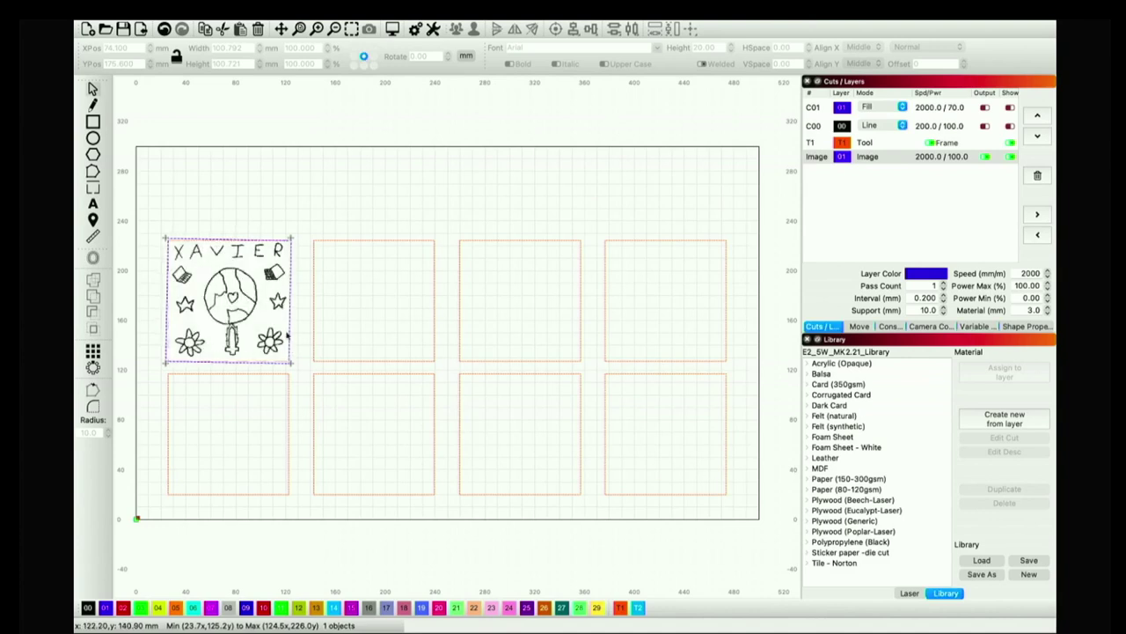
- Review the drawing's image adjustment settings and examine the engraving preview of the tile
right_click(246, 320)
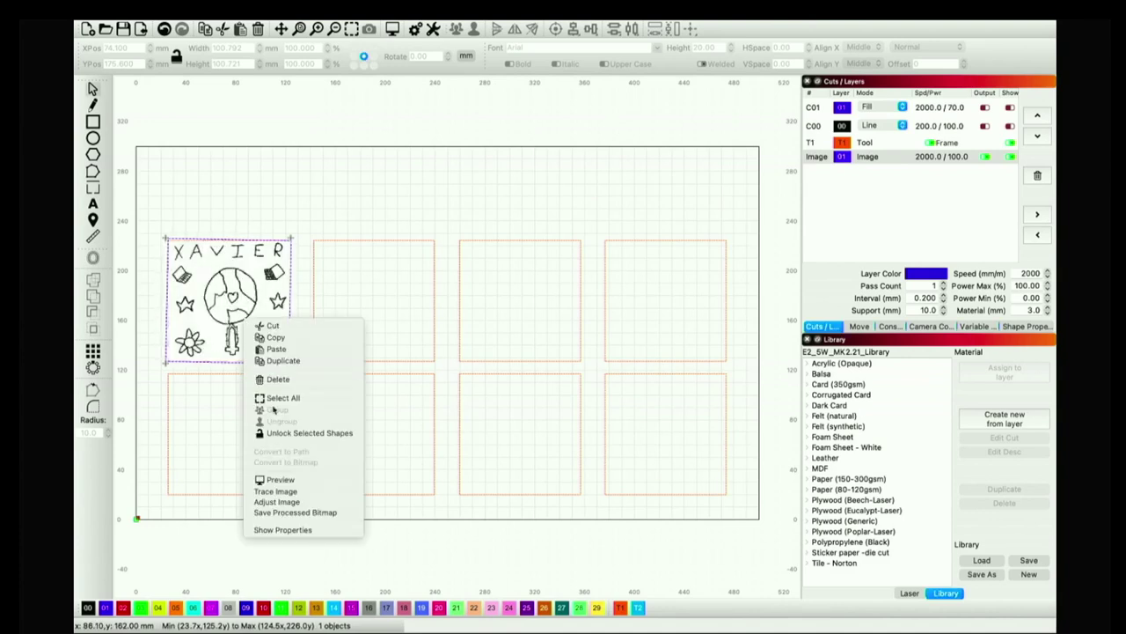
click(299, 503)
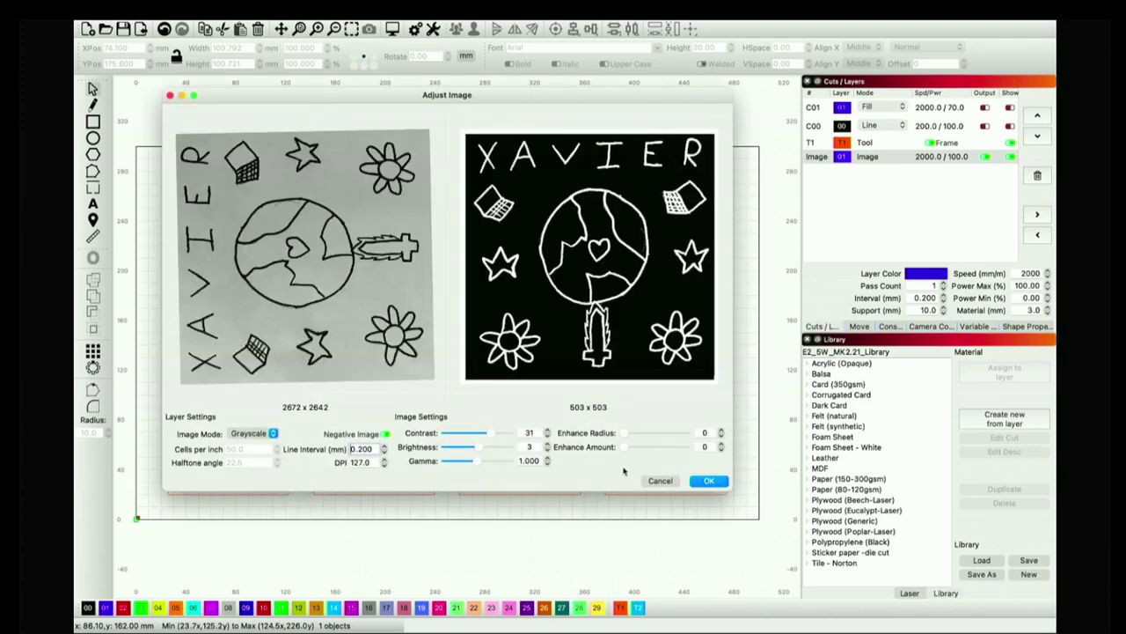
click(704, 480)
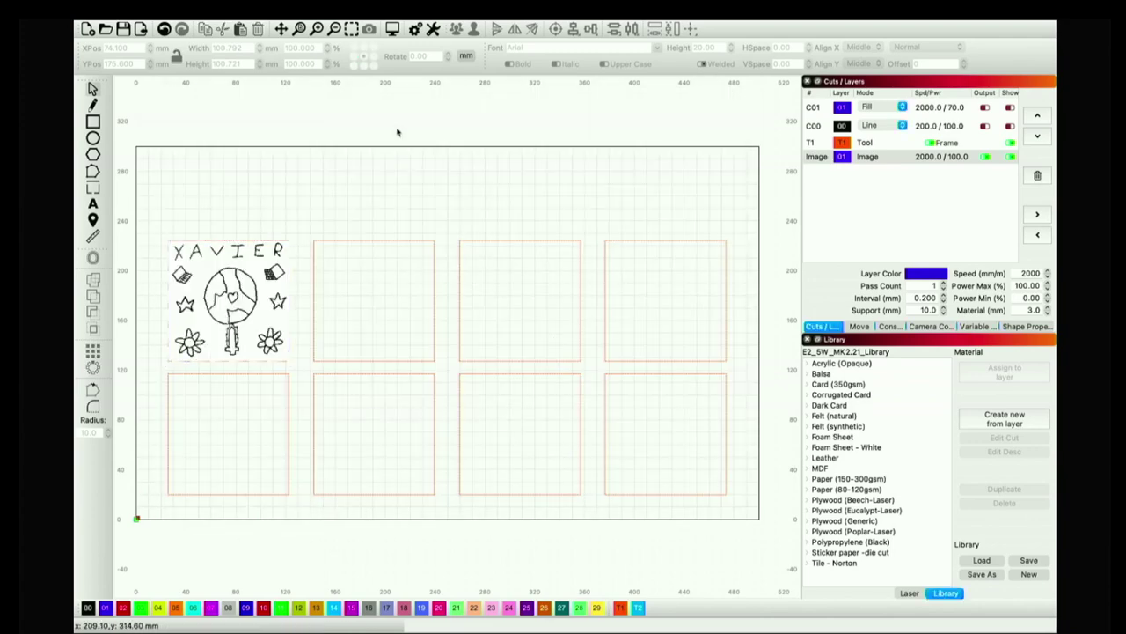
key(alt+p)
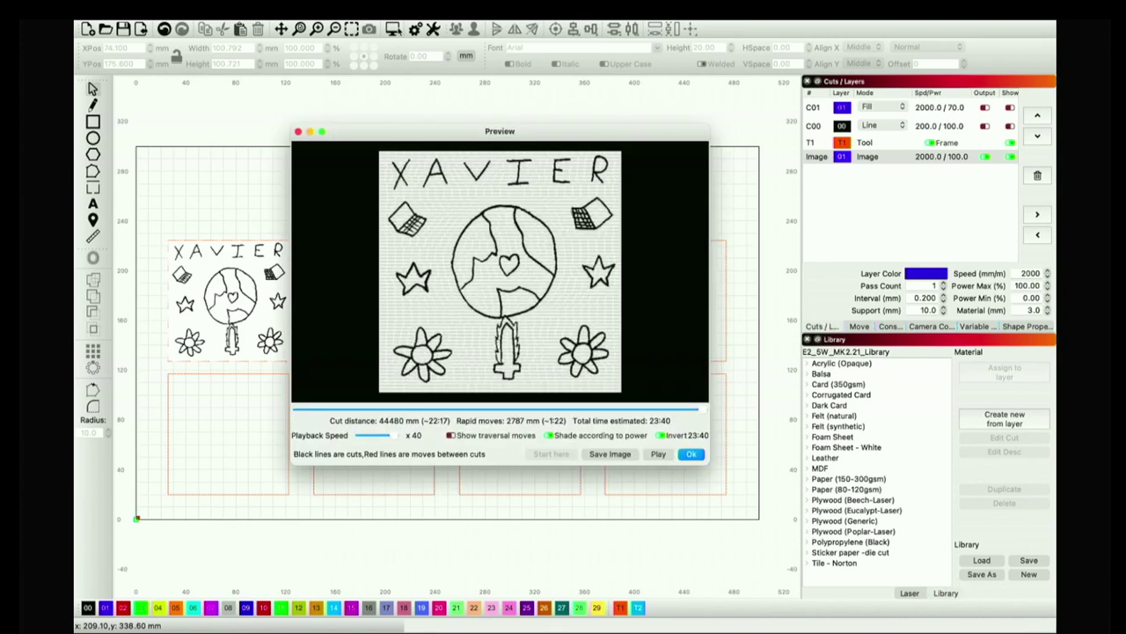
mouse_move(703, 409)
mouse_down()
mouse_move(480, 409)
mouse_move(725, 406)
mouse_up()
click(690, 454)
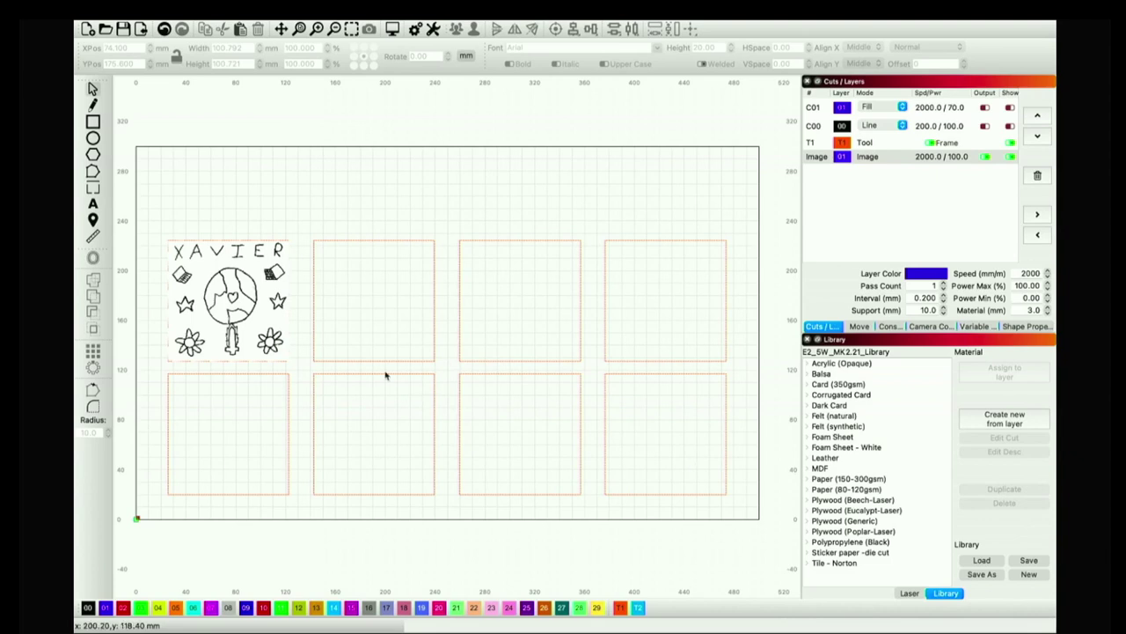
click(163, 27)
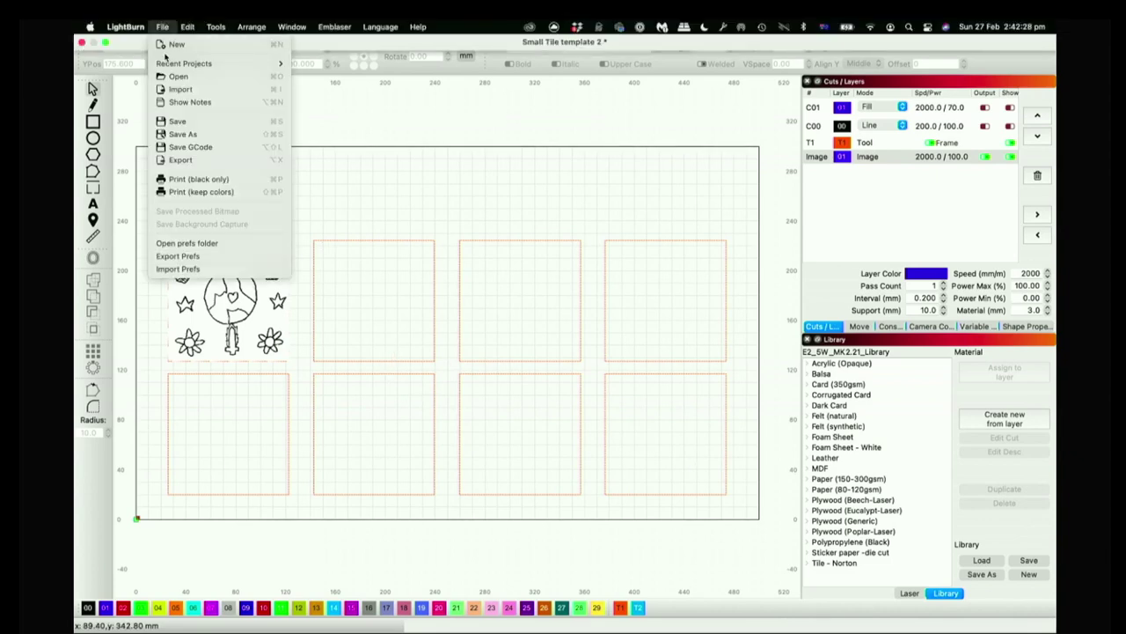
mouse_move(166, 64)
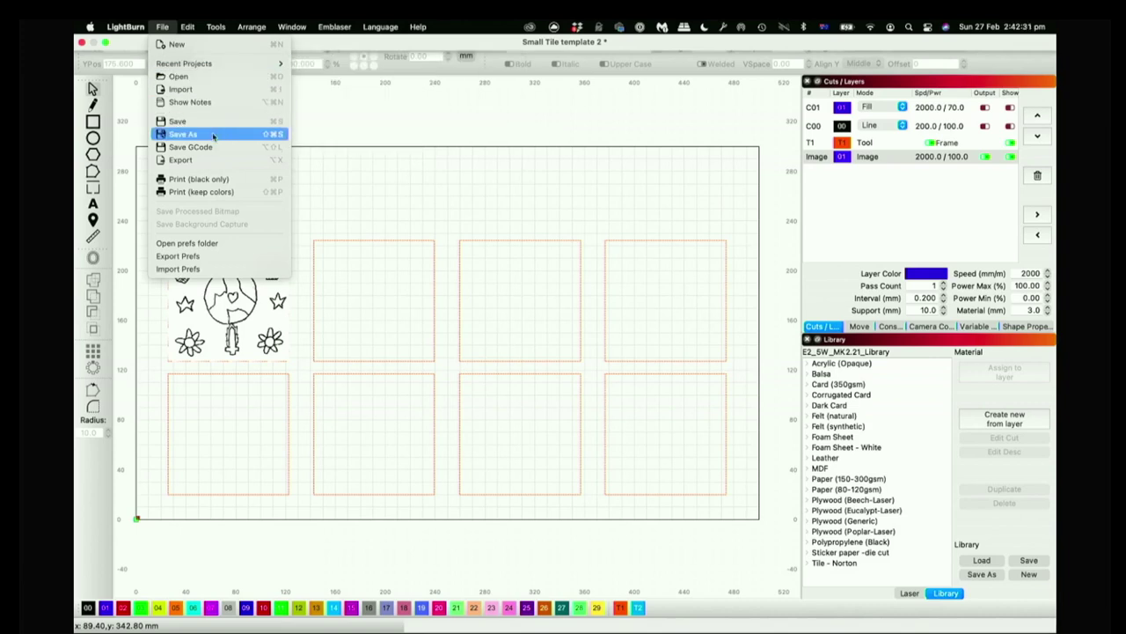
click(214, 89)
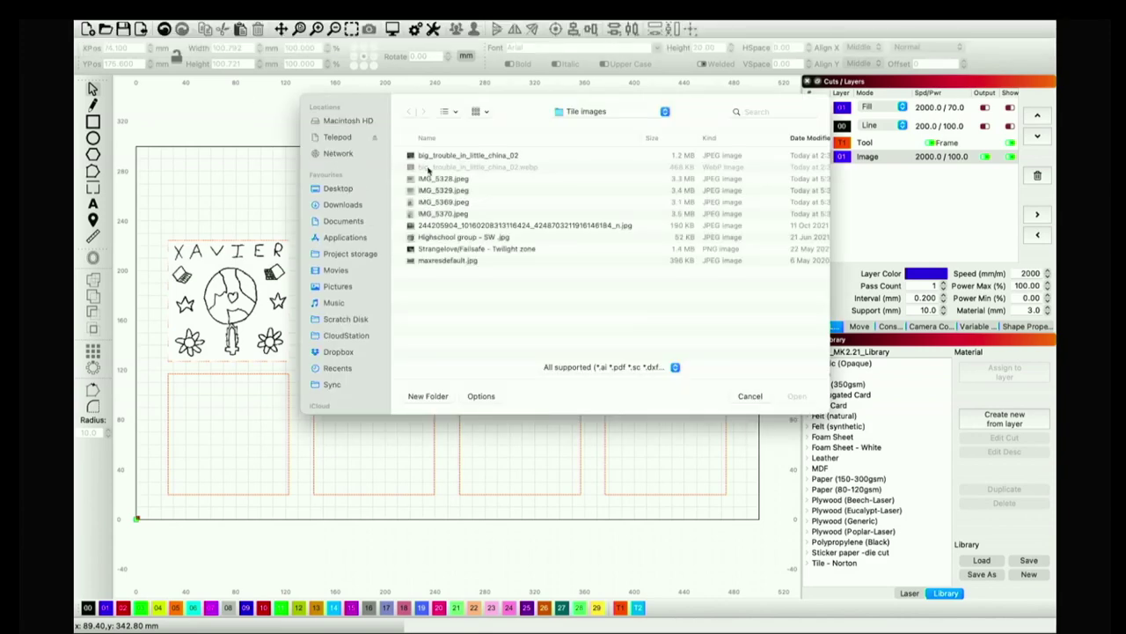
double_click(464, 191)
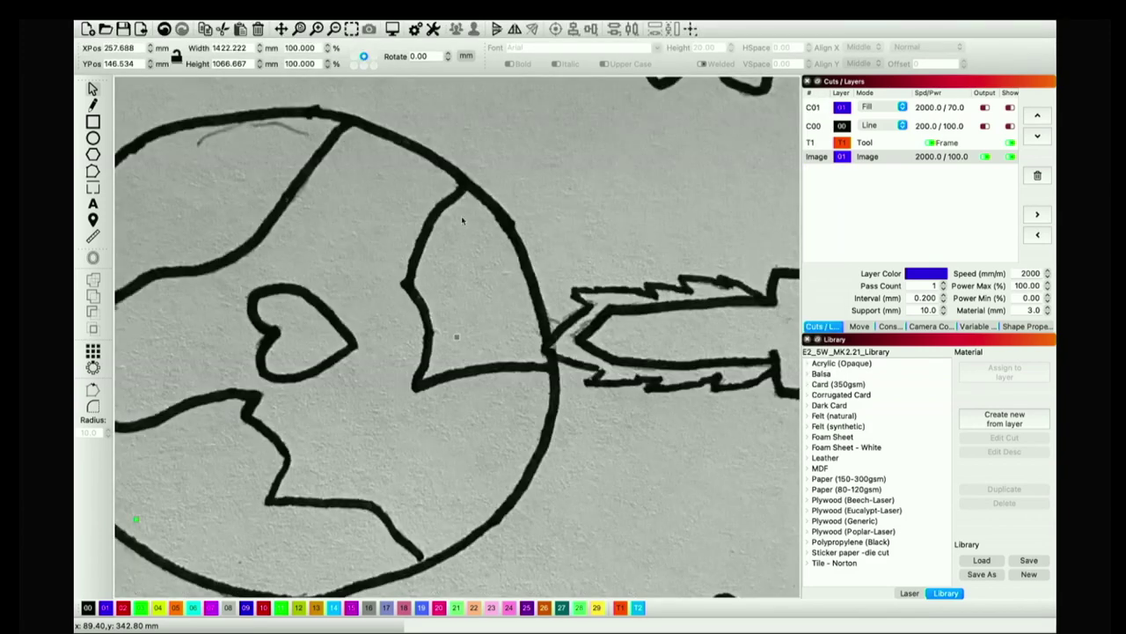
scroll(461, 215, down, 2)
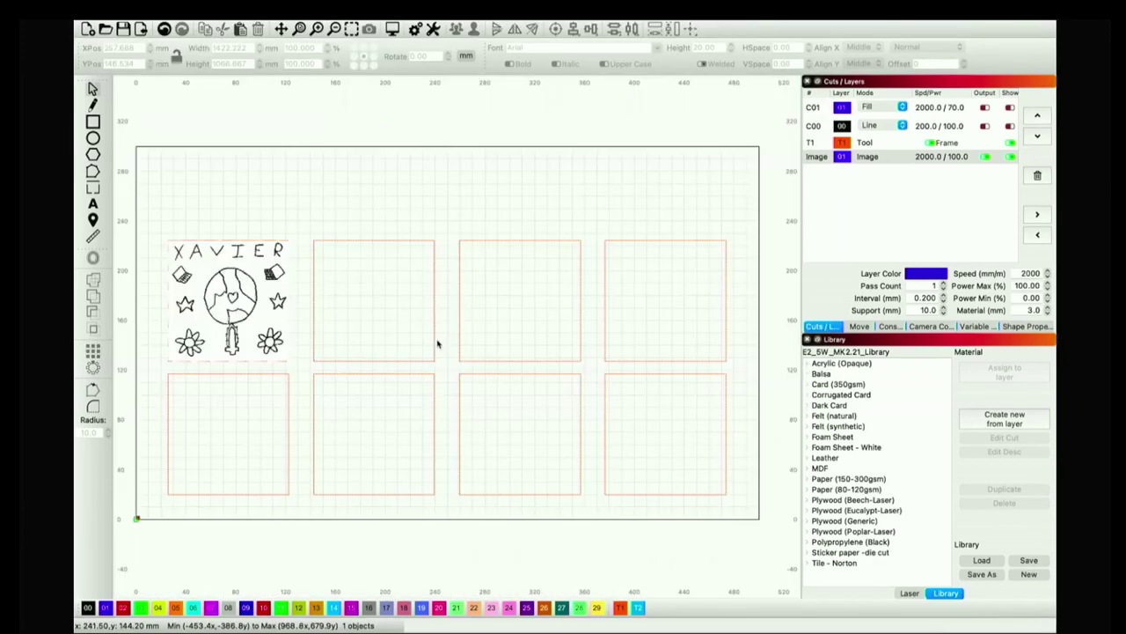
- Import the drawing photo IMG_5328.jpeg from the Tile images folder into the template
click(167, 26)
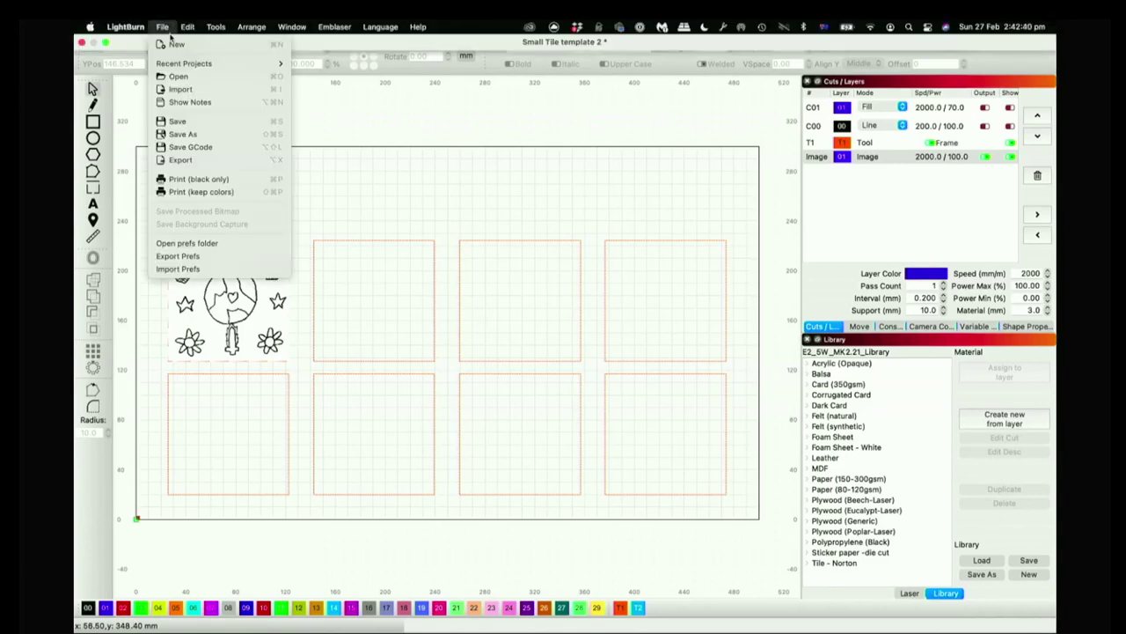
click(187, 89)
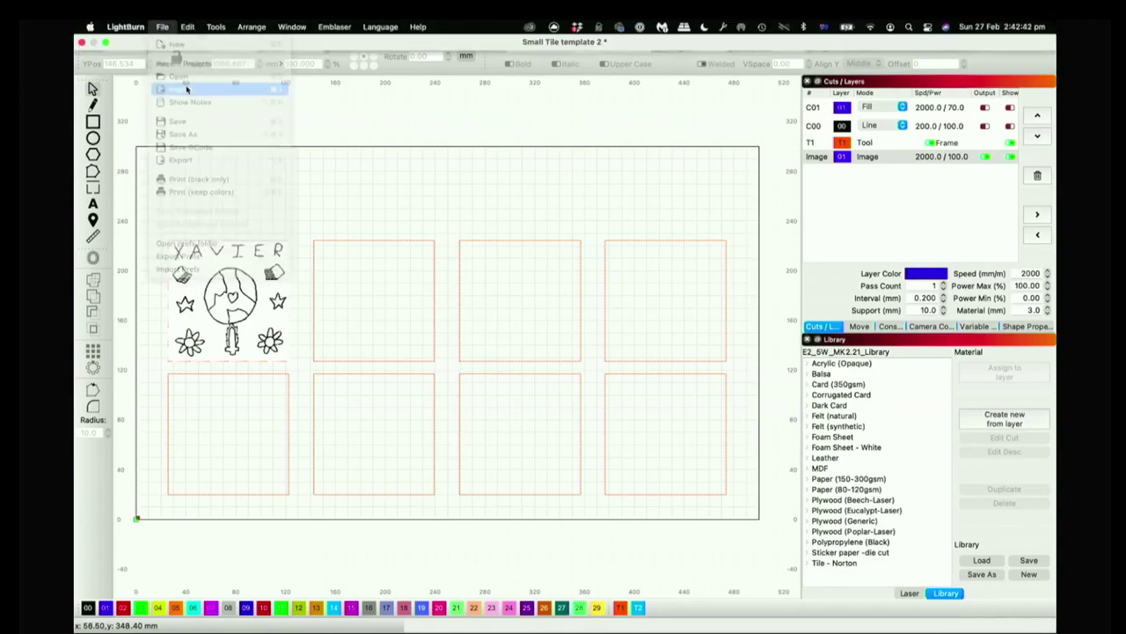
click(464, 178)
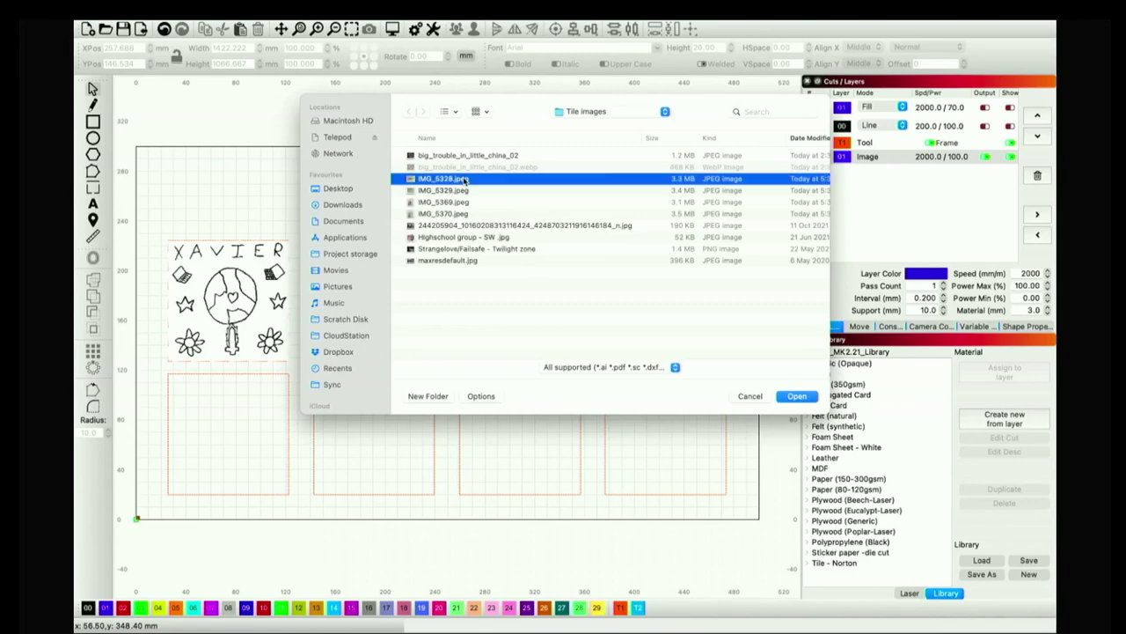
key(space)
key(Down)
key(Up)
key(space)
double_click(464, 179)
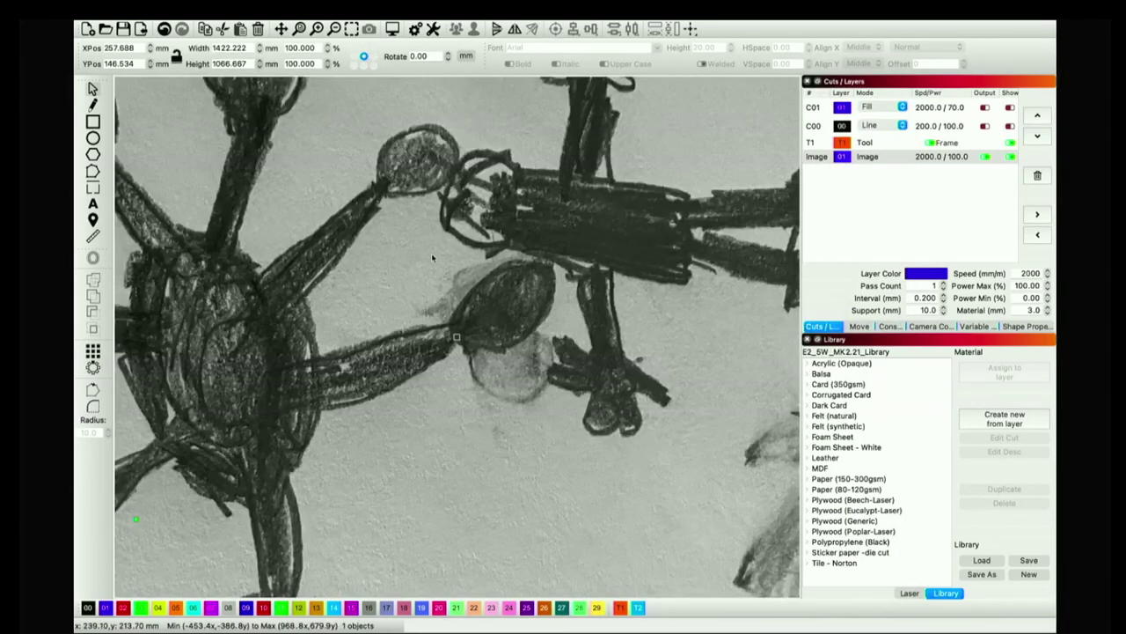
- Shrink the imported drawing to about 301 × 226 mm over the tile guides and rotate it a quarter turn clockwise to portrait
scroll(431, 253, up, 2)
scroll(432, 253, down, 3)
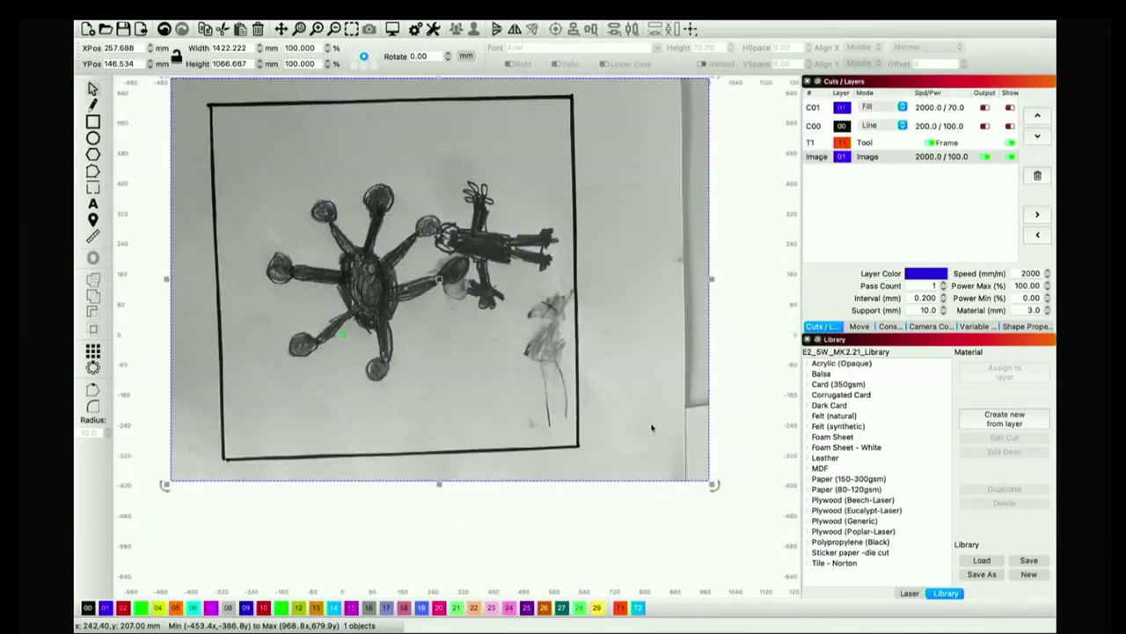
drag(710, 481, 218, 166)
drag(233, 121, 447, 280)
scroll(447, 280, up, 5)
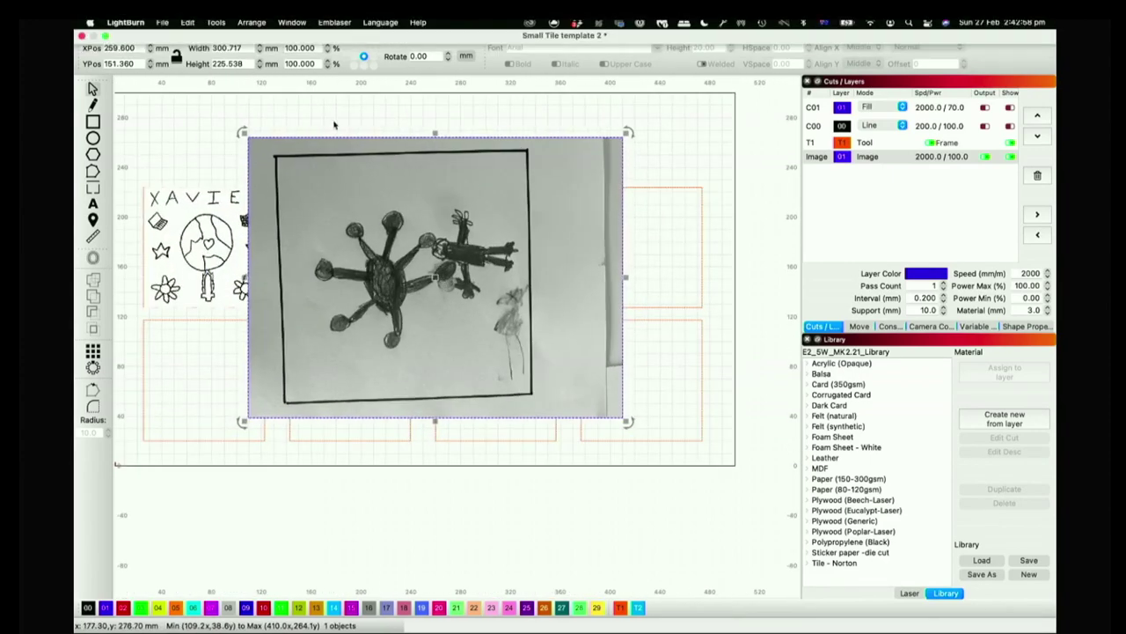
key(ctrl+shift+a)
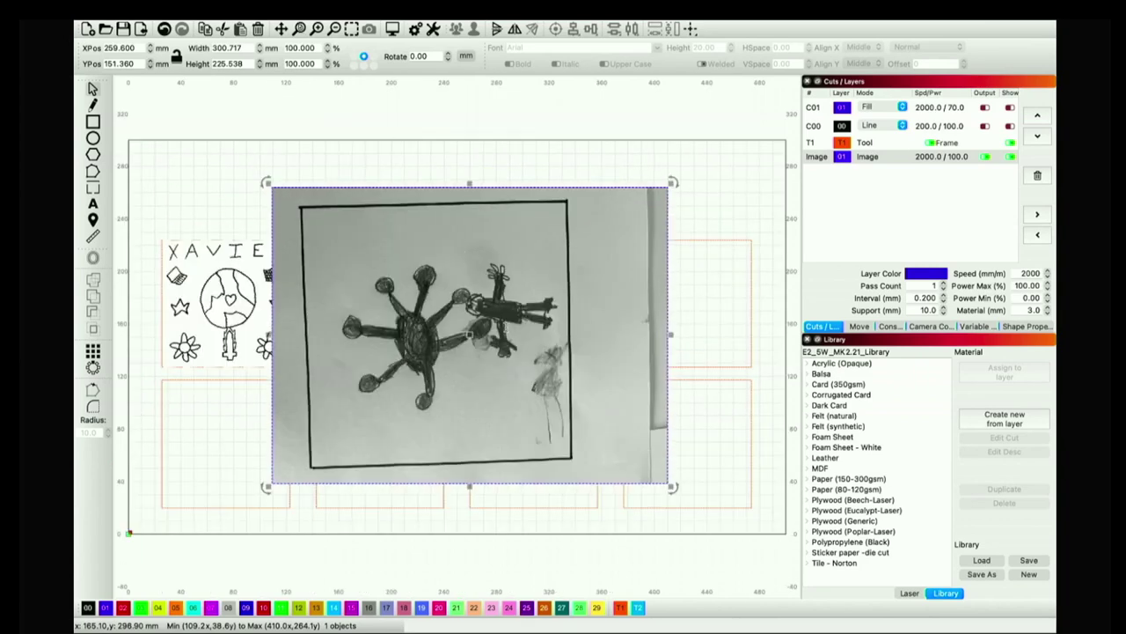
drag(672, 183, 509, 394)
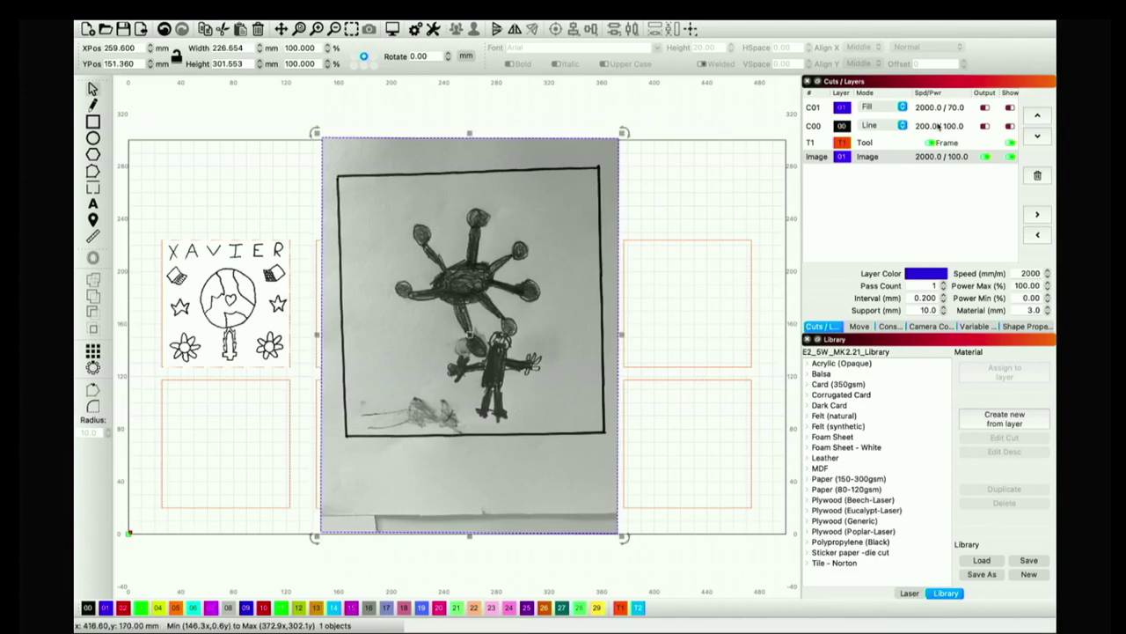
- Turn off the Image layer's output and fit the drawing over the second upper-row tile, slightly straightened, at about 119 × 156 mm
click(986, 156)
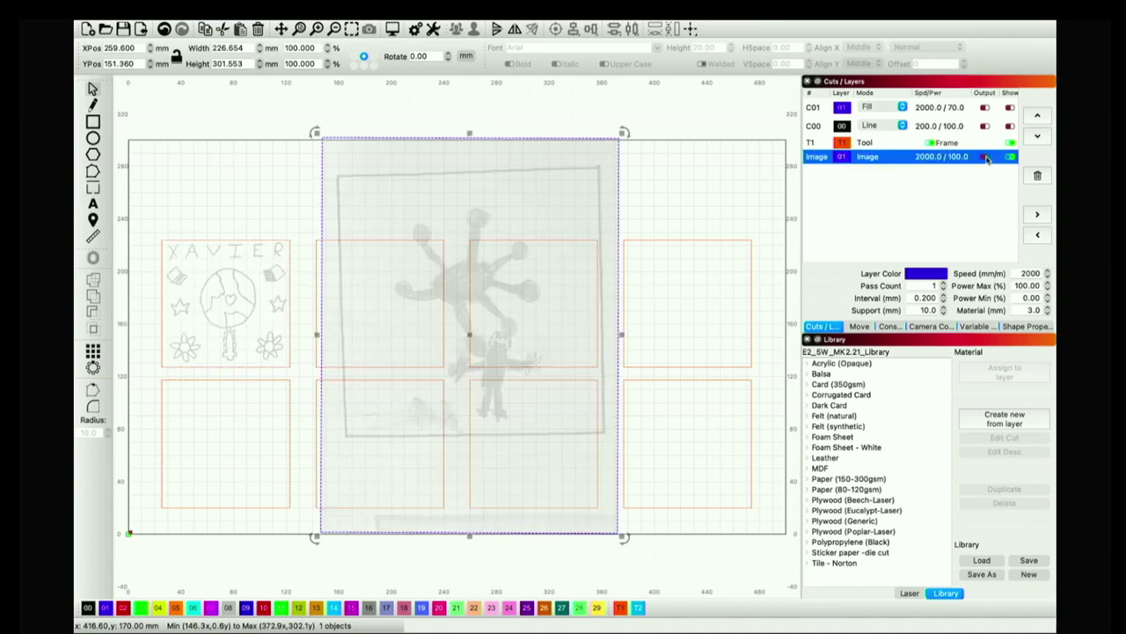
drag(623, 537, 392, 361)
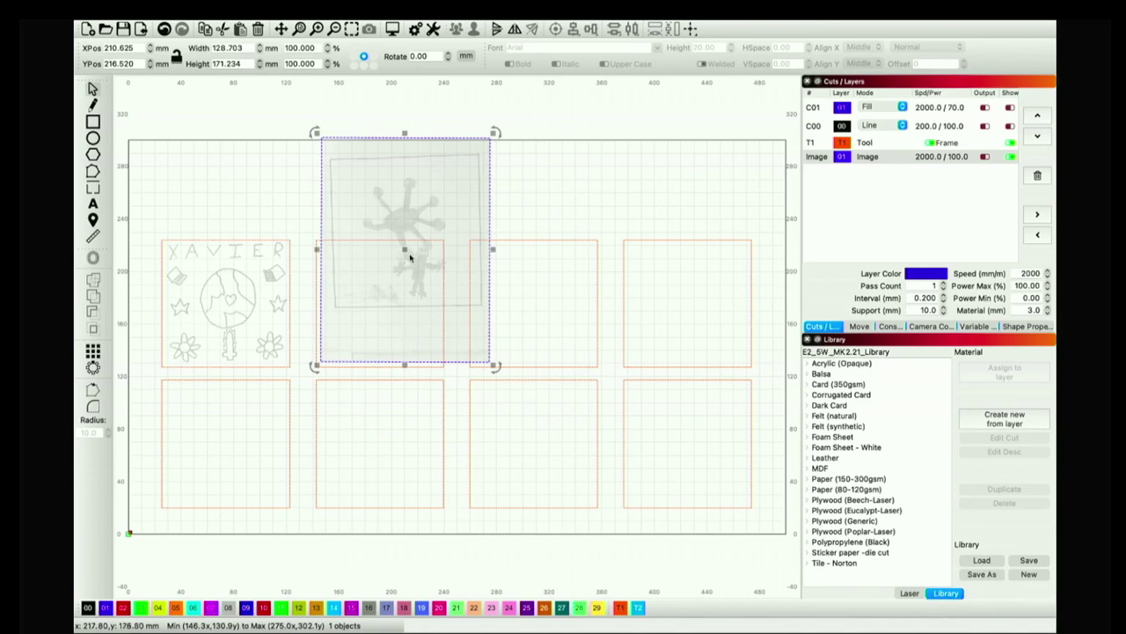
drag(404, 249, 388, 313)
drag(471, 198, 461, 221)
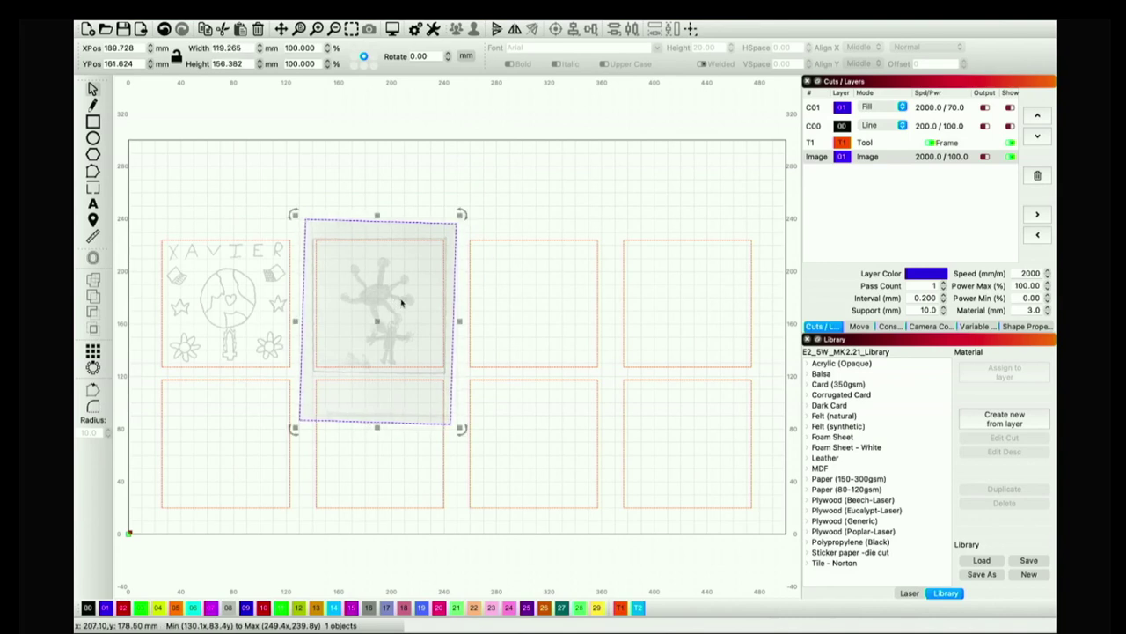
- Mask the drawing with the second upper-row tile's outline and turn the Image layer's output back on
click(467, 297)
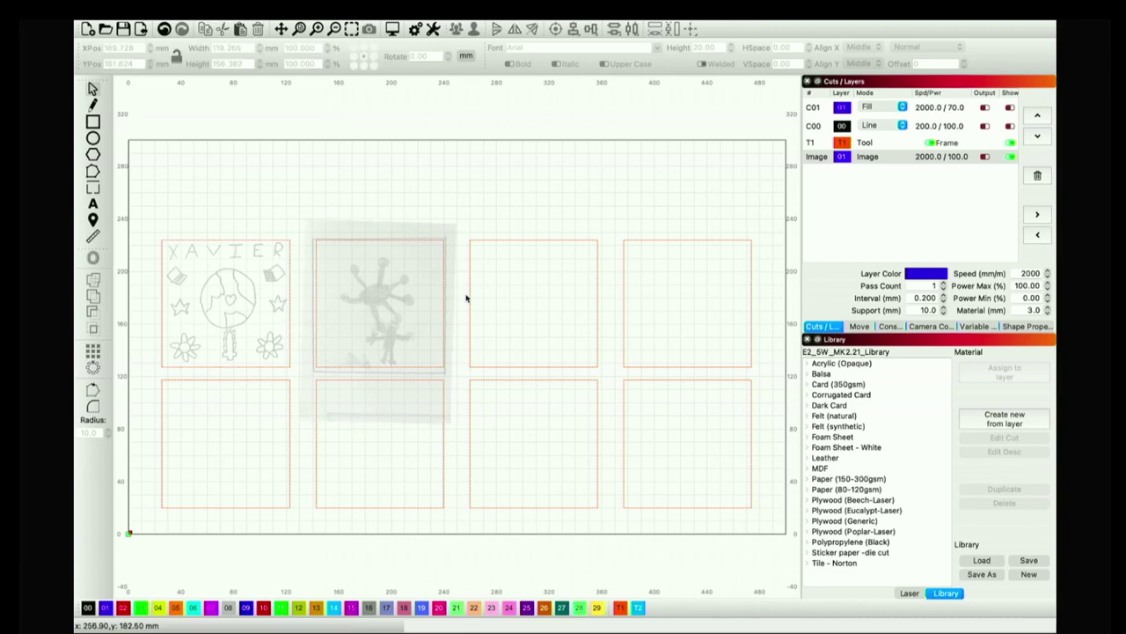
click(347, 240)
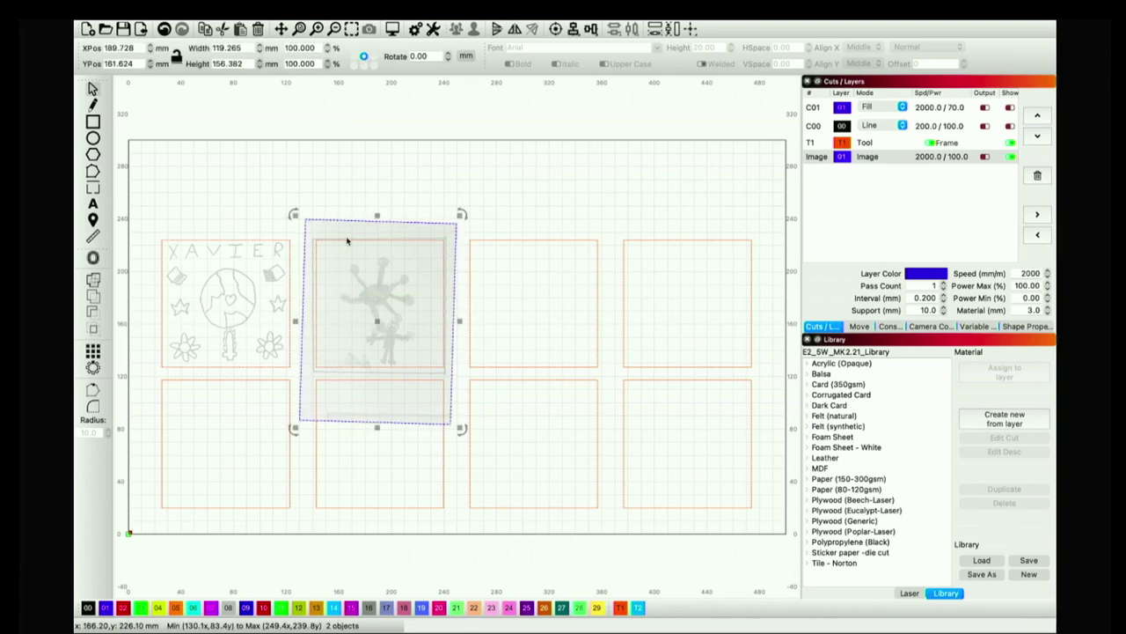
right_click(390, 273)
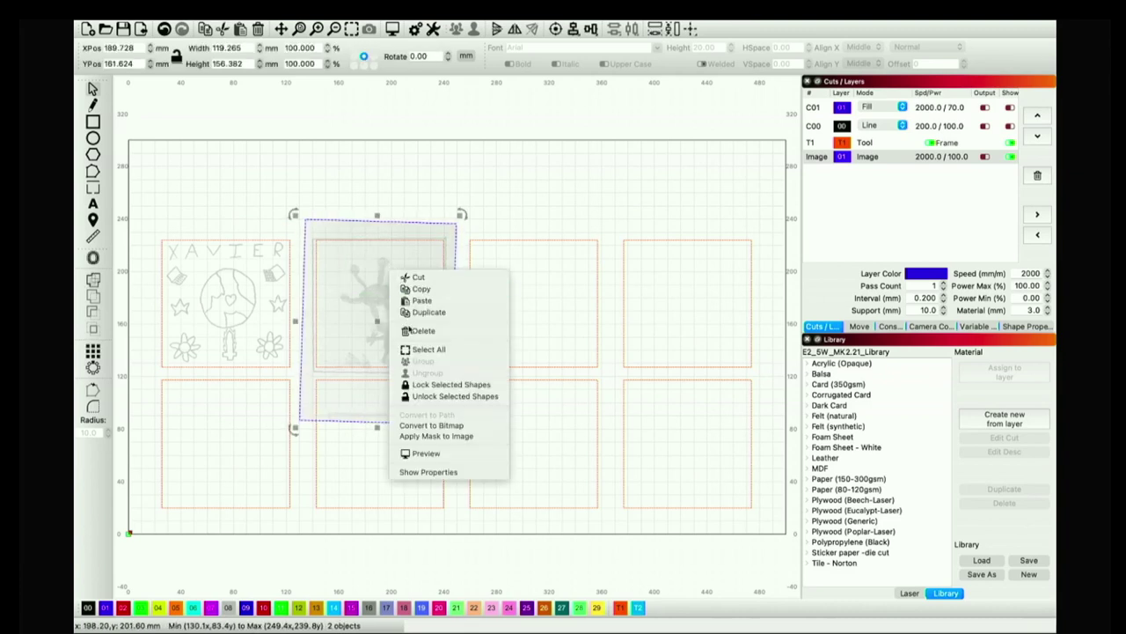
click(478, 441)
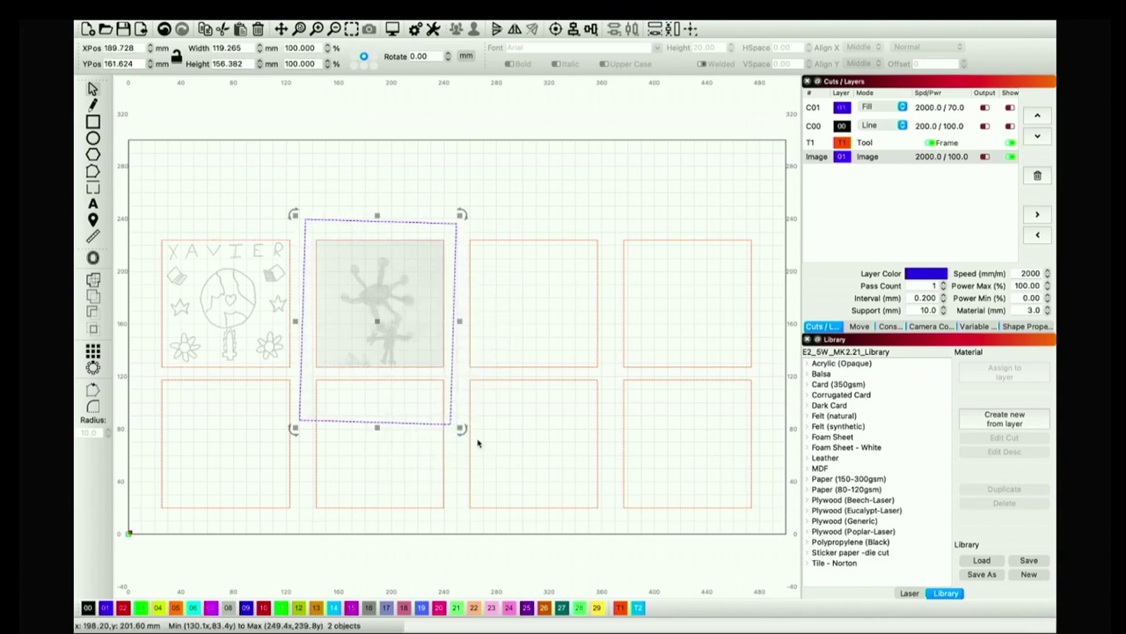
click(989, 162)
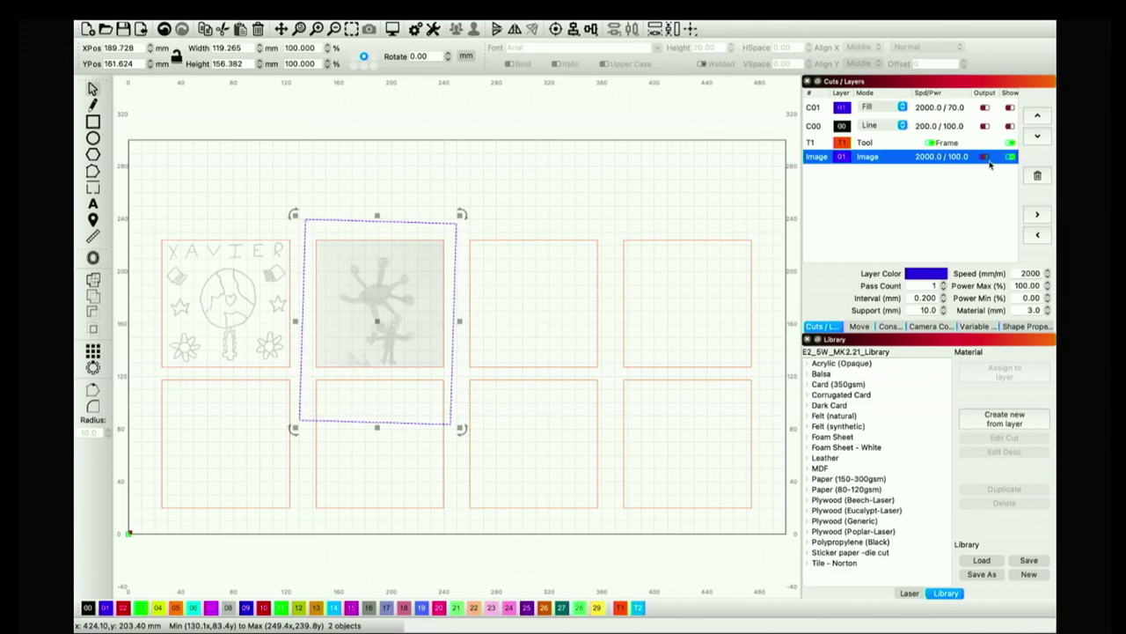
click(986, 158)
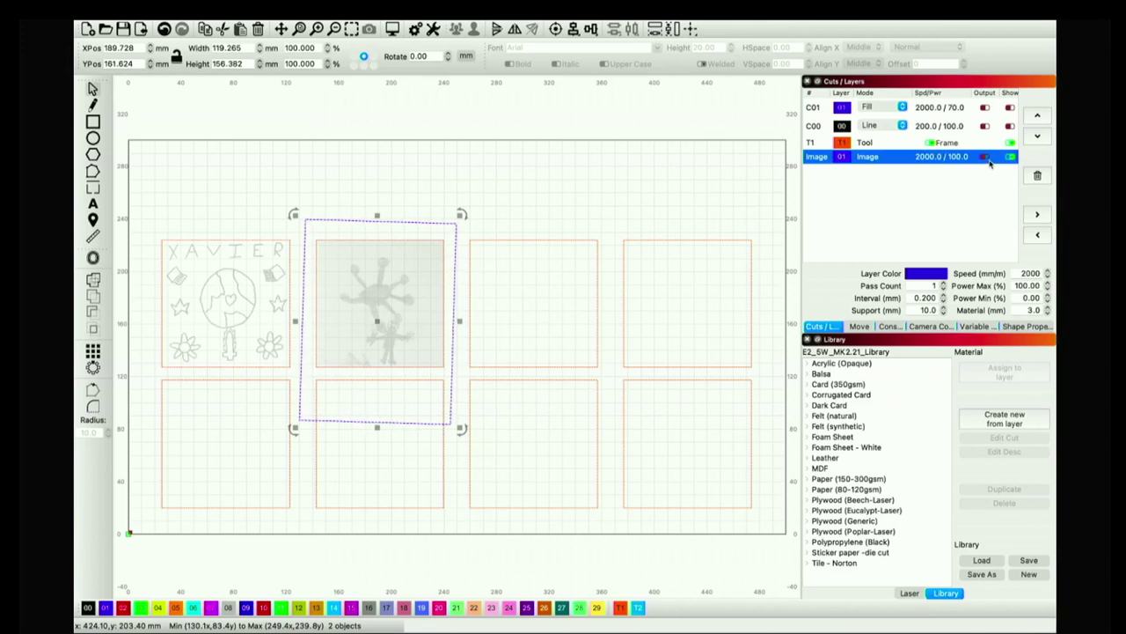
click(627, 195)
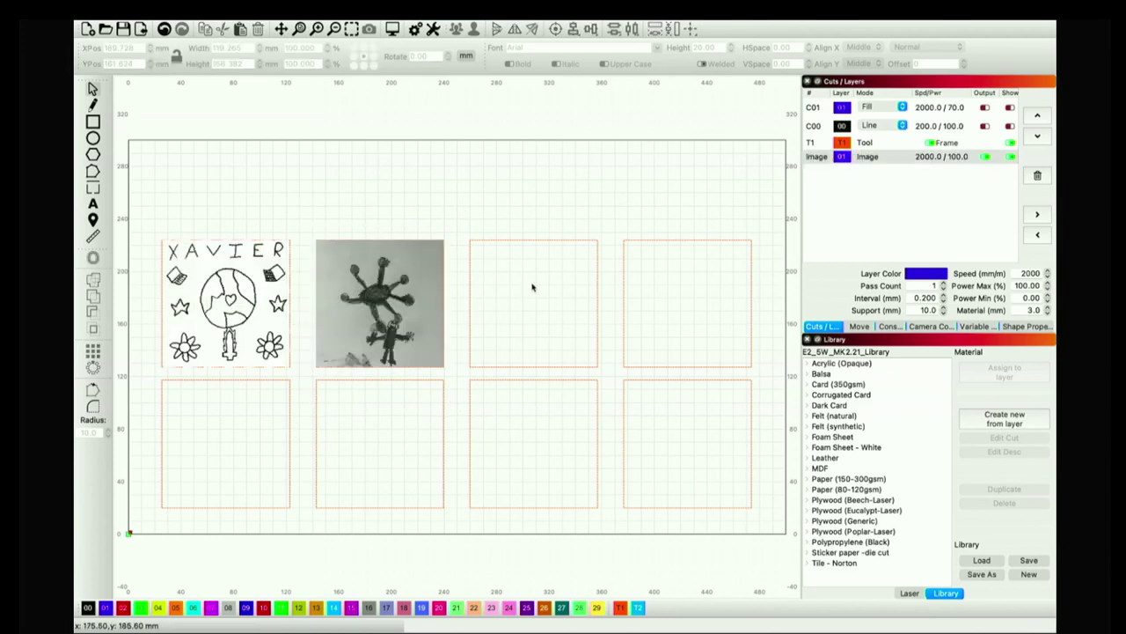
- Flatten the second drawing's image mask and lock the cropped image in place on its tile
click(390, 298)
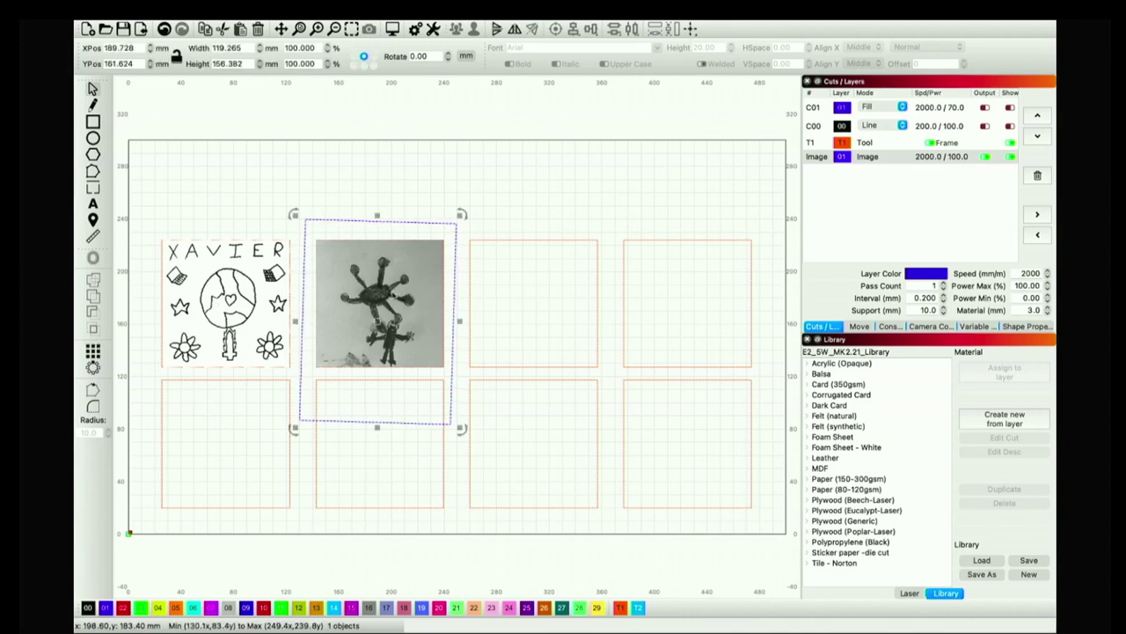
click(428, 193)
scroll(360, 340, up, 5)
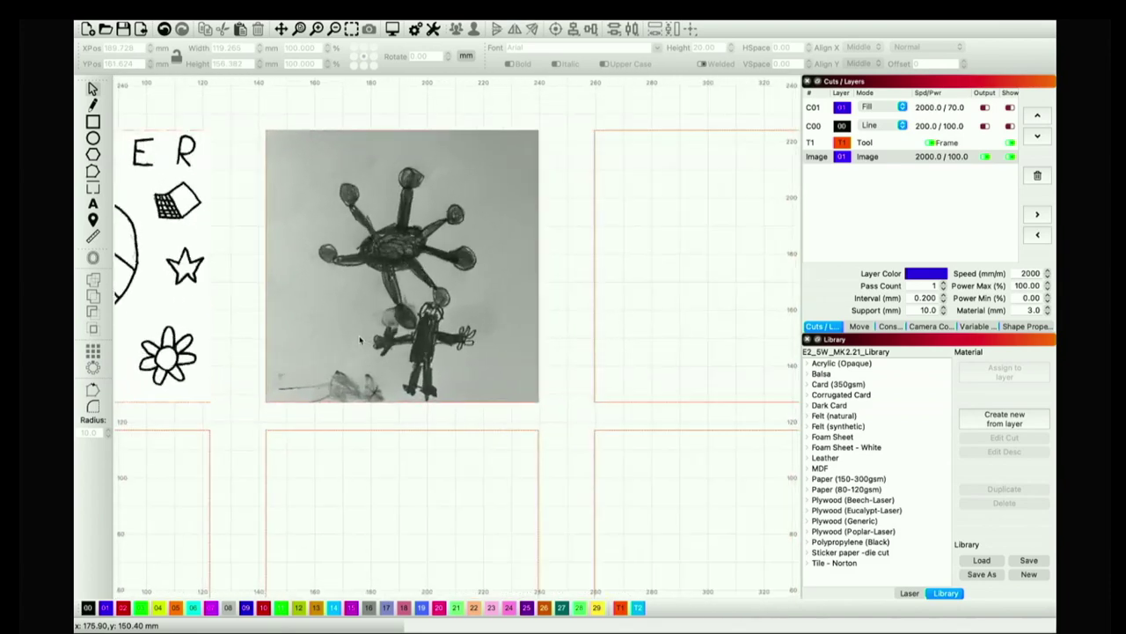
right_click(495, 286)
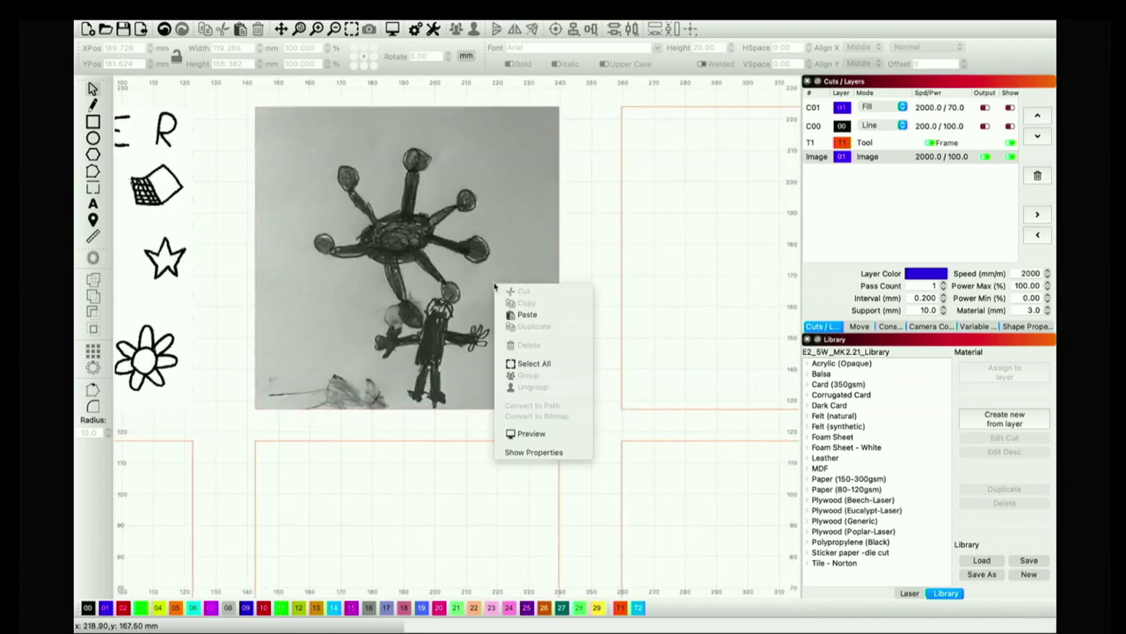
click(595, 186)
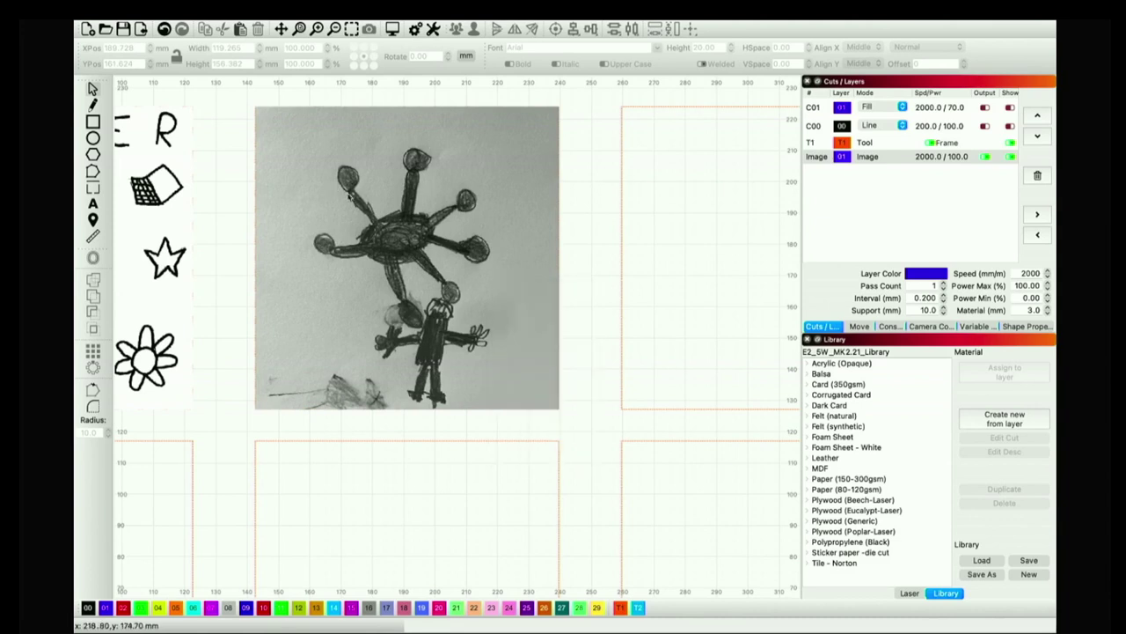
right_click(455, 244)
click(588, 222)
click(245, 157)
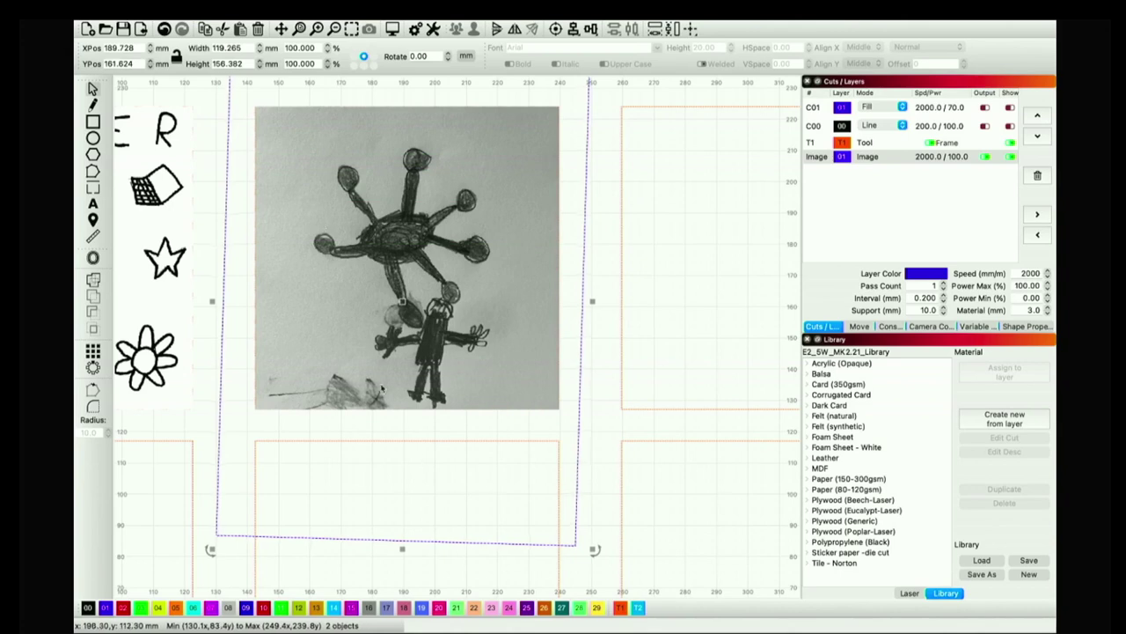
right_click(371, 337)
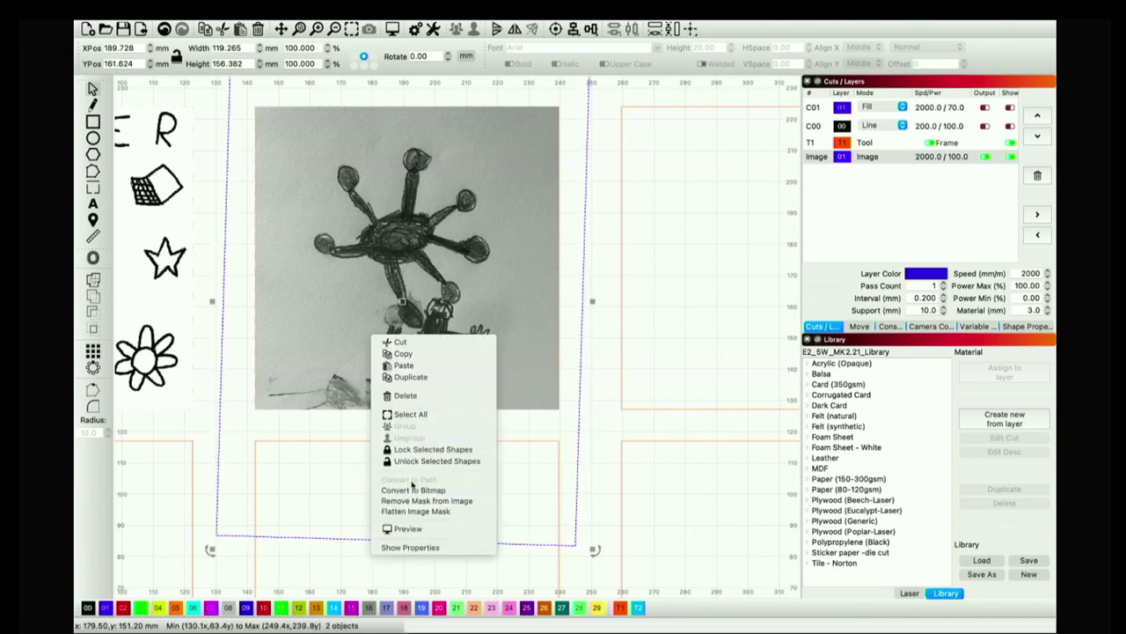
click(419, 510)
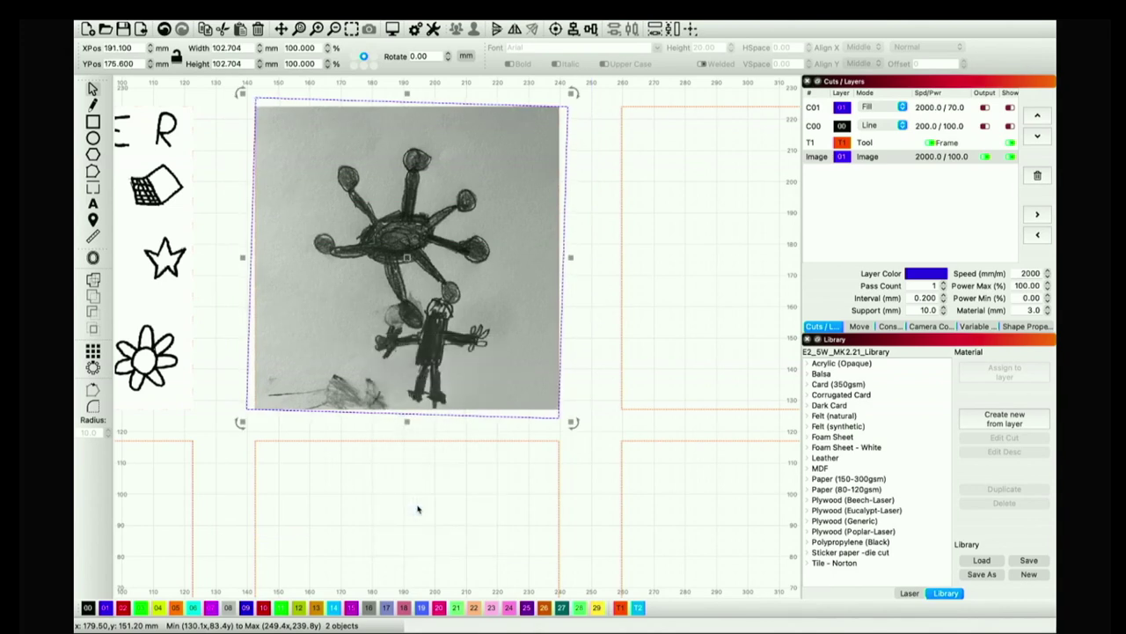
right_click(483, 345)
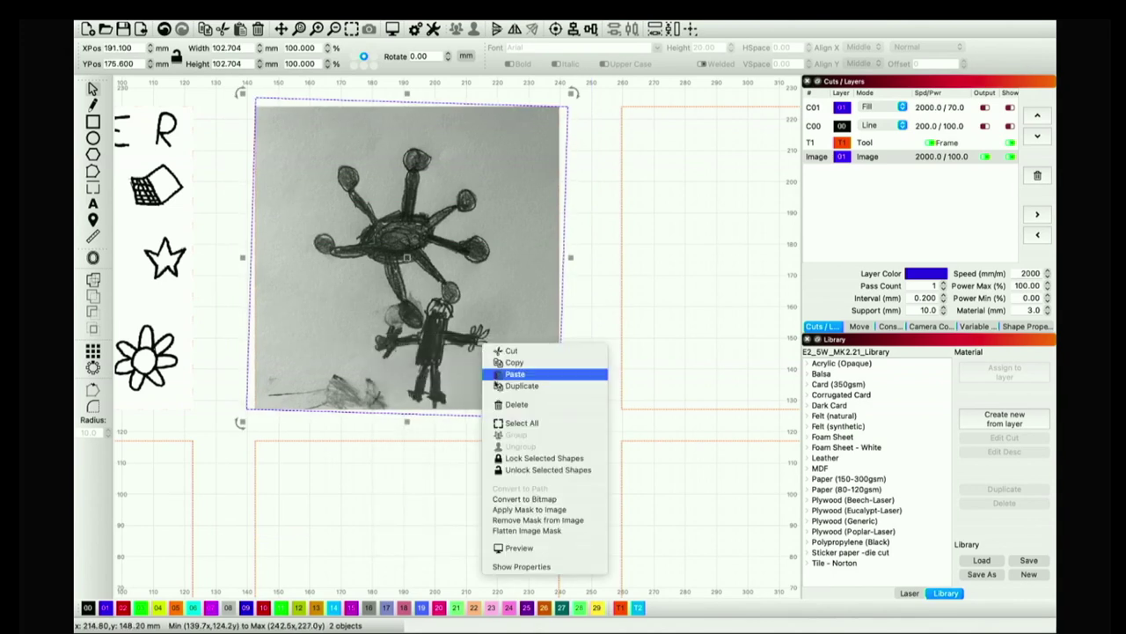
click(517, 460)
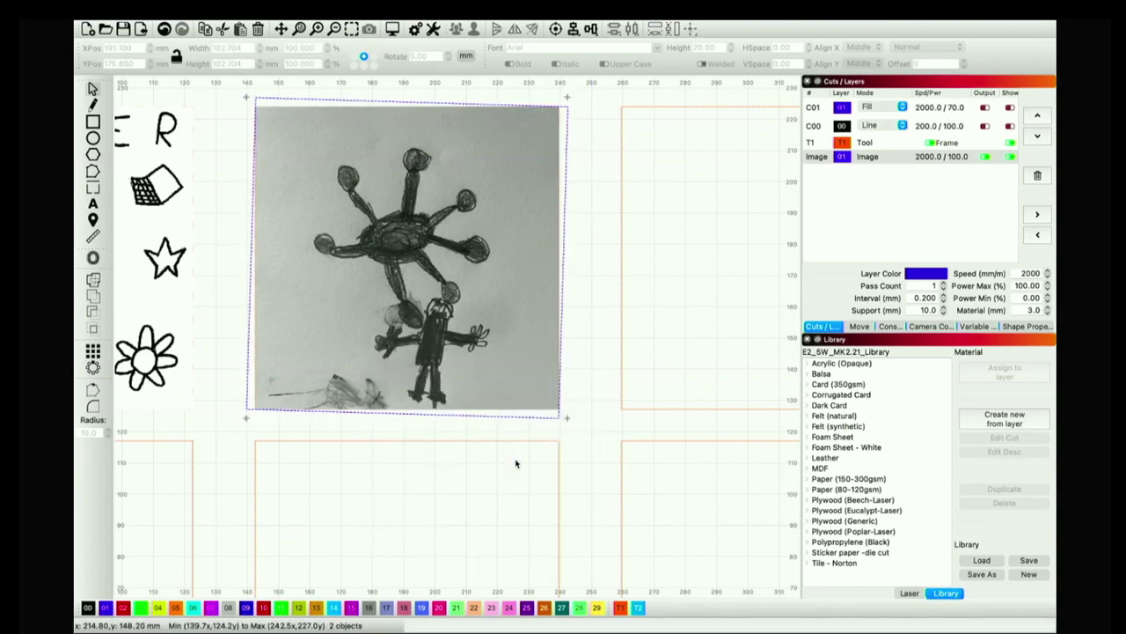
- Adjust the second tile's cropped drawing to contrast 21, leaving Grayscale mode and Negative Image on
right_click(495, 333)
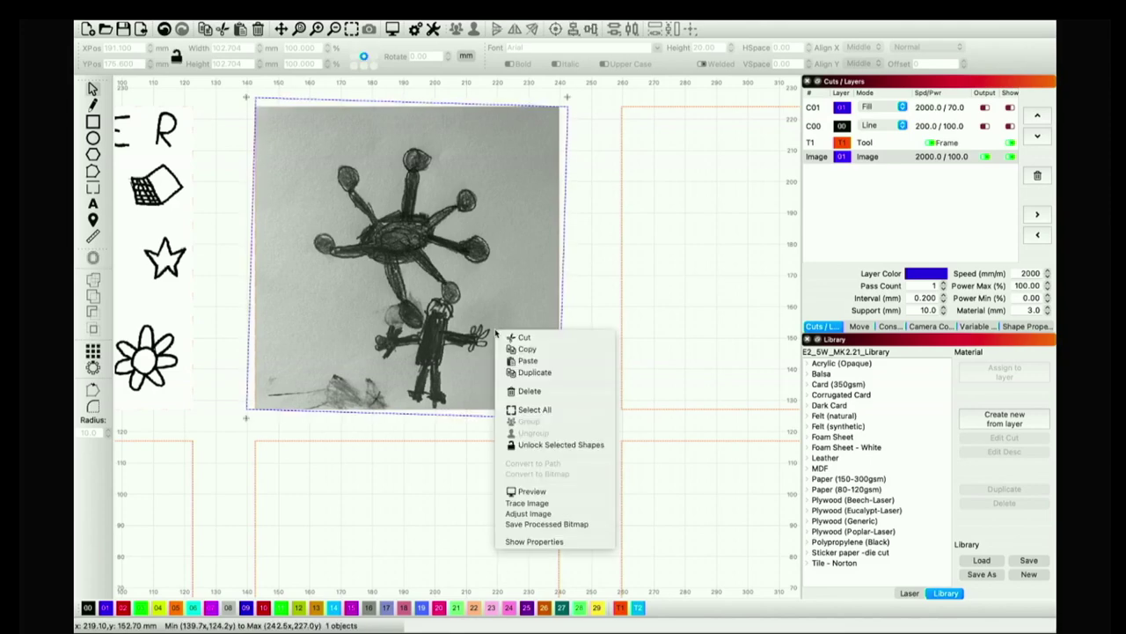
click(529, 513)
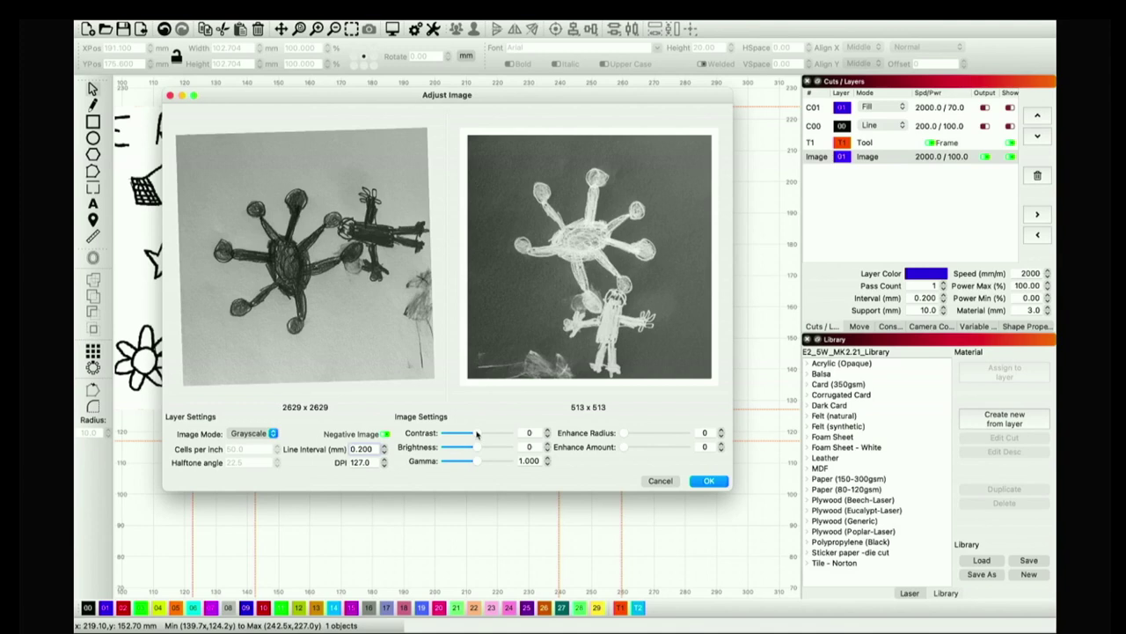
mouse_move(476, 434)
mouse_down()
mouse_move(453, 432)
mouse_move(489, 433)
mouse_up()
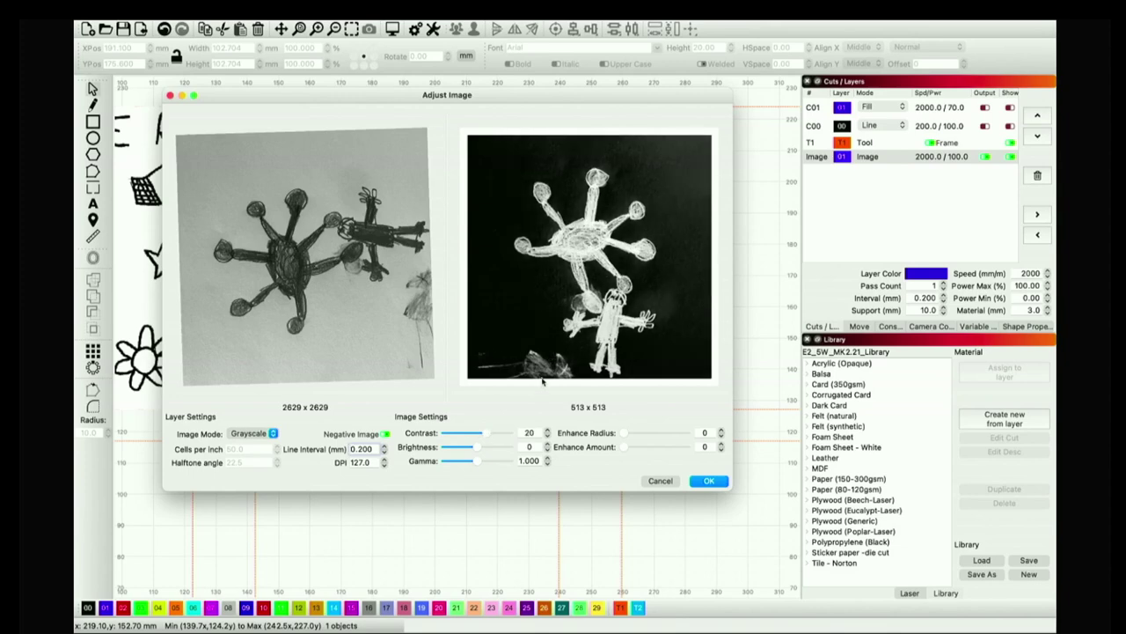
scroll(542, 381, up, 3)
scroll(576, 348, down, 5)
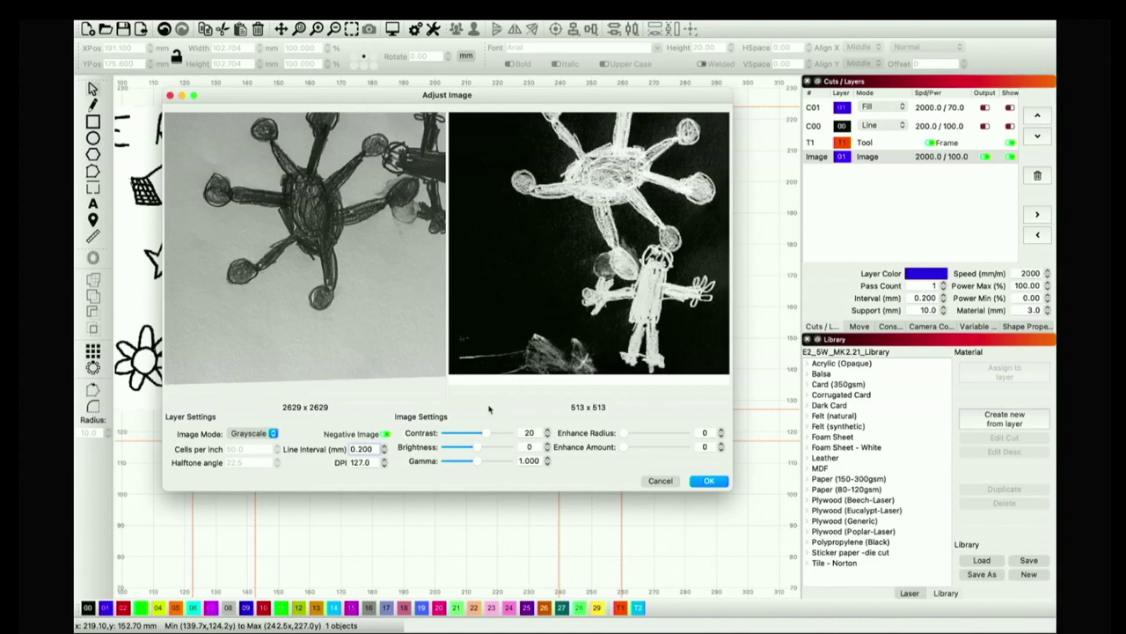
drag(483, 434, 486, 437)
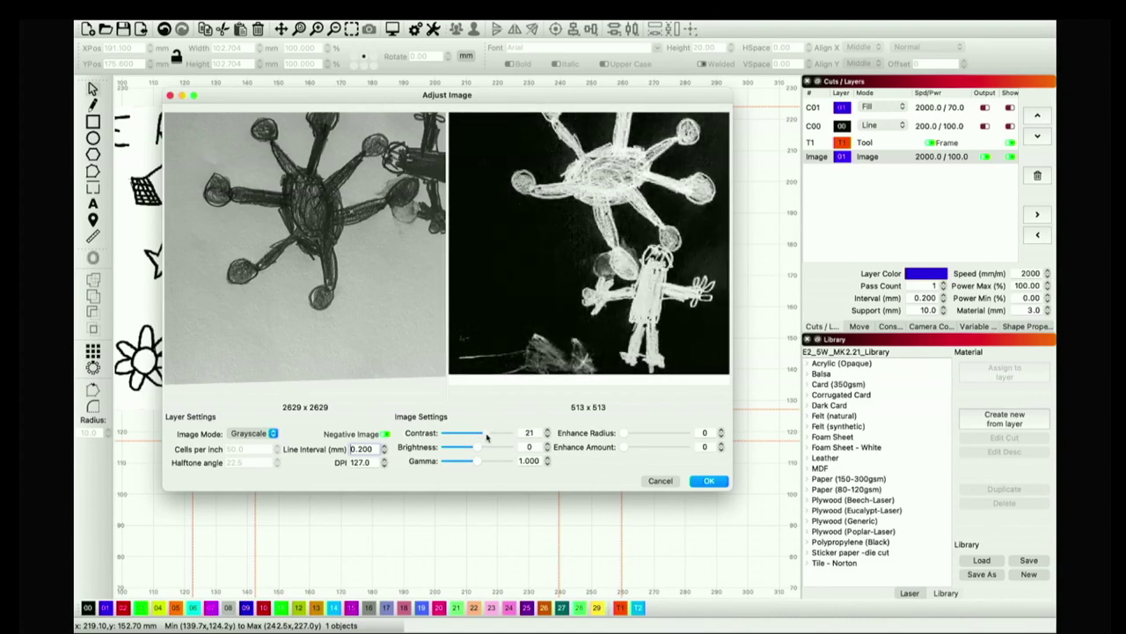
click(709, 481)
- Deselect the adjusted drawing and preview the engraving of both upper-row tiles
scroll(485, 452, down, 3)
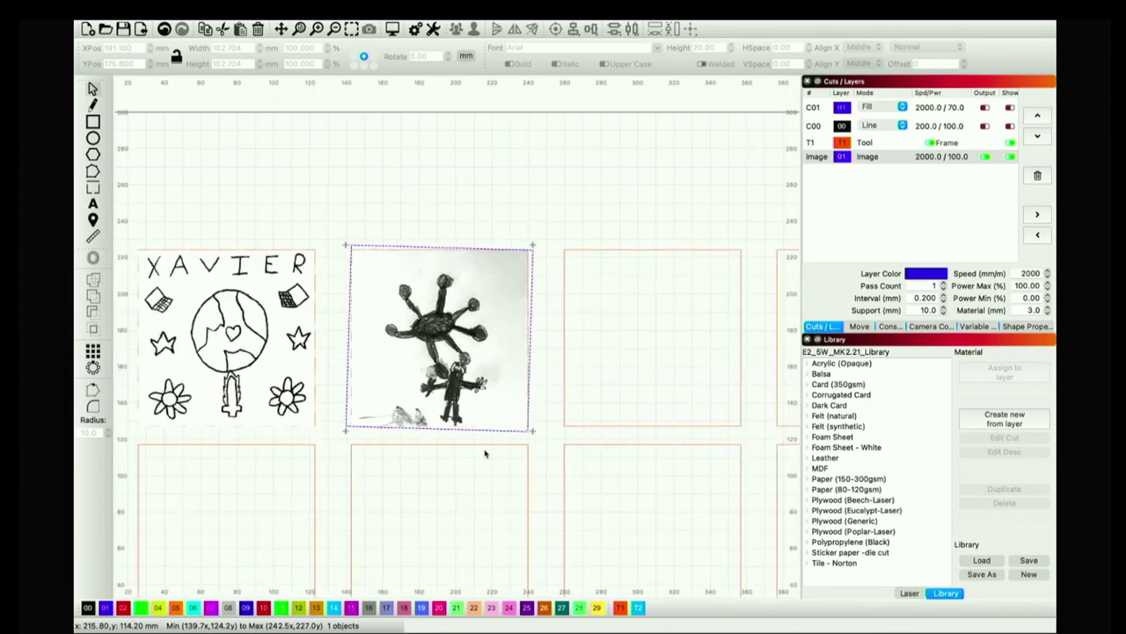
scroll(484, 452, down, 2)
click(539, 391)
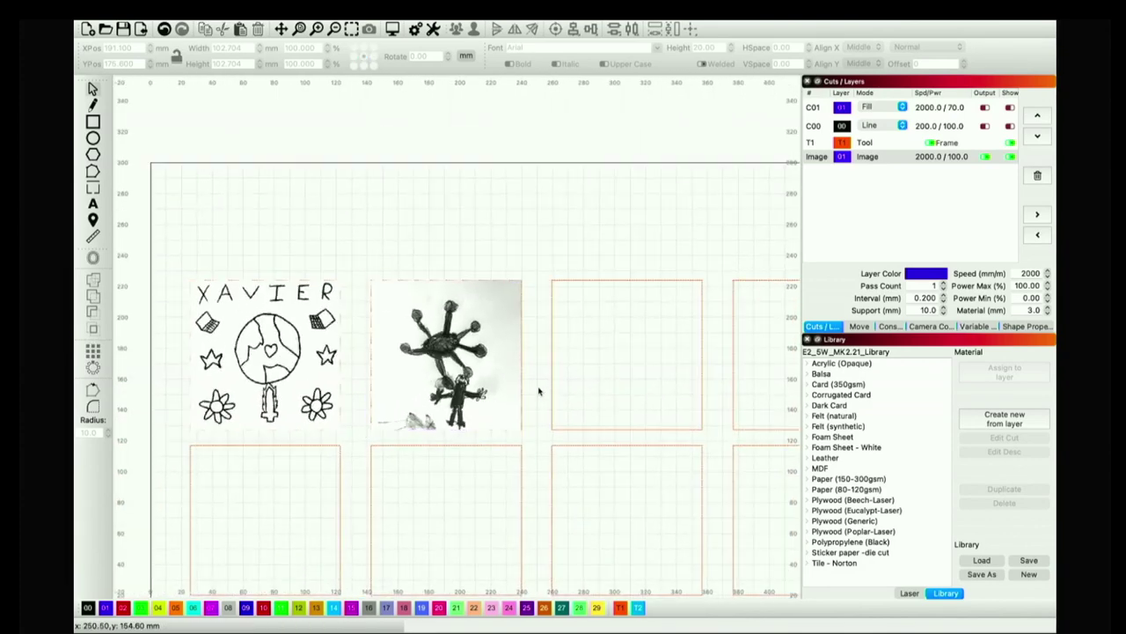
click(392, 29)
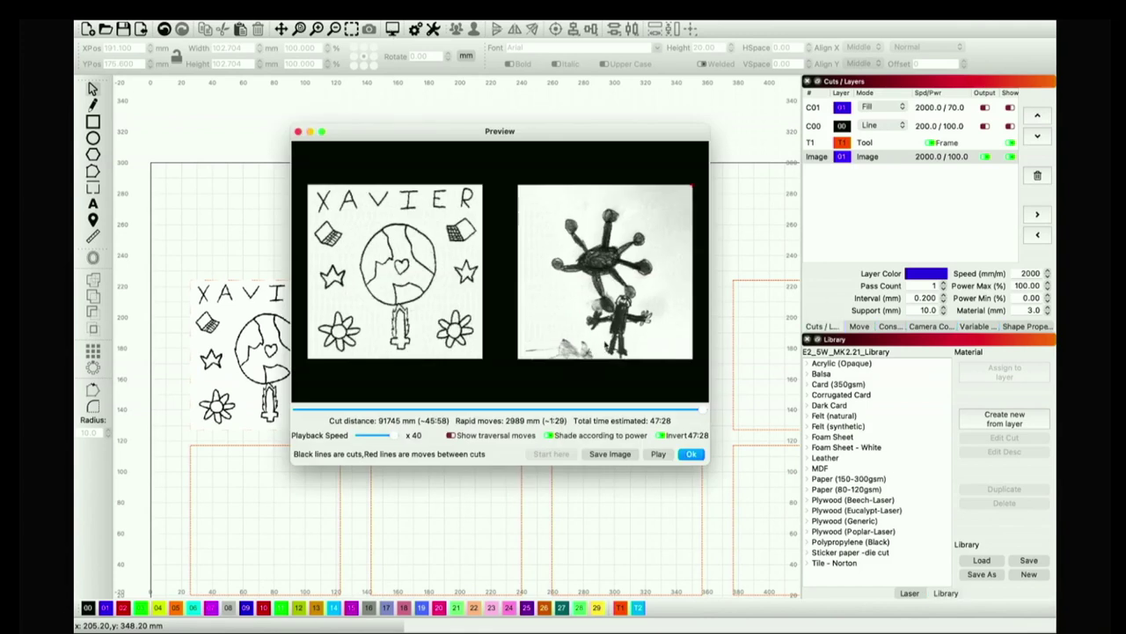
- Close the engraving preview and bring the picture "Highschool group - SW .jpg" from Tile images into the project
click(692, 453)
scroll(555, 448, down, 3)
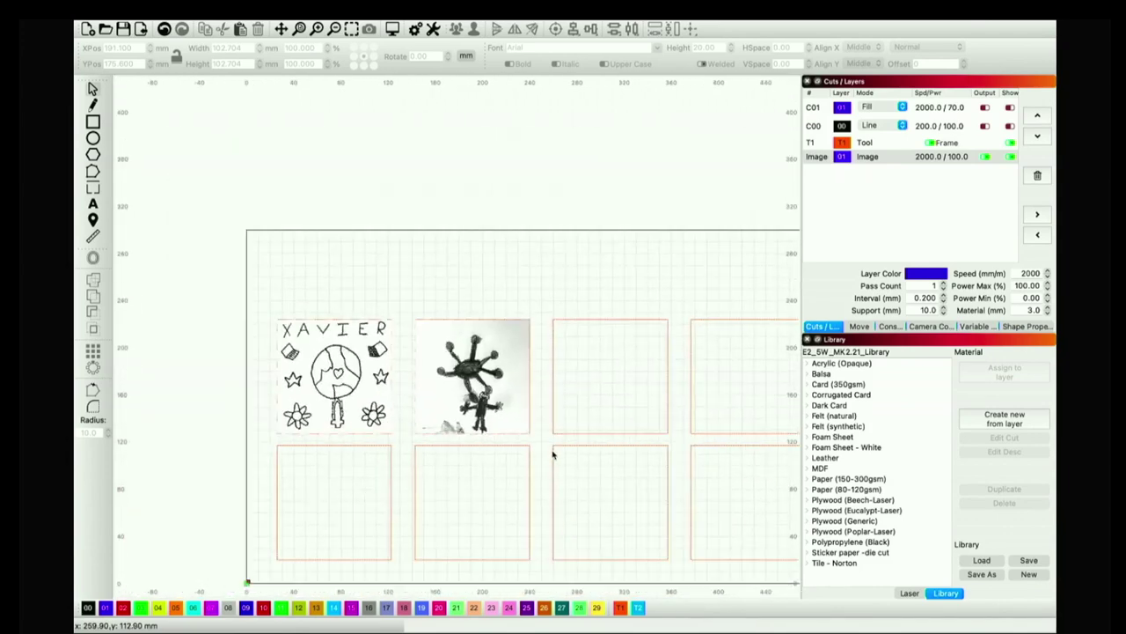
click(300, 29)
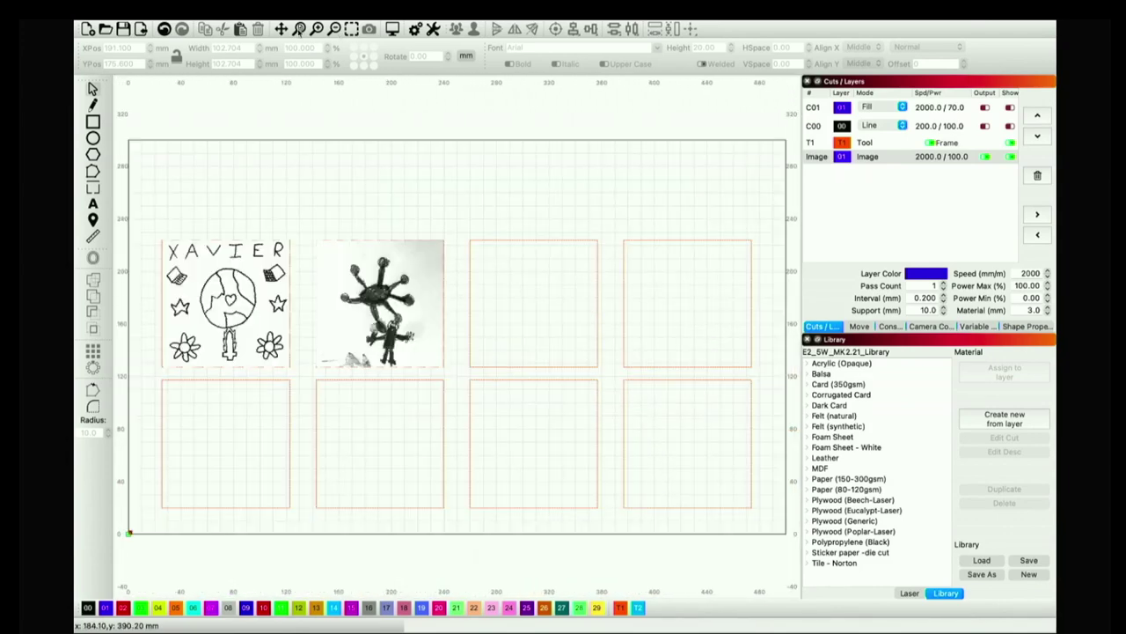
click(162, 25)
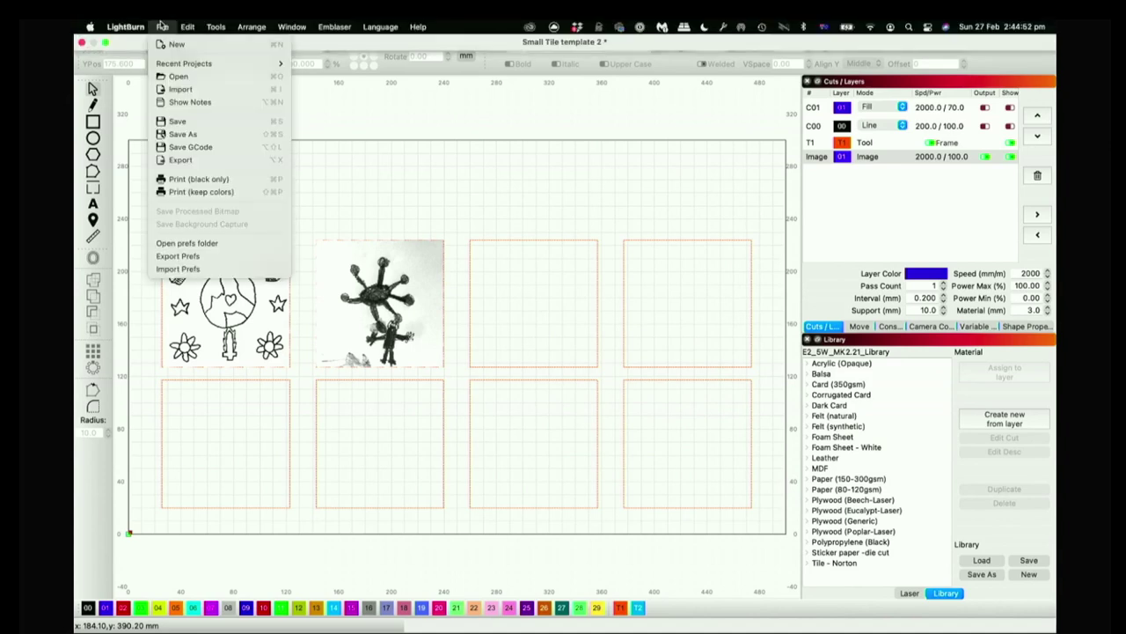
click(179, 77)
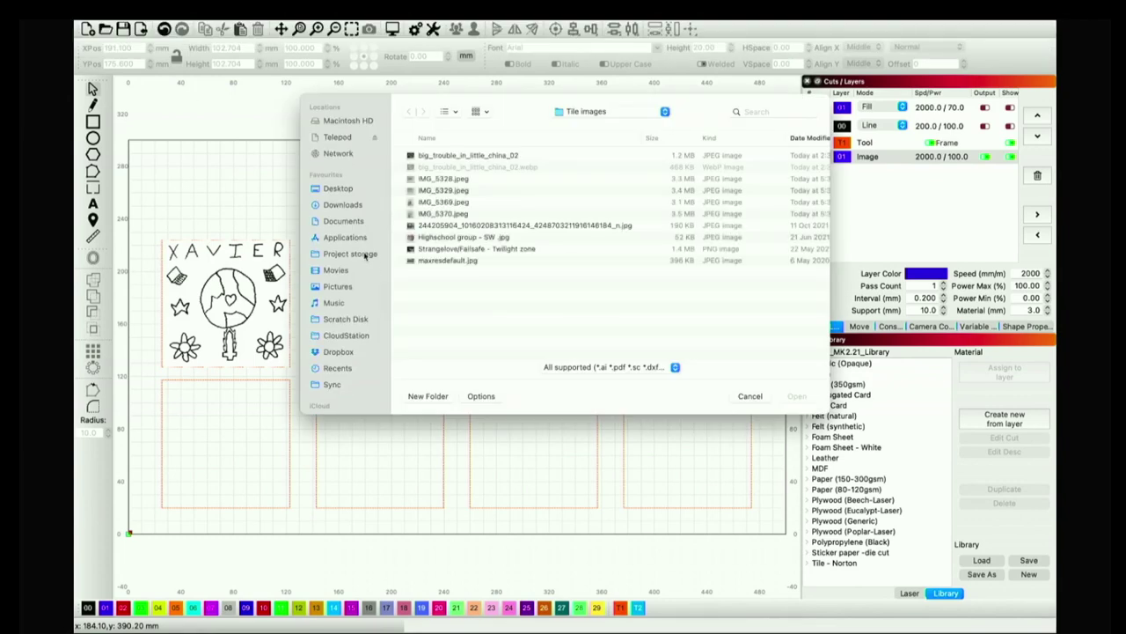
click(457, 238)
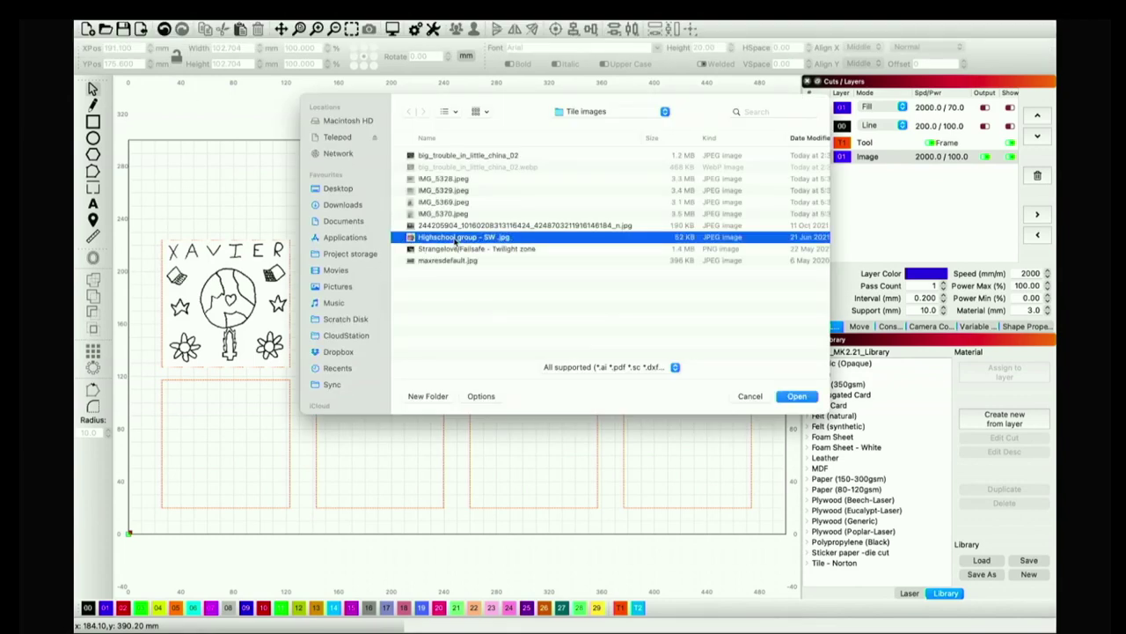
double_click(457, 238)
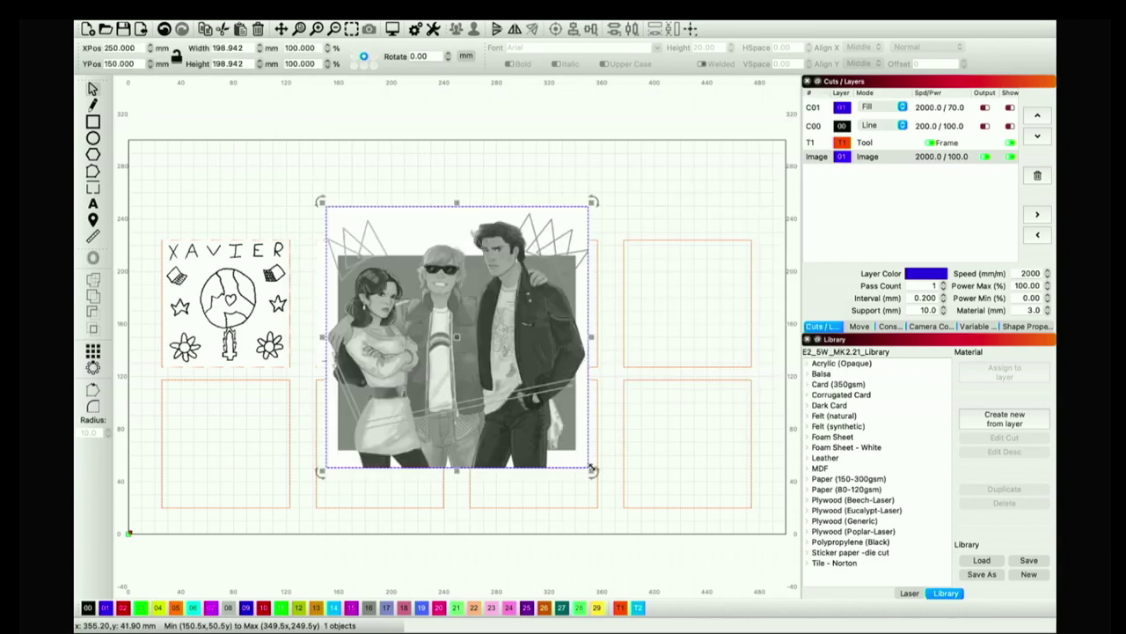
- Place the imported picture over the third upper-row tile at about 106 mm wide and assign it to layer 05
drag(593, 471, 493, 382)
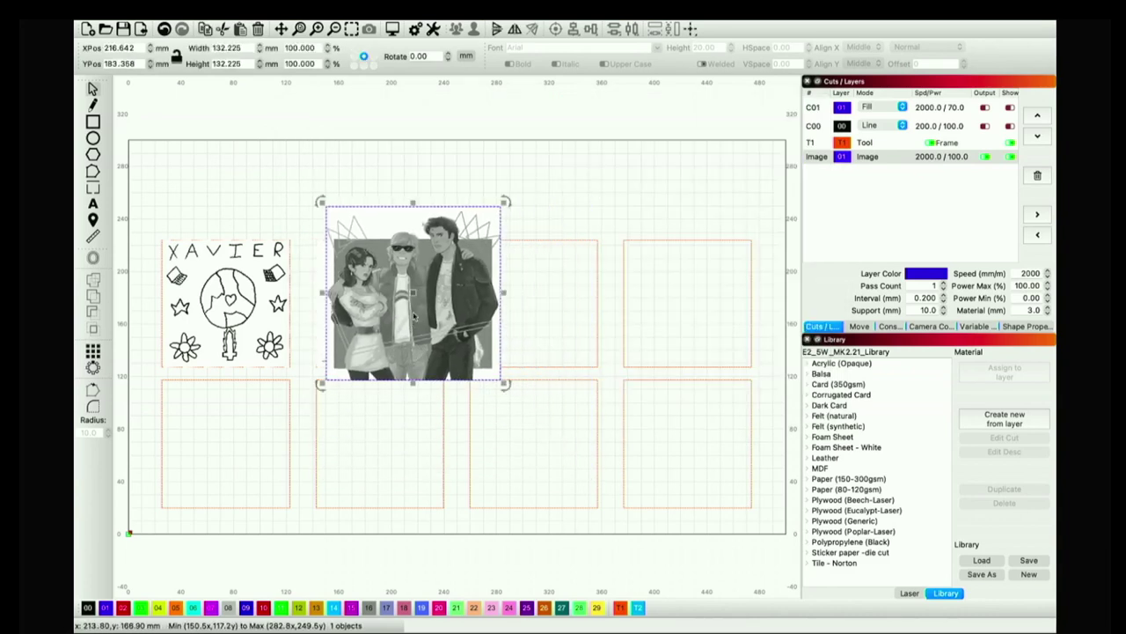
mouse_move(411, 311)
mouse_down()
mouse_move(587, 326)
mouse_move(545, 313)
mouse_up()
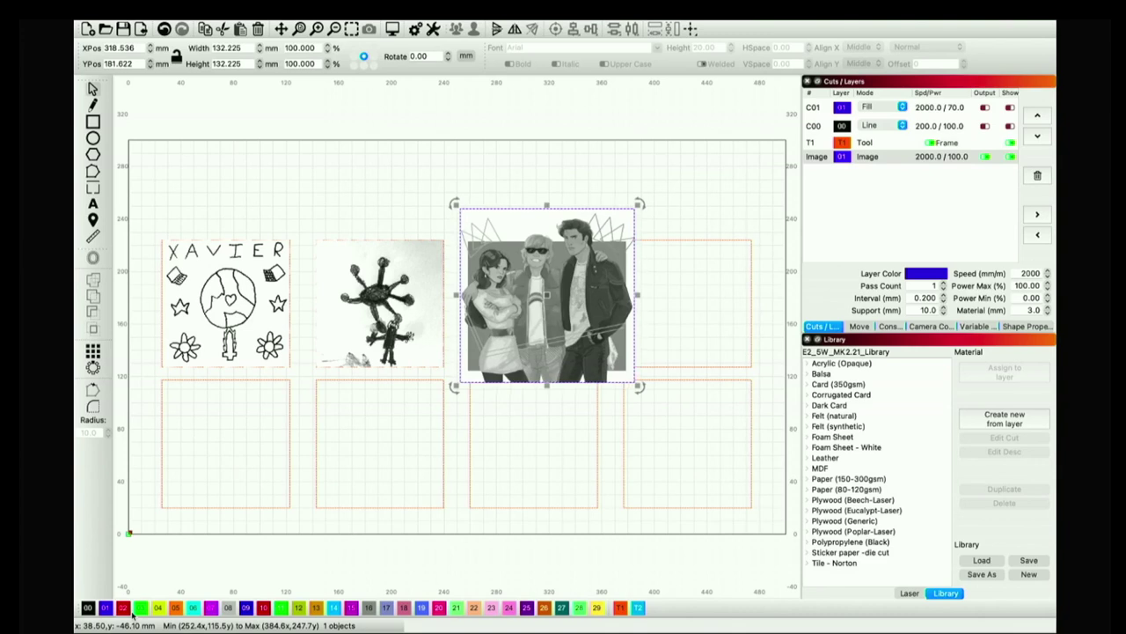
click(176, 607)
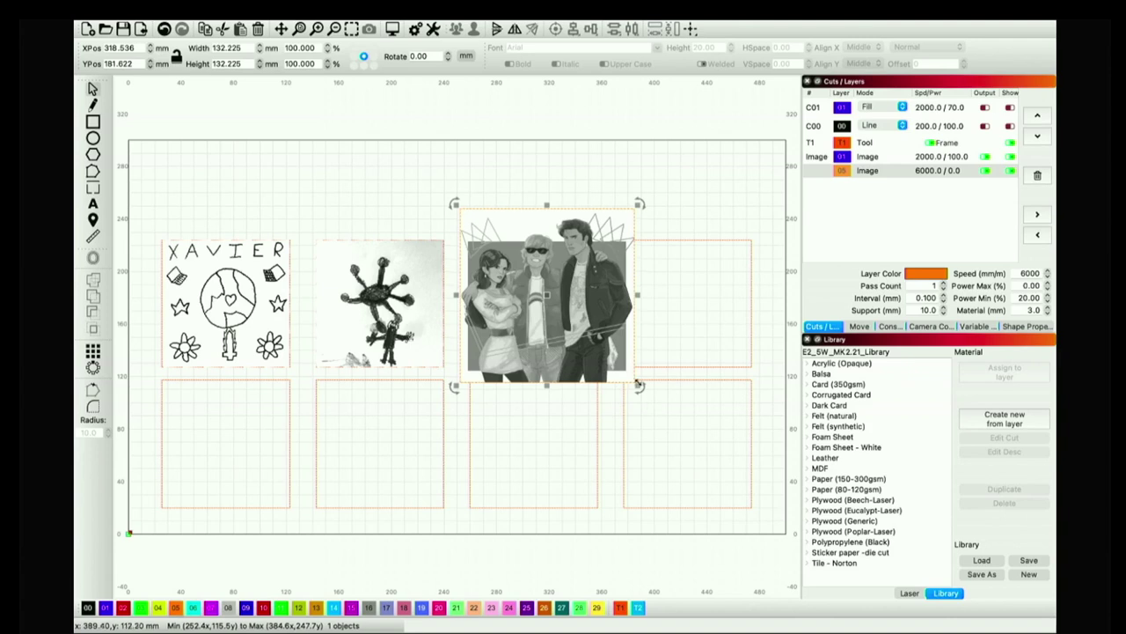
drag(639, 385, 570, 343)
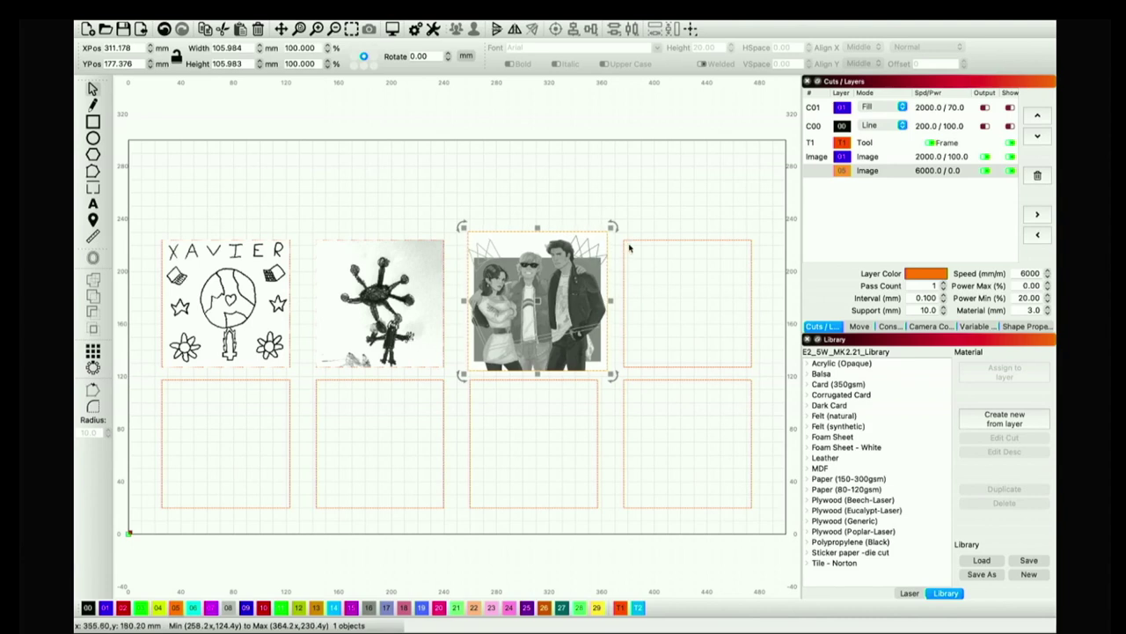
- Add the third tile's outline to the picture selection and turn off the output of the layer 05 Image entry
shift+click(574, 255)
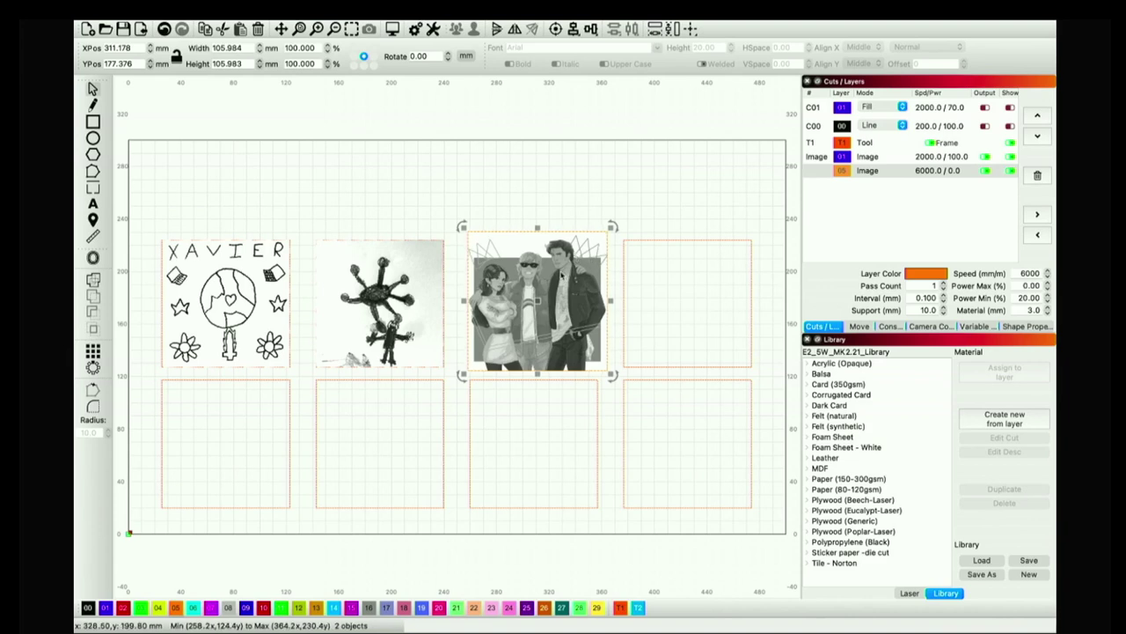
scroll(560, 281, down, 1)
click(987, 170)
click(987, 172)
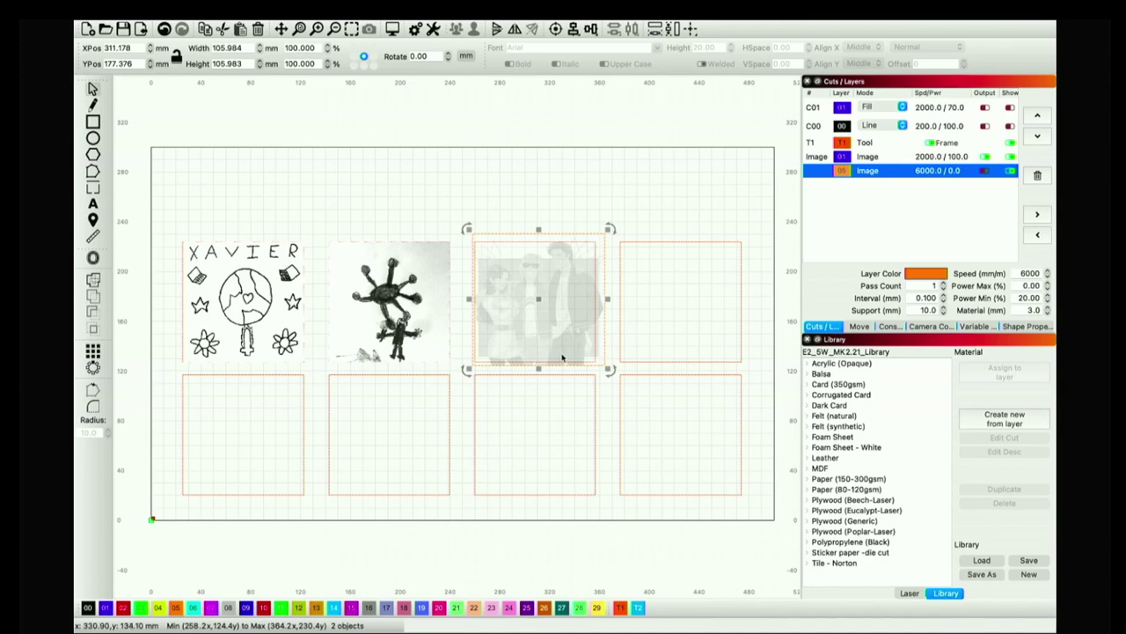
- Scale and move the picture to about 98.4 x 98.8 mm so it fits the third upper-row tile's outline
scroll(561, 358, up, 2)
scroll(562, 358, up, 1)
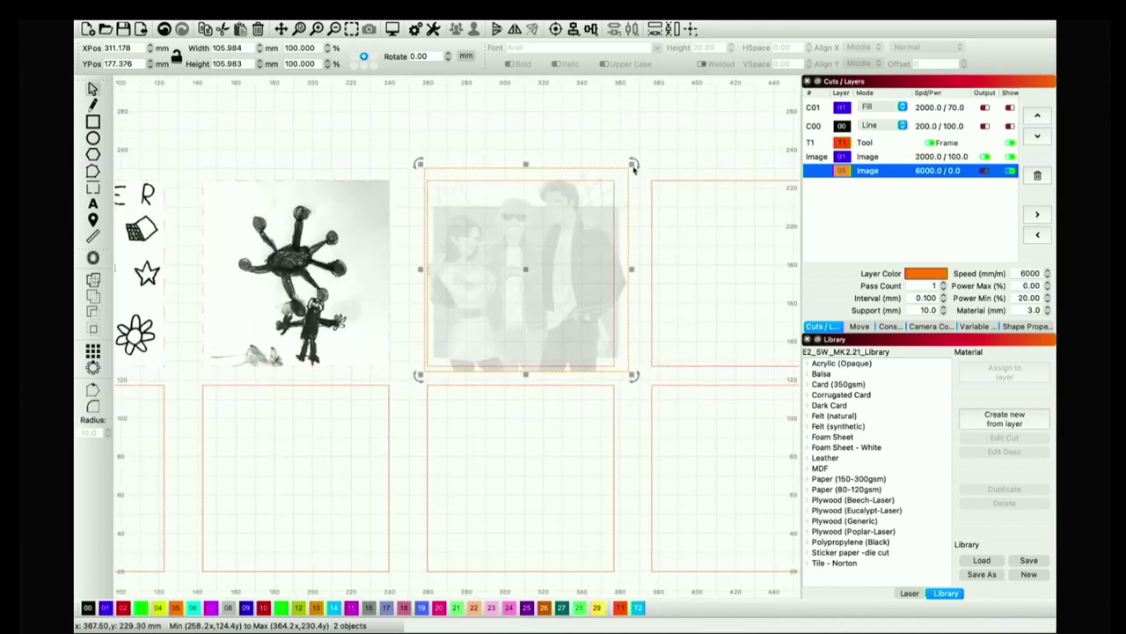
drag(631, 164, 617, 178)
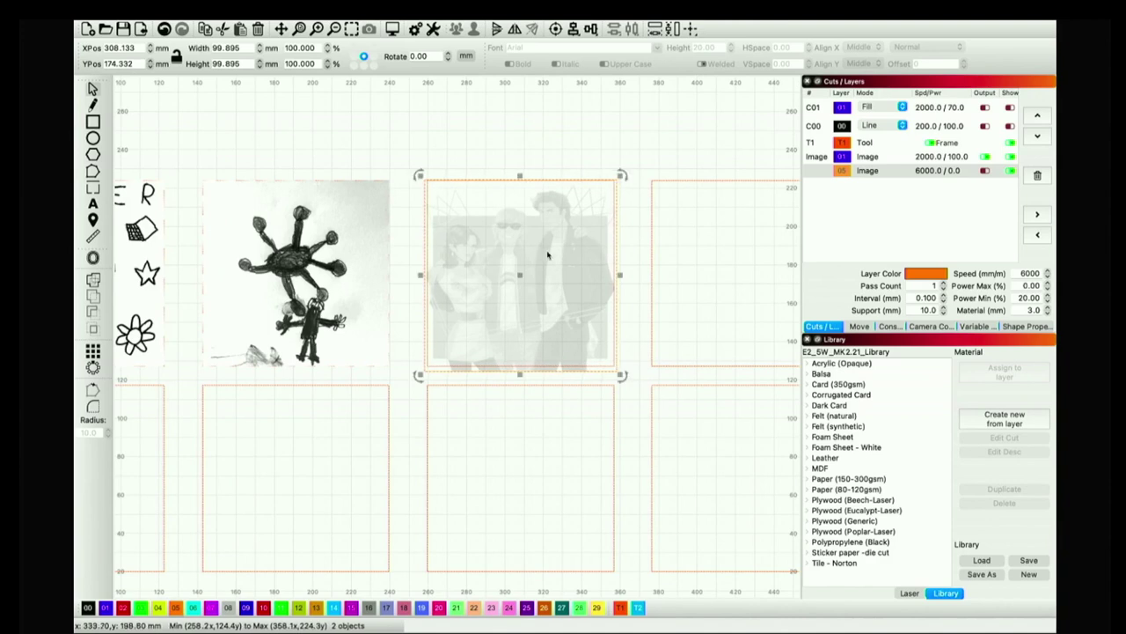
drag(547, 256, 550, 252)
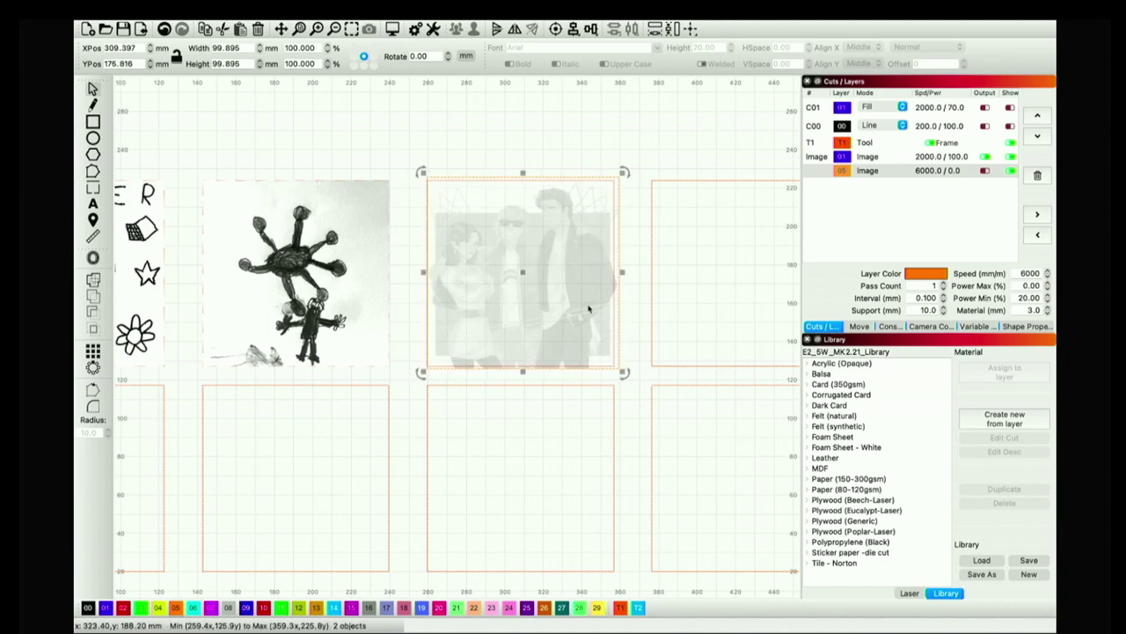
drag(621, 373, 619, 369)
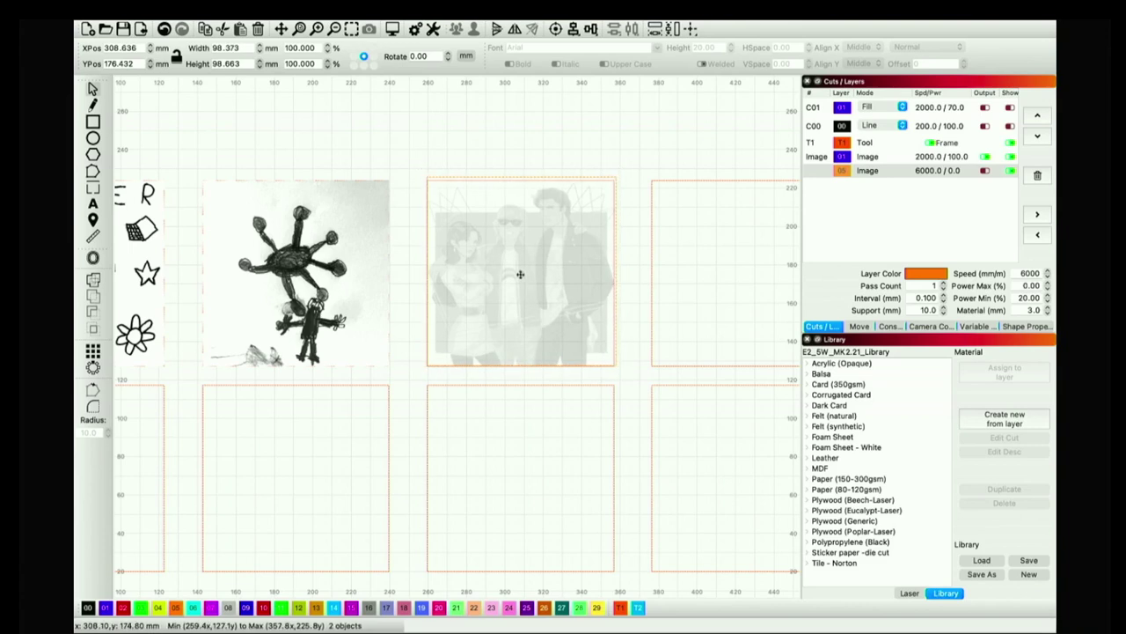
drag(520, 273, 520, 274)
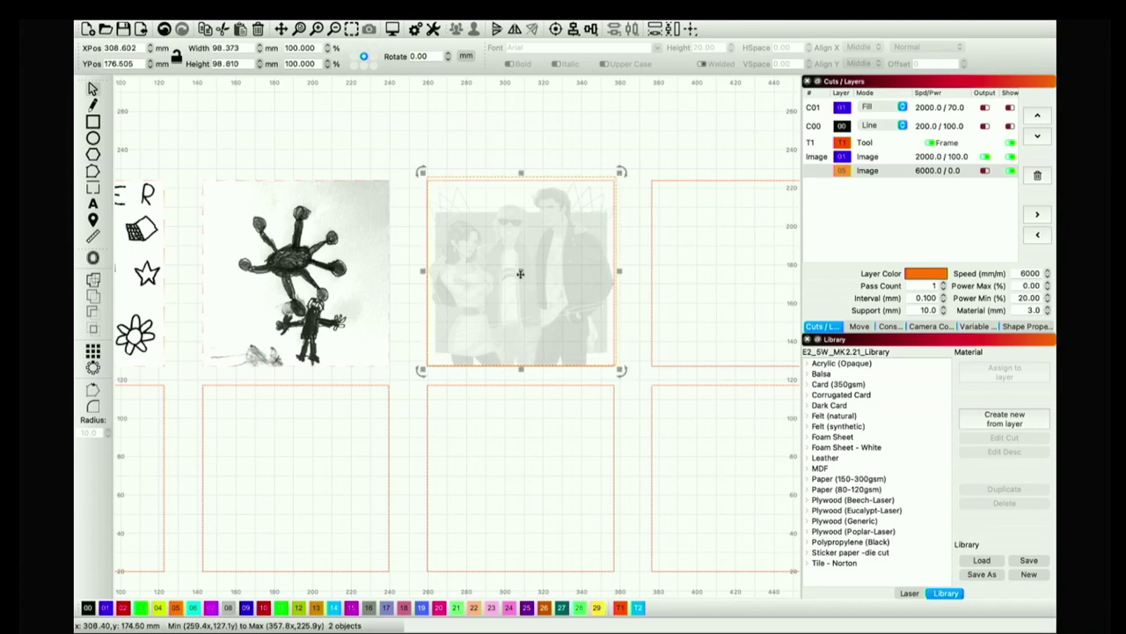
- Turn layer 05's output back on and mask the picture with the third upper-row tile's outline
click(633, 278)
drag(640, 136, 491, 301)
click(988, 172)
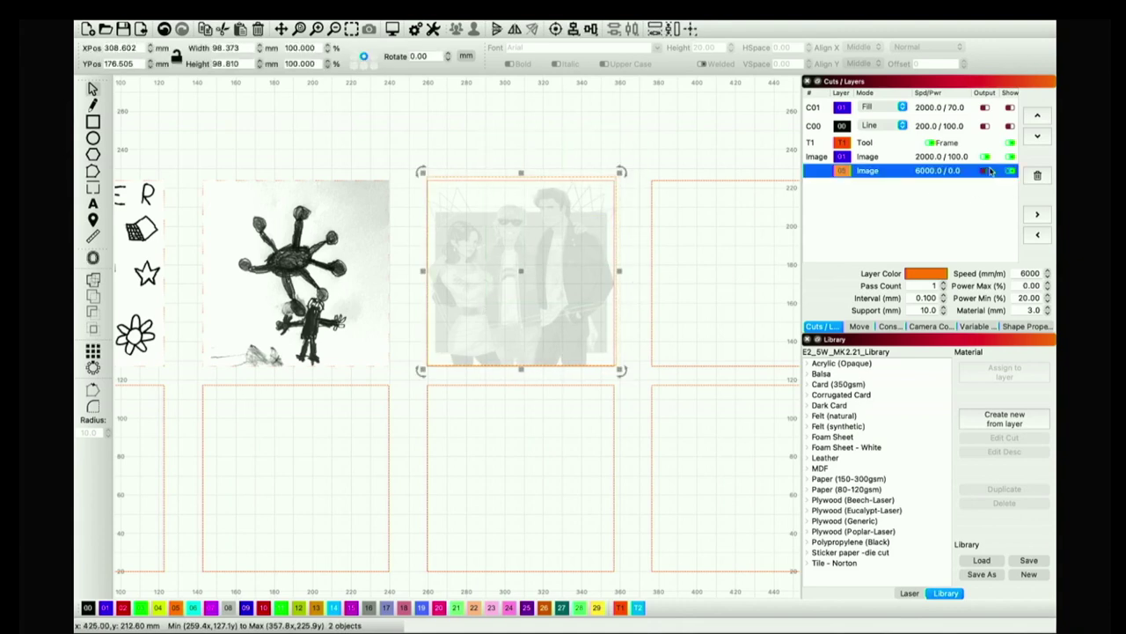
click(986, 172)
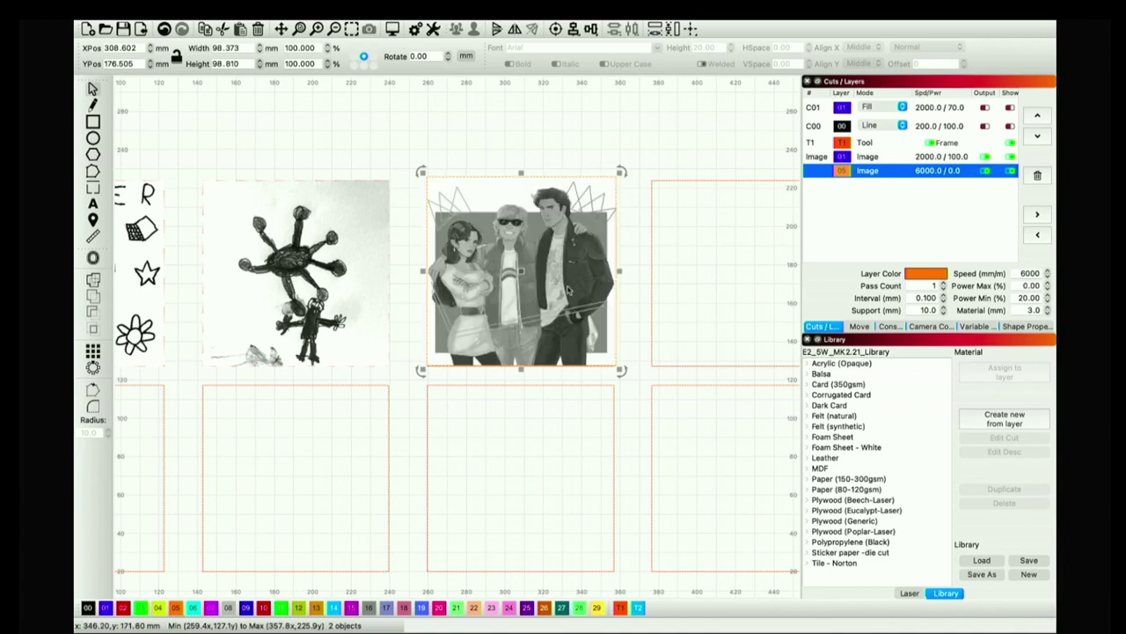
right_click(516, 285)
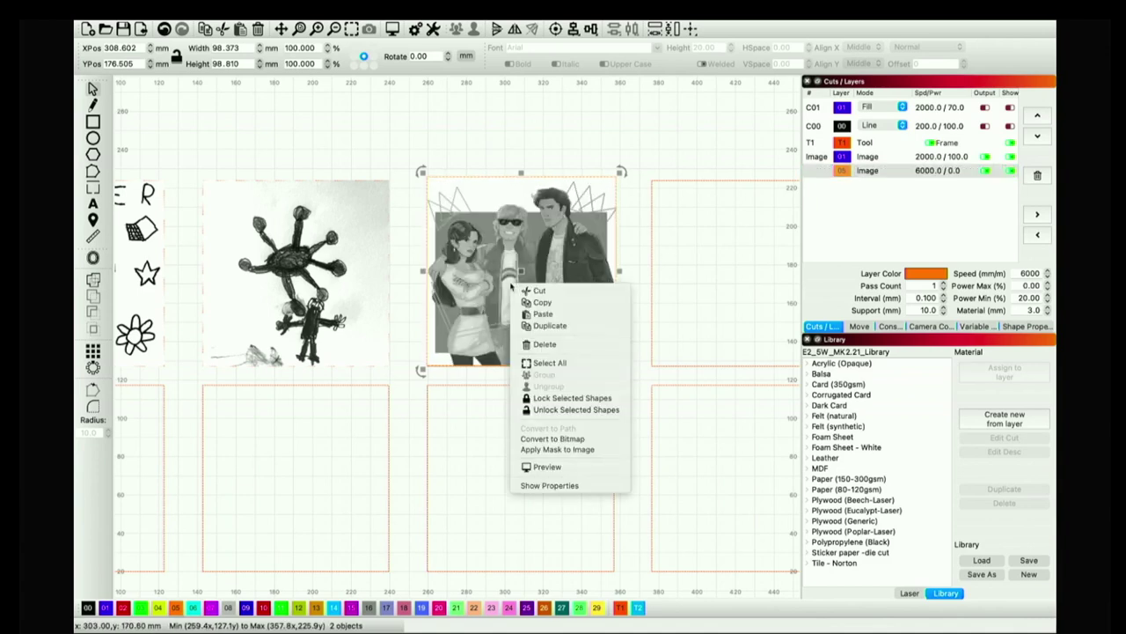
click(557, 449)
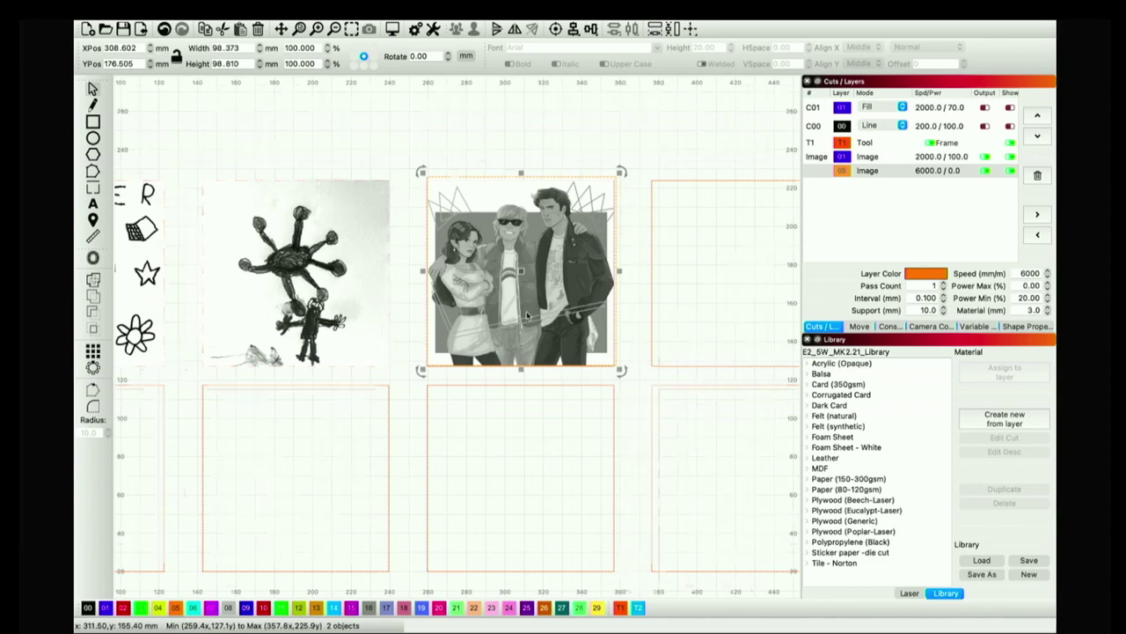
- Shrink the masked picture to about 96.7 mm wide within the third tile's outline and check its edges
scroll(528, 313, up, 2)
click(721, 297)
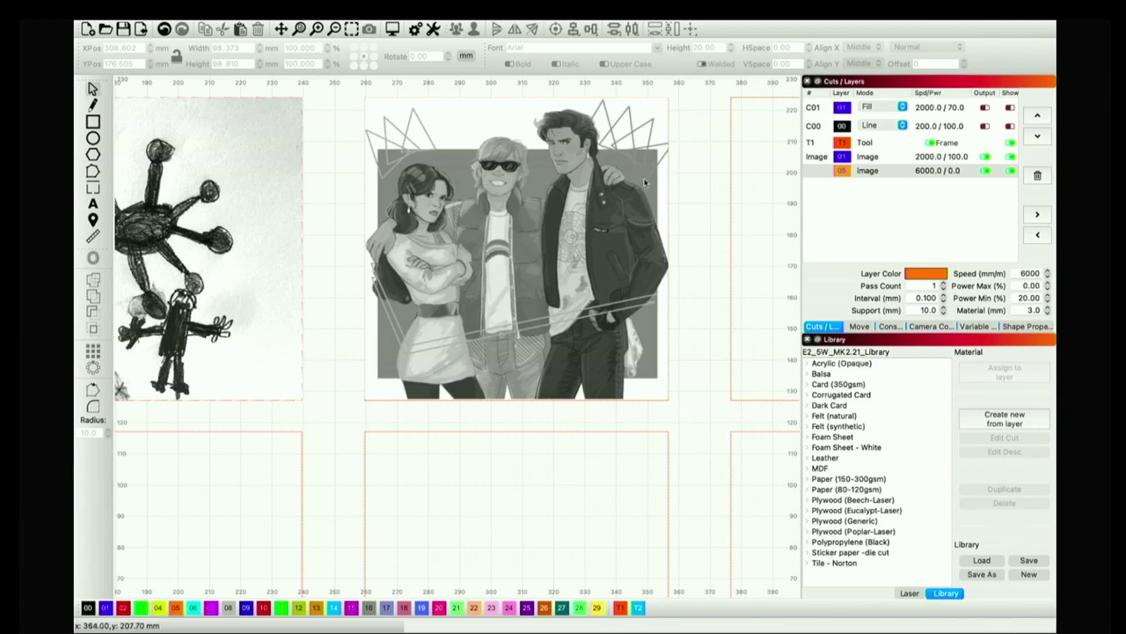
click(598, 160)
drag(593, 159, 594, 158)
drag(672, 94, 670, 93)
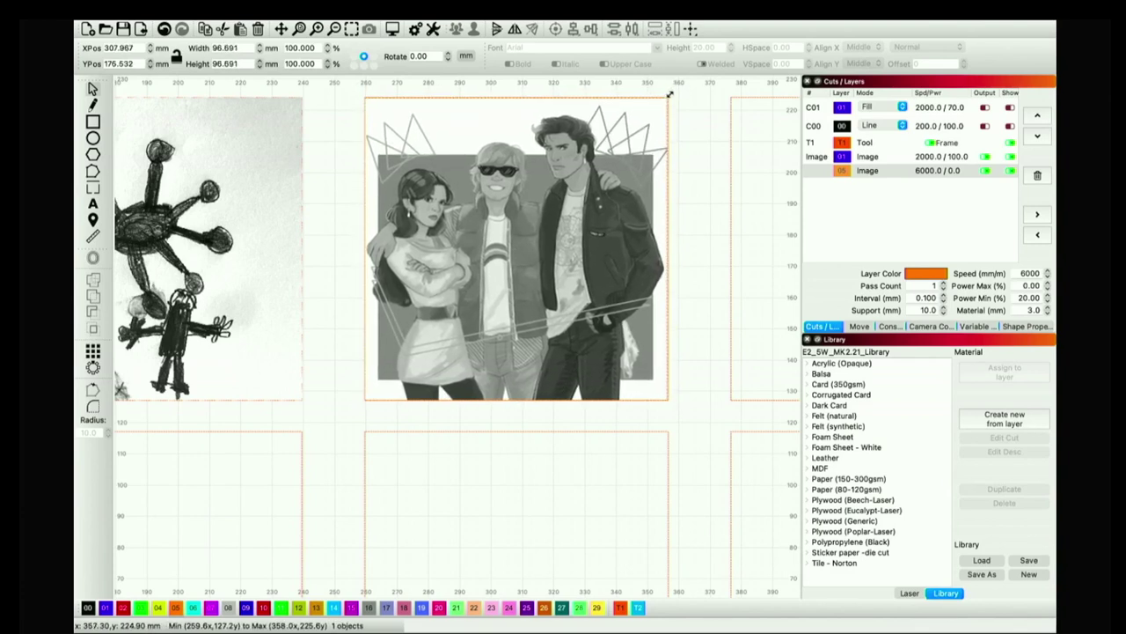
click(695, 164)
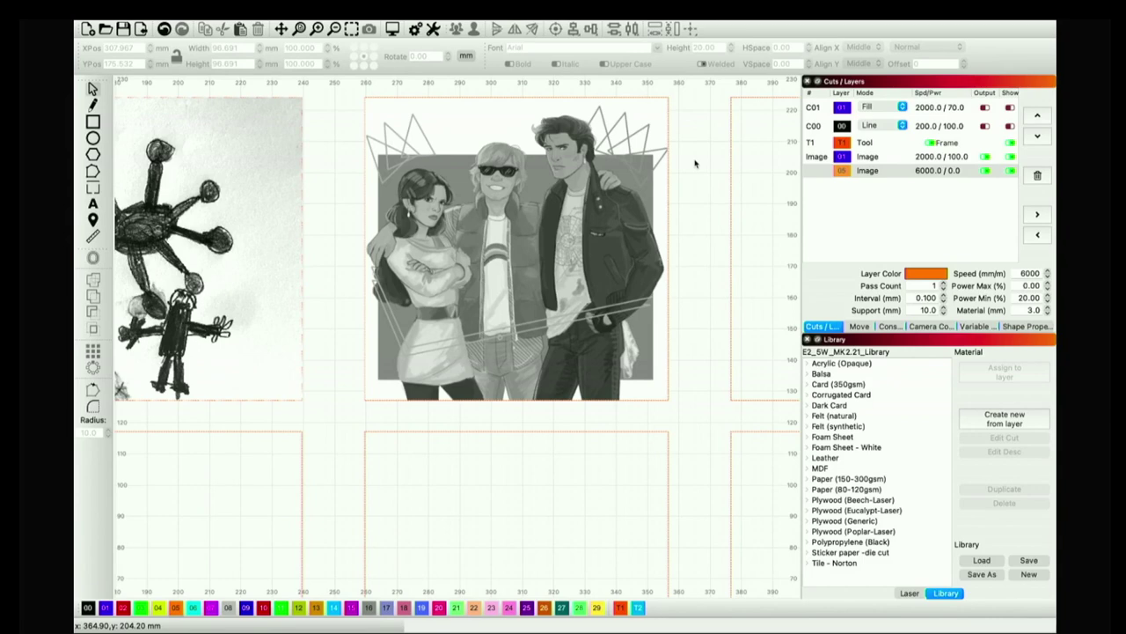
scroll(500, 98, up, 3)
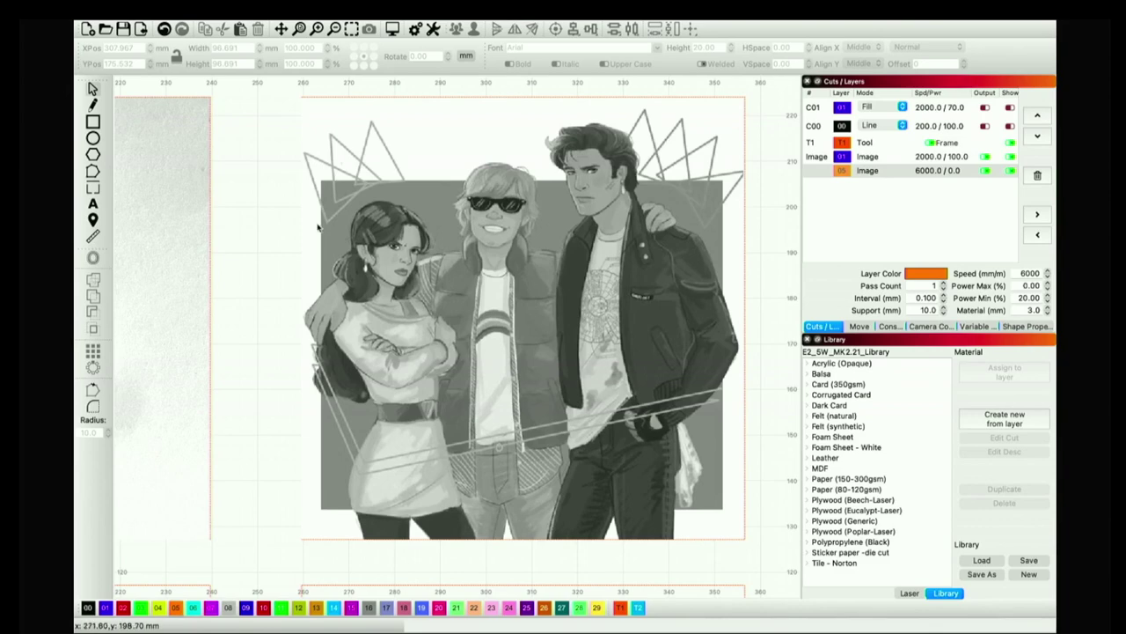
scroll(279, 230, down, 1)
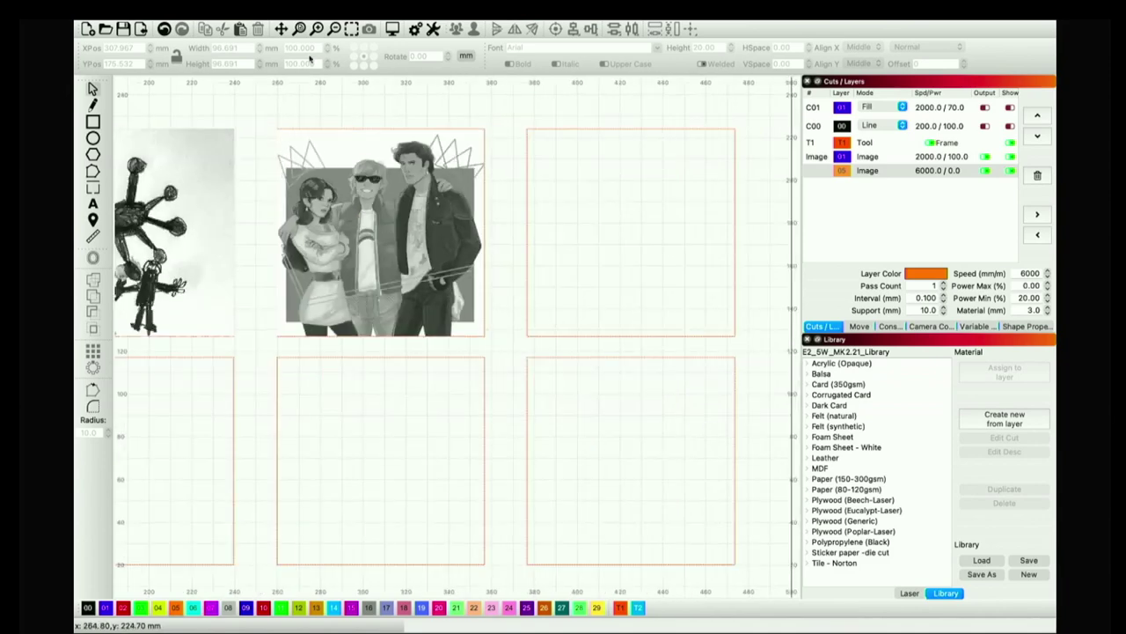
- Lock the masked picture together with its outline on the third tile and flatten its image mask
scroll(440, 190, down, 1)
drag(600, 217, 510, 296)
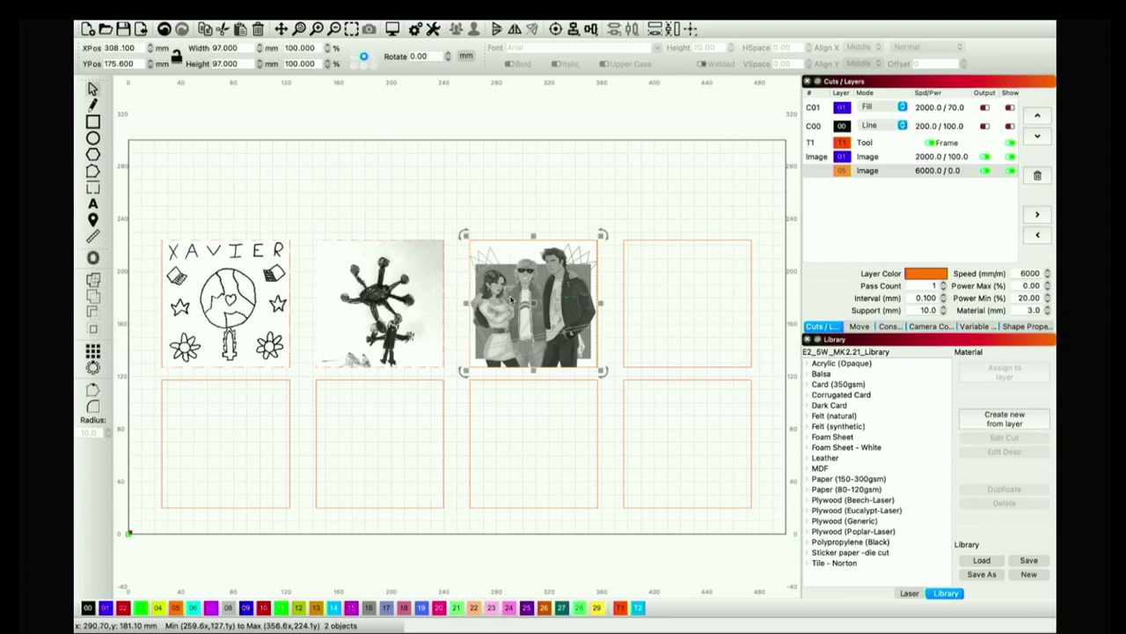
right_click(510, 295)
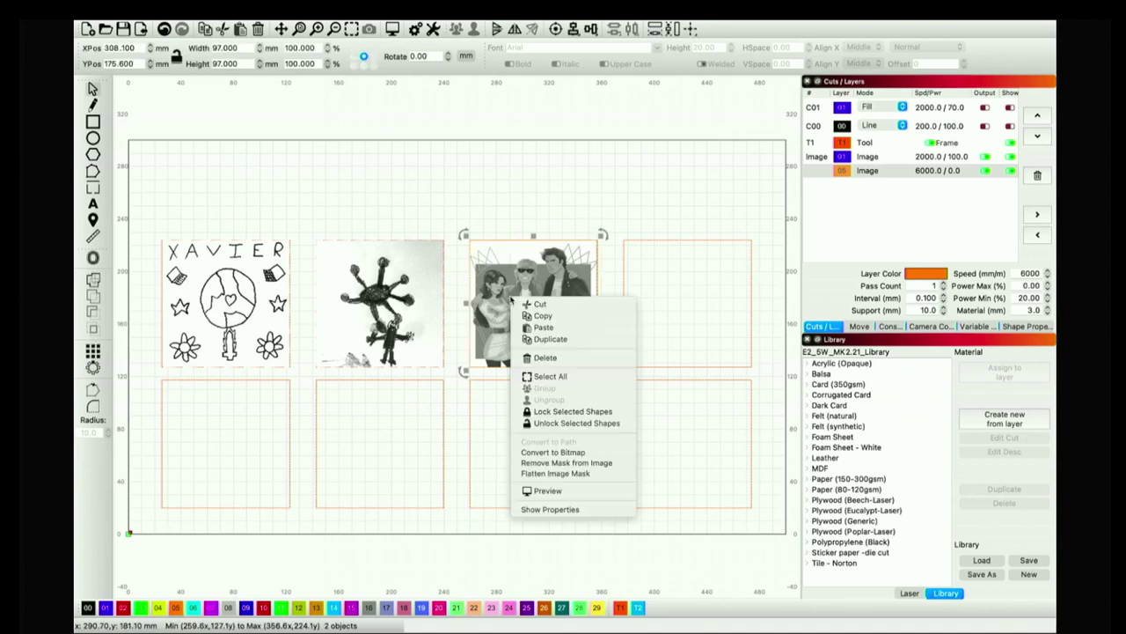
click(574, 411)
right_click(526, 328)
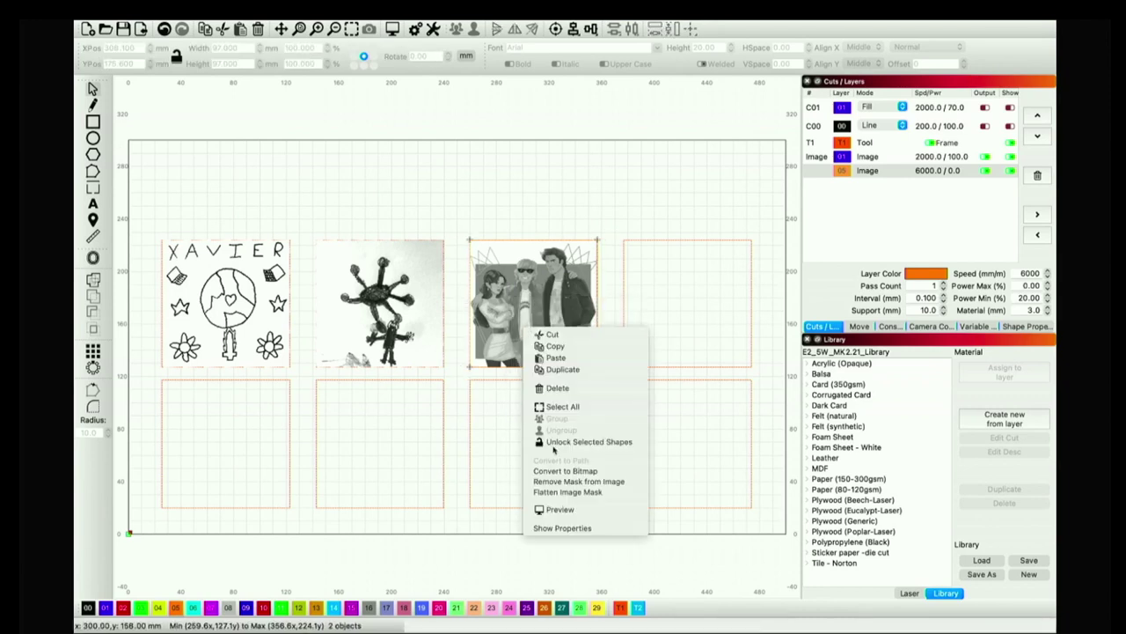
click(558, 492)
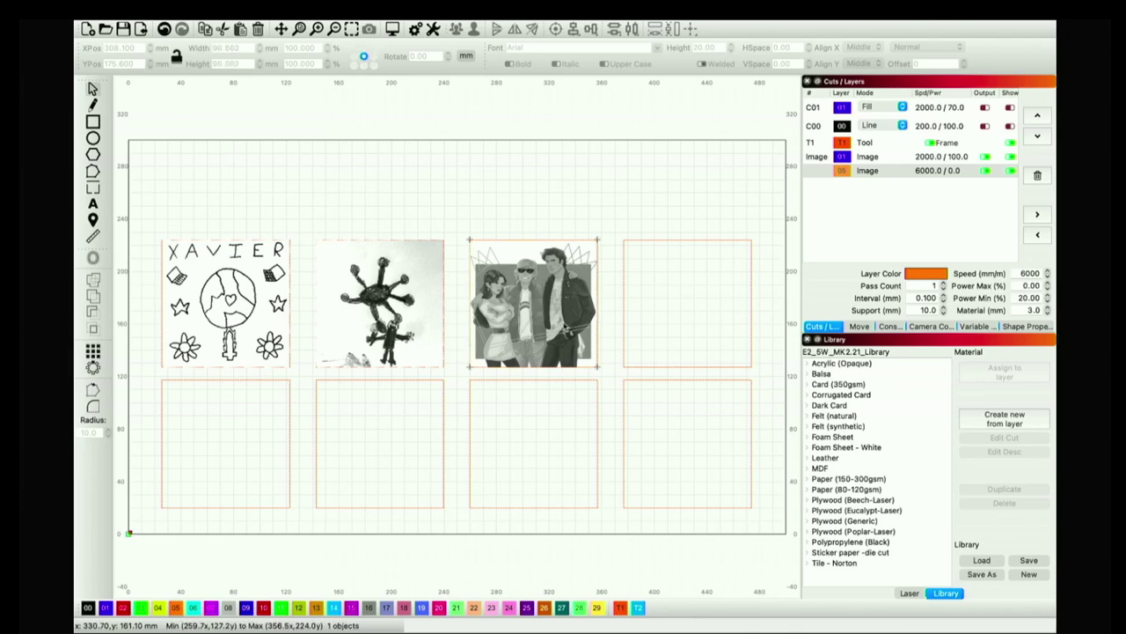
- Open the image adjustments for the third upper-row tile's picture and preview the Newsprint image mode up close
right_click(564, 326)
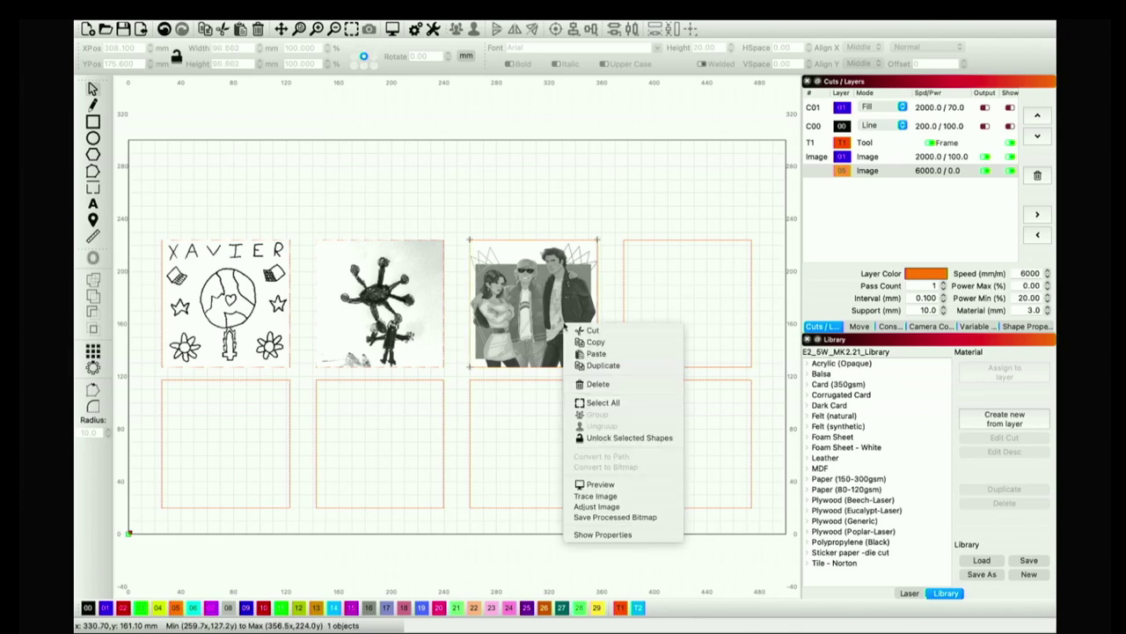
click(598, 507)
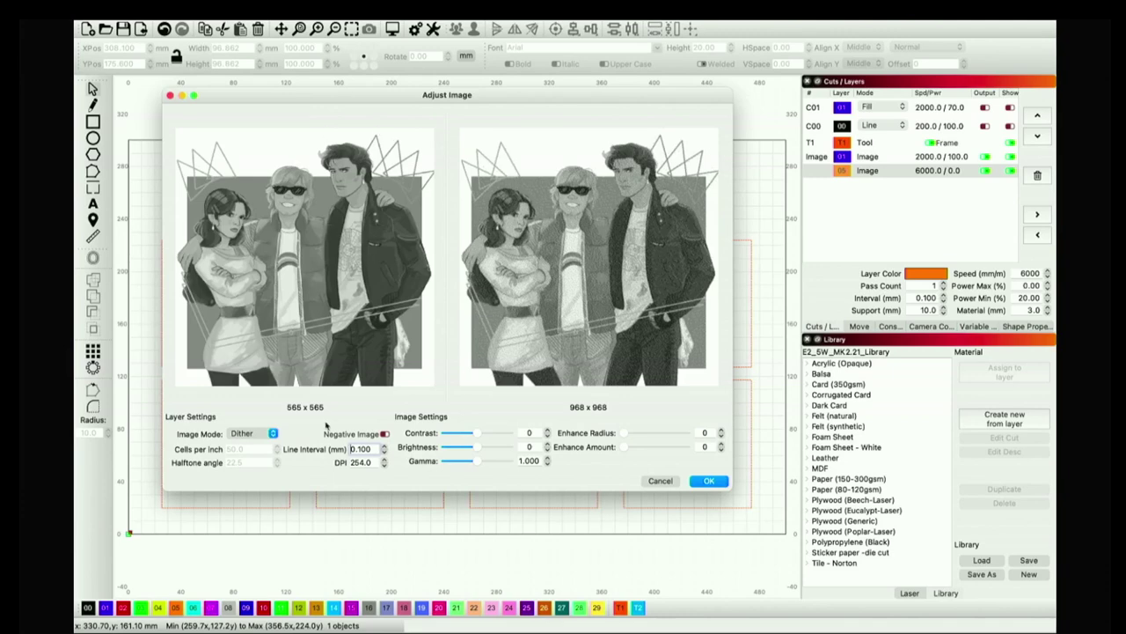
click(270, 434)
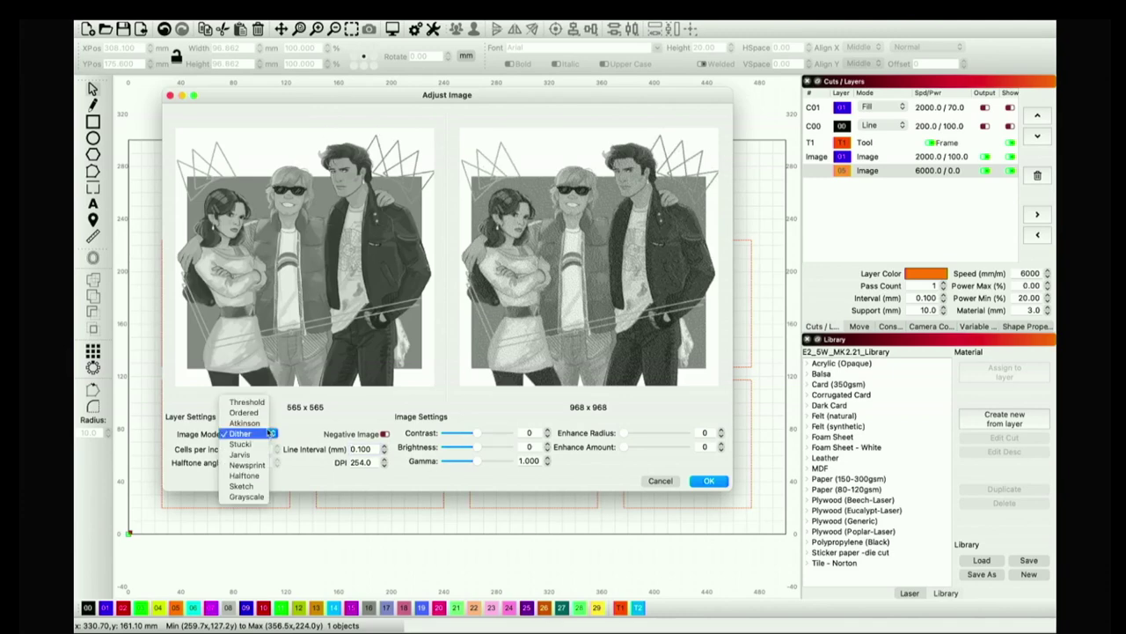
click(247, 465)
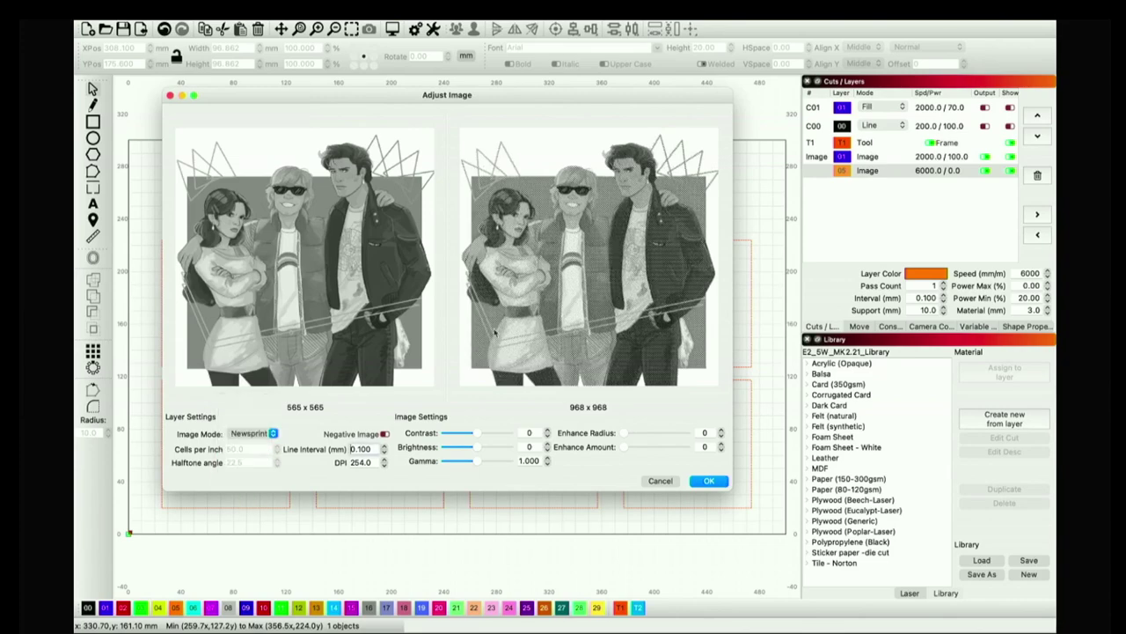
scroll(499, 318, up, 5)
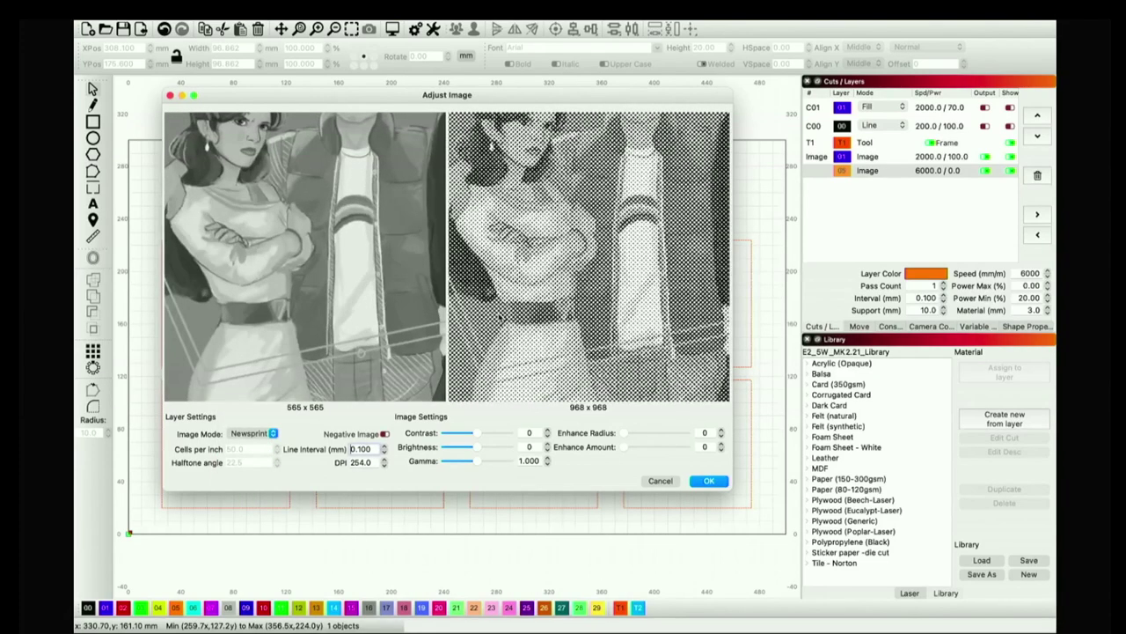
- Set the picture's image mode to Stucki and inspect its dot pattern up close
click(273, 434)
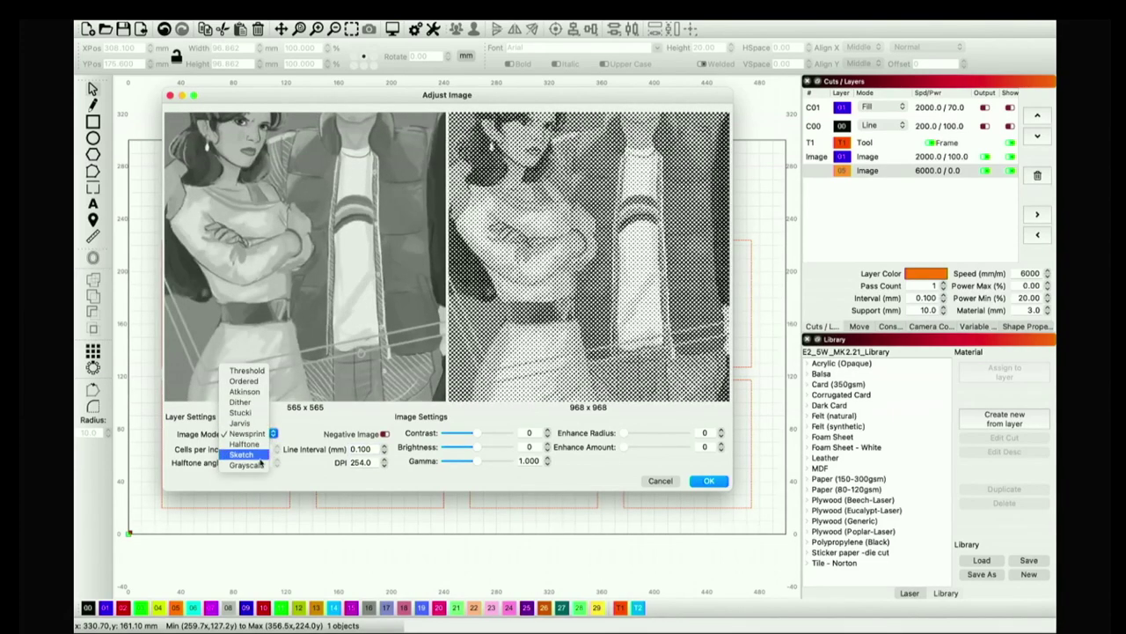
click(240, 413)
scroll(446, 286, down, 3)
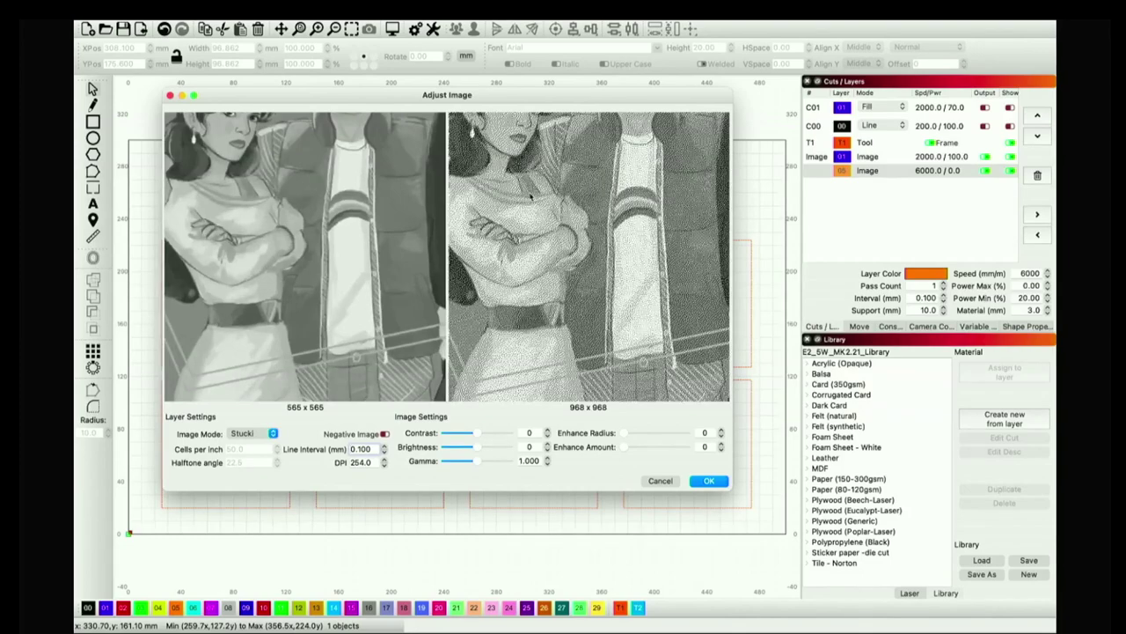
scroll(532, 197, up, 5)
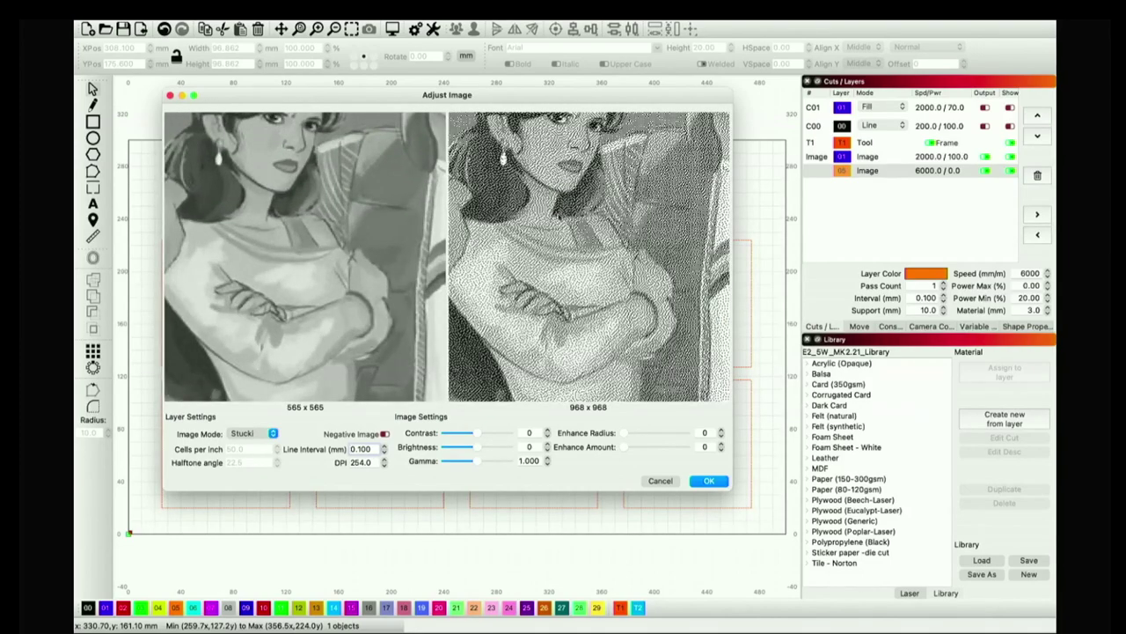
scroll(529, 229, up, 2)
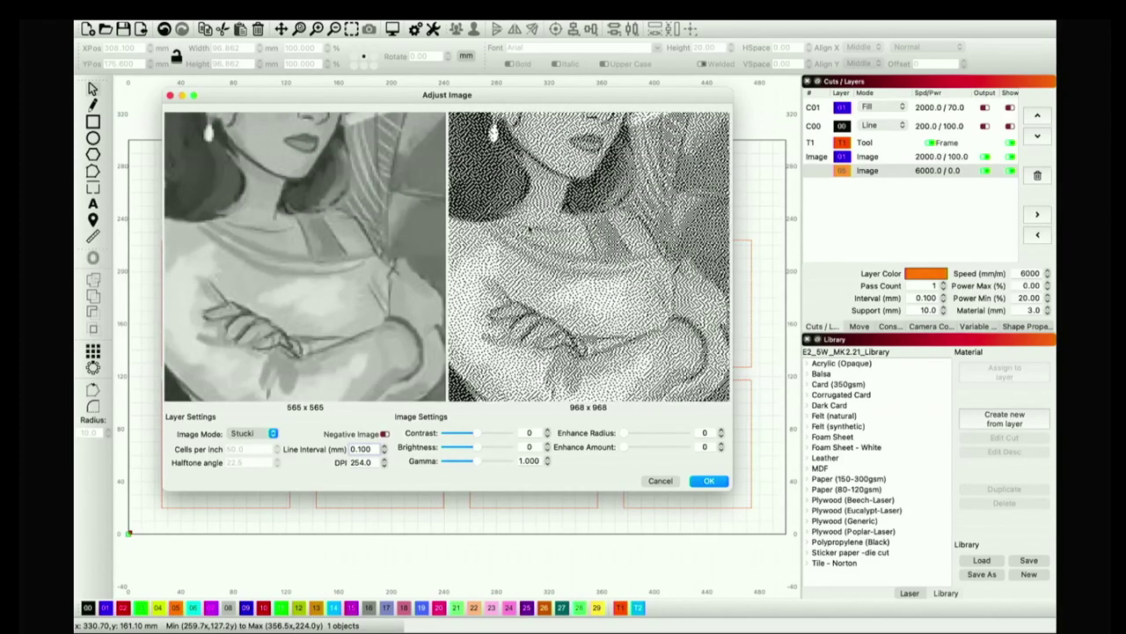
scroll(349, 304, down, 4)
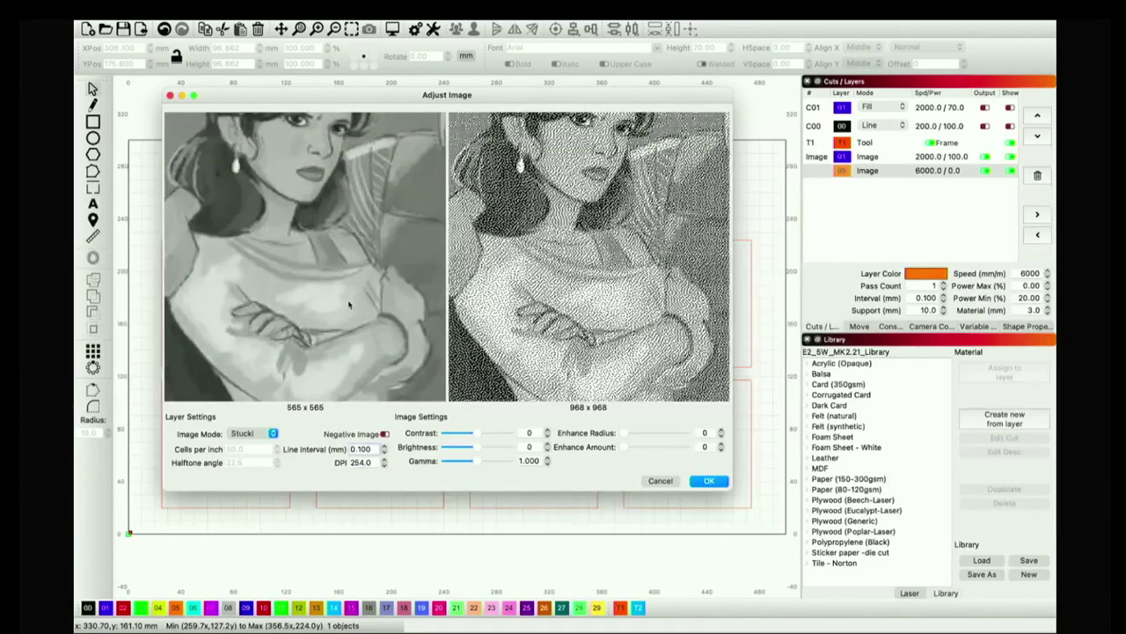
- Try the Jarvis image mode on the picture, then return to Stucki and compare the previews
click(272, 435)
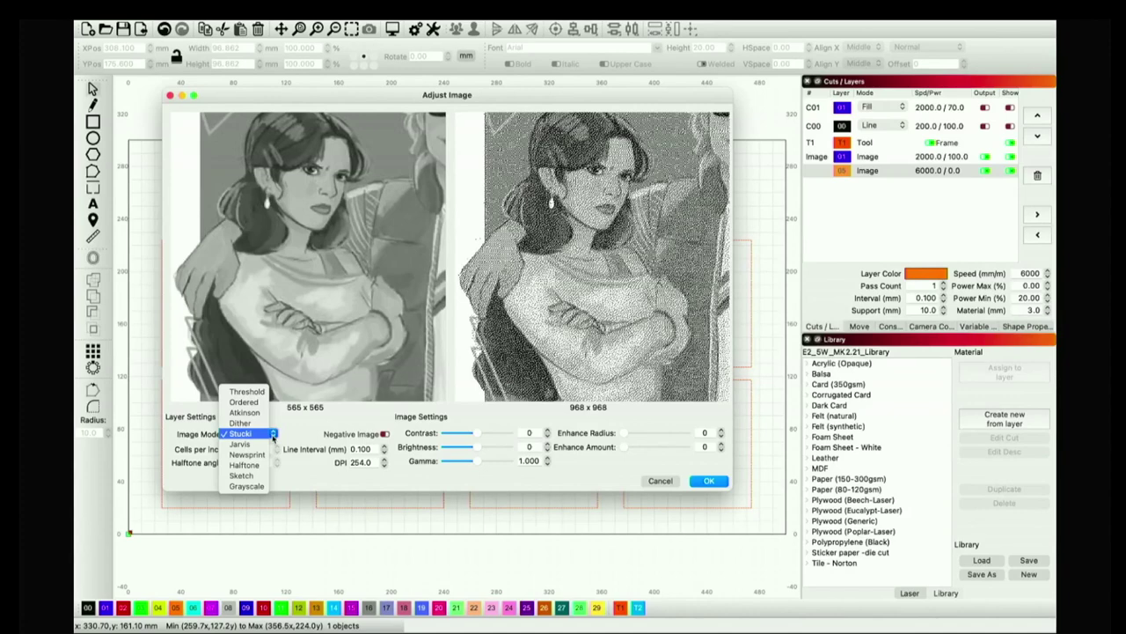
click(264, 443)
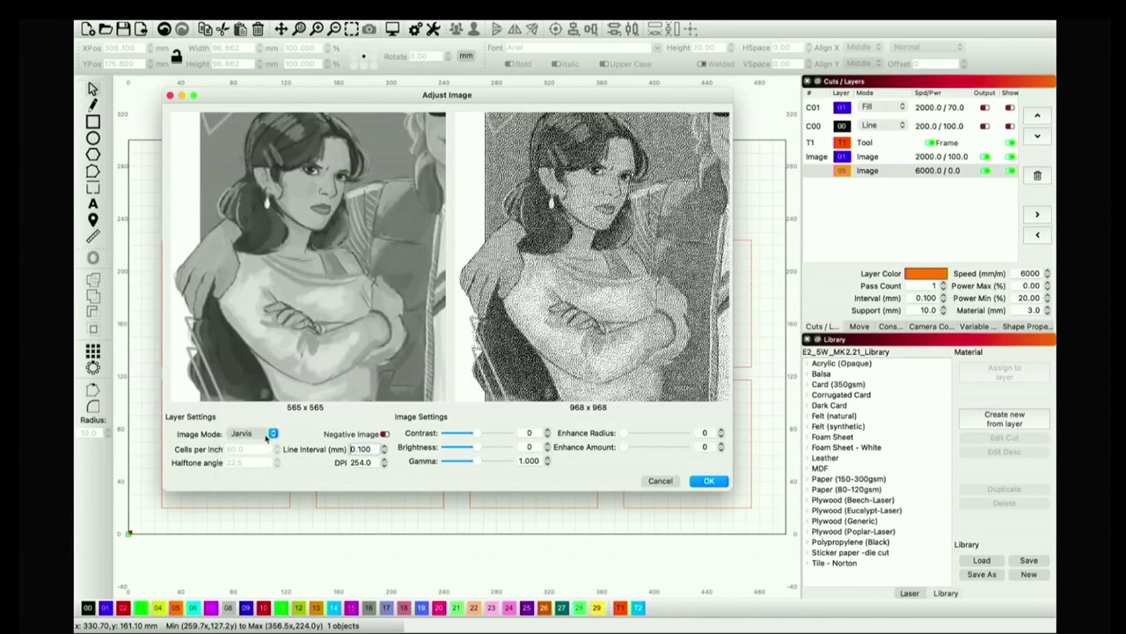
click(273, 434)
click(265, 425)
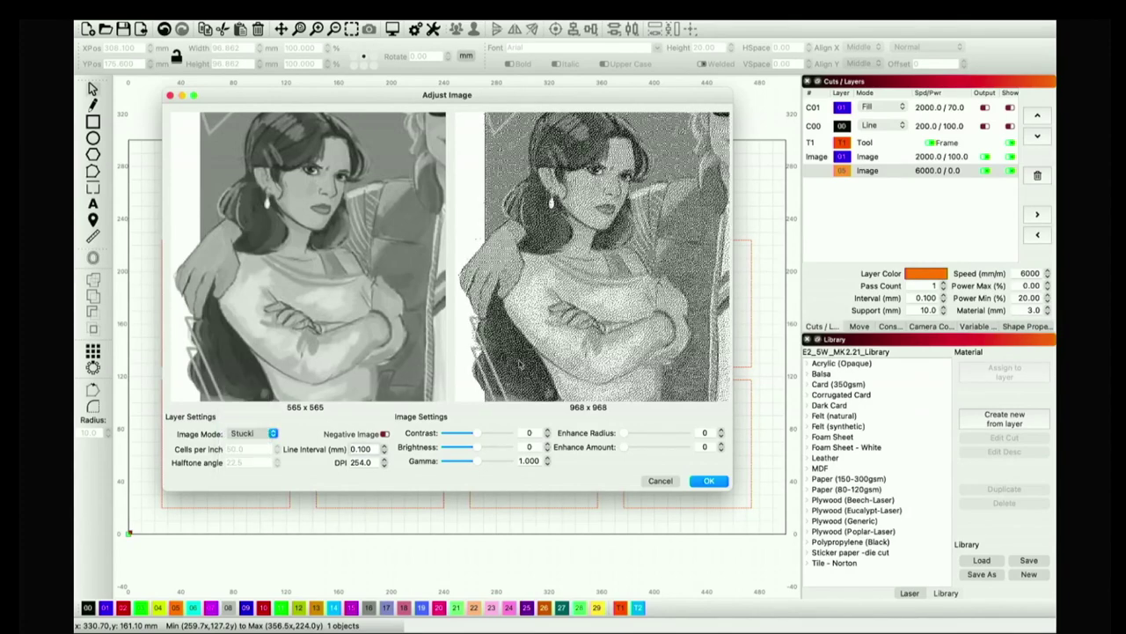
scroll(526, 357, down, 5)
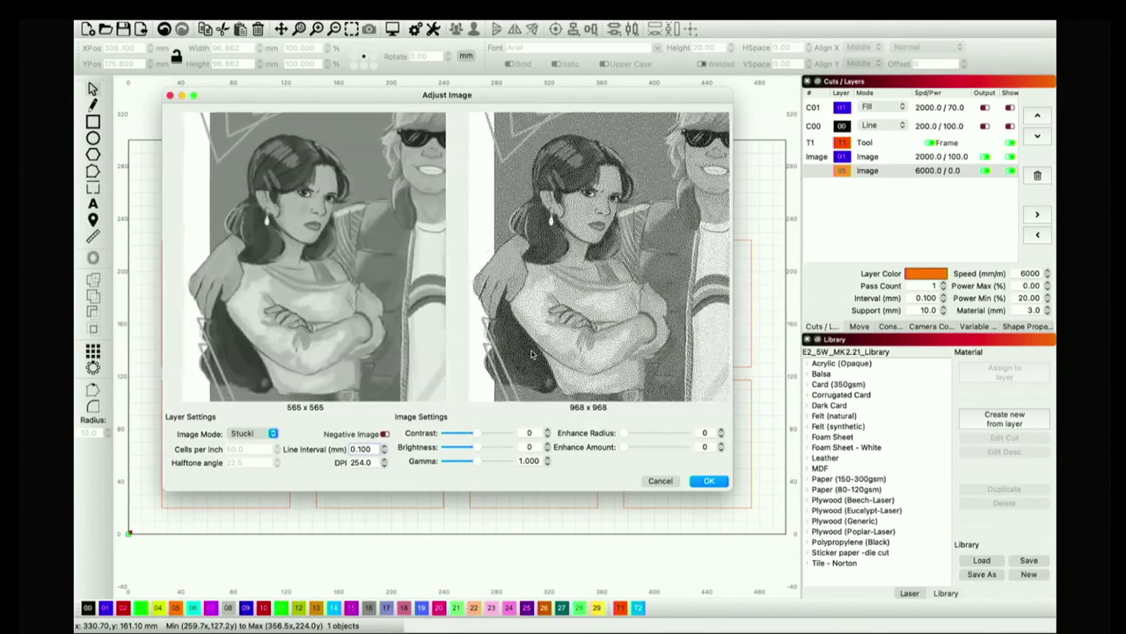
- Try the negative image option, turn it off again and examine the preview at several magnifications
click(384, 434)
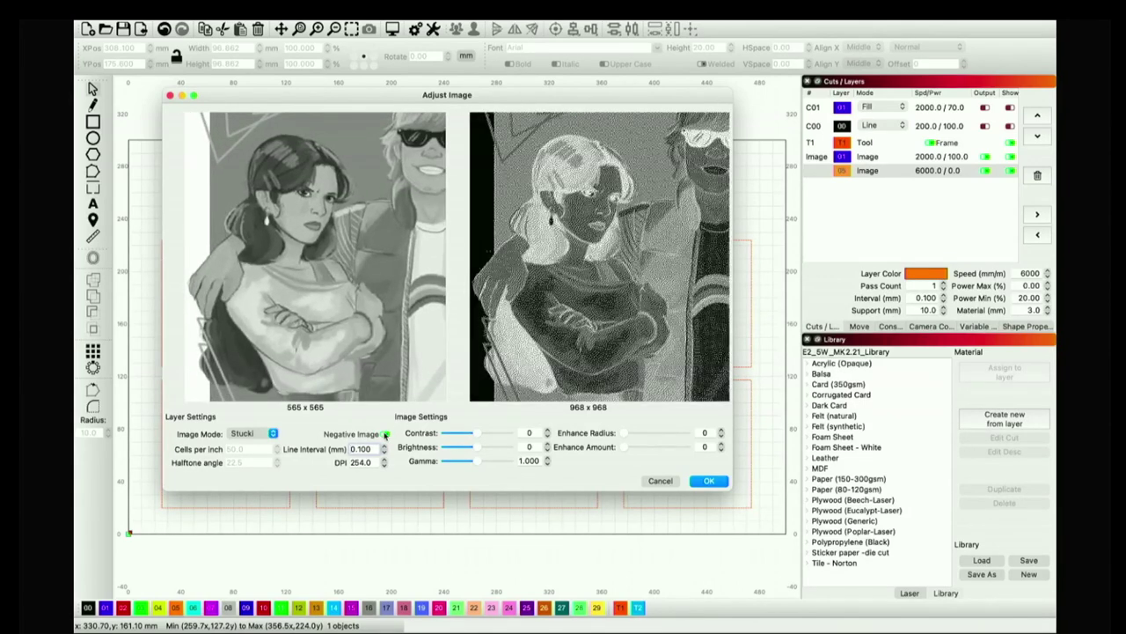
click(384, 434)
scroll(530, 297, down, 1)
scroll(529, 297, up, 4)
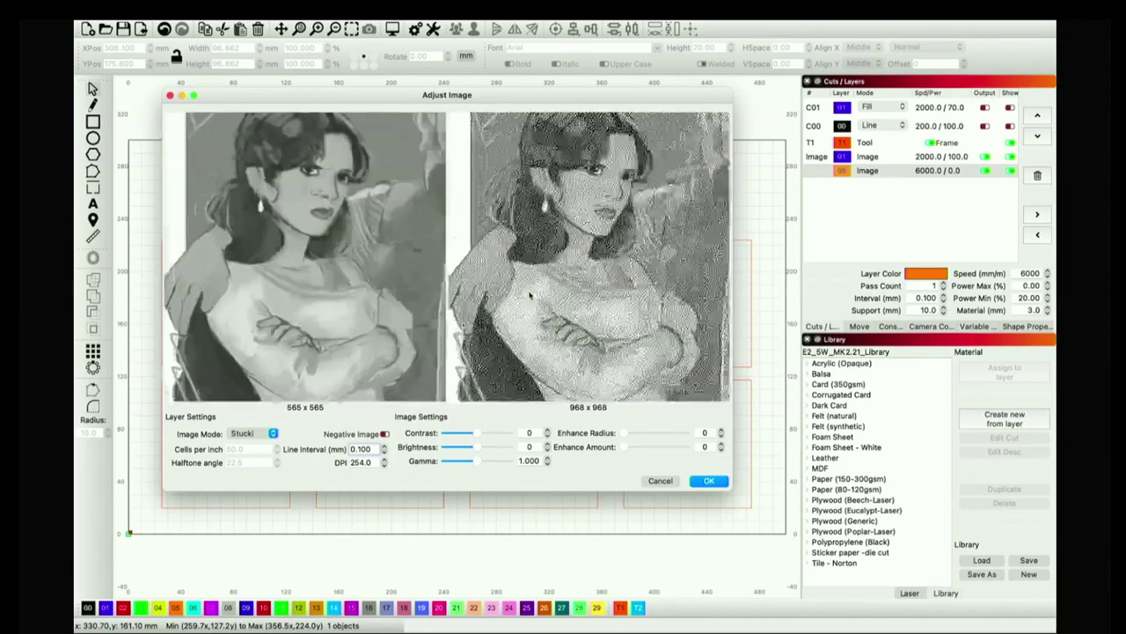
scroll(529, 294, down, 5)
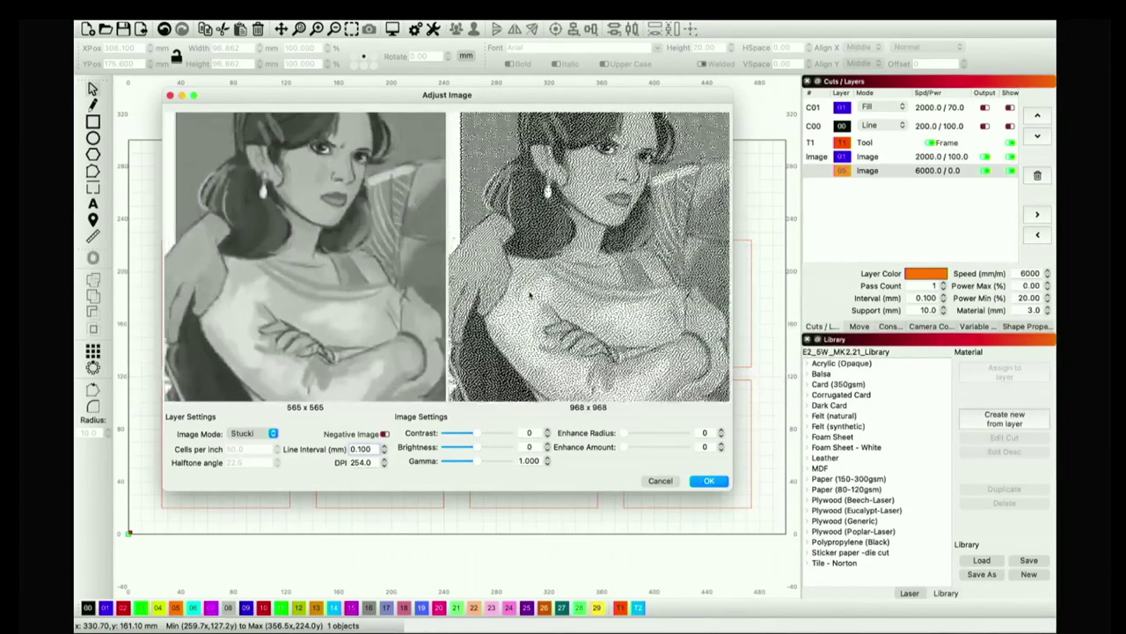
scroll(535, 283, down, 4)
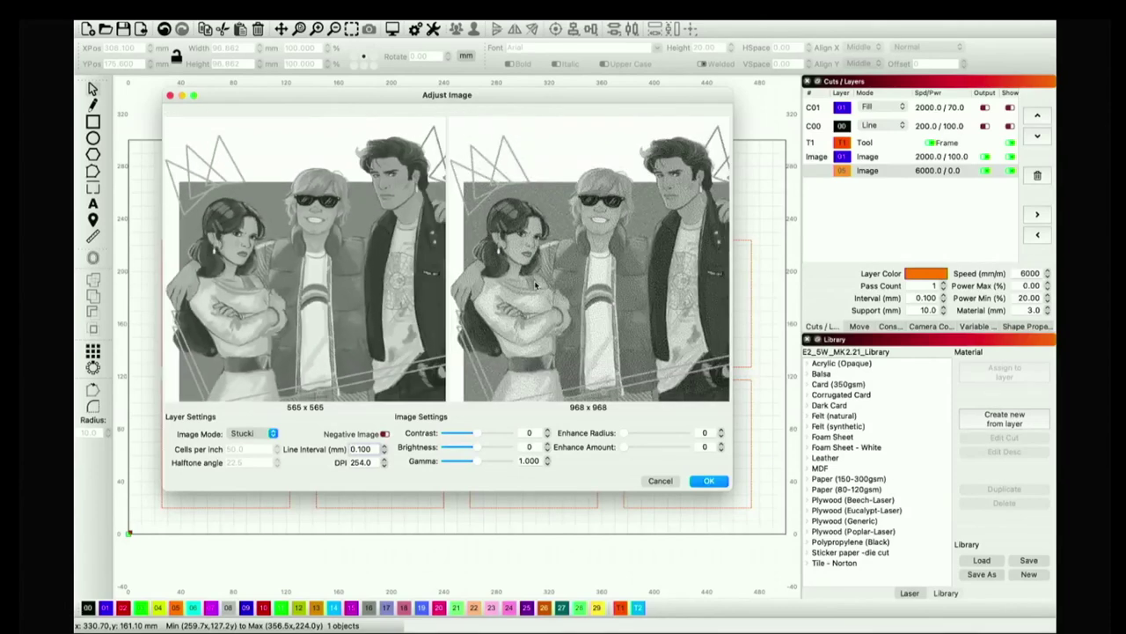
- Try raising the picture's contrast, return it to 0 and accept the image adjustments
drag(477, 434, 478, 436)
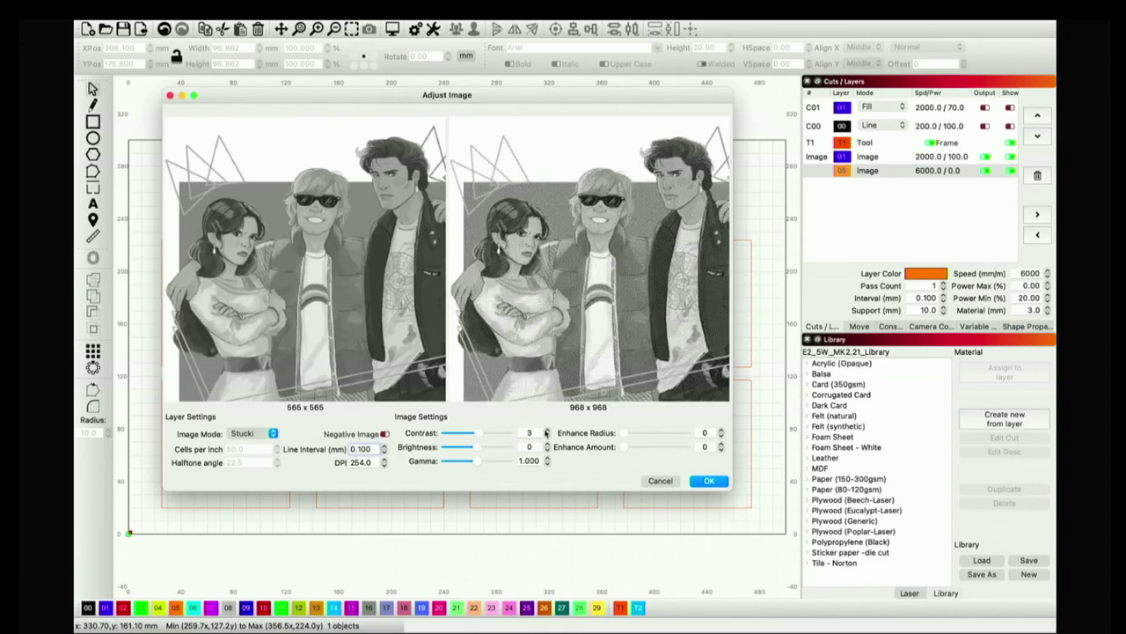
click(547, 430)
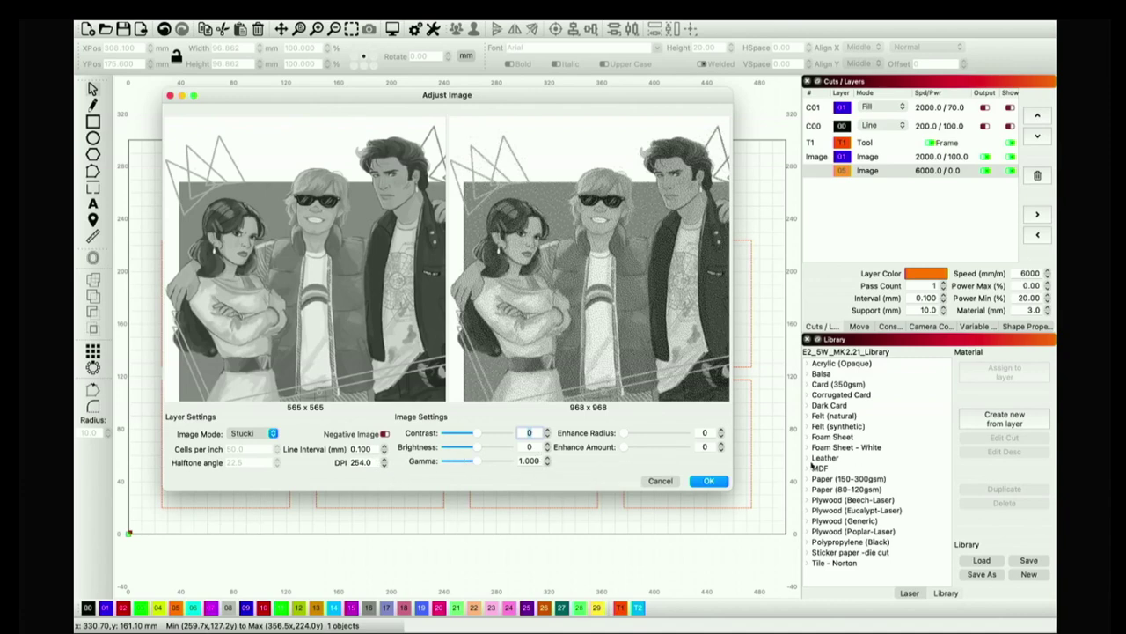
click(709, 480)
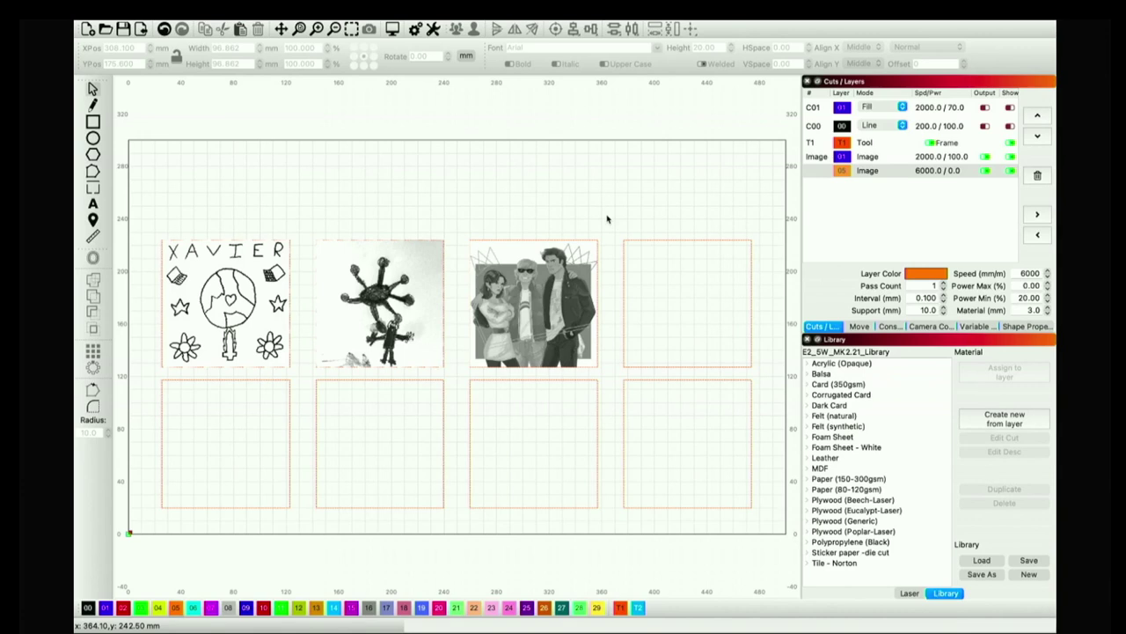
- Import the big_trouble_in_little_china_02 picture from the Tile images folder
click(162, 27)
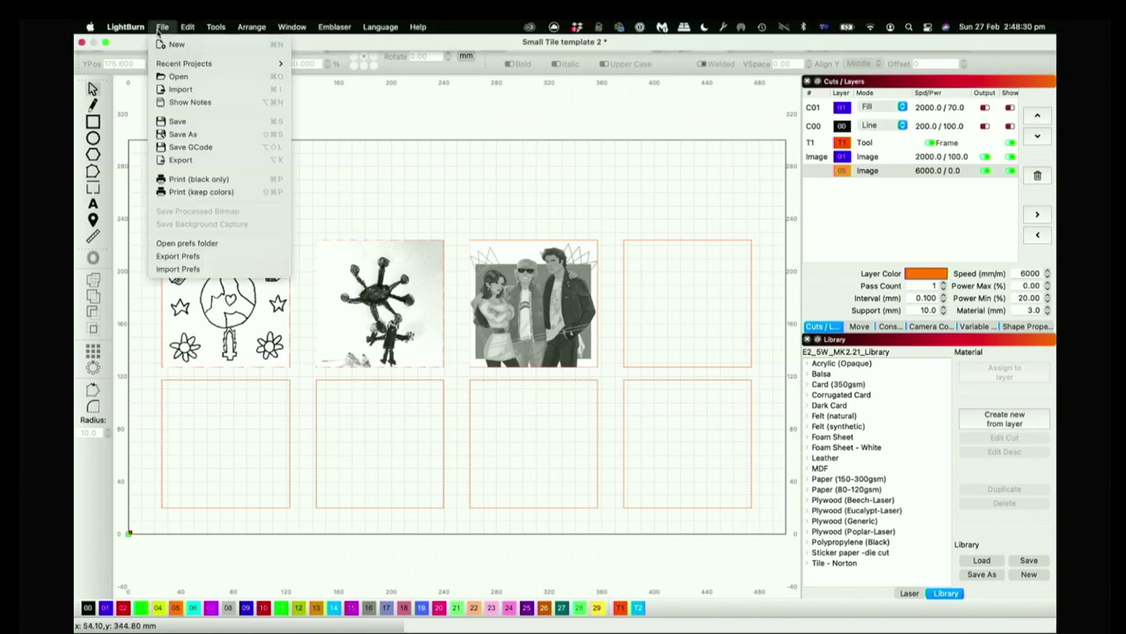
click(175, 89)
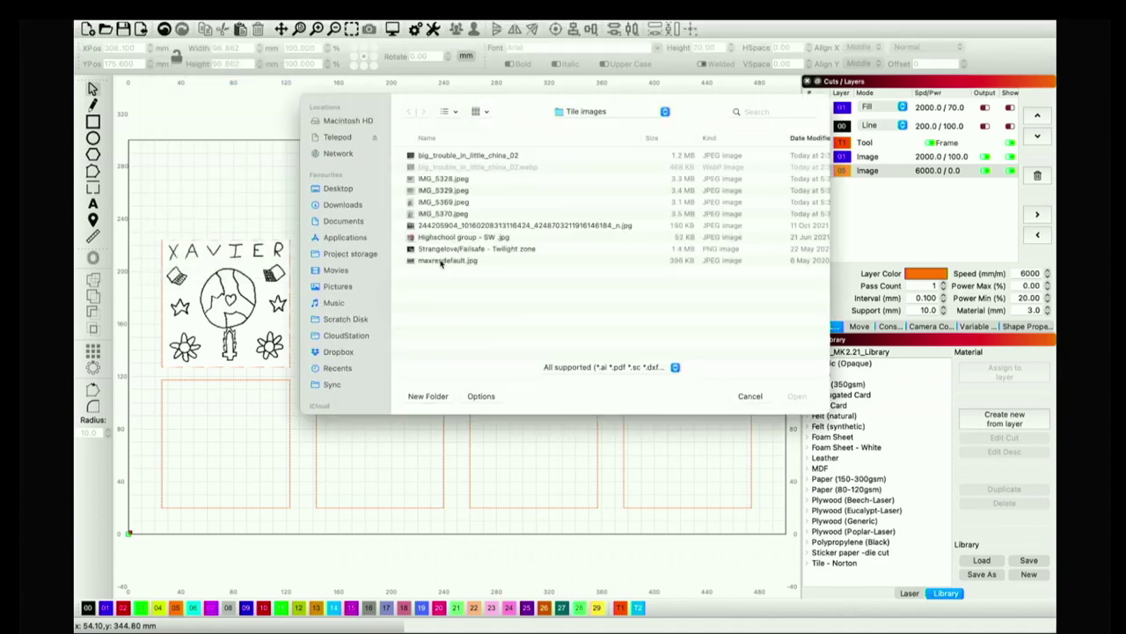
double_click(480, 155)
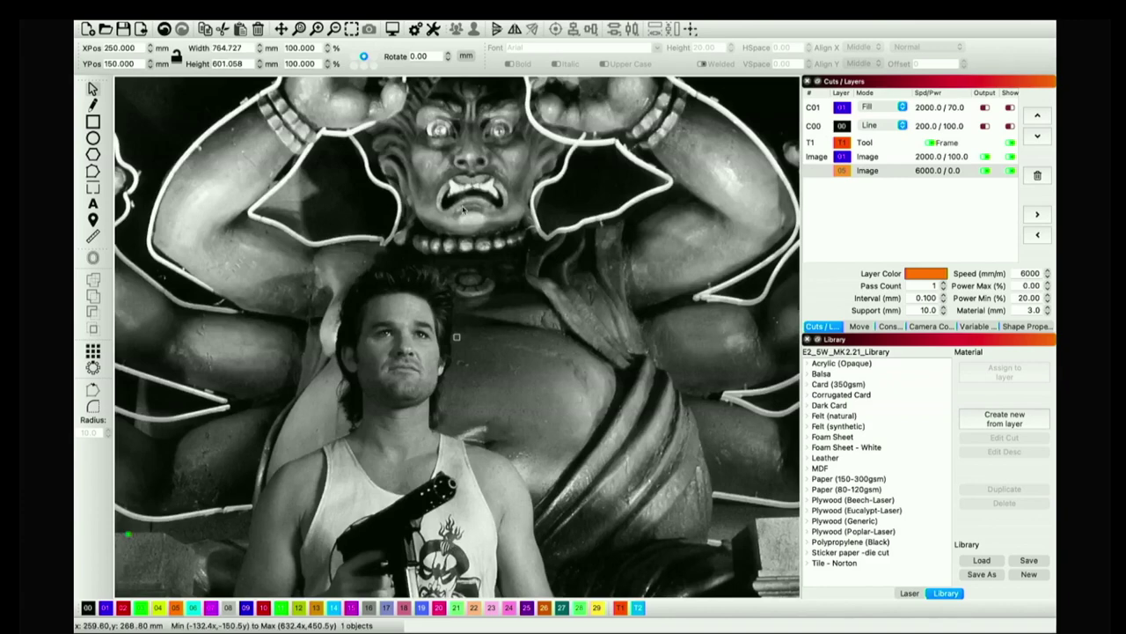
- Shrink the imported picture to about 134.9 x 106 mm and move it over the fourth upper-row tile's outline
scroll(454, 246, down, 5)
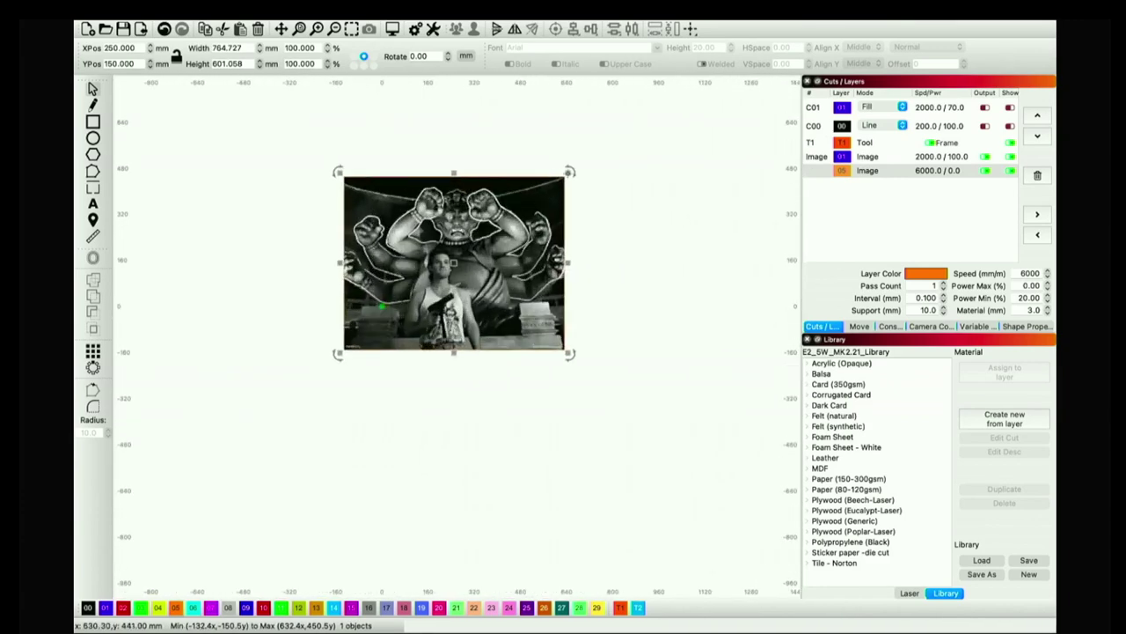
scroll(454, 246, up, 1)
drag(518, 212, 503, 254)
scroll(540, 245, up, 5)
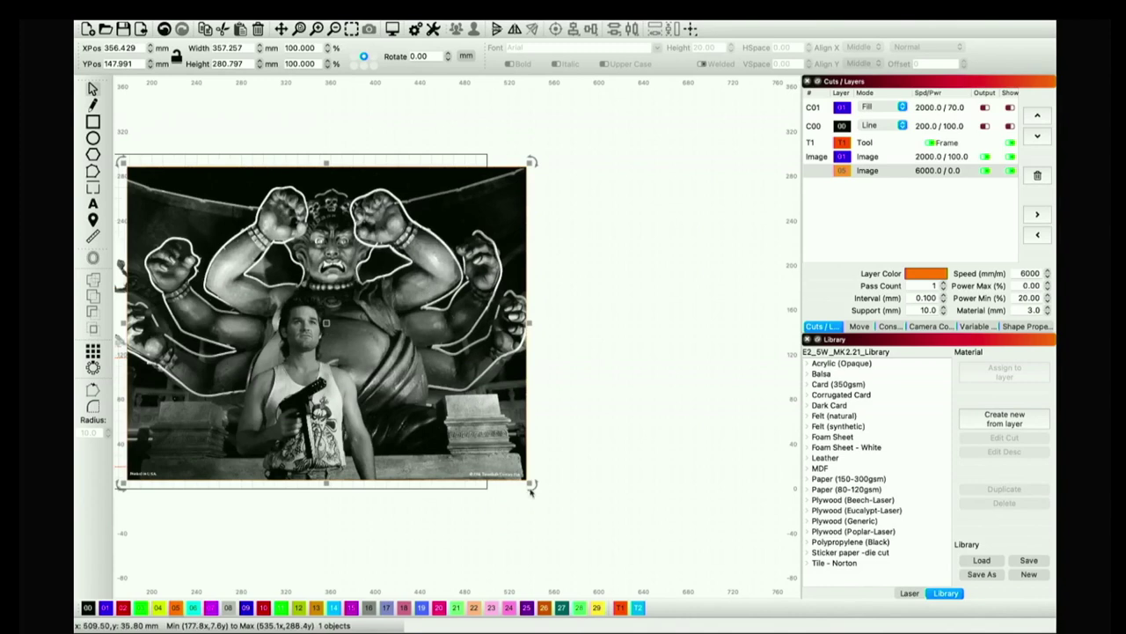
drag(531, 484, 354, 345)
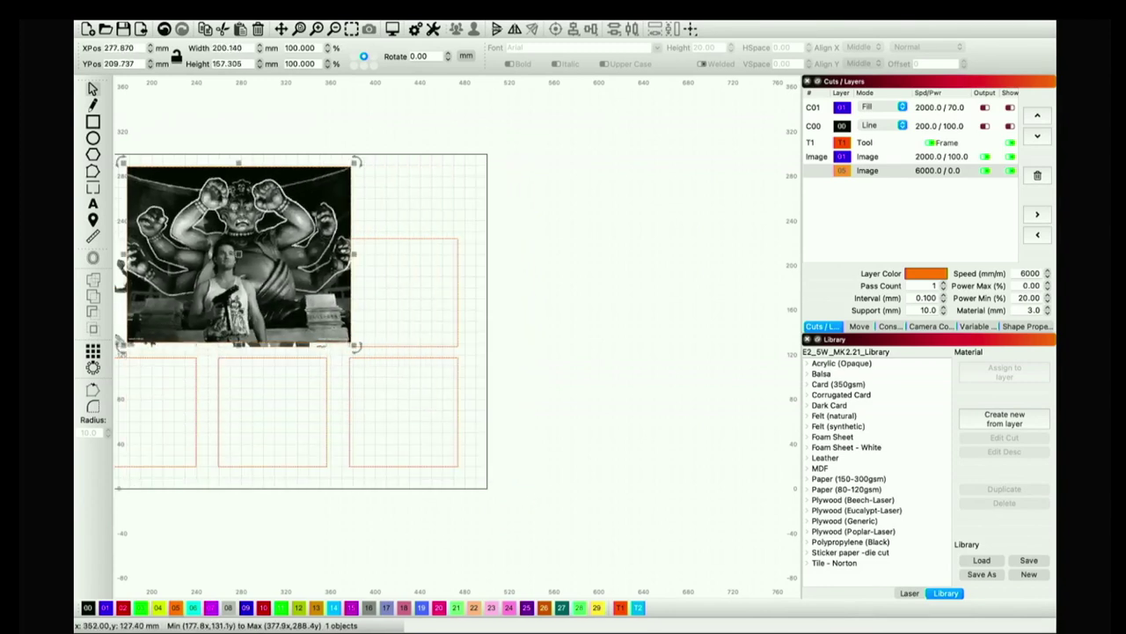
drag(247, 258, 419, 279)
drag(533, 181, 436, 258)
drag(385, 317, 418, 305)
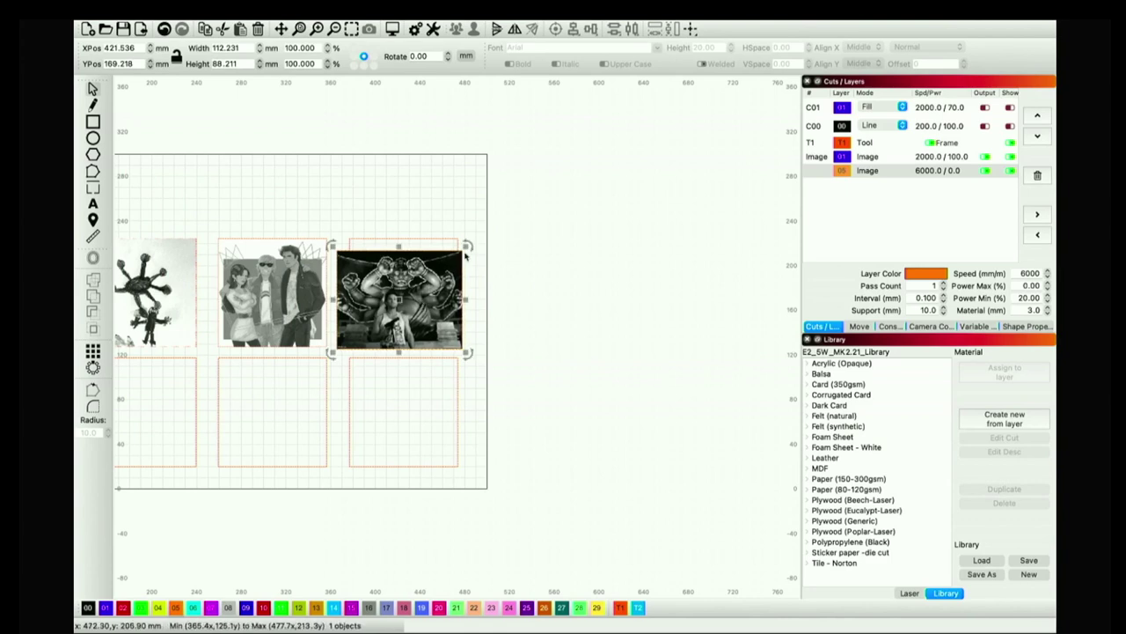
drag(466, 247, 482, 226)
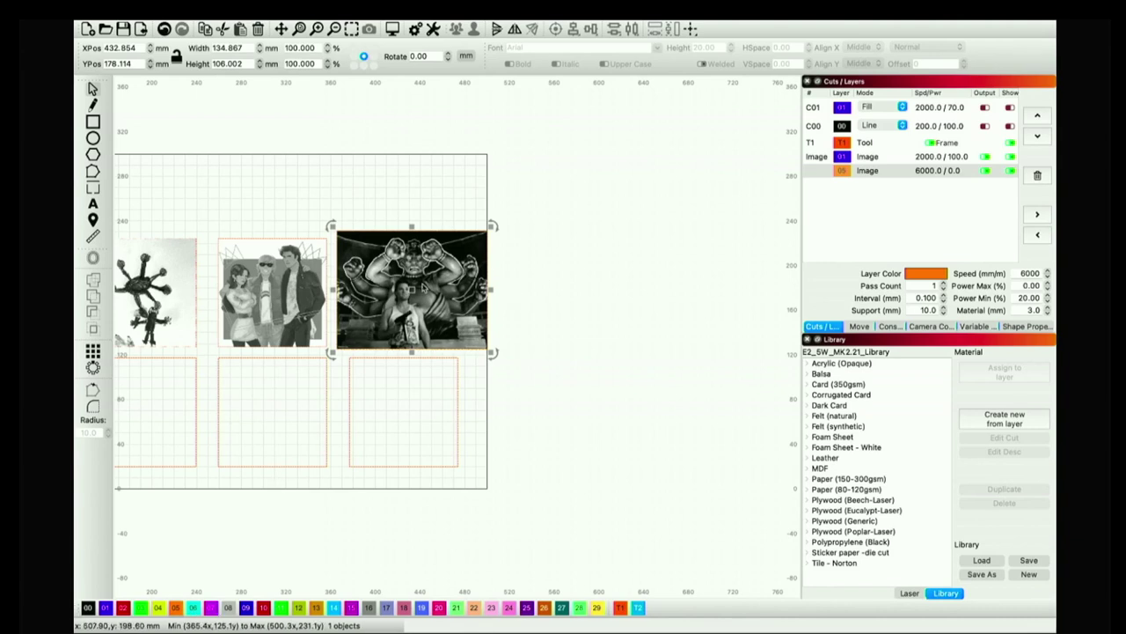
- Turn off layer 05's output and shrink the picture to about 122.9 x 96.6 mm to fit the fourth tile's height
click(986, 171)
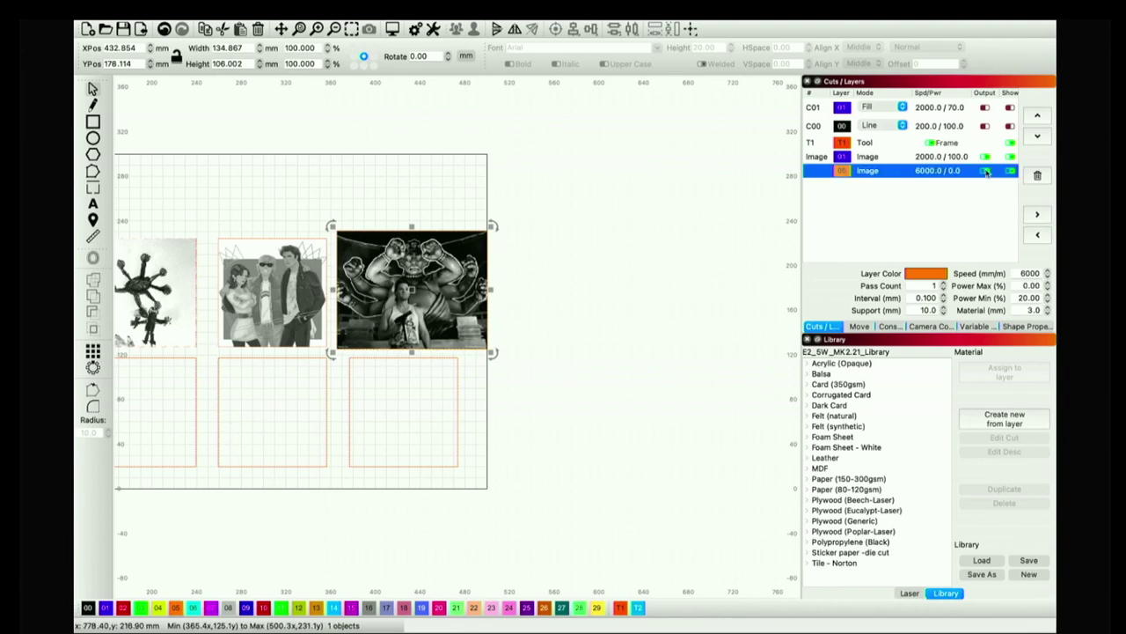
click(332, 350)
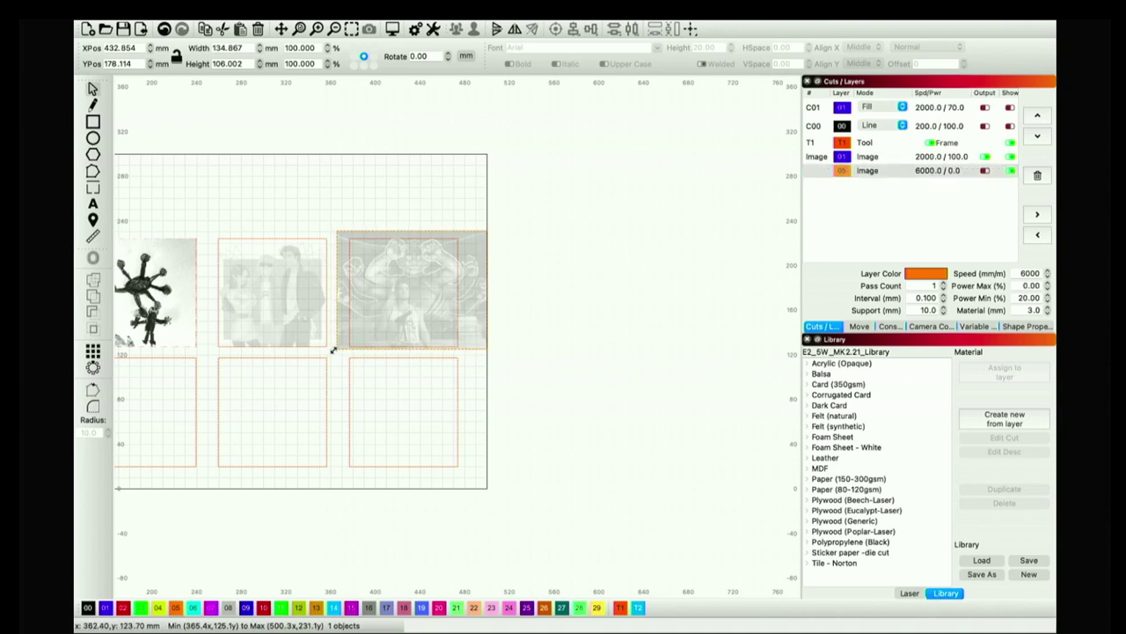
drag(333, 350, 339, 344)
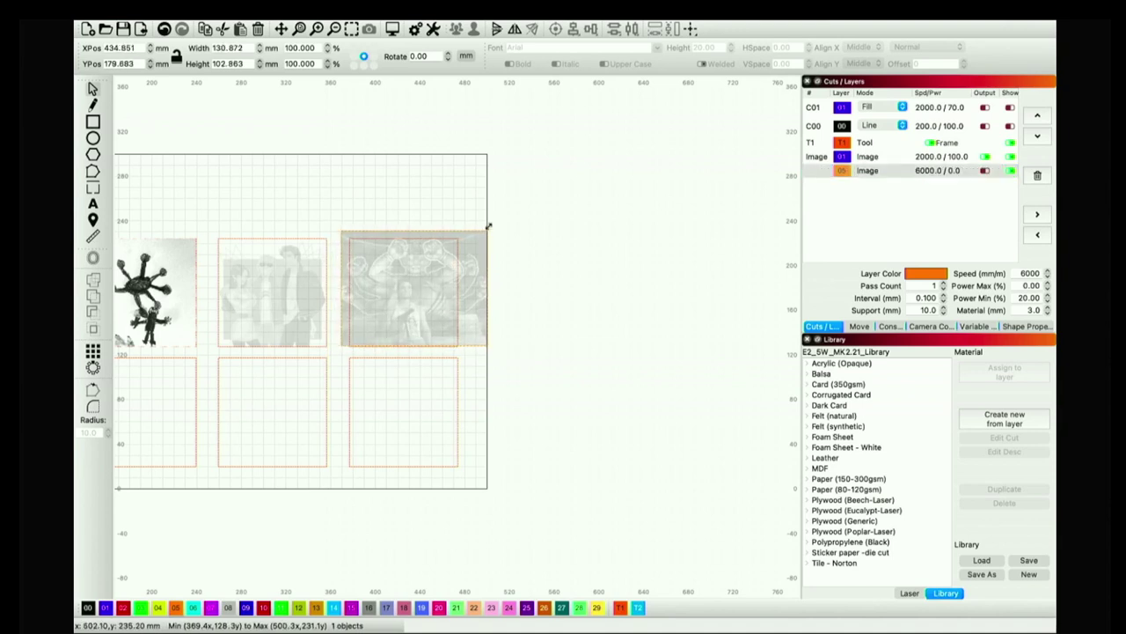
drag(489, 227, 471, 235)
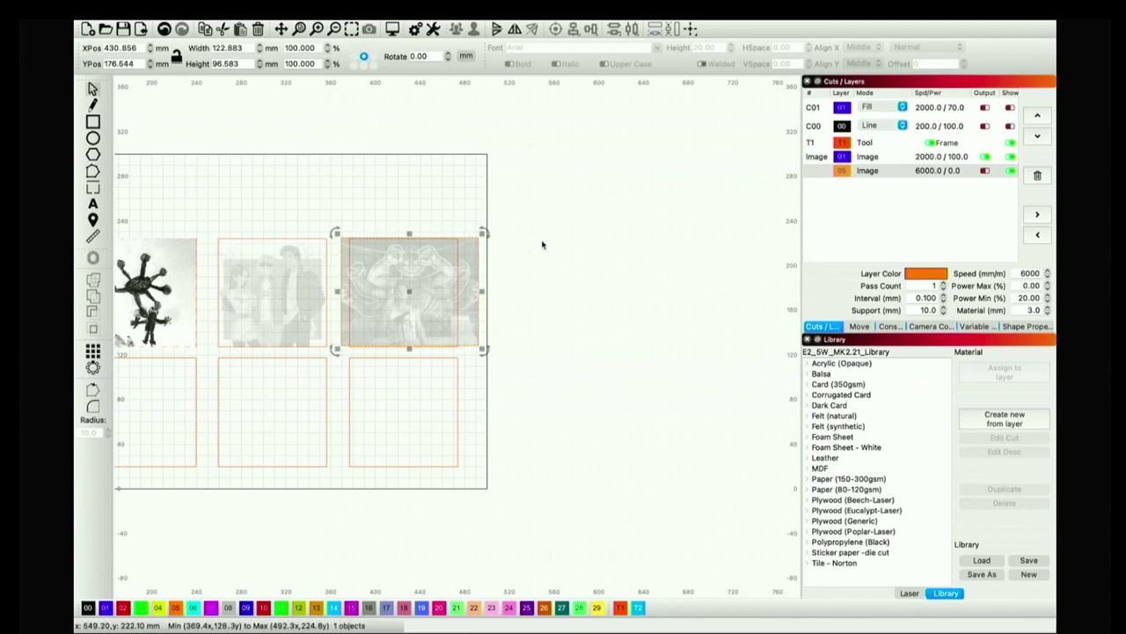
- Mask the picture with the fourth upper-row tile's outline and turn layer 05's output on
drag(525, 252, 390, 279)
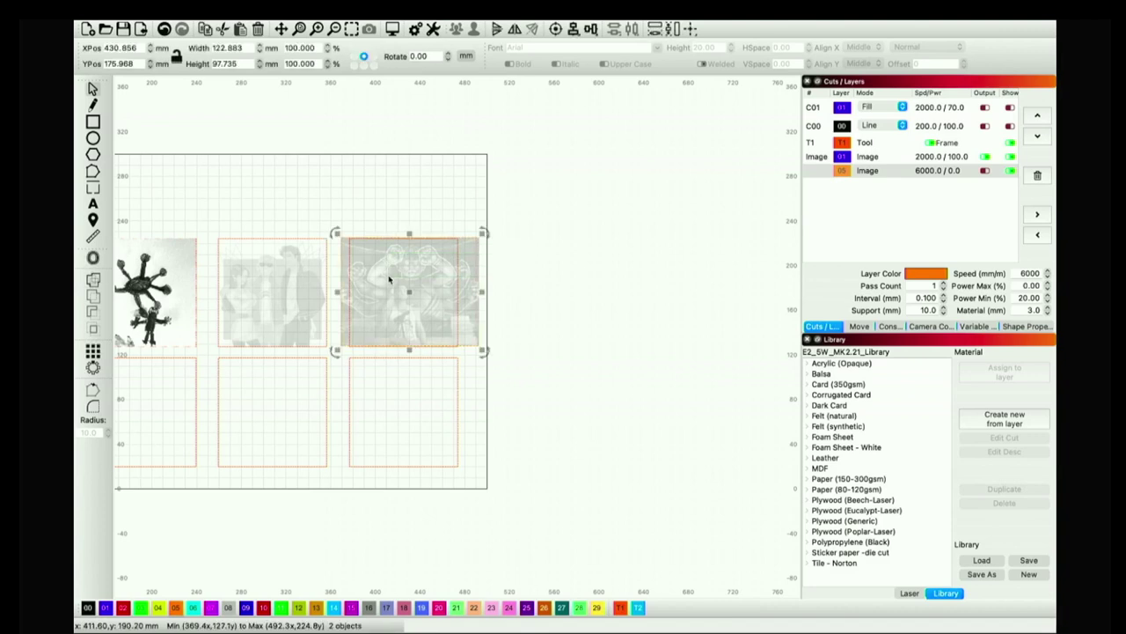
right_click(390, 279)
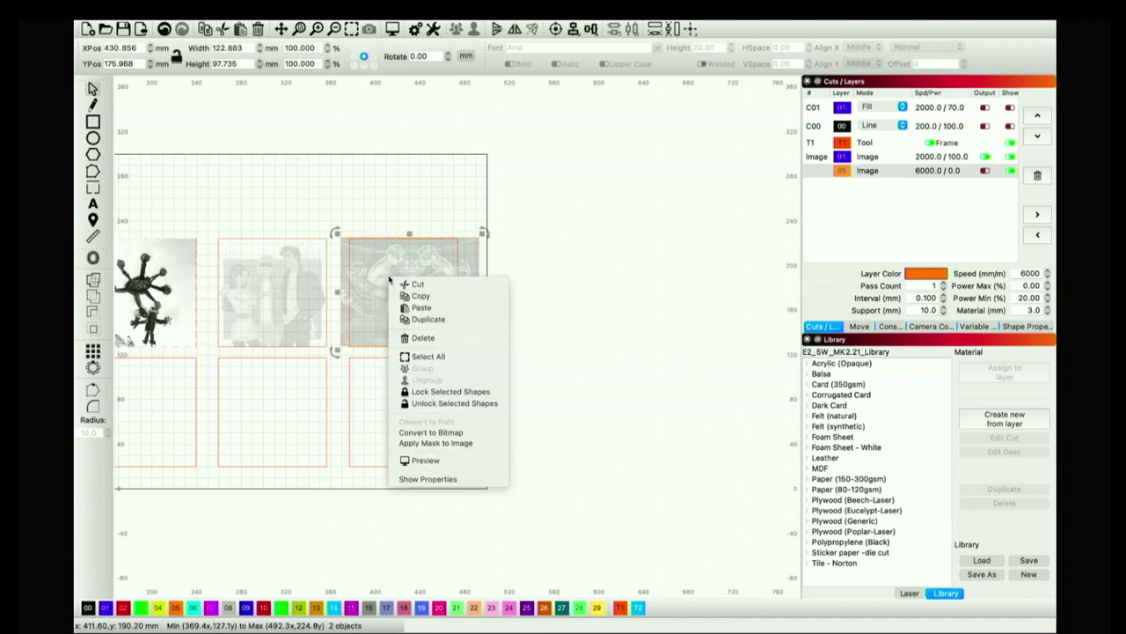
click(416, 443)
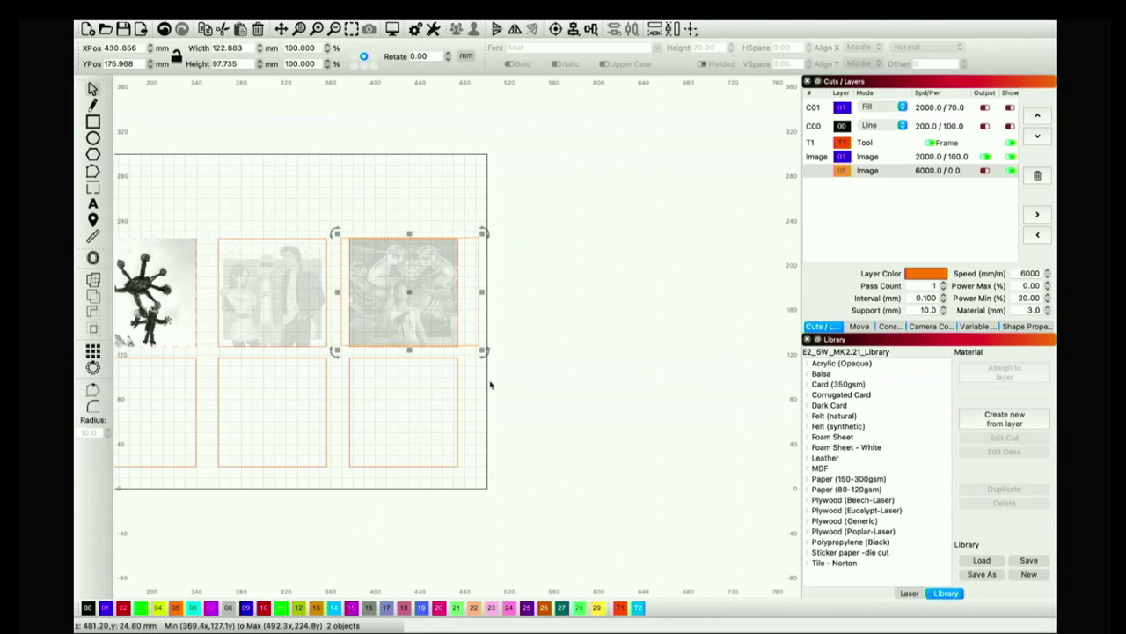
click(983, 173)
click(528, 281)
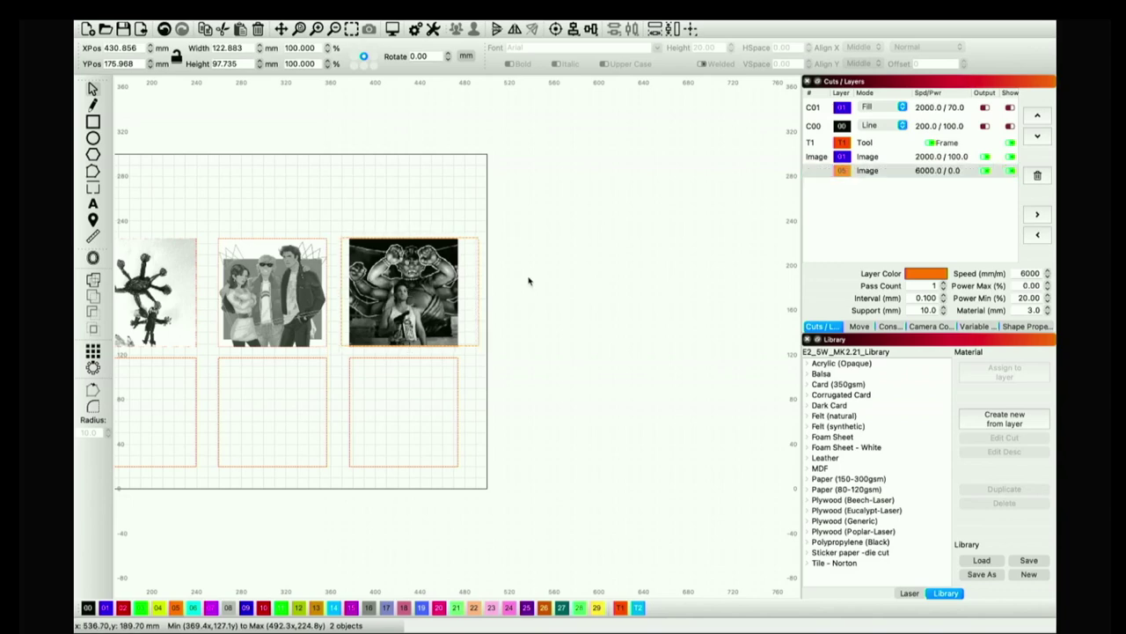
- Try the masked picture at about 129.3 x 101.6 mm and at about 99.4 x 78.1 mm within the fourth tile
scroll(406, 294, up, 6)
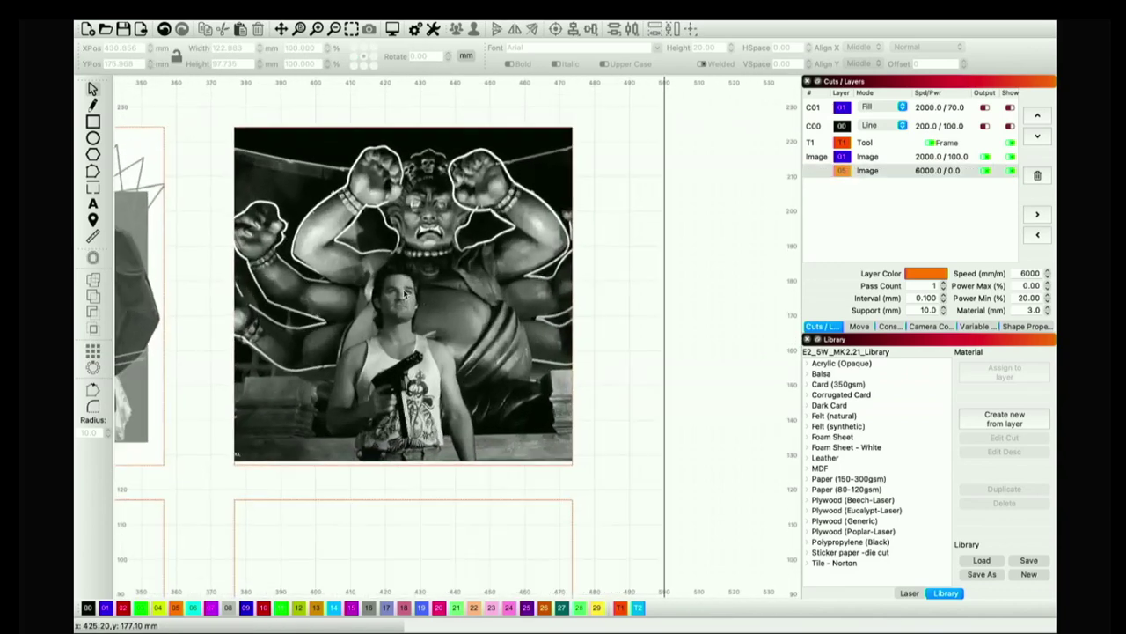
drag(419, 300, 409, 309)
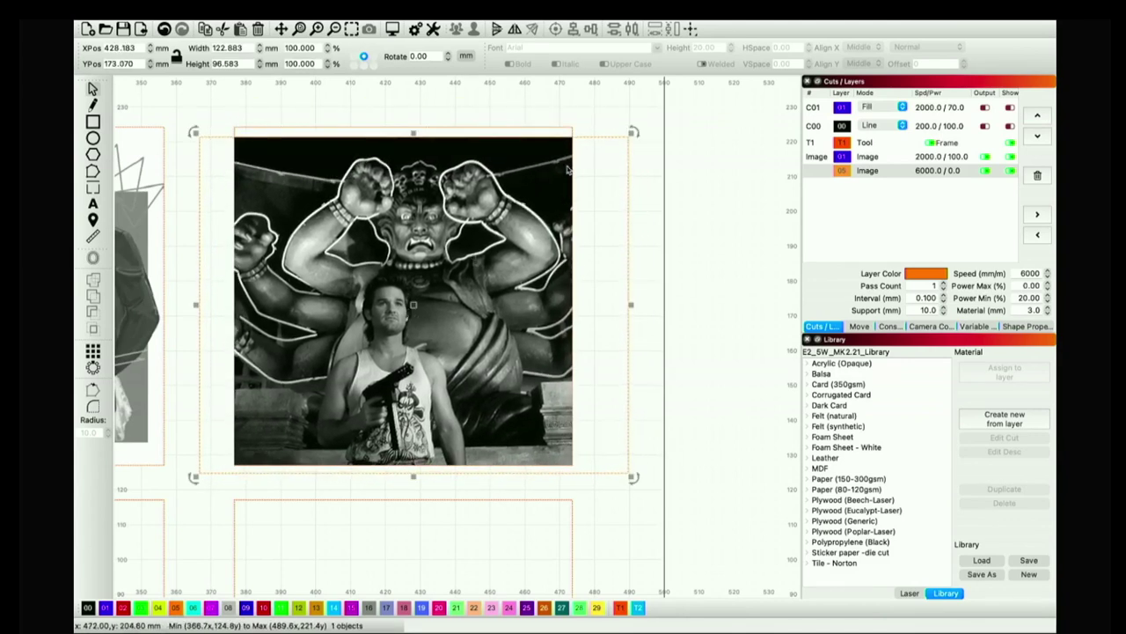
drag(632, 132, 648, 116)
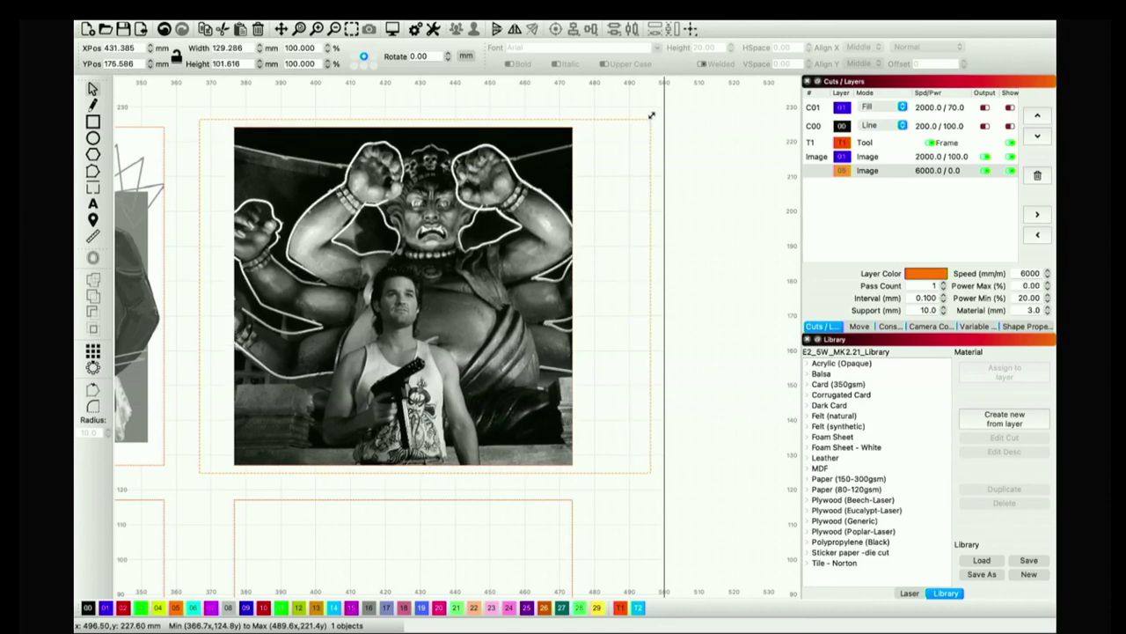
mouse_move(461, 248)
mouse_down()
mouse_move(436, 247)
mouse_move(477, 244)
mouse_up()
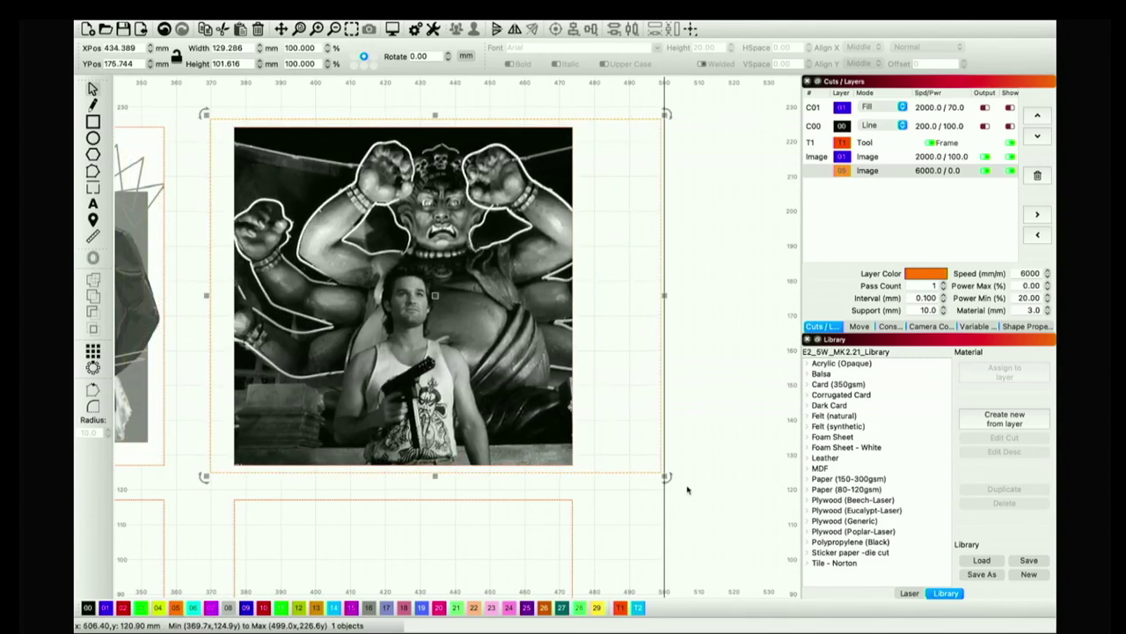
drag(666, 476, 577, 412)
drag(519, 379, 519, 408)
drag(581, 447, 560, 431)
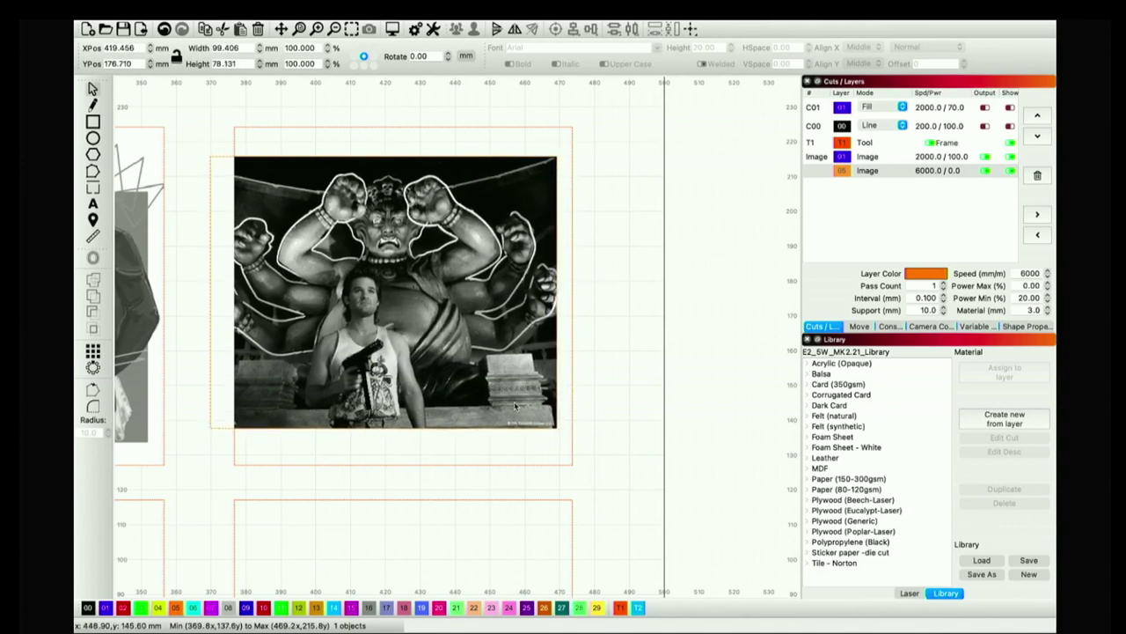
drag(487, 403, 503, 411)
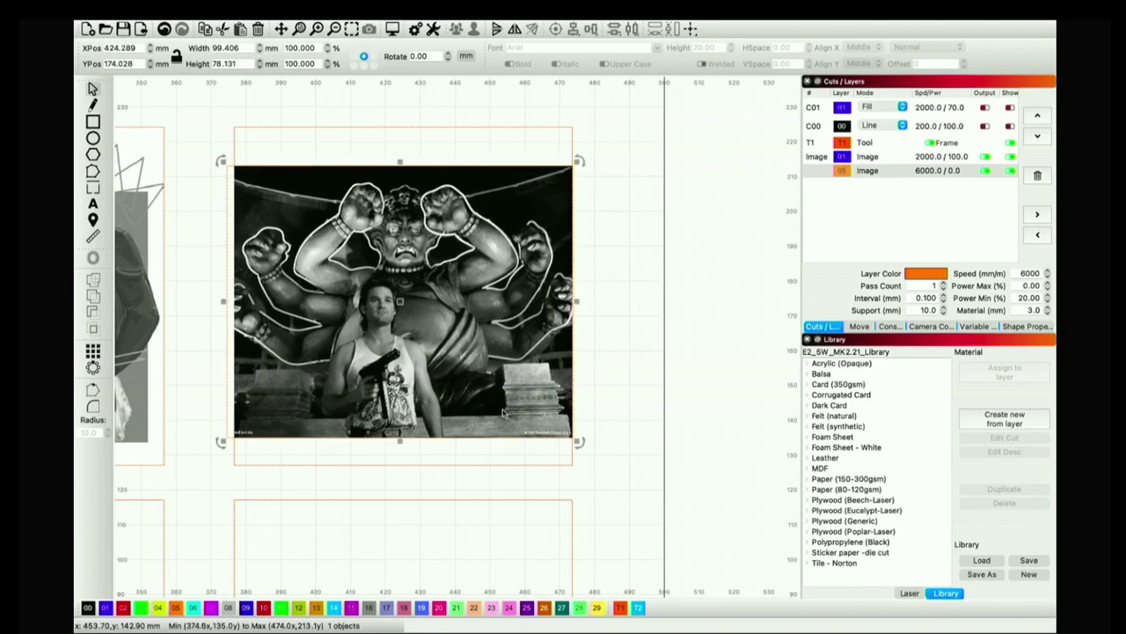
- Enlarge the masked picture to about 207 x 162.7 mm and move it so the man fills the fourth tile
drag(577, 161, 656, 98)
drag(407, 299, 385, 331)
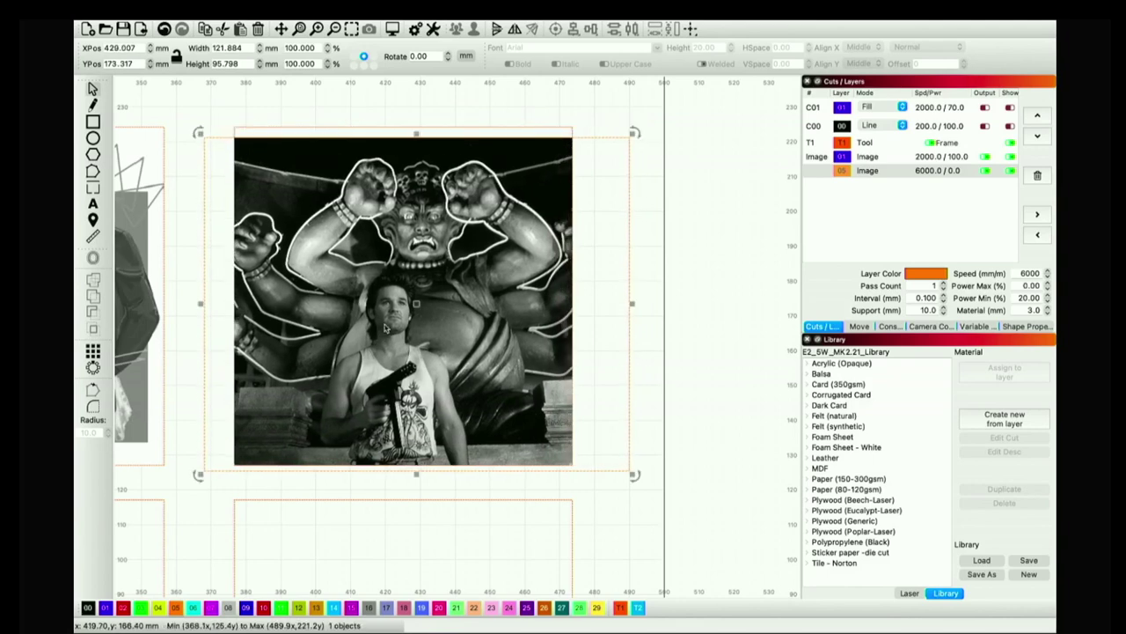
drag(630, 130, 790, 65)
drag(477, 264, 425, 267)
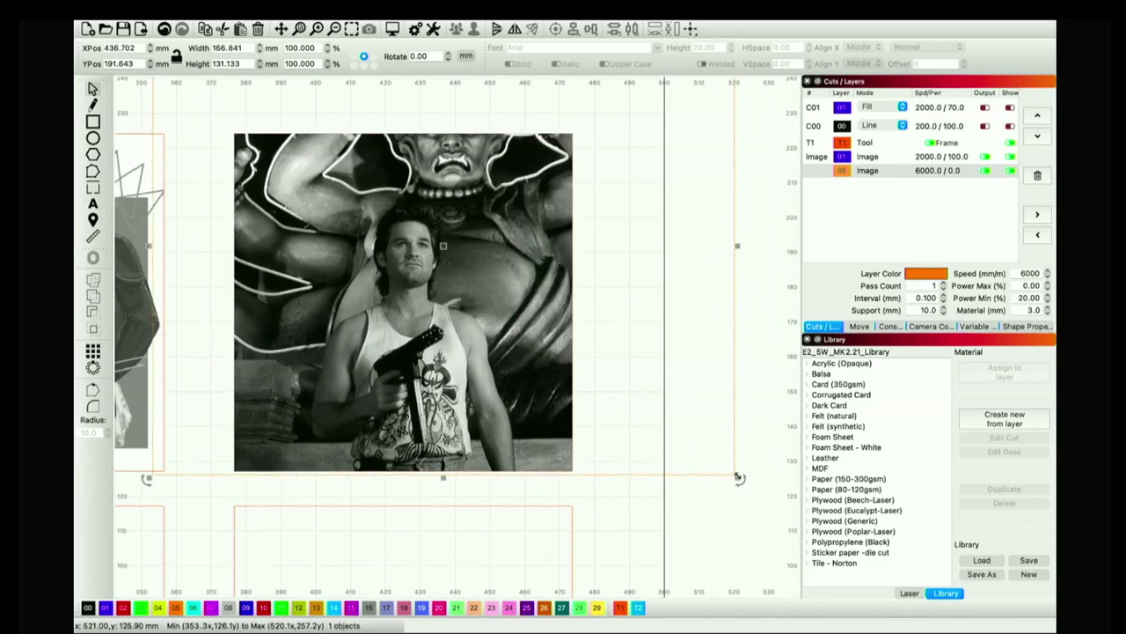
drag(737, 476, 780, 510)
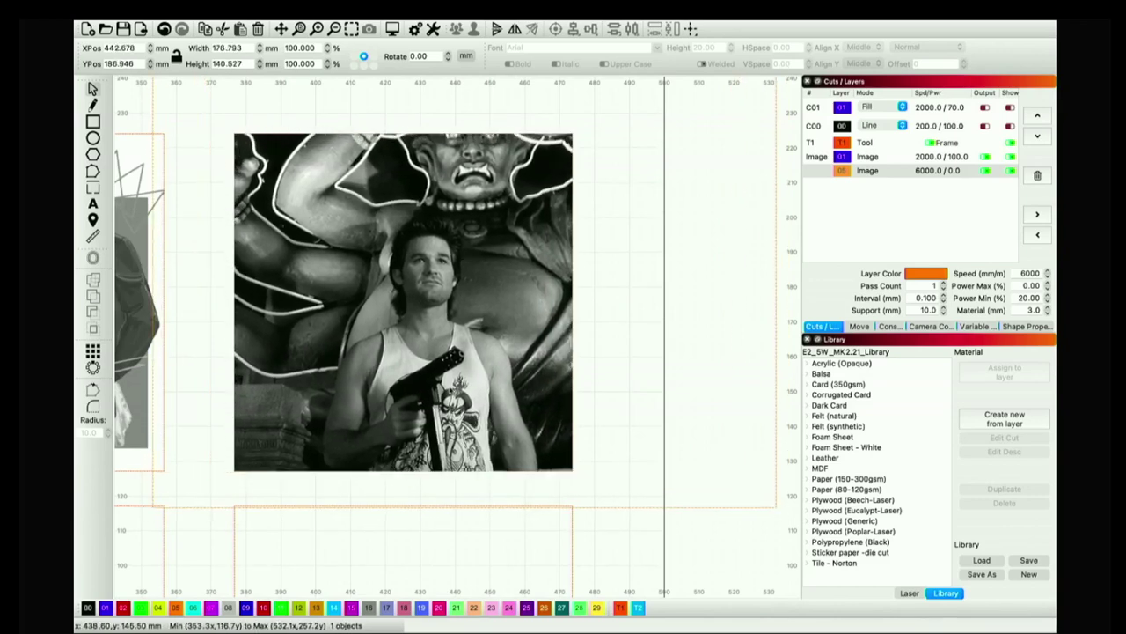
drag(451, 398, 424, 363)
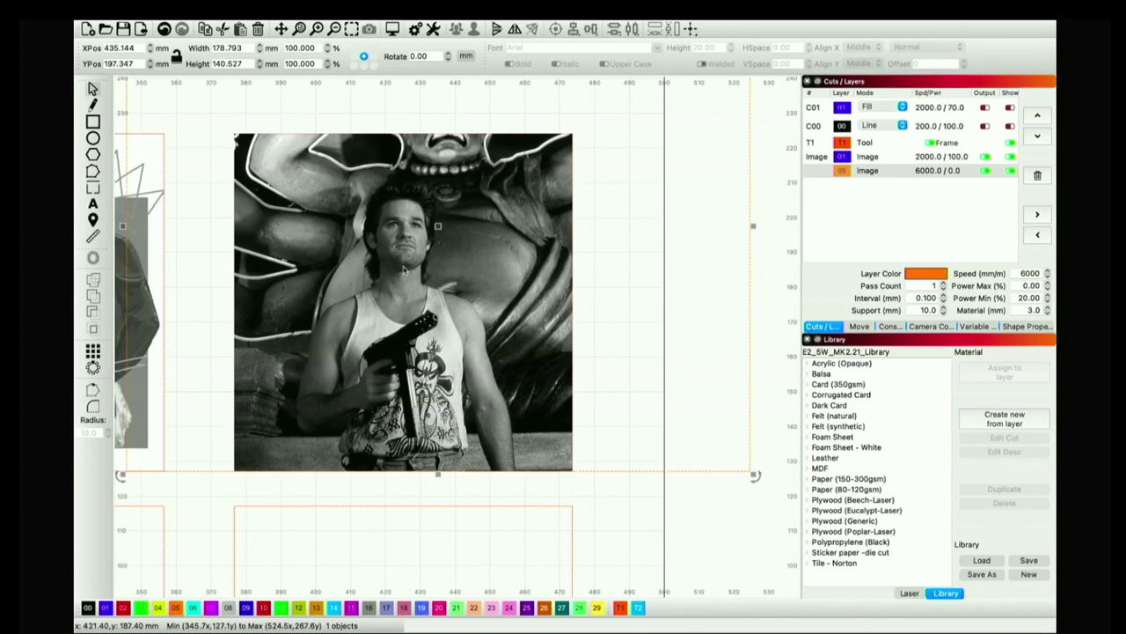
scroll(492, 424, down, 3)
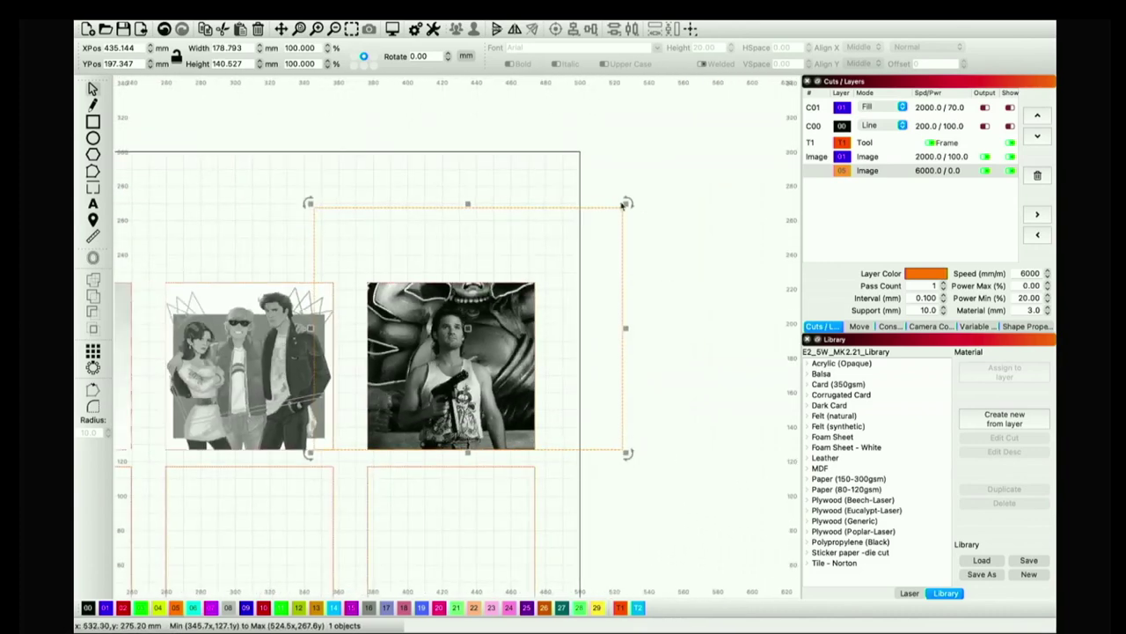
drag(623, 204, 674, 170)
drag(466, 378, 449, 376)
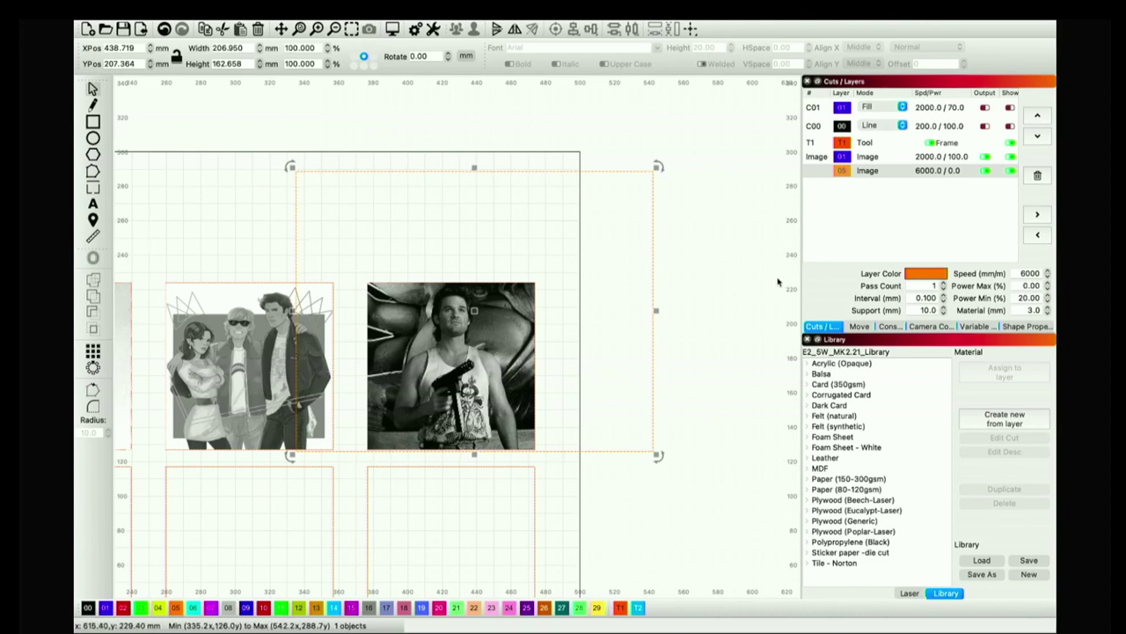
- Flatten the image mask on the fourth tile's picture and lock the cropped picture
drag(722, 385, 573, 345)
drag(447, 301, 433, 294)
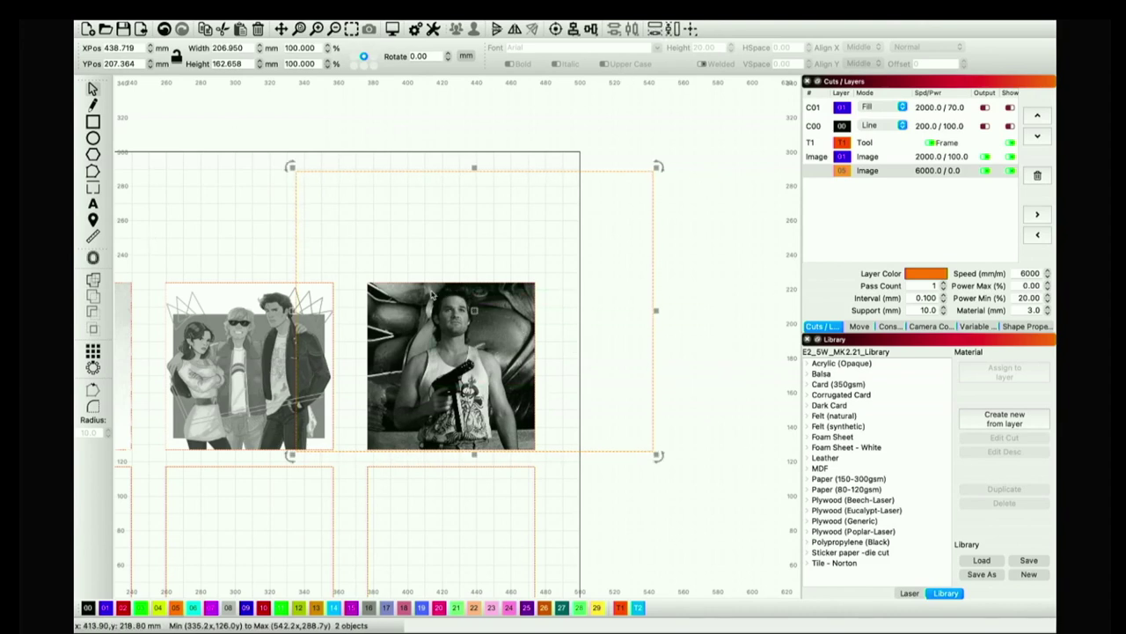
right_click(431, 293)
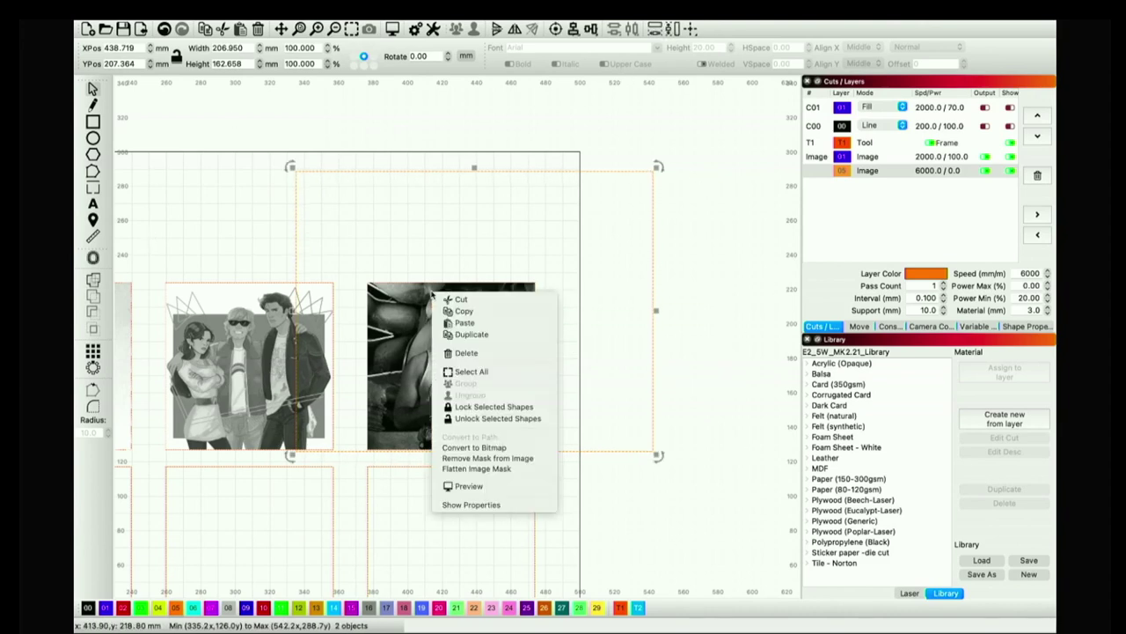
click(476, 468)
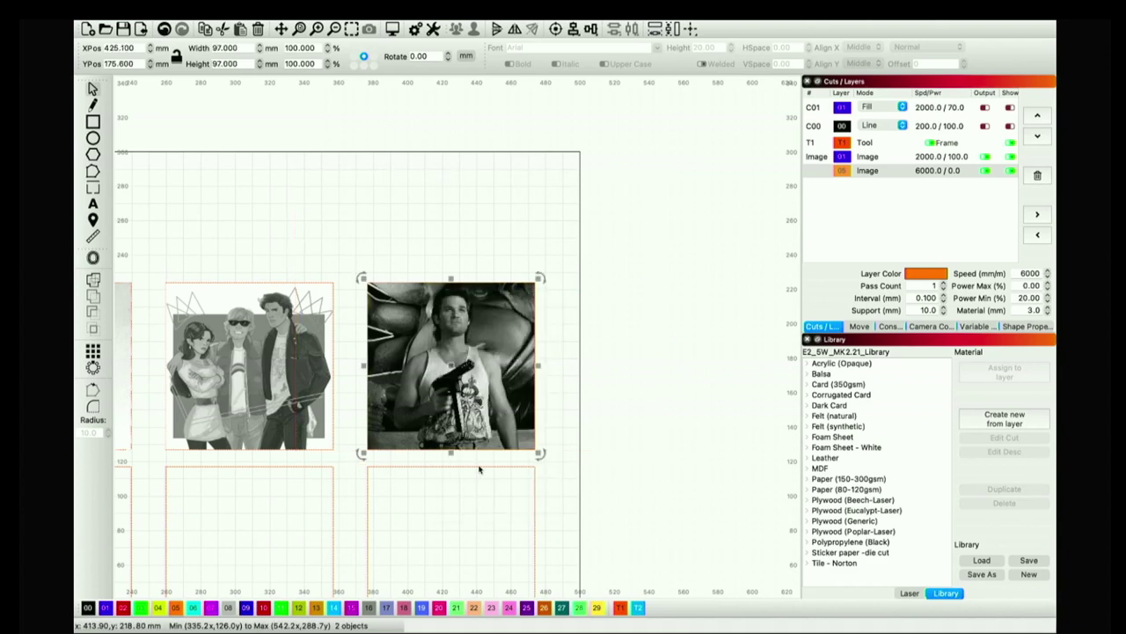
click(508, 375)
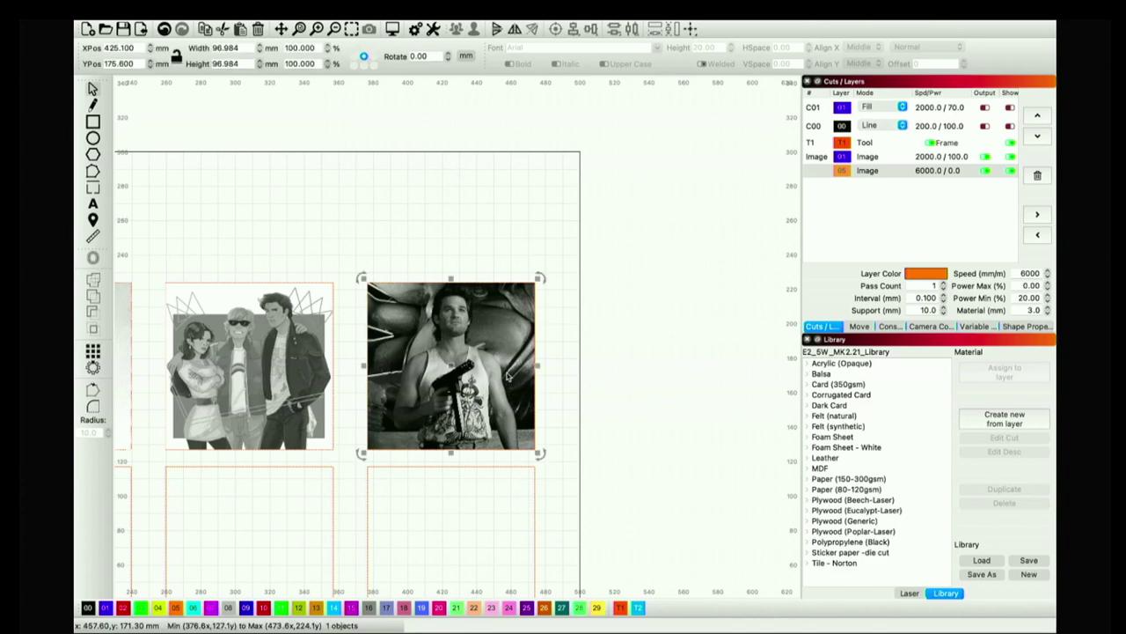
right_click(473, 394)
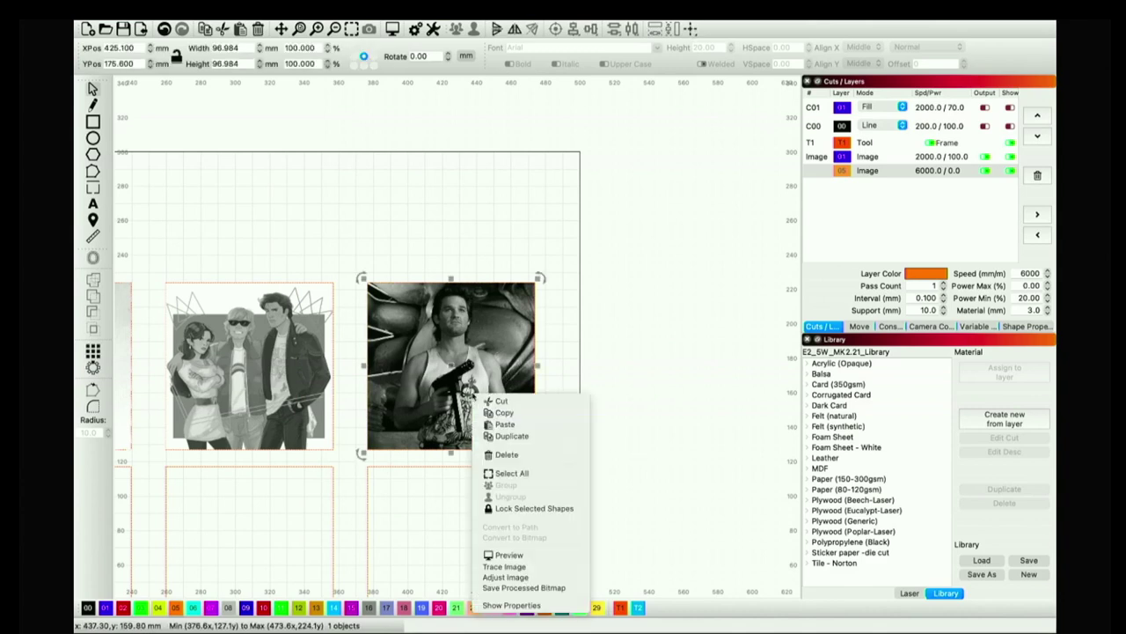
click(506, 508)
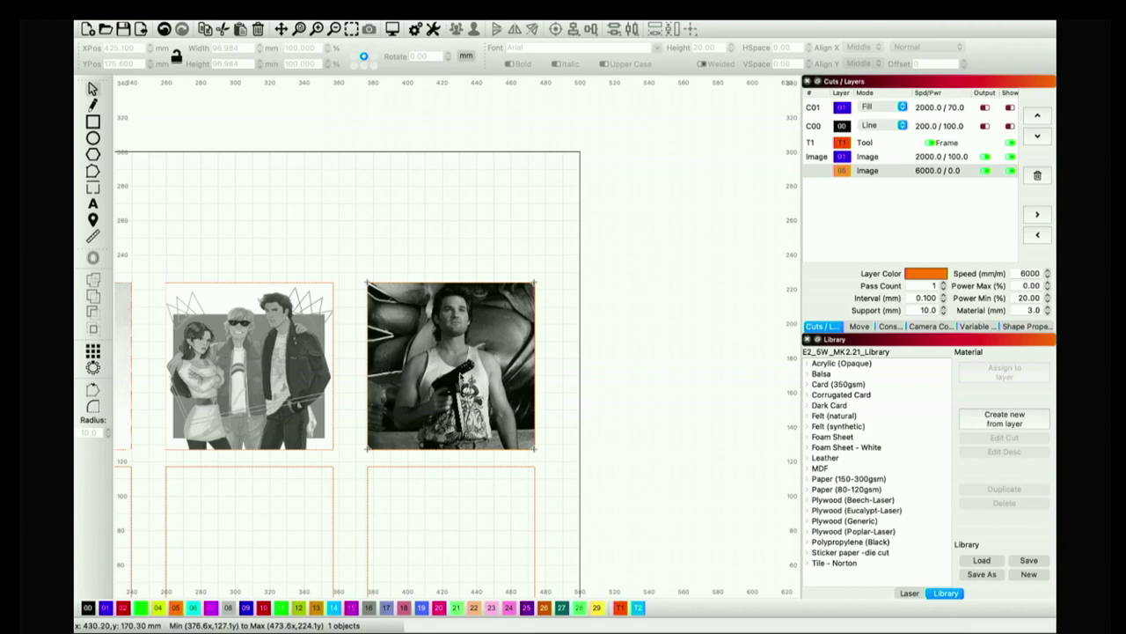
- Adjust the locked picture's image settings to contrast 28, brightness -16 and gamma 0.525
right_click(460, 374)
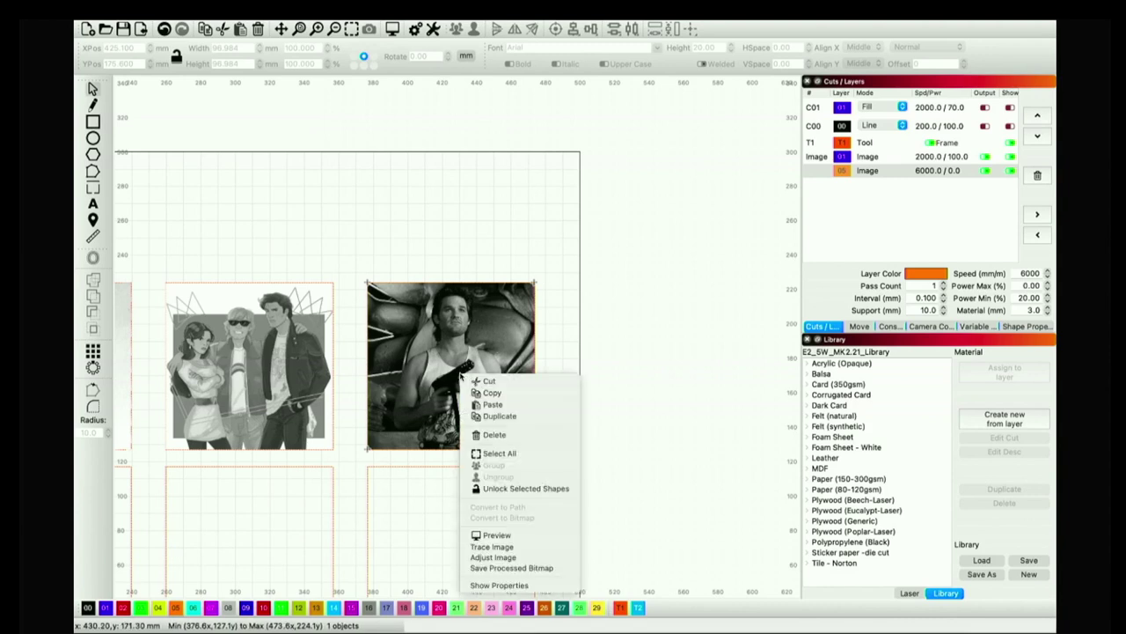
click(507, 558)
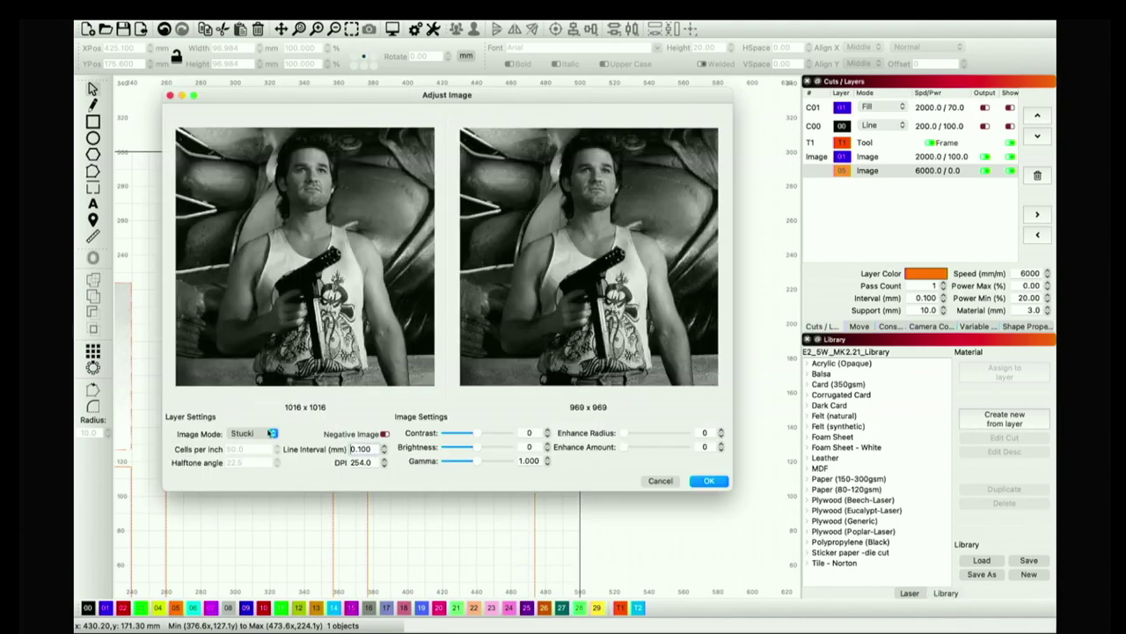
scroll(561, 277, up, 5)
scroll(559, 277, down, 5)
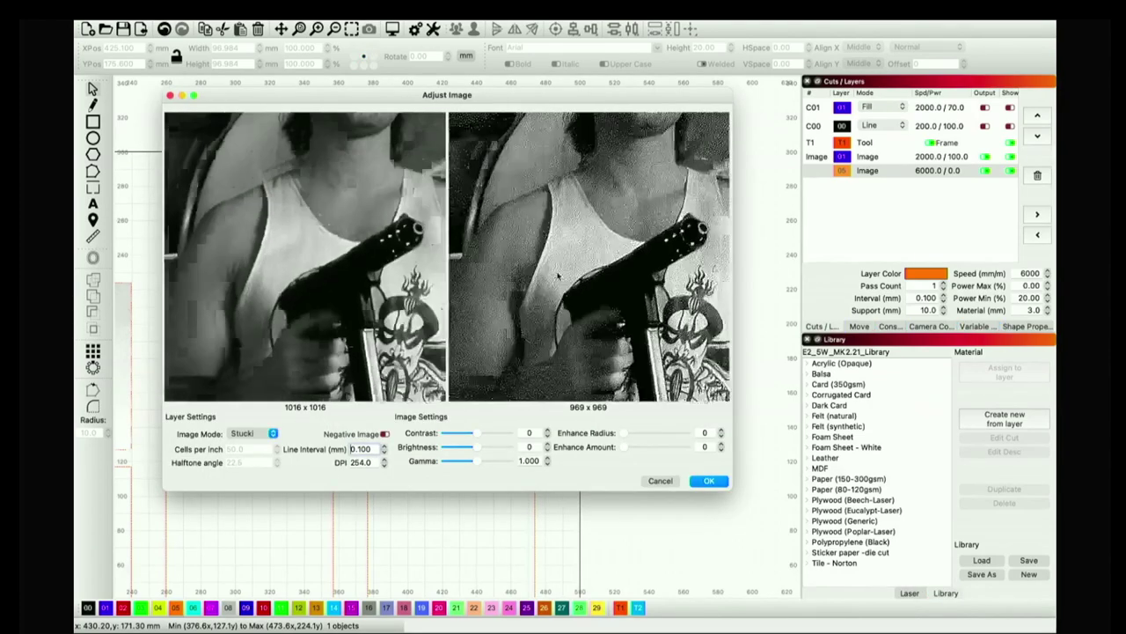
scroll(558, 276, down, 2)
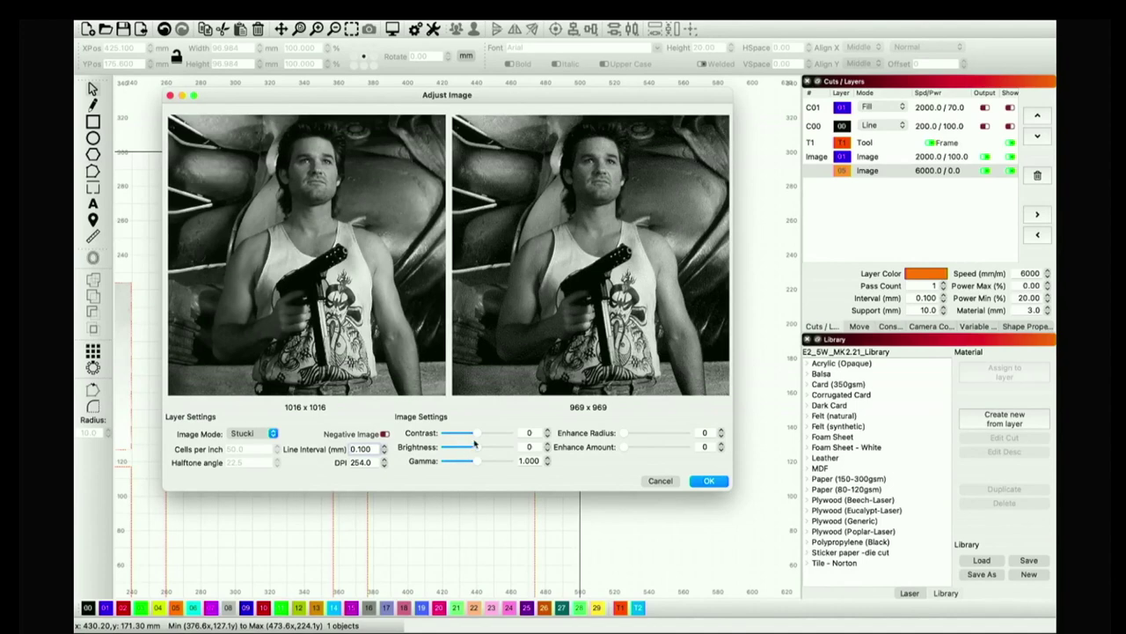
mouse_move(477, 436)
mouse_down()
mouse_move(490, 434)
mouse_move(480, 450)
mouse_up()
drag(471, 450, 470, 450)
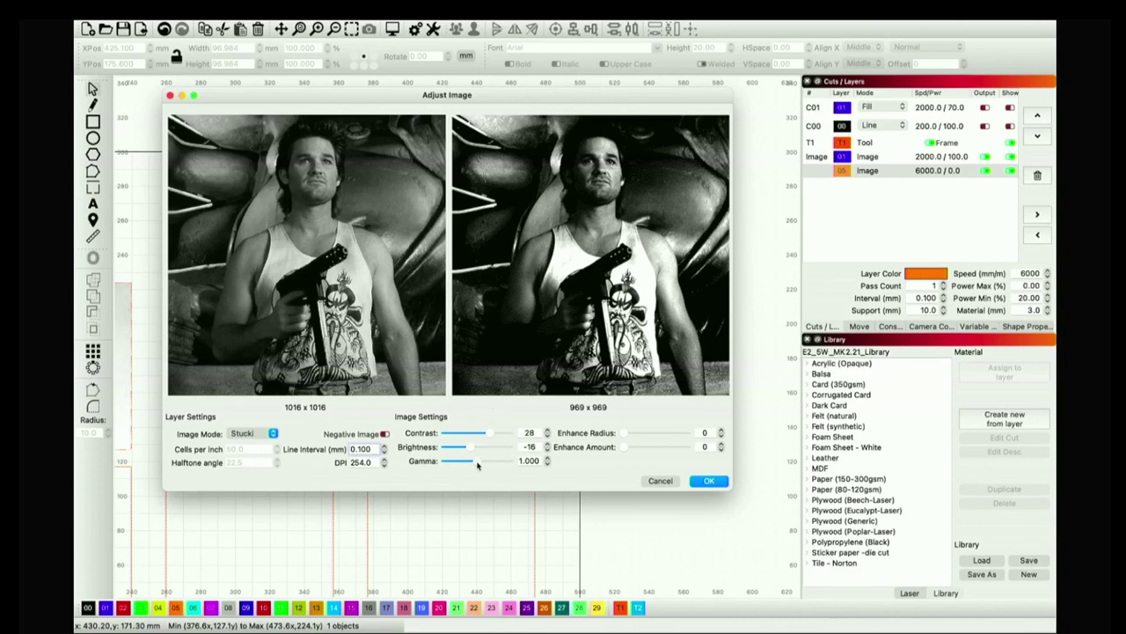
drag(477, 463, 464, 468)
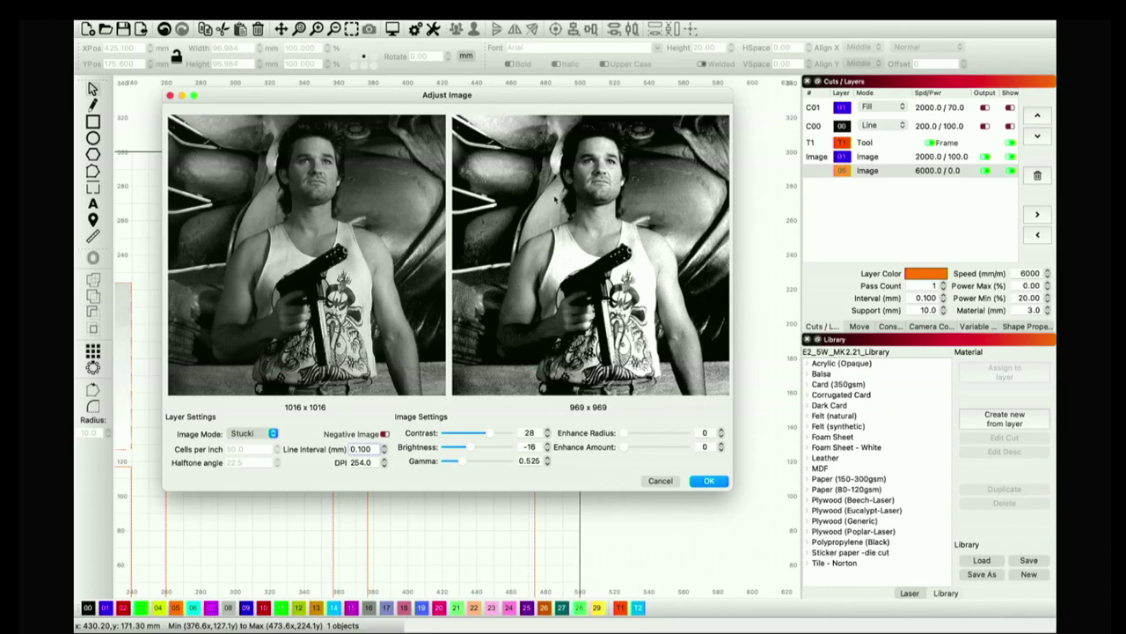
- Check the dithered preview up close, refine the picture to contrast 22, brightness -12 and gamma 0.475, and accept the adjustments
scroll(578, 167, up, 5)
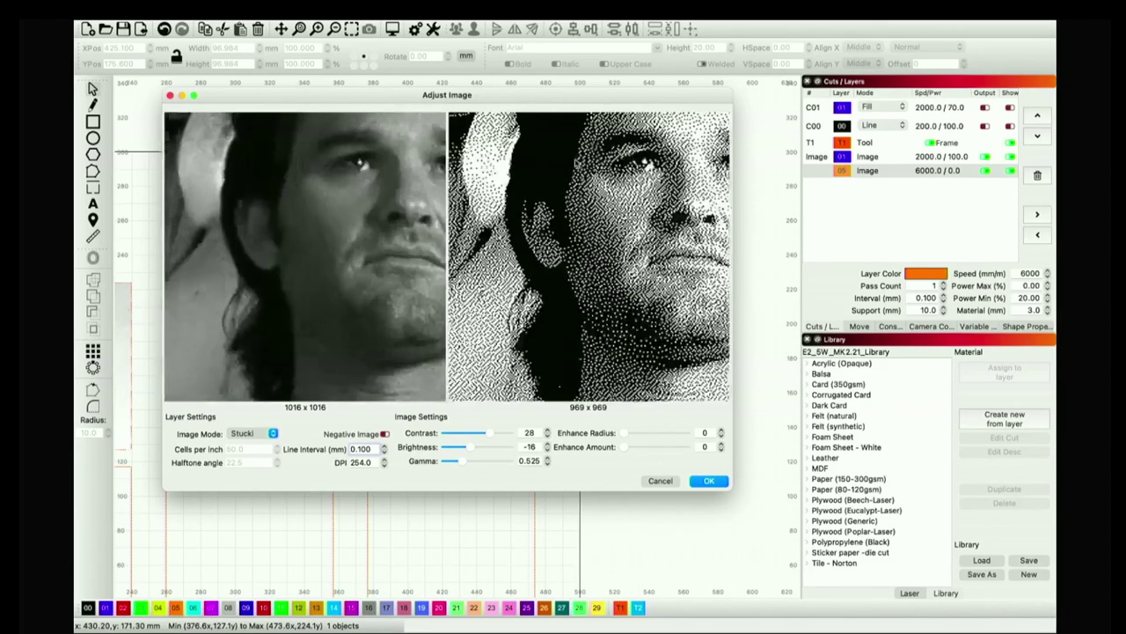
scroll(578, 162, down, 5)
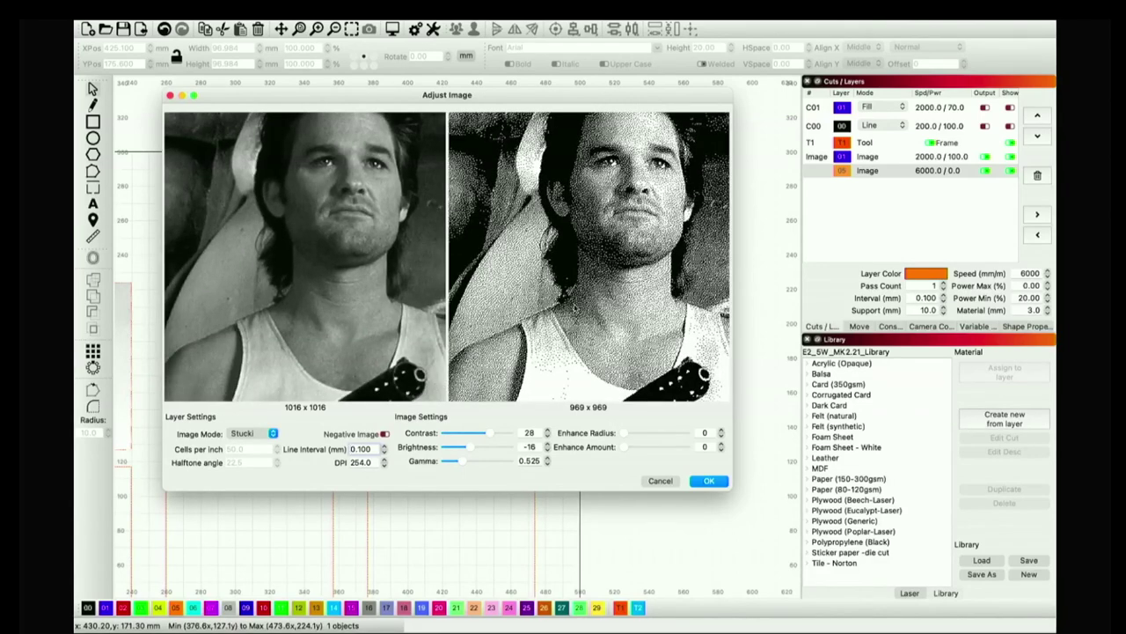
scroll(573, 306, down, 2)
scroll(573, 306, down, 2)
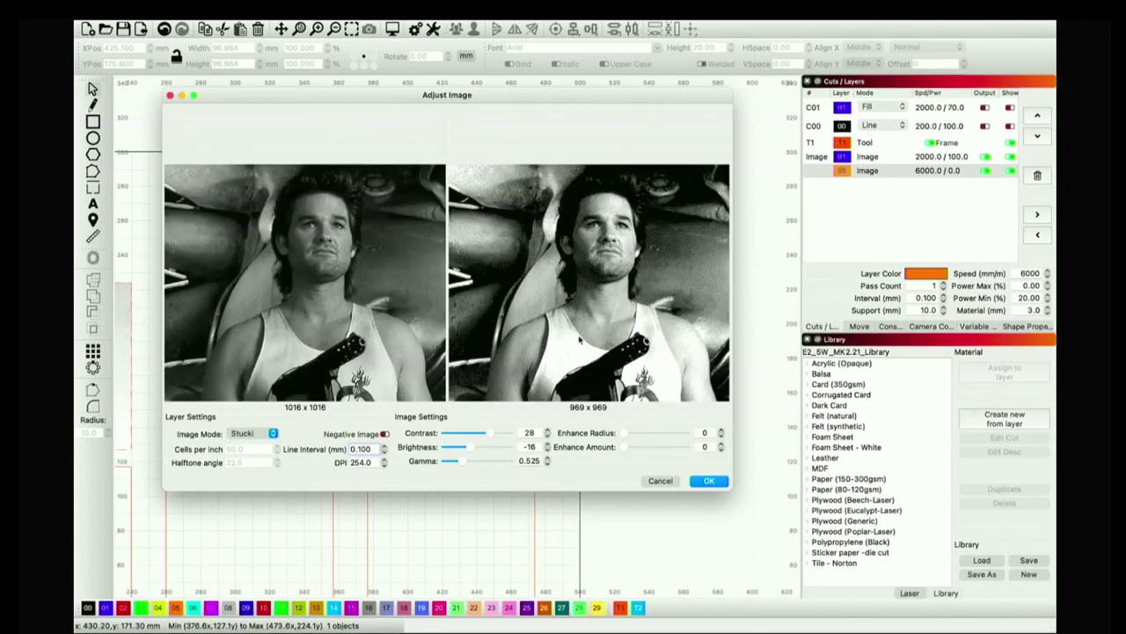
scroll(563, 392, down, 1)
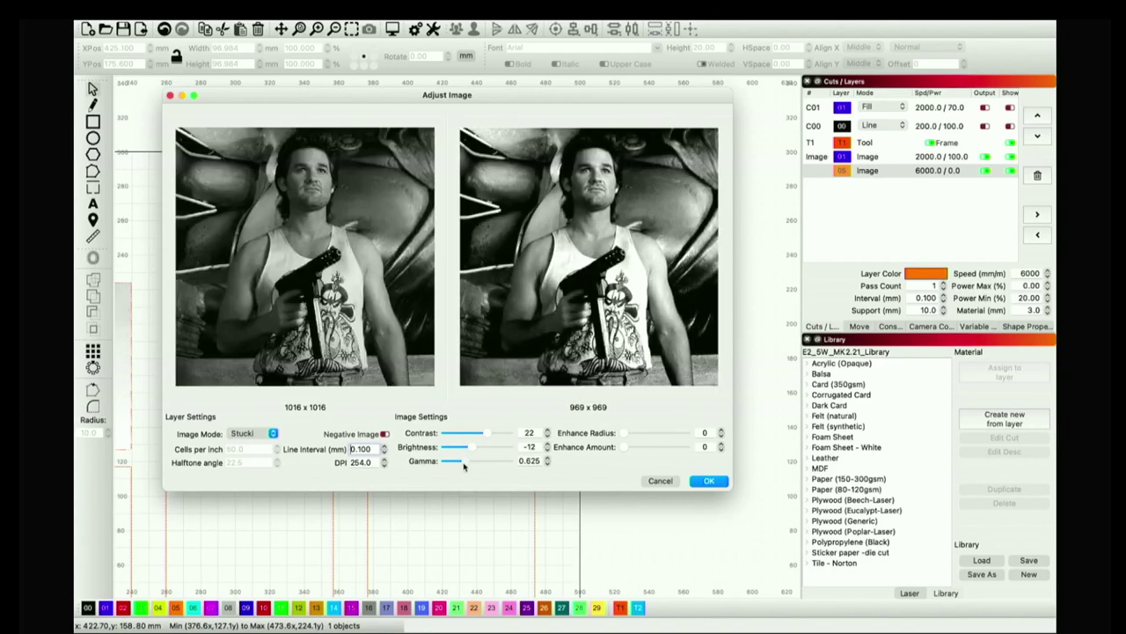
drag(465, 463, 461, 465)
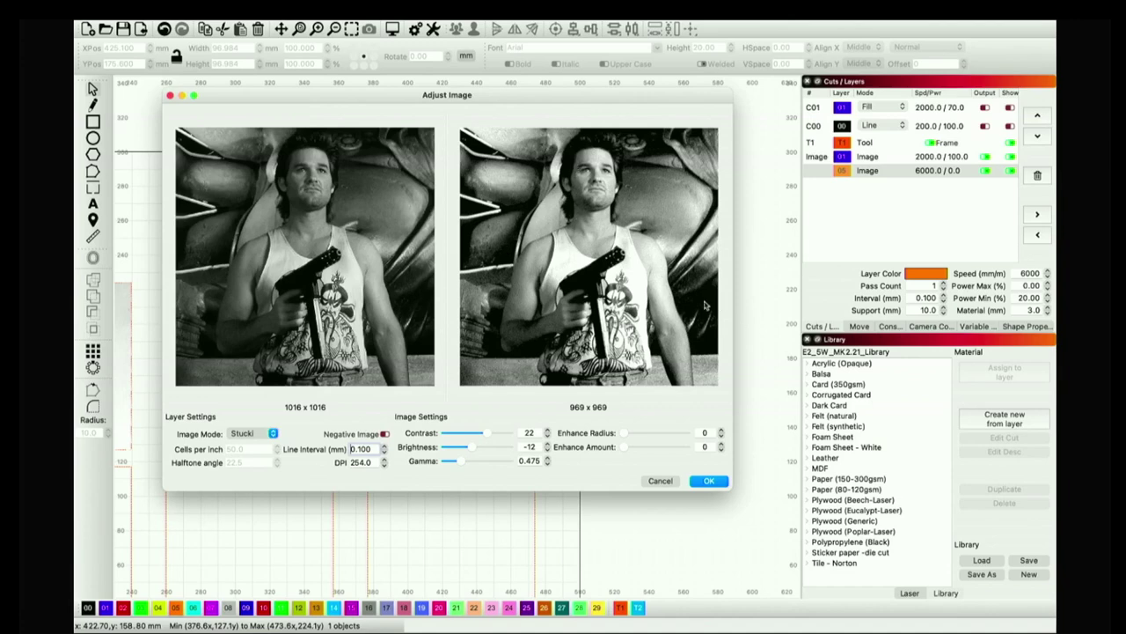
click(704, 482)
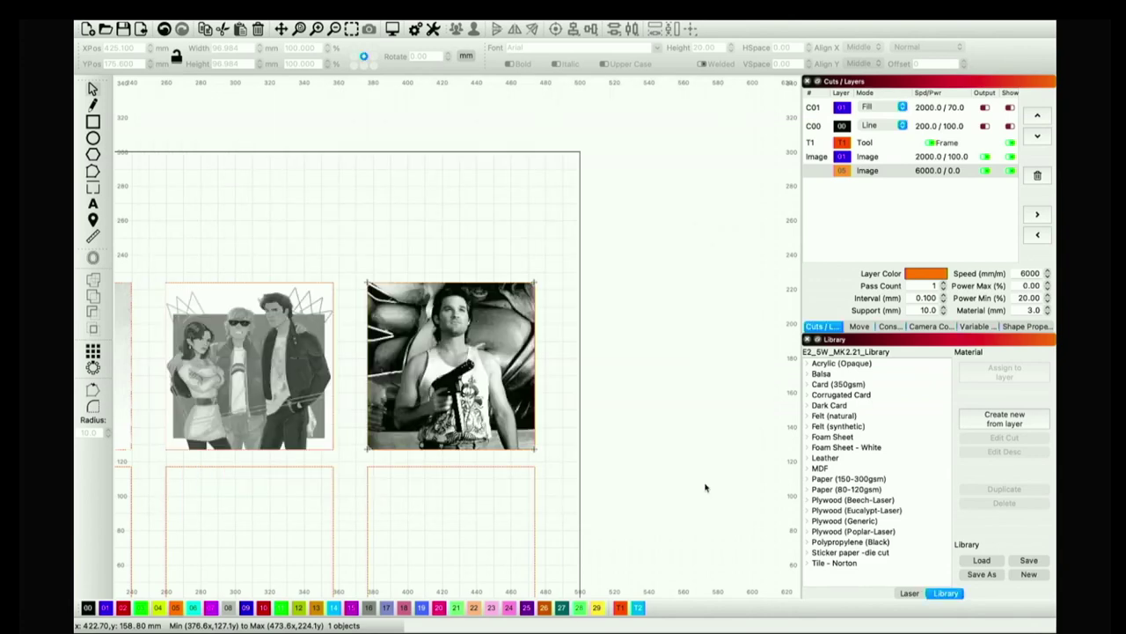
scroll(407, 540, down, 2)
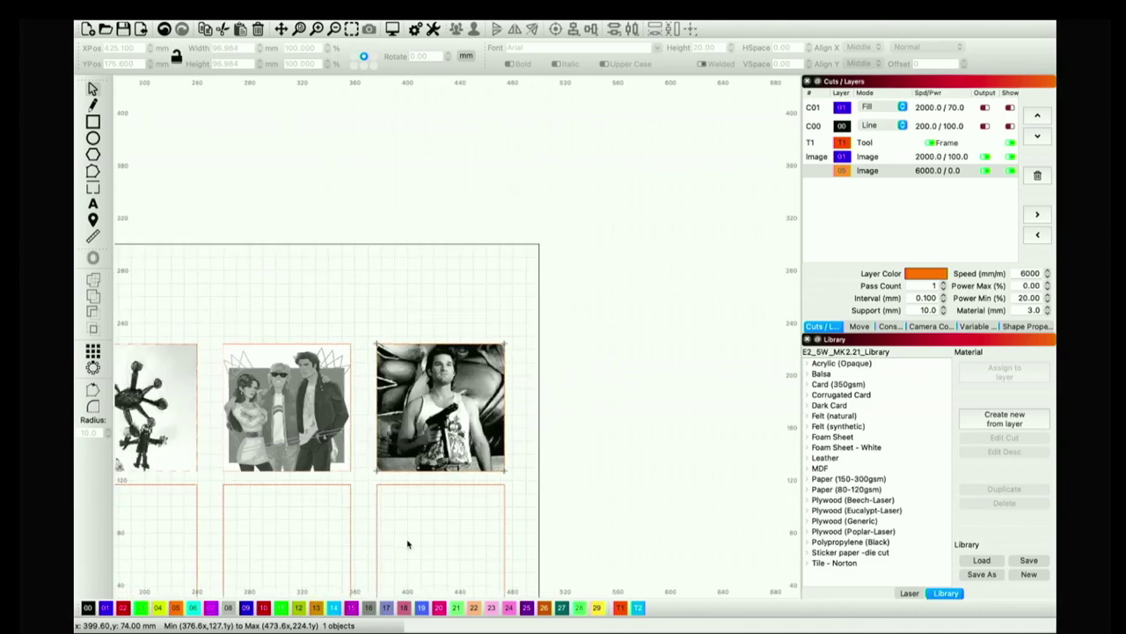
- Name the blue 01 image layer "Darkly Labs Tile" and enable its air assist
scroll(510, 483, down, 1)
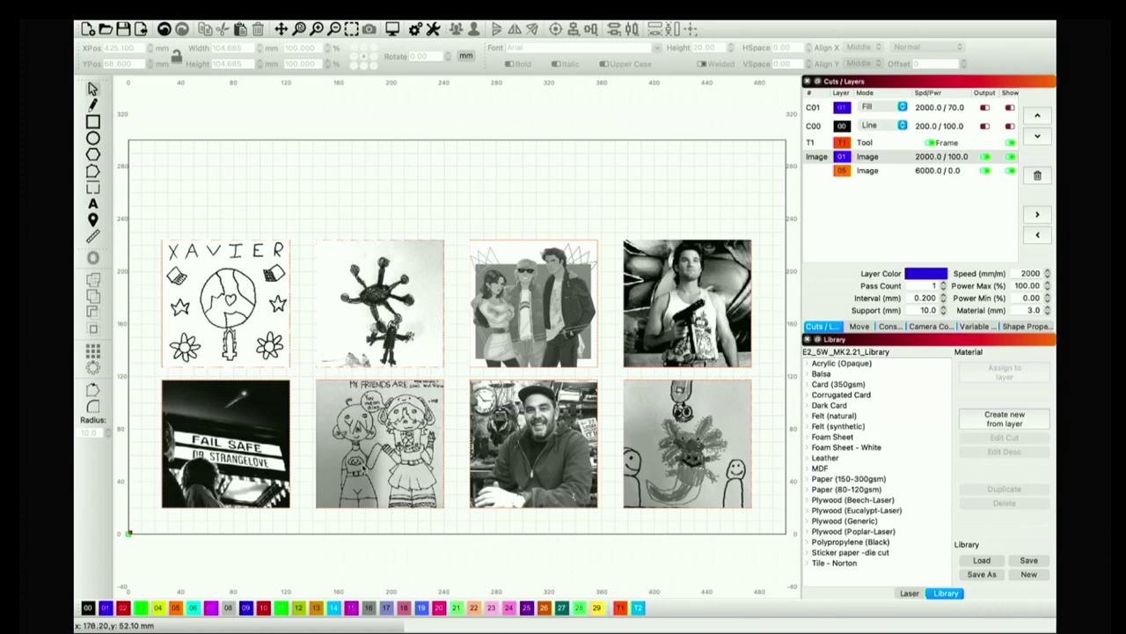
double_click(823, 162)
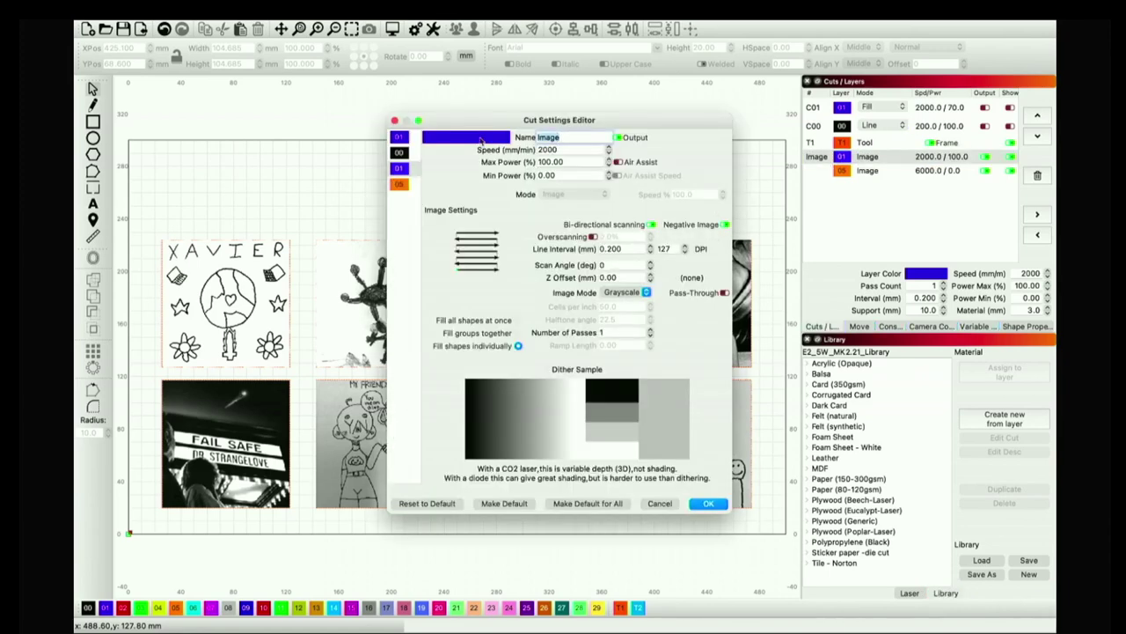
text(Darkly Labs Tile)
click(618, 162)
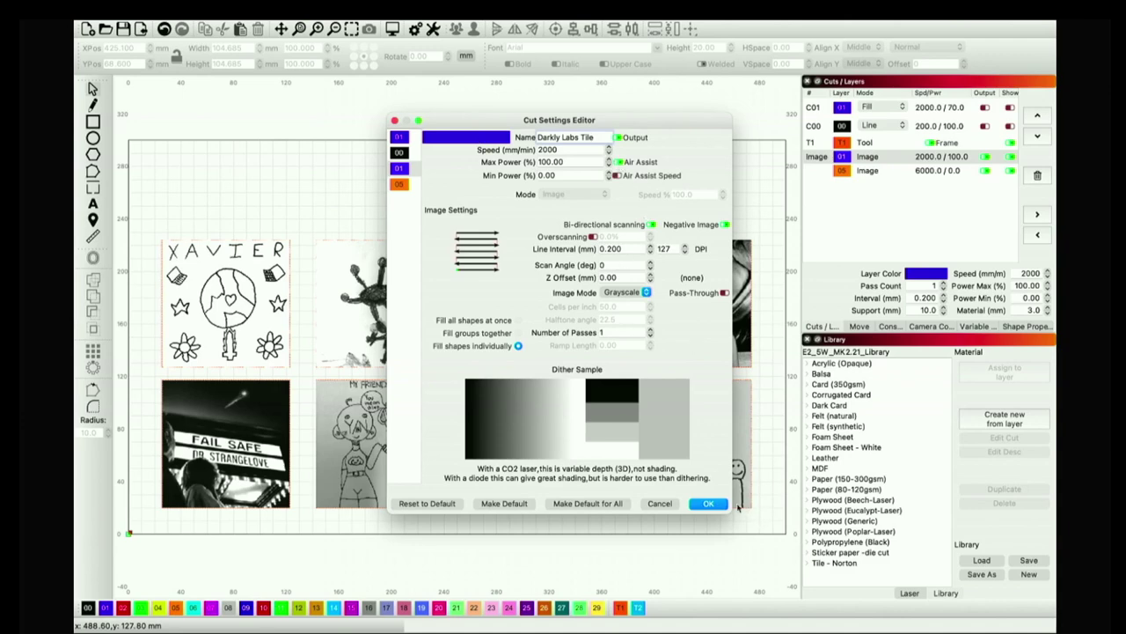
click(709, 504)
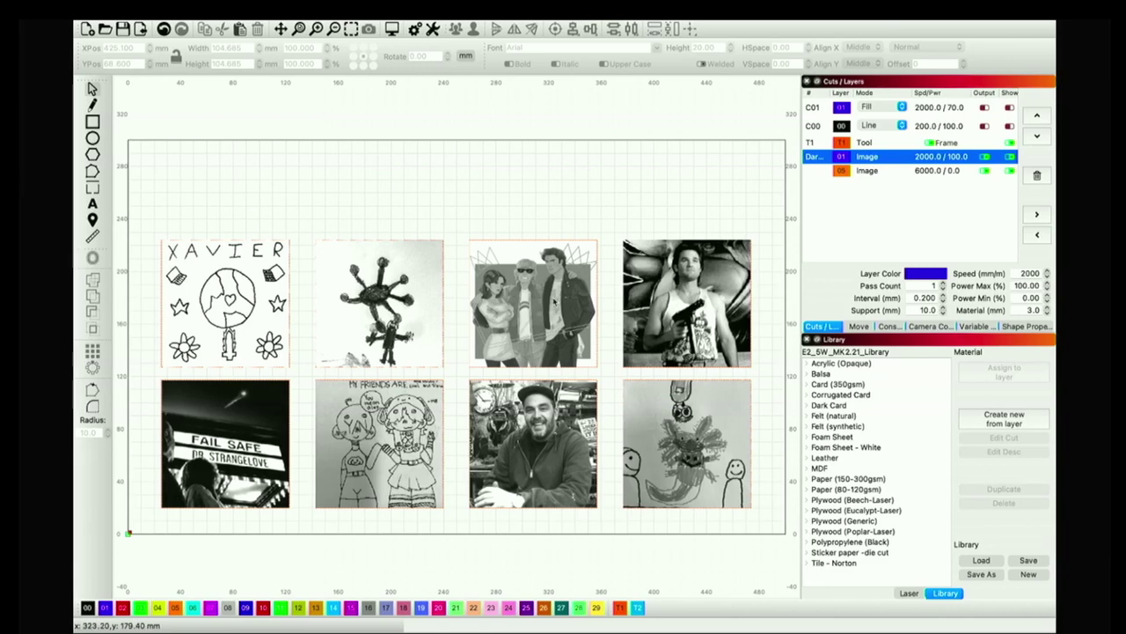
- Name the orange 05 image layer "NWT"
click(867, 173)
double_click(867, 173)
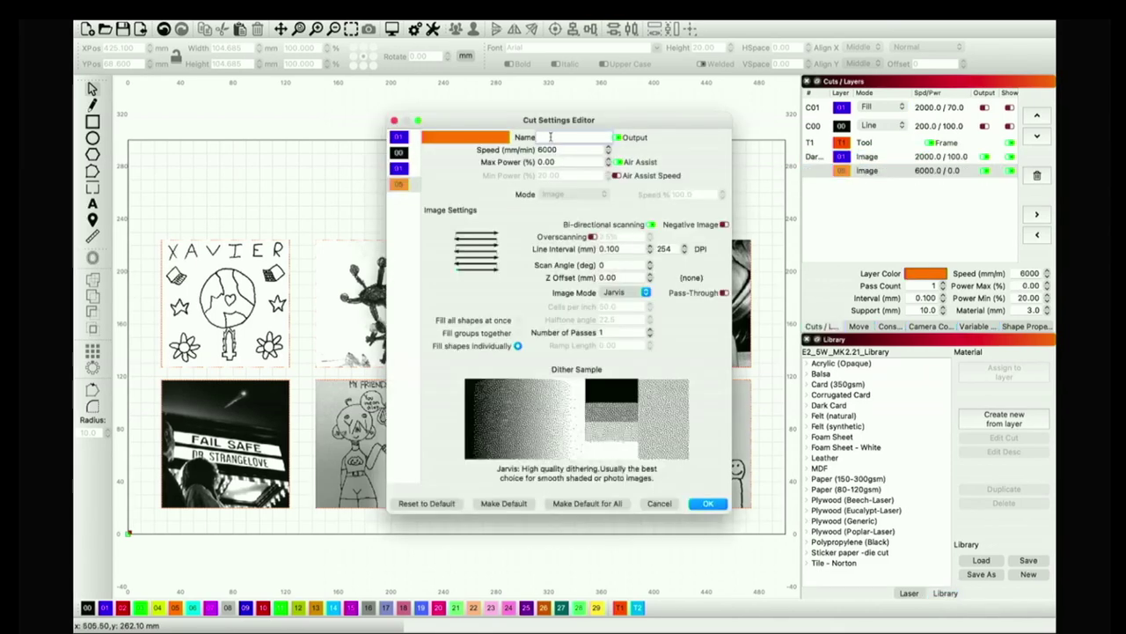
text(NWT)
click(711, 503)
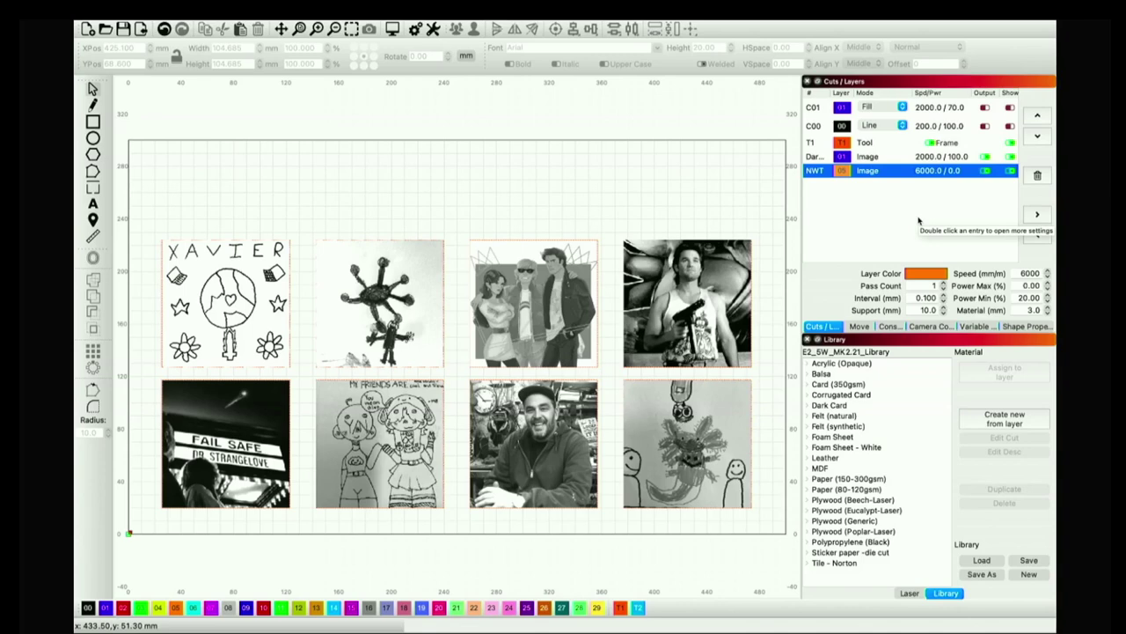
- Review the Darkly Labs Tile layer's cut settings, and set the NWT layer's speed to 2000 mm/min and max power to 100%
double_click(926, 162)
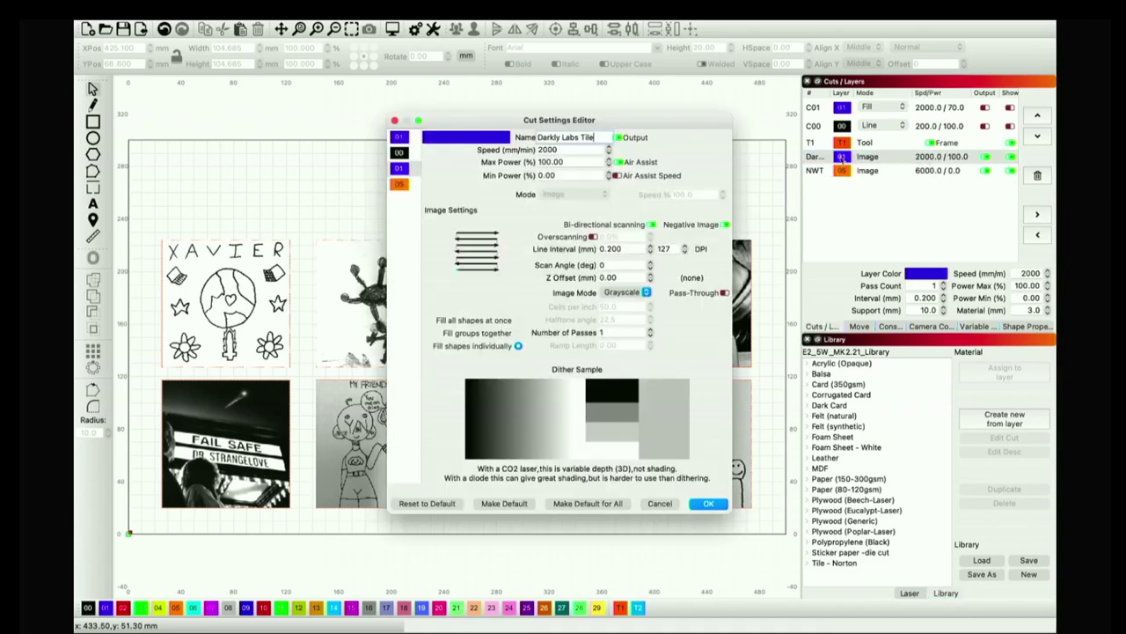
click(573, 149)
click(708, 503)
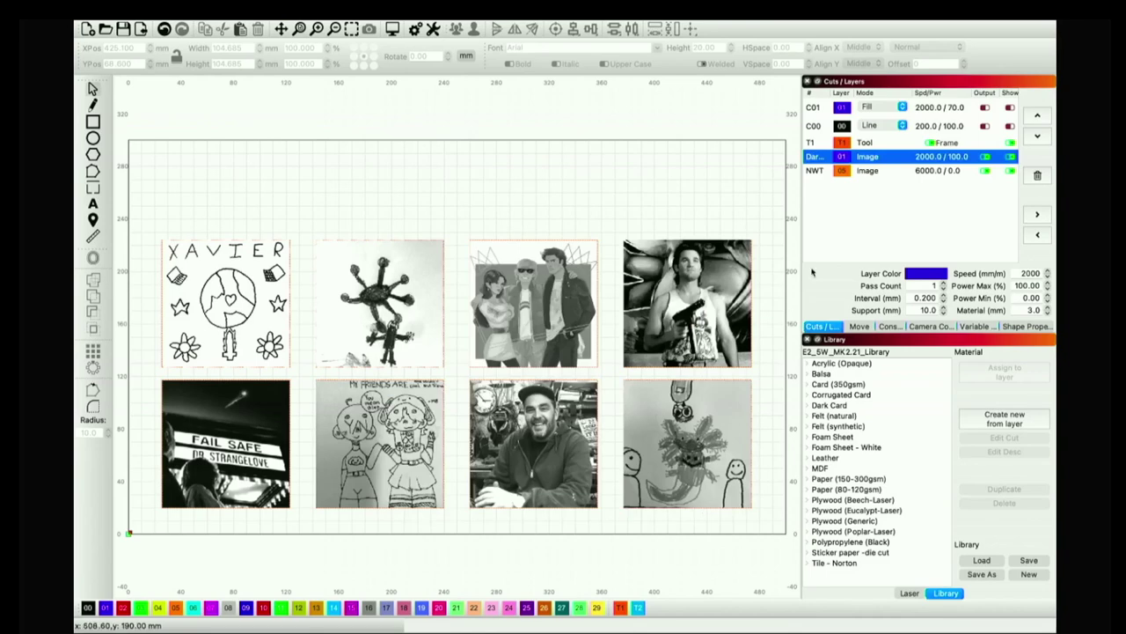
double_click(886, 171)
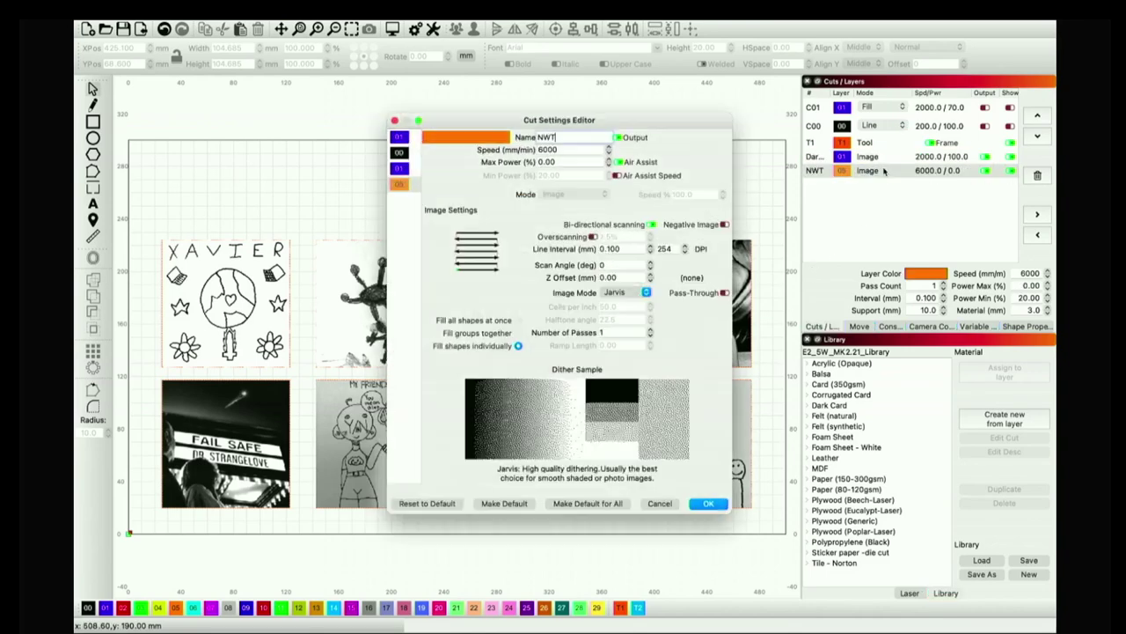
double_click(567, 151)
text(2000)
key(Tab)
text(100)
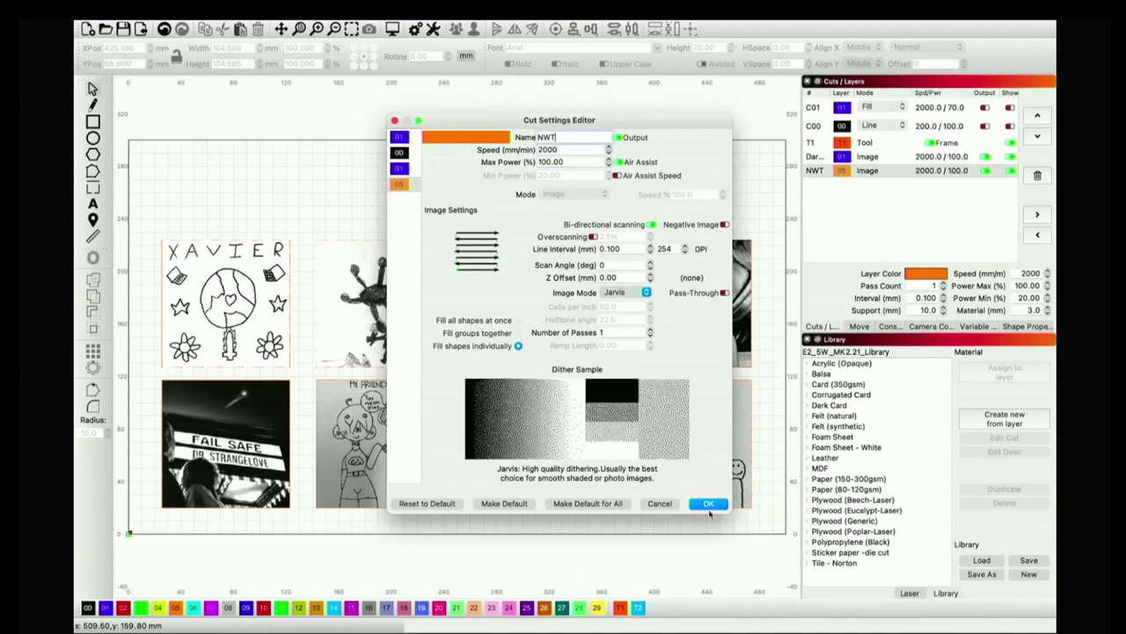
click(706, 504)
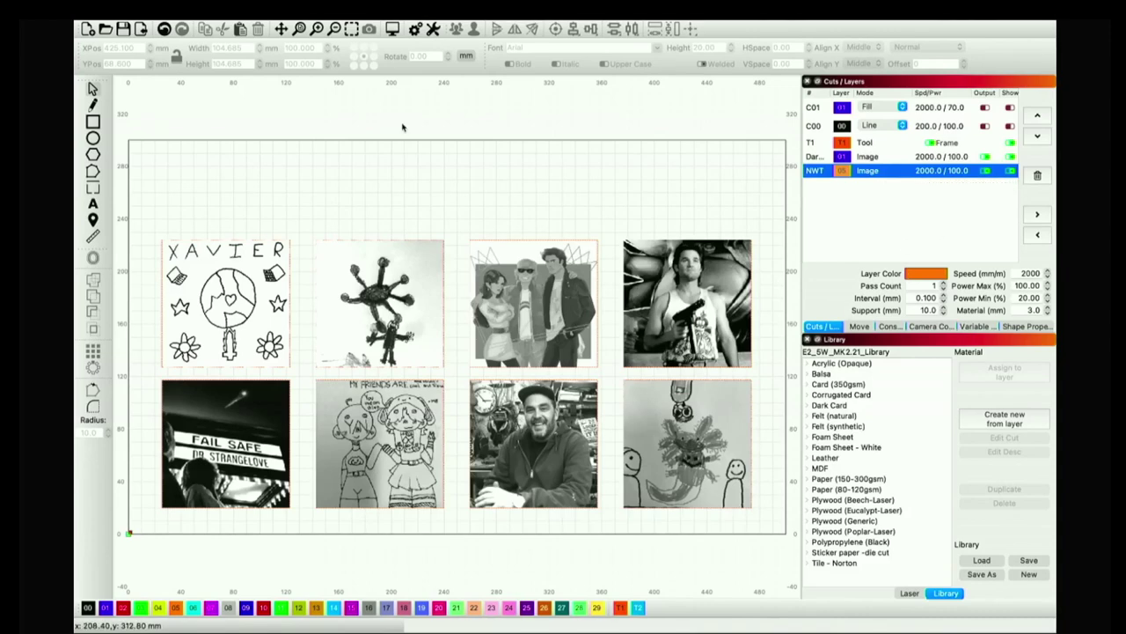
- Preview the engraving job for all eight tiles and examine the tile images at different magnifications
key(alt+p)
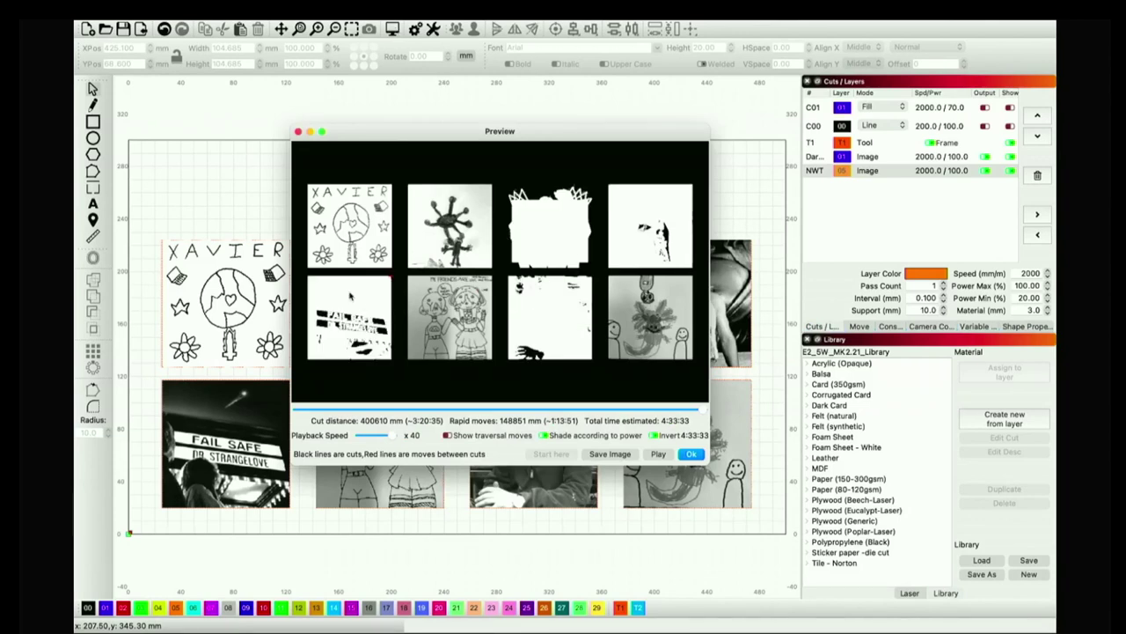
scroll(320, 315, up, 3)
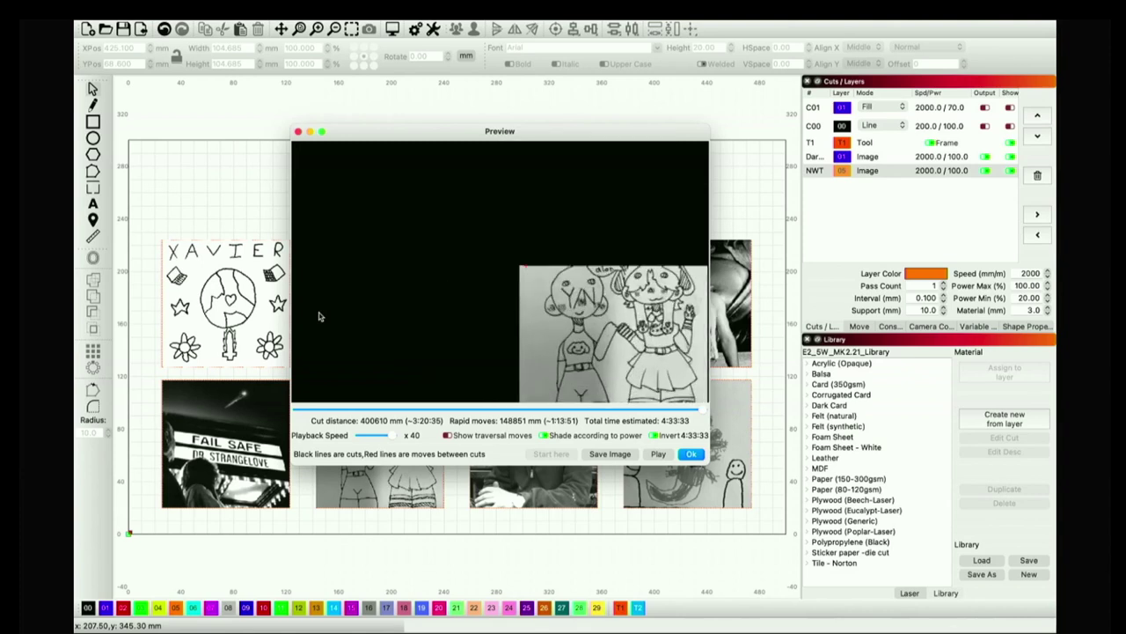
scroll(320, 315, down, 5)
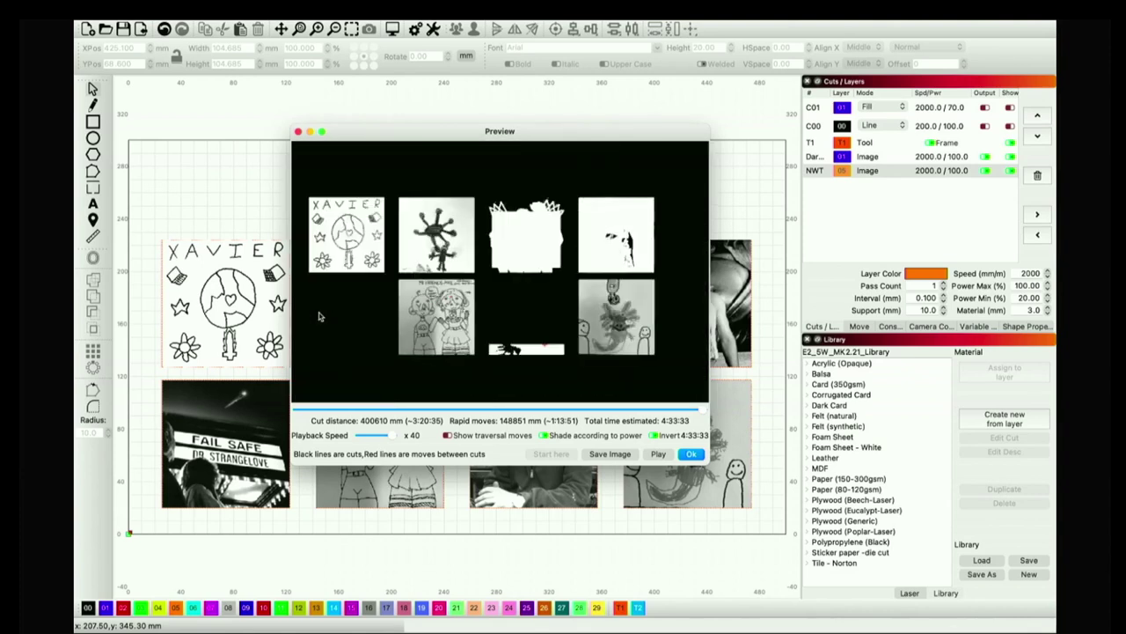
scroll(319, 315, down, 2)
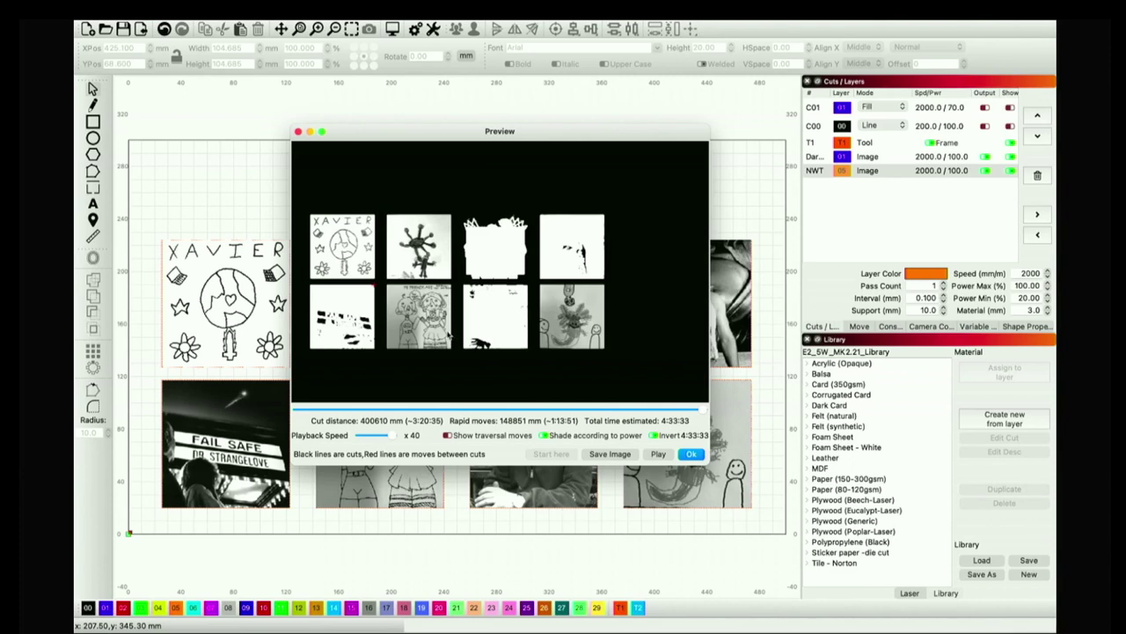
scroll(449, 335, up, 1)
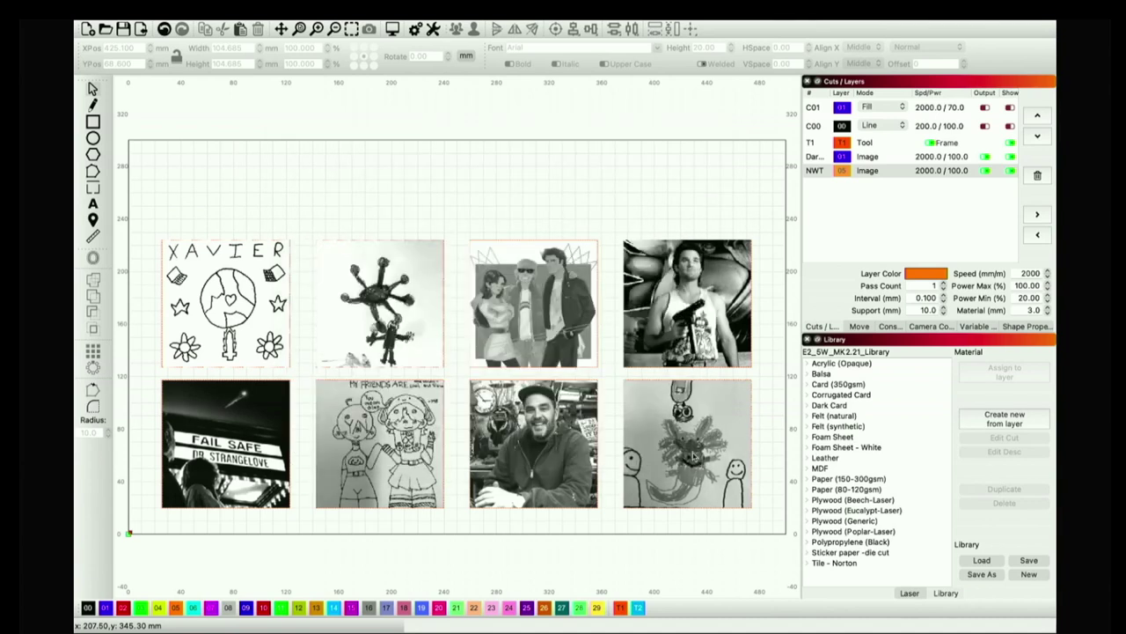
click(691, 454)
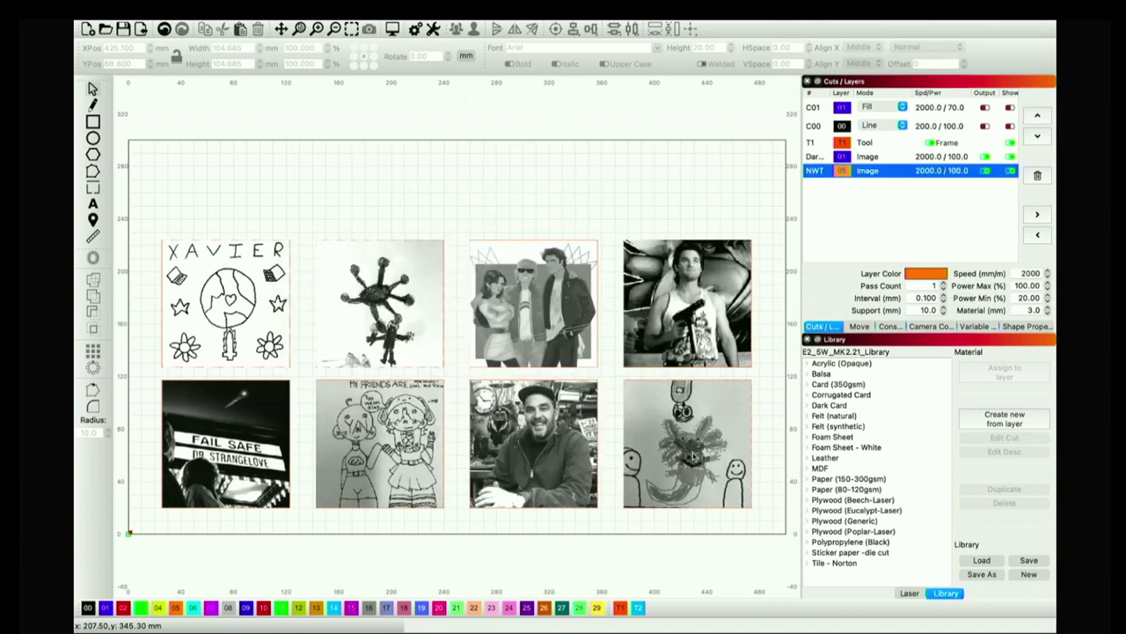
- Check the fill grouping settings of both image layers and preview the eight-tile job again
double_click(884, 157)
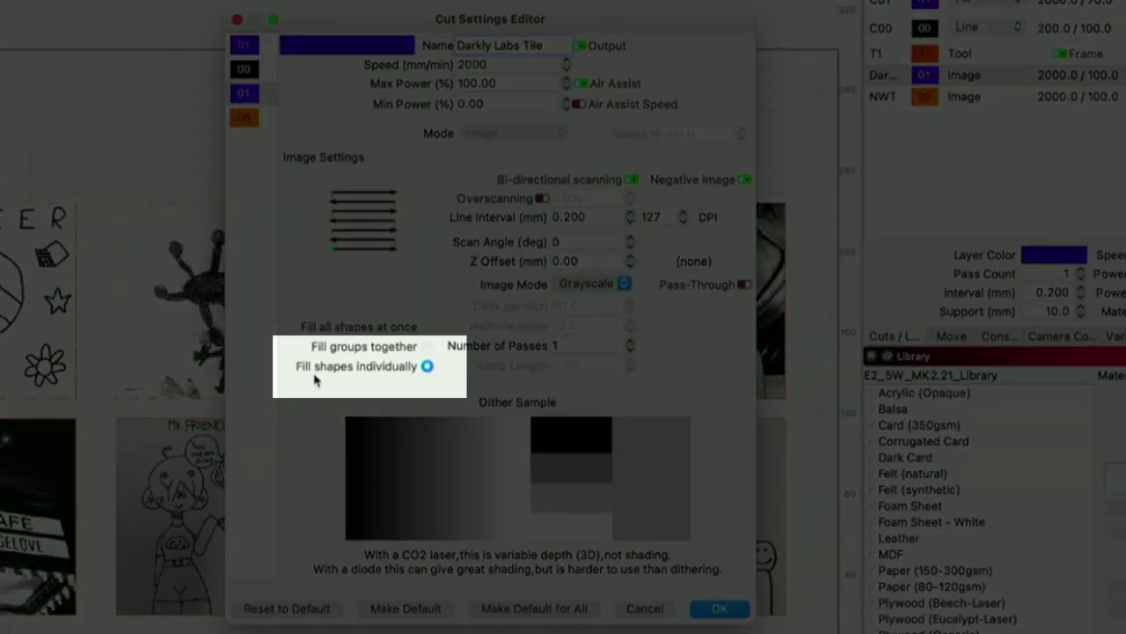
click(719, 608)
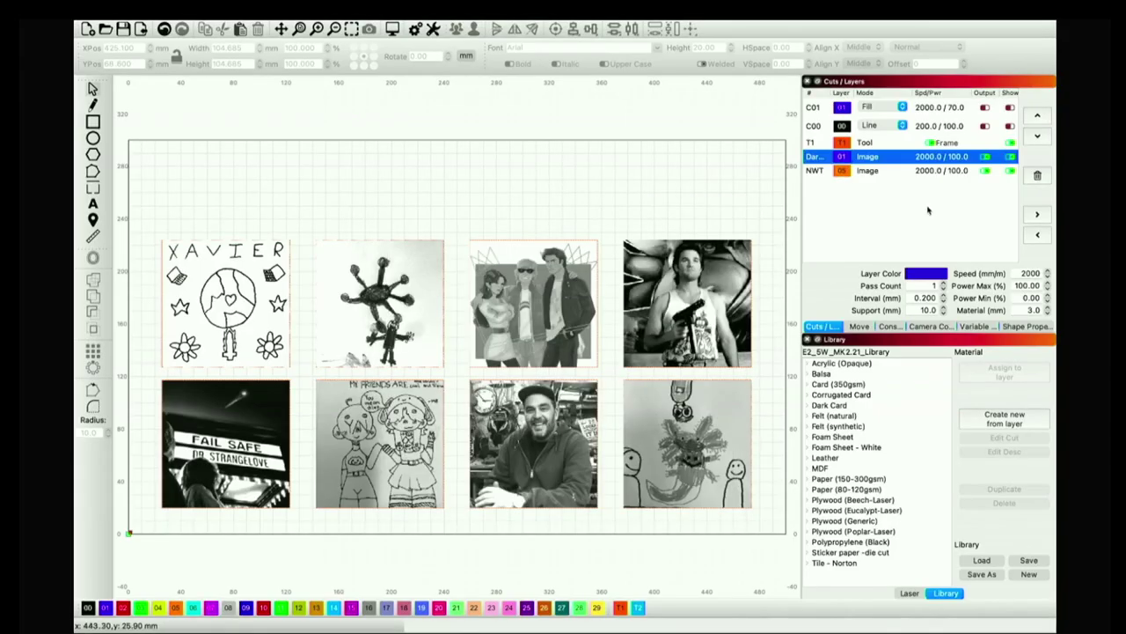
double_click(1038, 96)
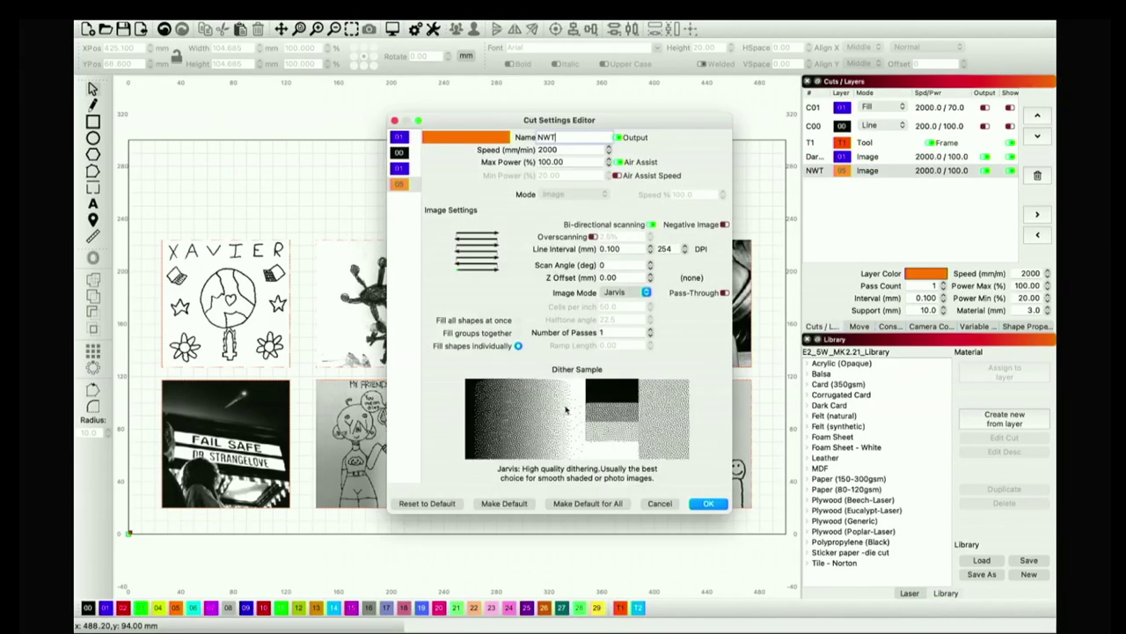
click(720, 502)
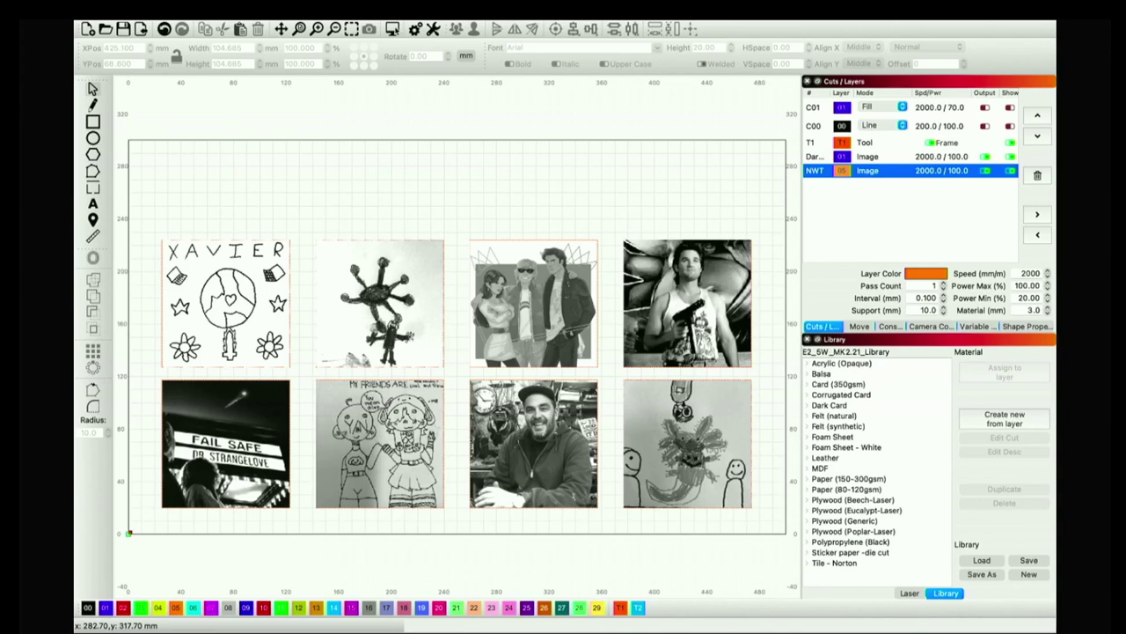
key(alt+p)
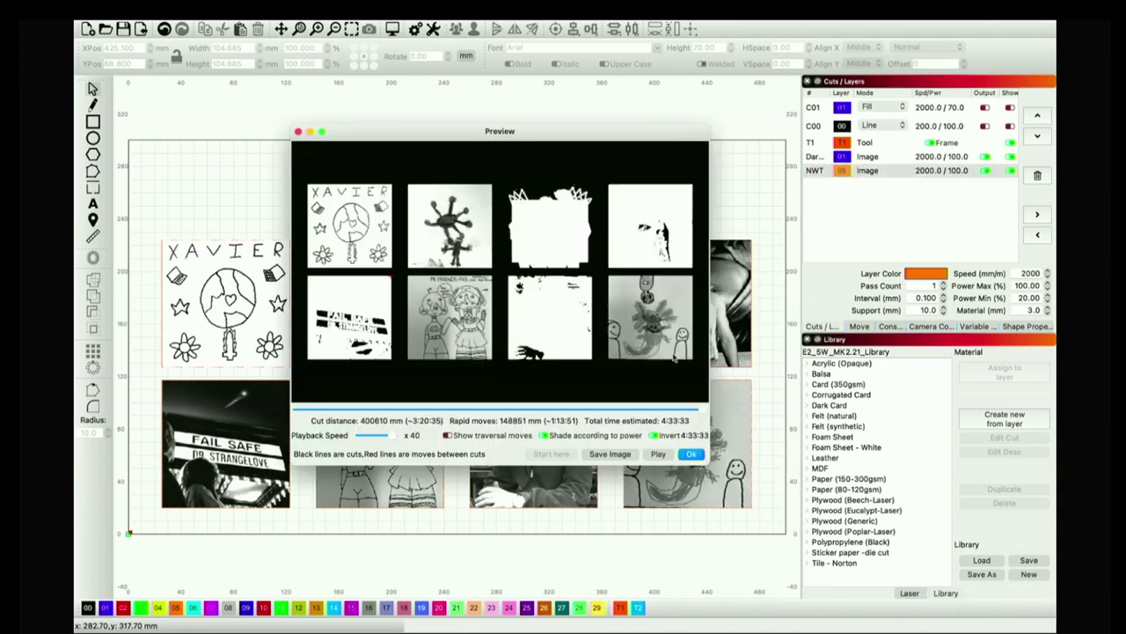
mouse_move(704, 409)
mouse_down()
mouse_move(274, 401)
mouse_move(689, 425)
mouse_move(709, 408)
mouse_up()
key(Return)
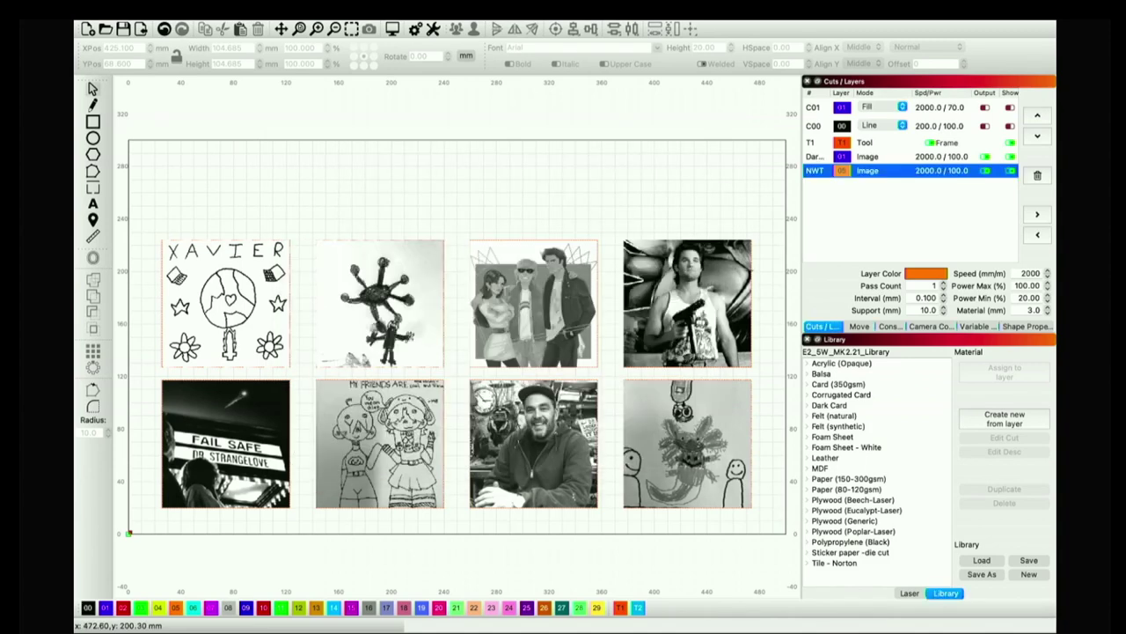
- Show the C01 layer with the jig text and corner crosses, and preview the job
click(1008, 107)
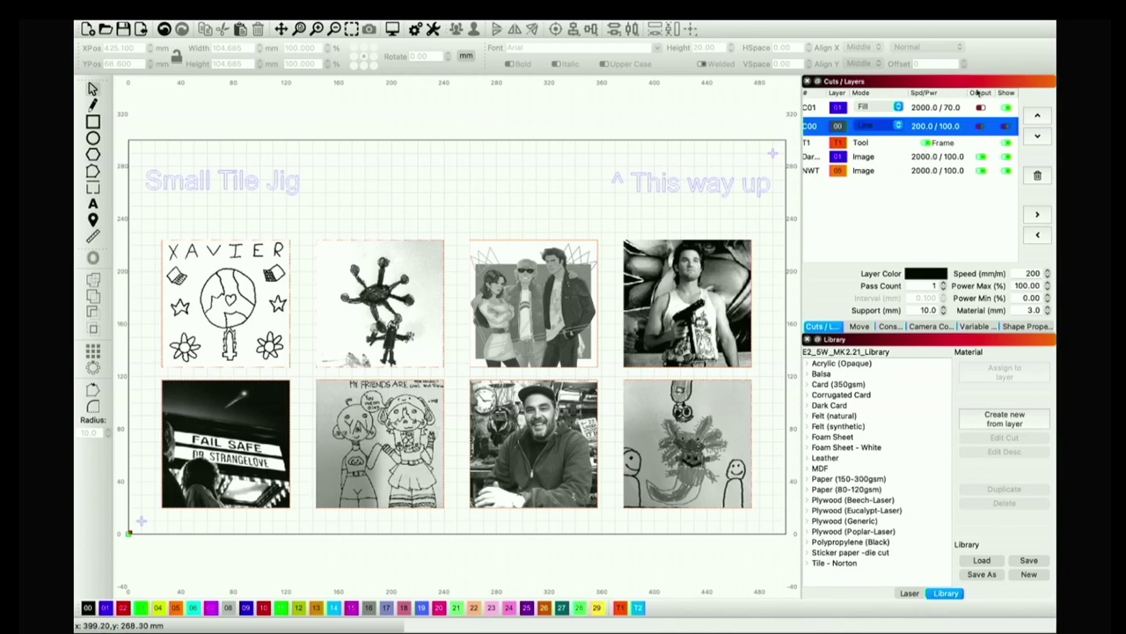
click(392, 29)
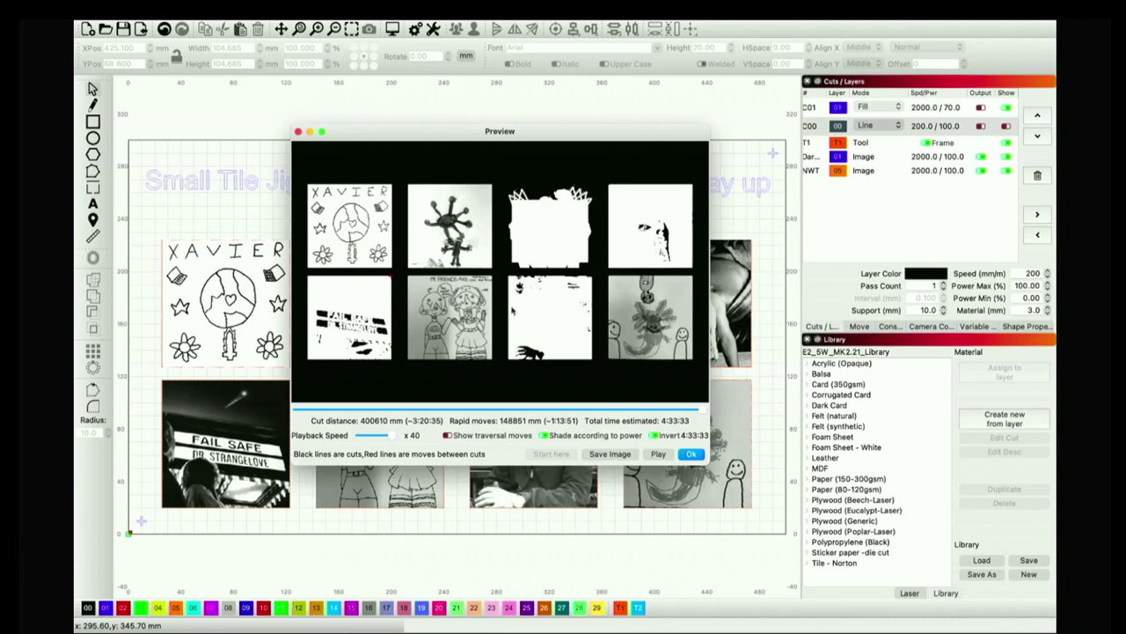
click(653, 435)
click(652, 435)
click(692, 454)
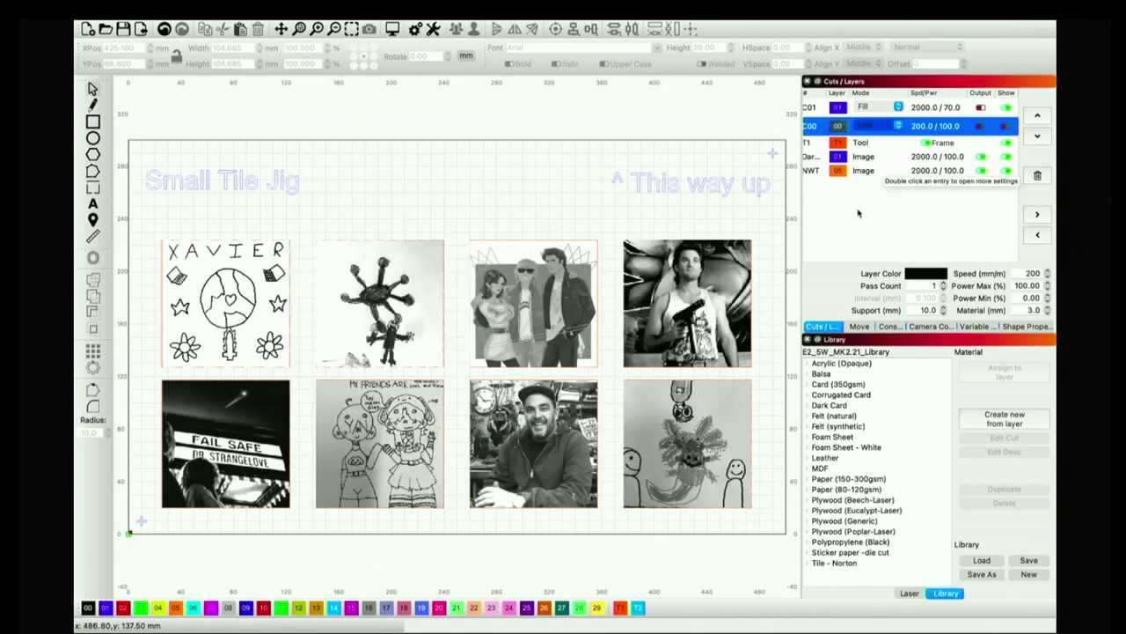
- Review the cut settings of the NWT and Darkly Labs Tile layers once more and recheck the job preview
double_click(862, 171)
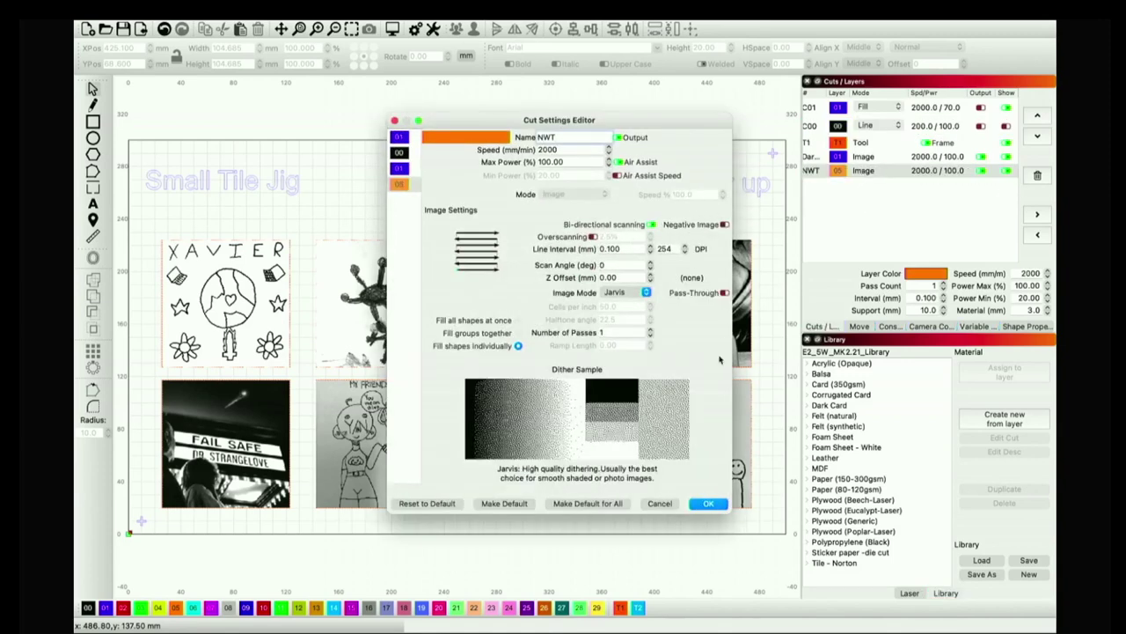
click(708, 502)
click(866, 157)
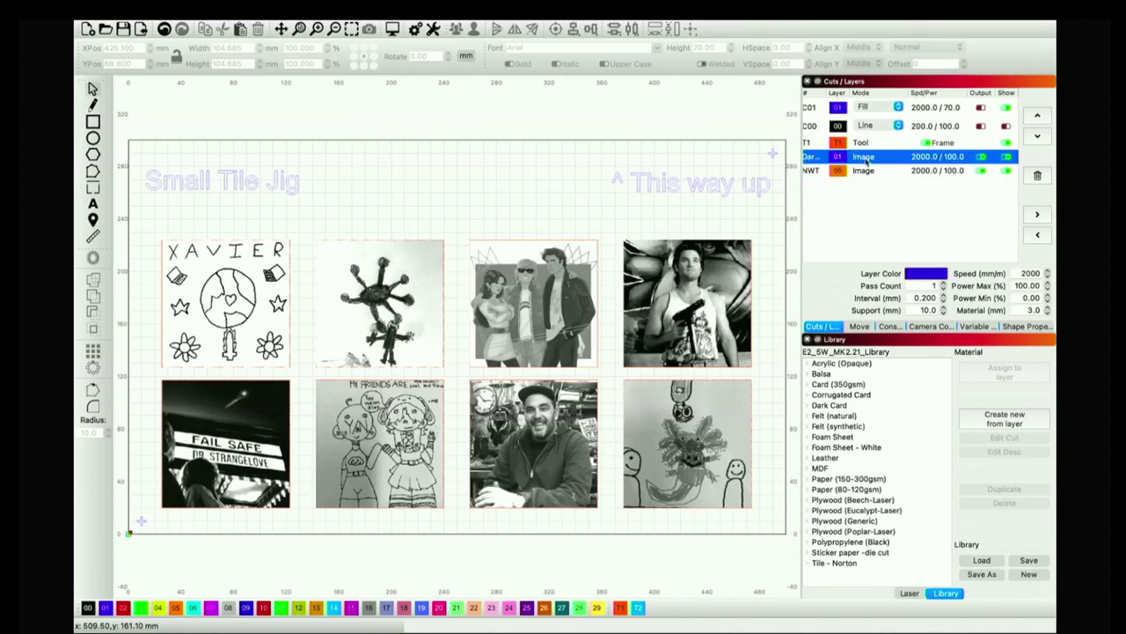
double_click(866, 157)
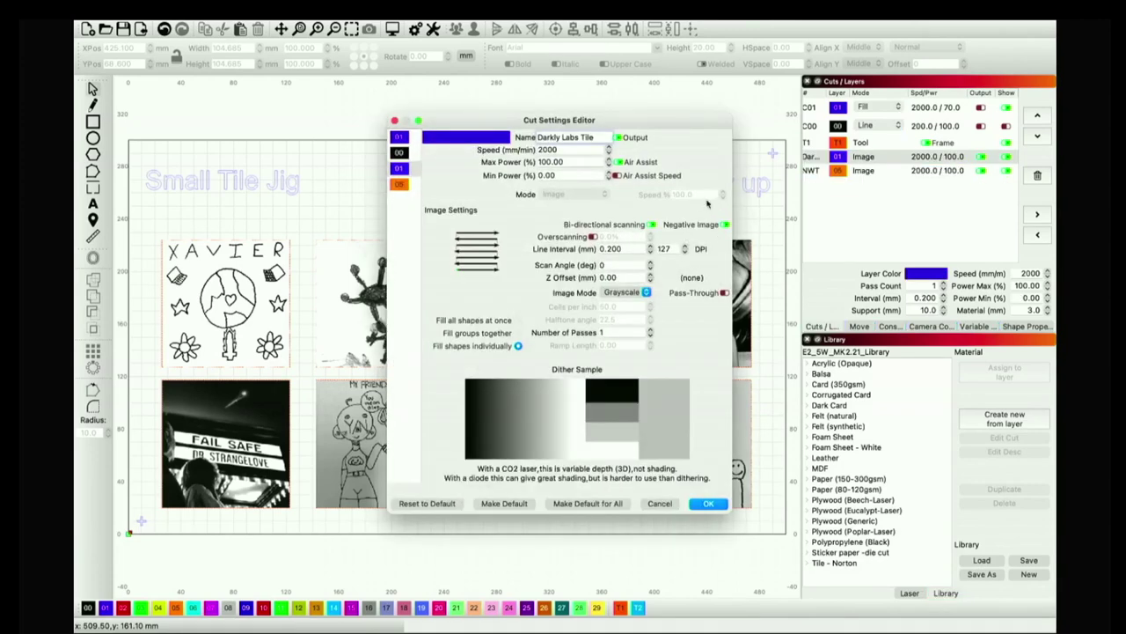
click(708, 503)
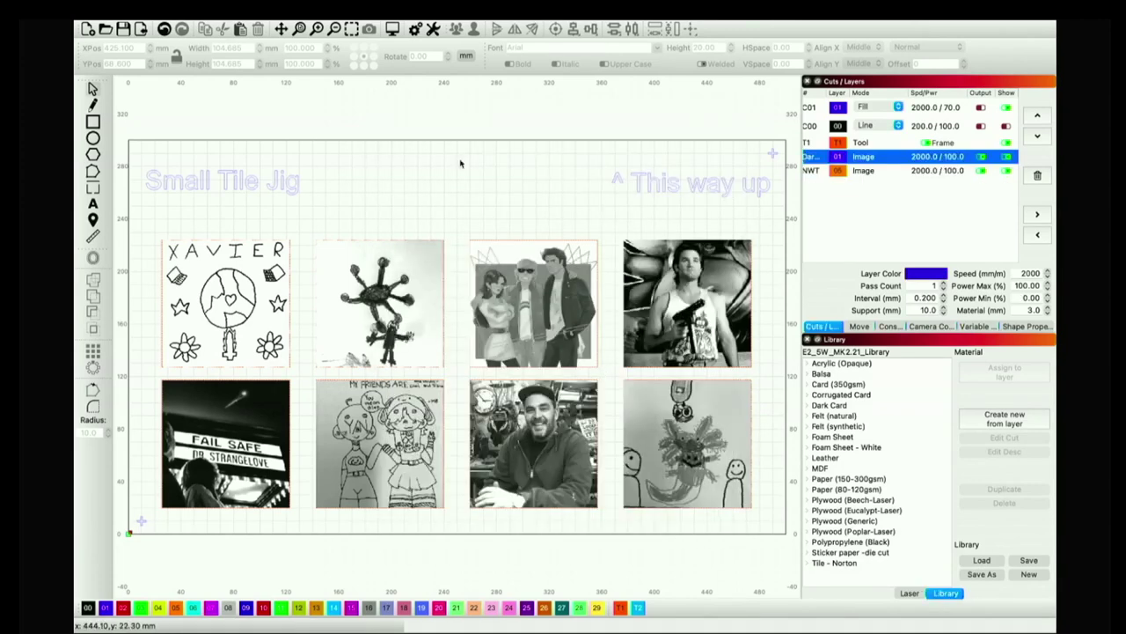
click(393, 29)
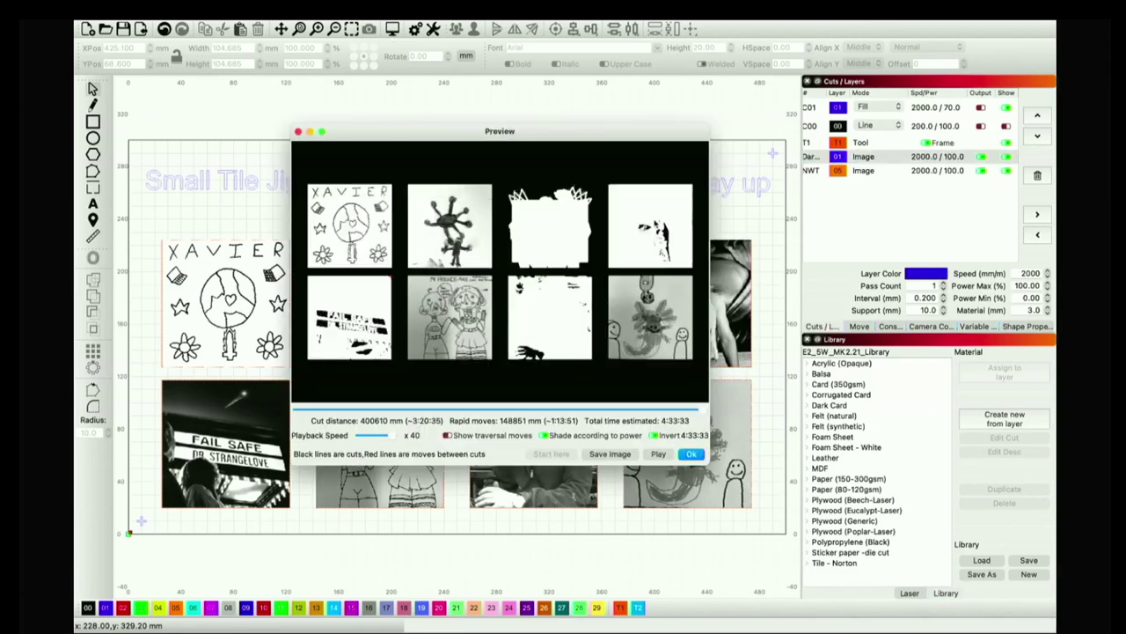
click(692, 453)
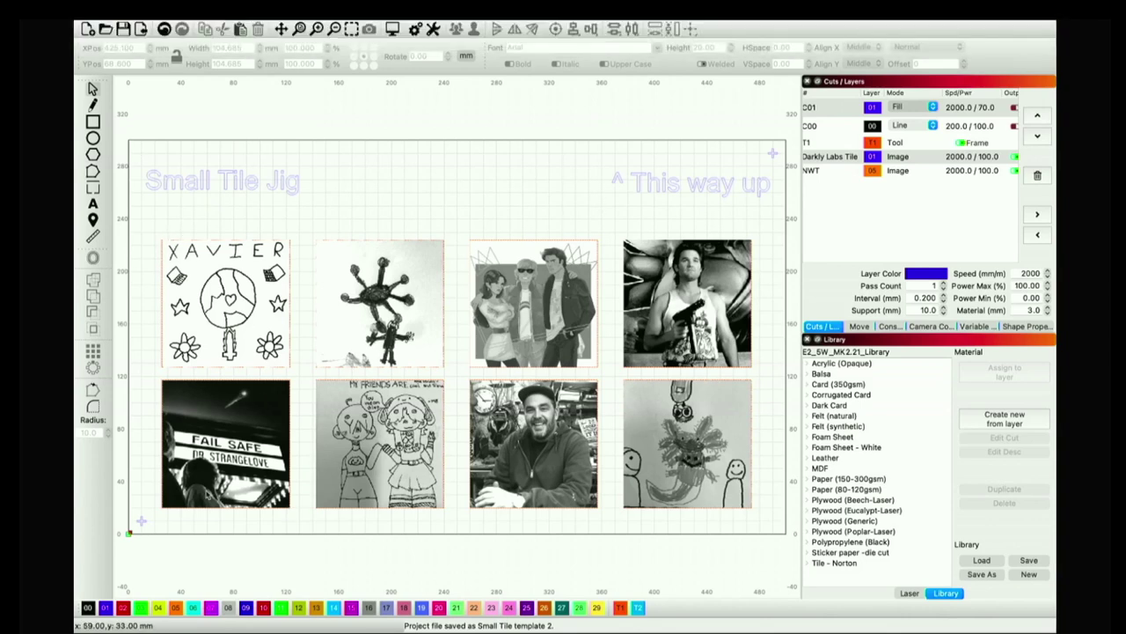
- Select the alignment cross near the workspace origin, look at the Print and Cut wizard, and bring up the laser controls
click(141, 520)
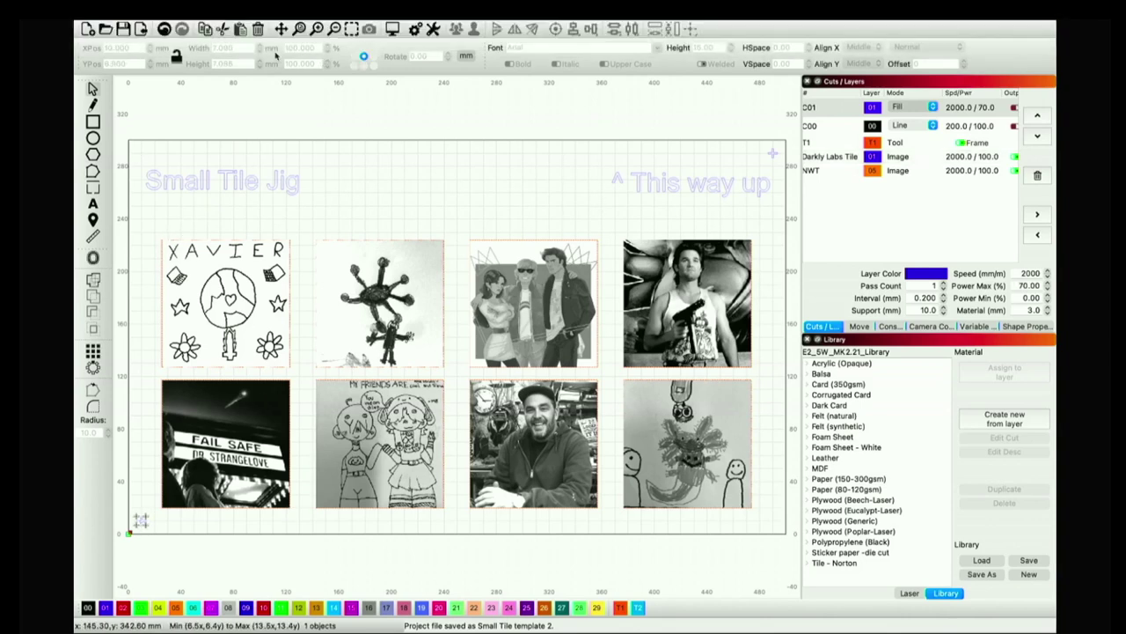
click(220, 27)
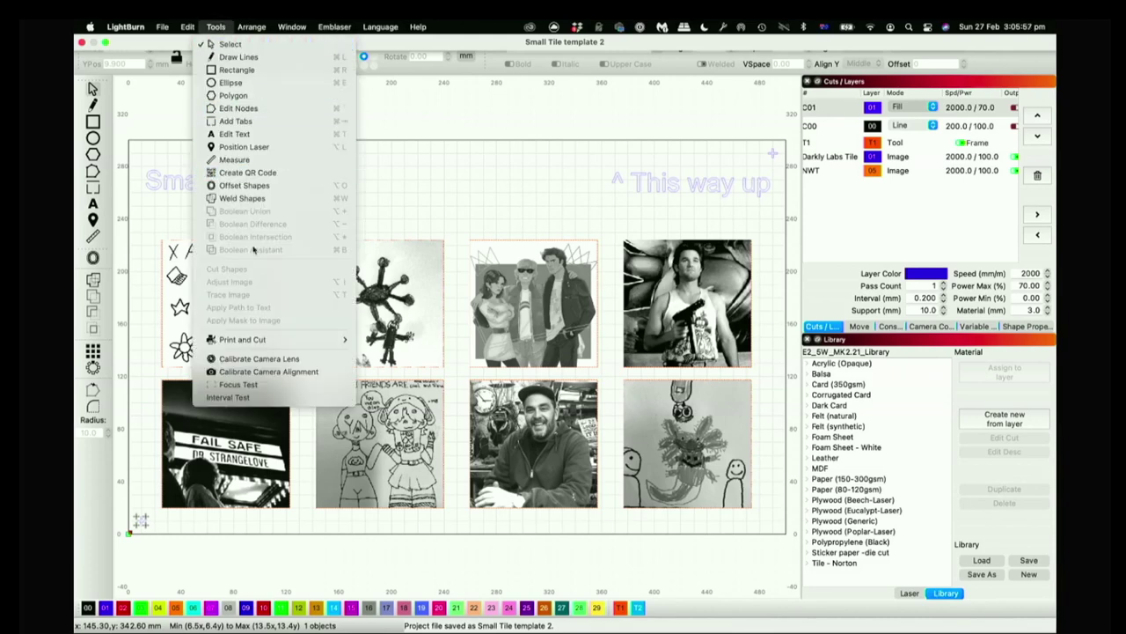
mouse_move(257, 341)
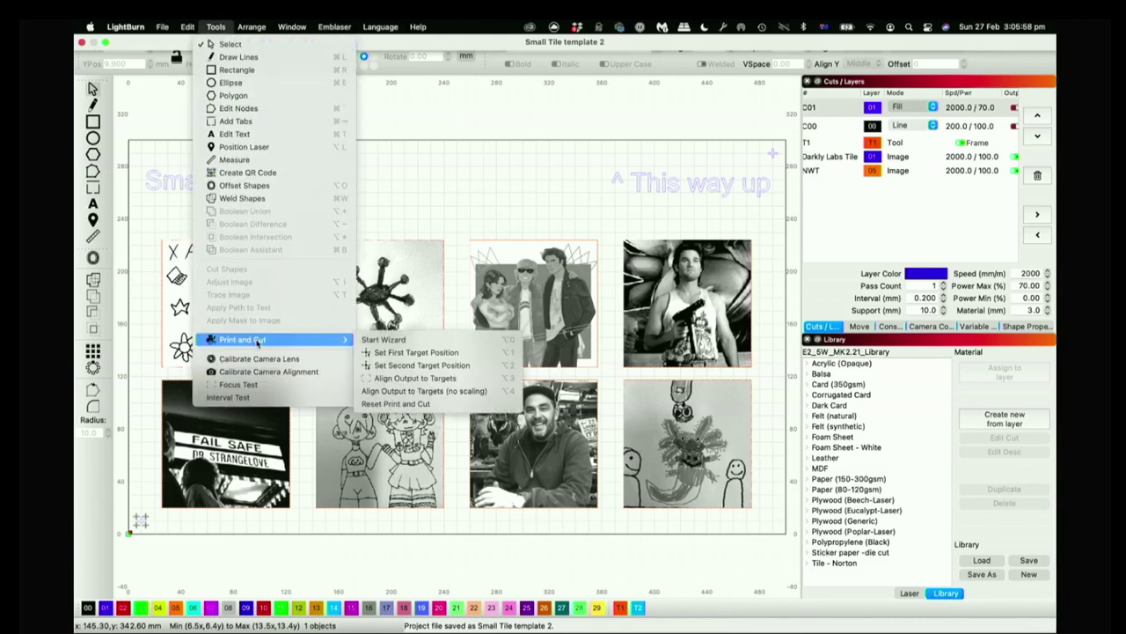
click(421, 340)
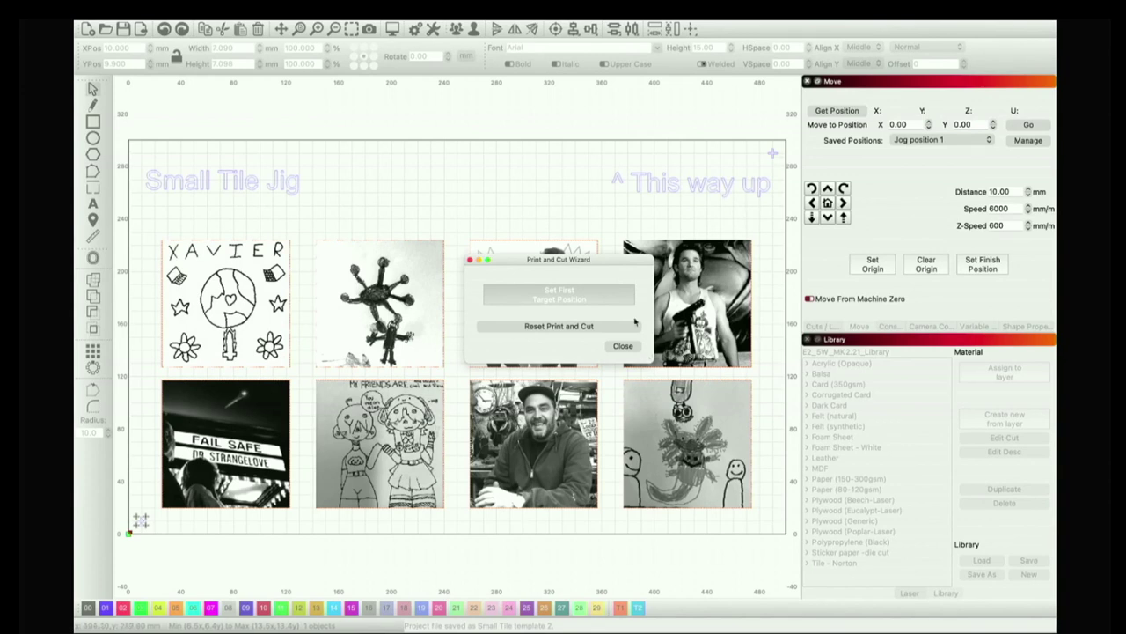
click(623, 345)
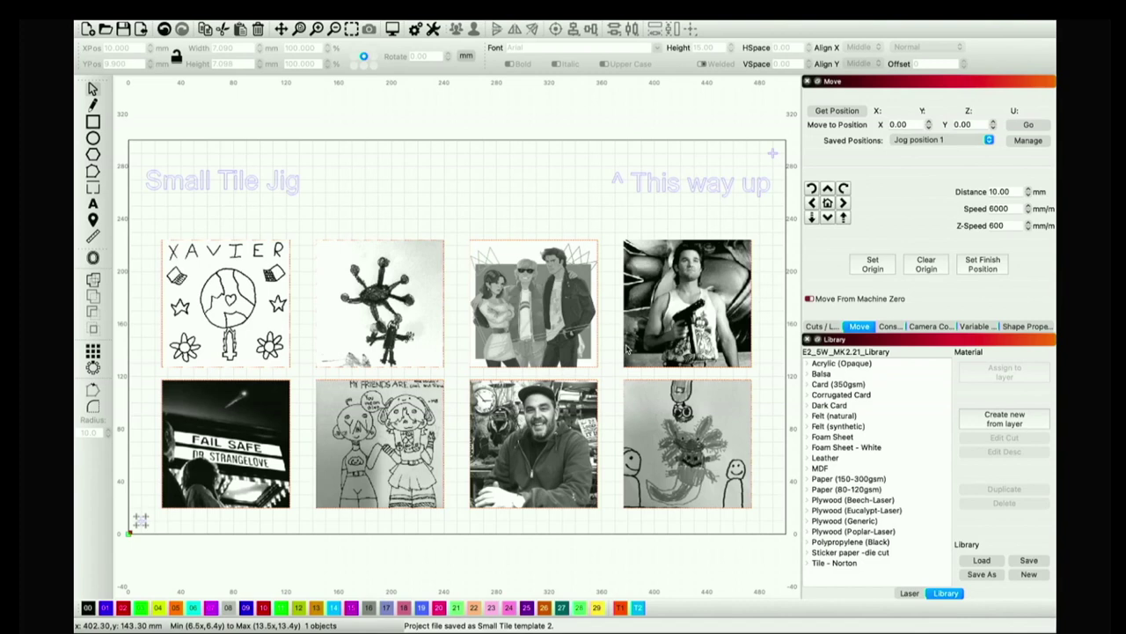
click(915, 594)
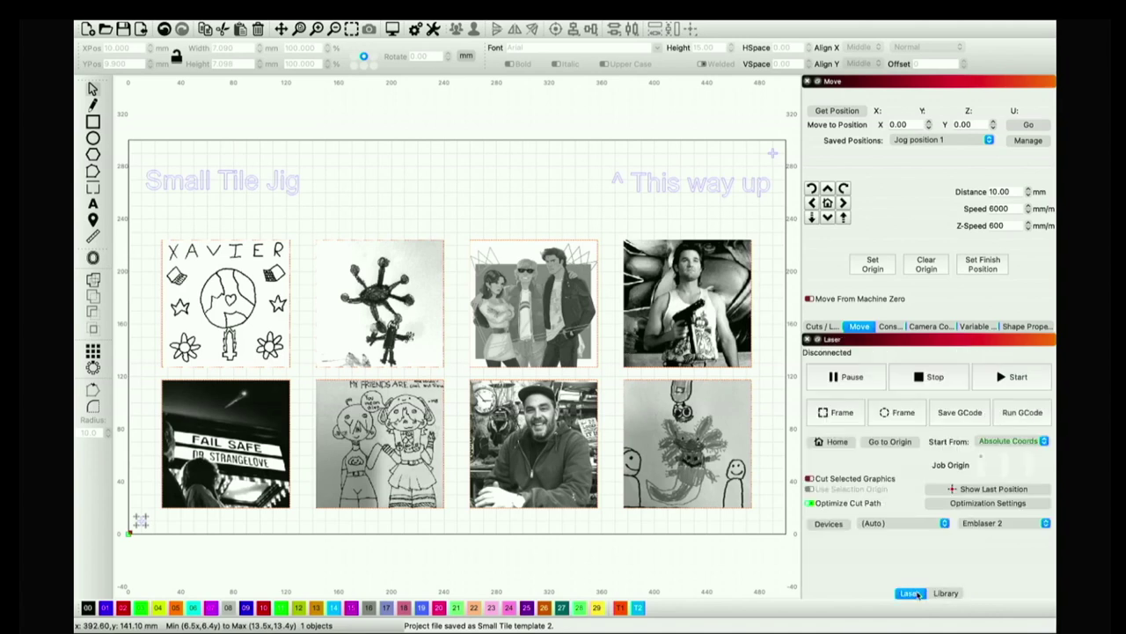